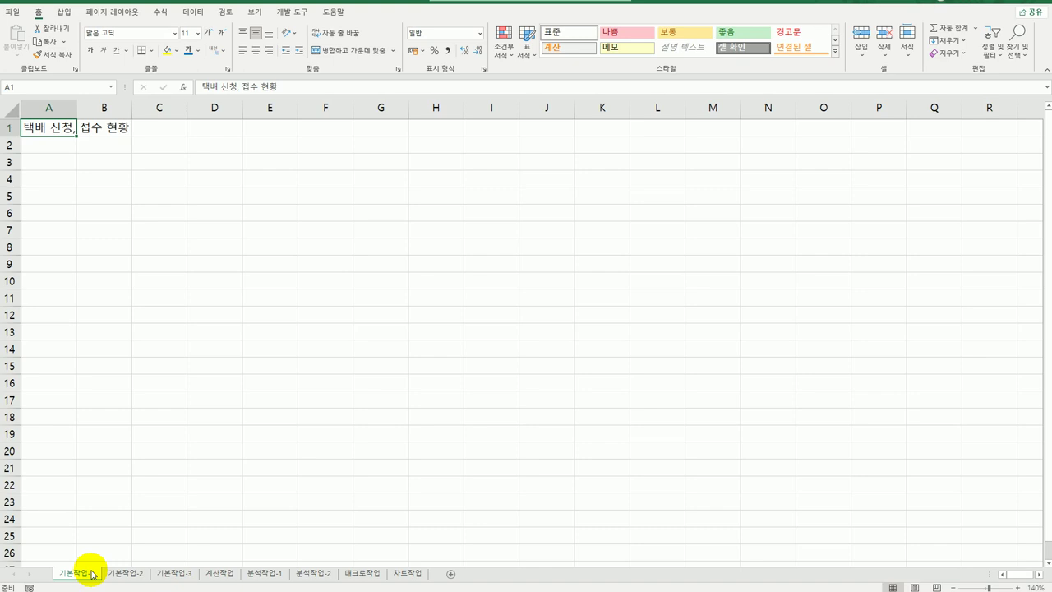
left_click(37, 161)
left_click_drag(38, 161, 319, 284)
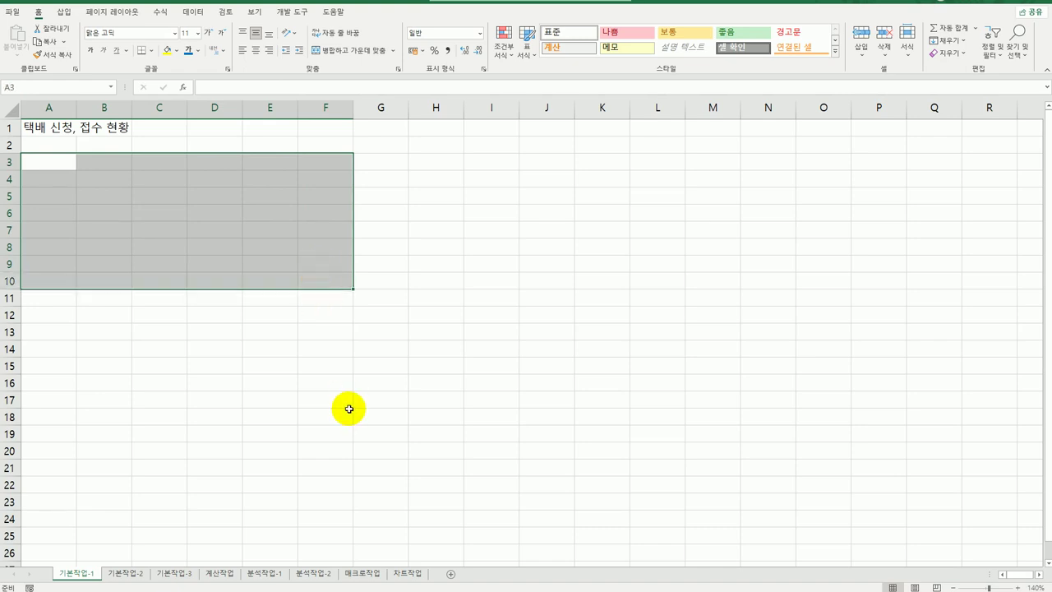
On the 기본작업-2 sheet, merge and center the title across A1:H1.
left_click(129, 575)
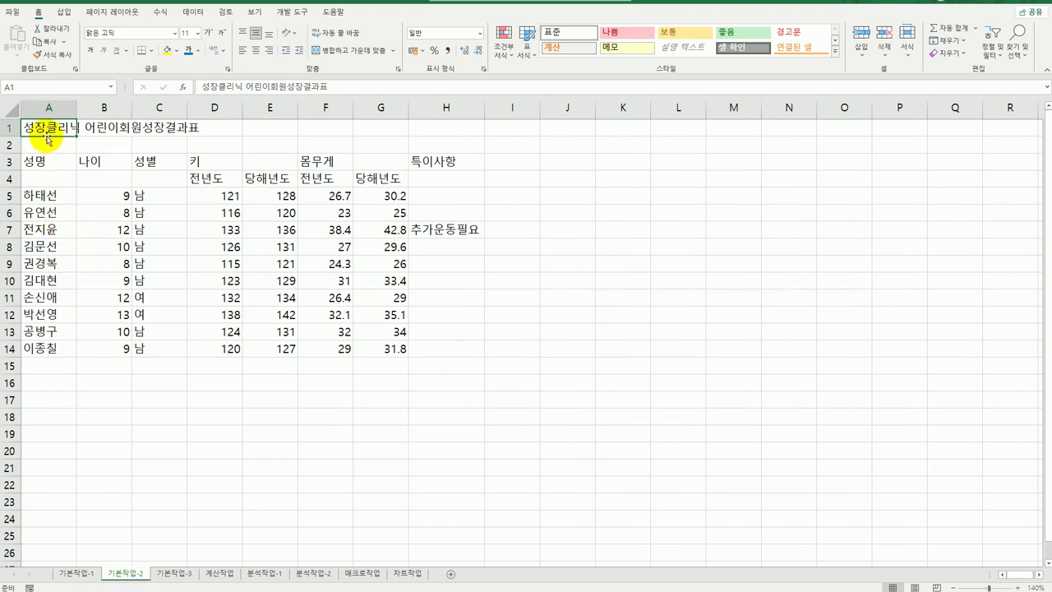
left_click_drag(43, 128, 432, 123)
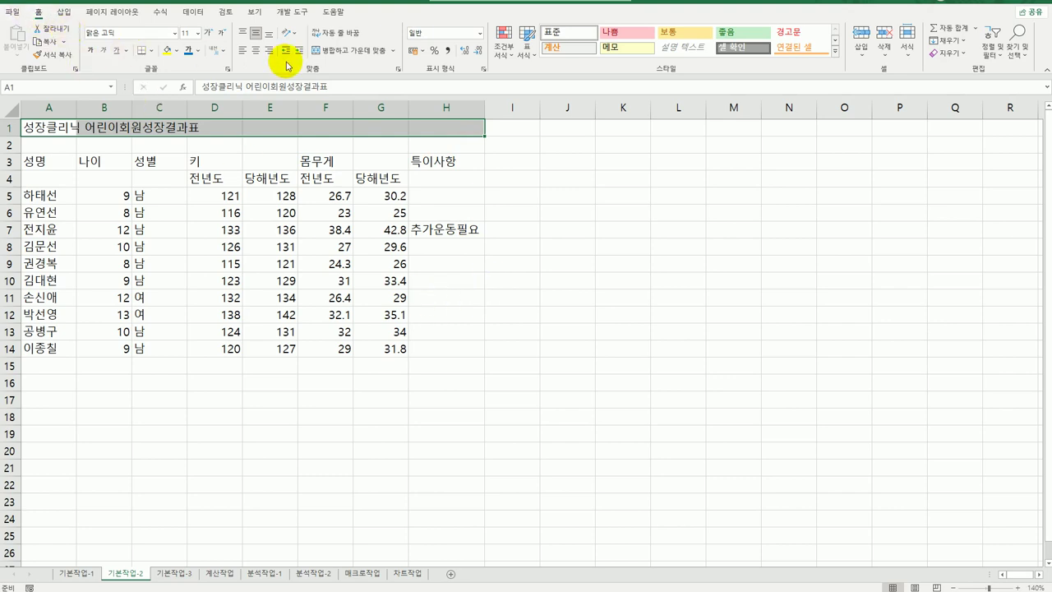
left_click(337, 54)
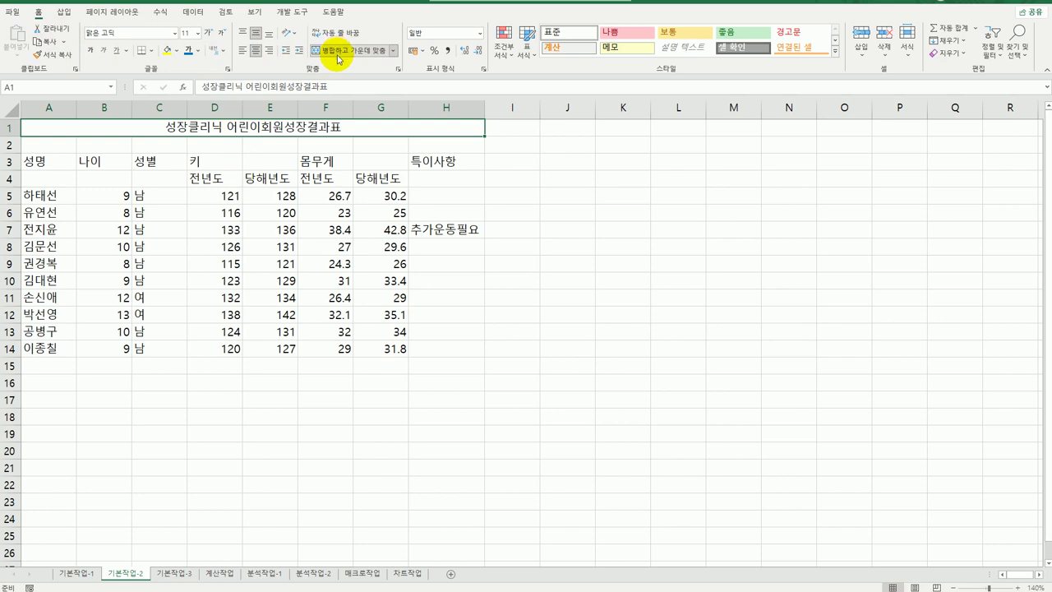
Format the merged title in row 1 as 돋움체, size 16, with bold, italic and underline.
left_click(174, 34)
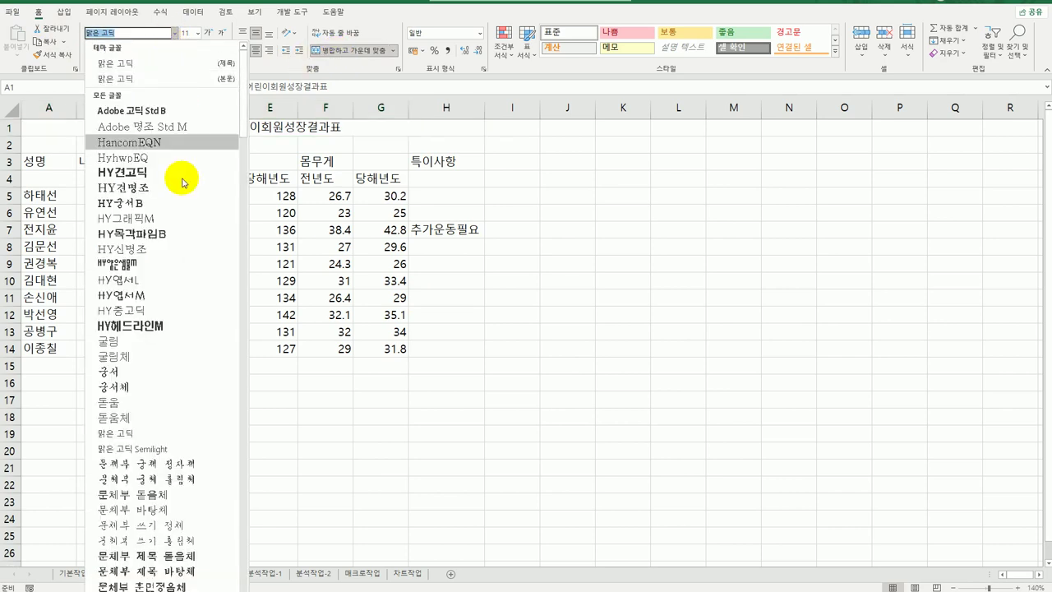
left_click(161, 413)
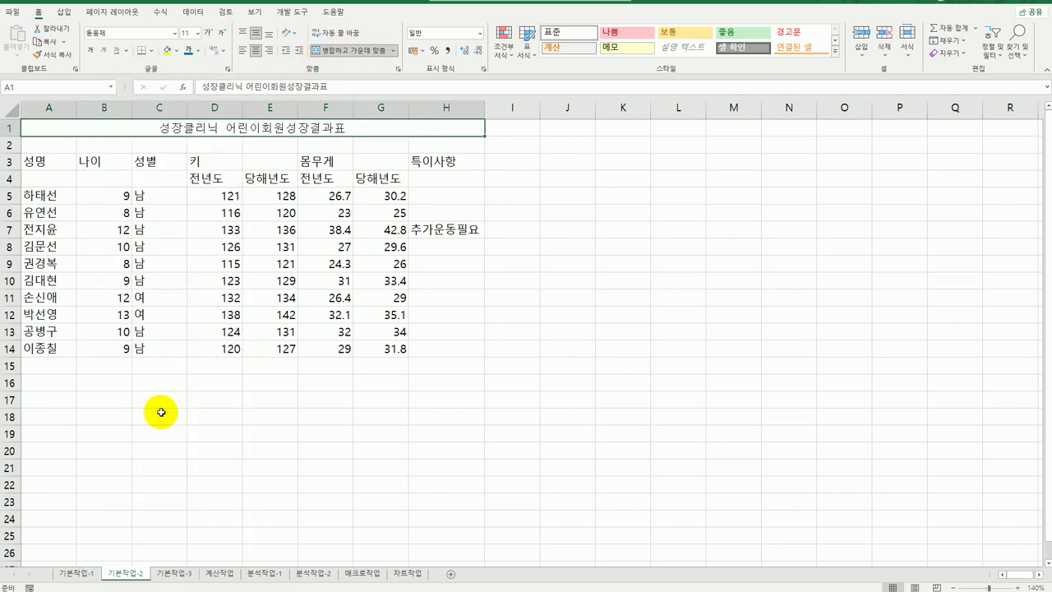
left_click(198, 33)
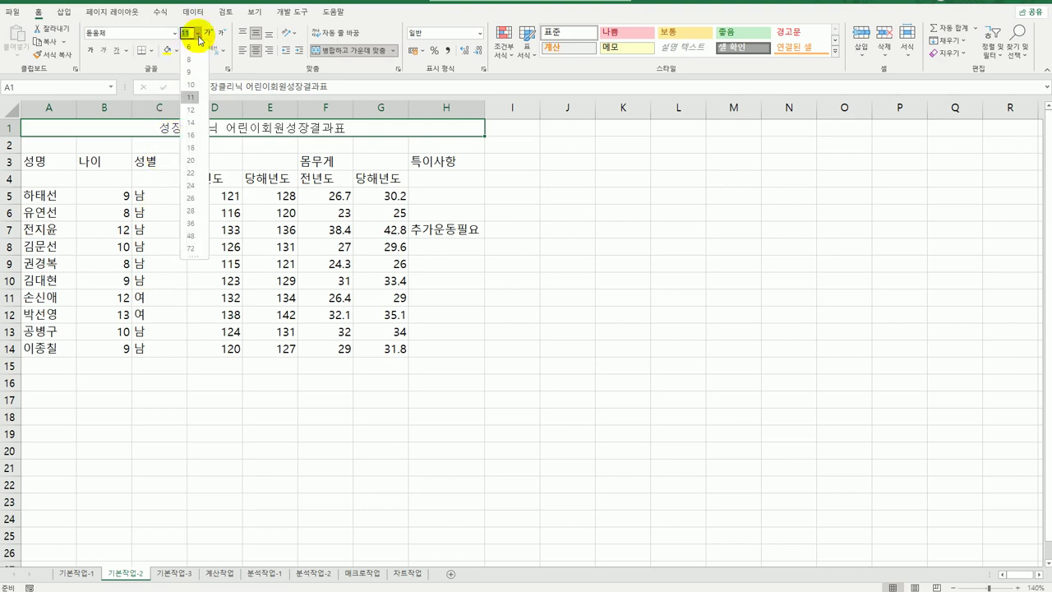
left_click(195, 136)
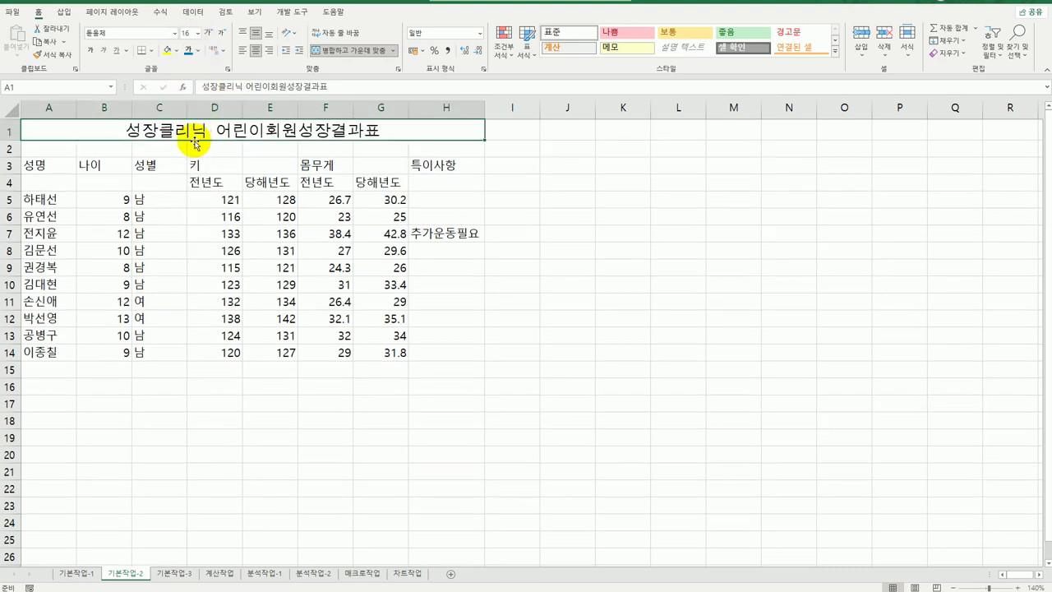
left_click(89, 51)
left_click(103, 51)
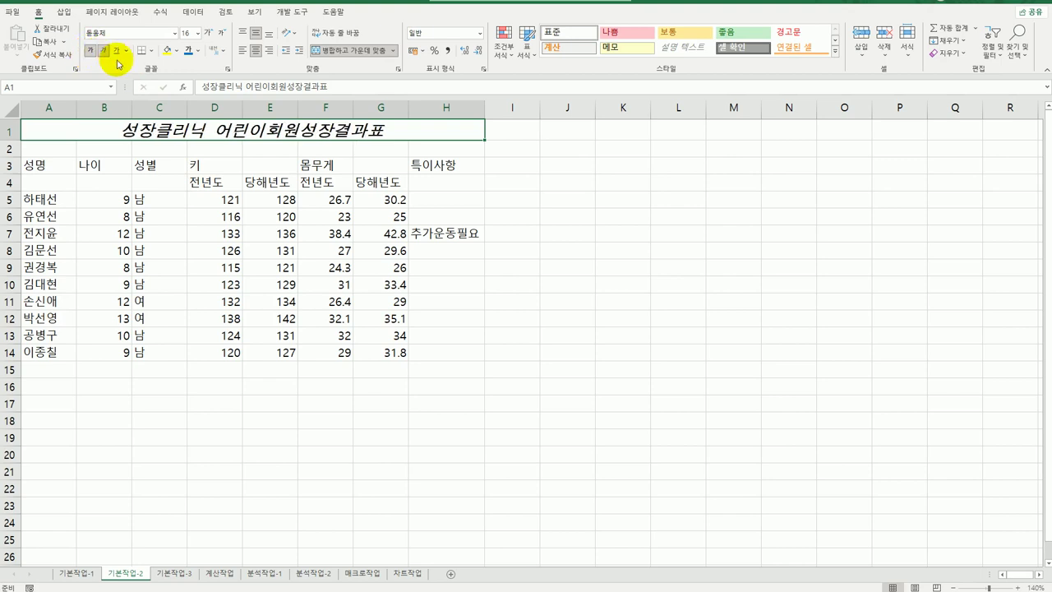
left_click(116, 51)
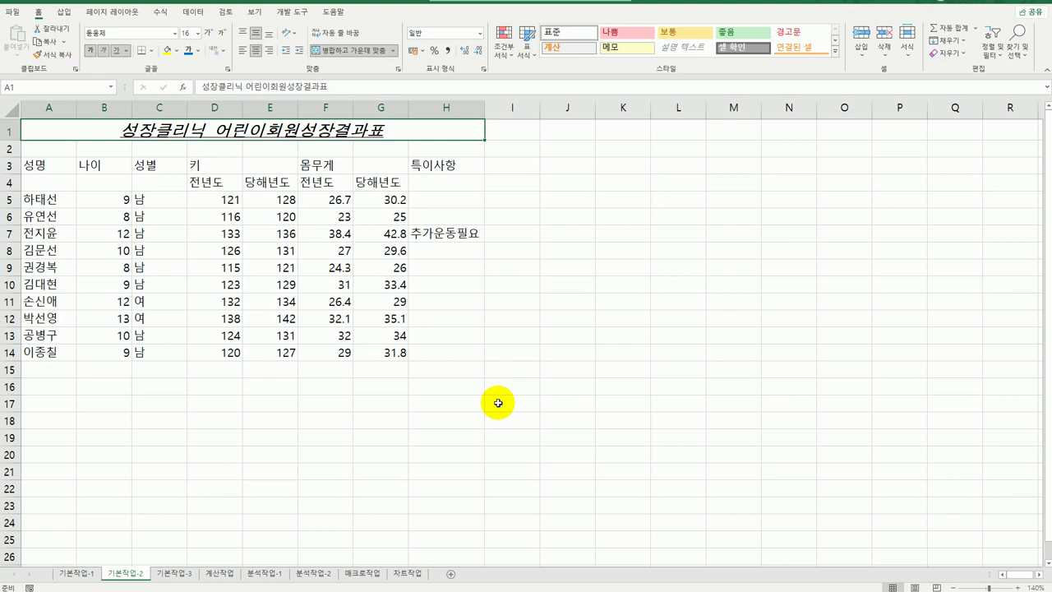
Apply all borders (모든 테두리) to the table A3:H14 and center its contents horizontally.
left_click(74, 171)
left_click_drag(74, 172, 453, 352)
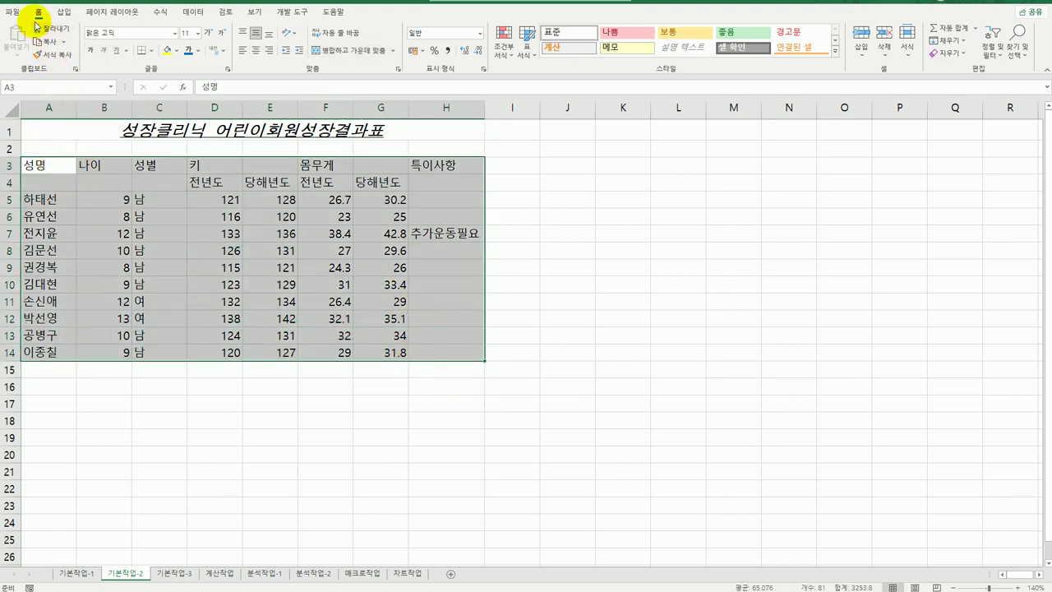
left_click(151, 51)
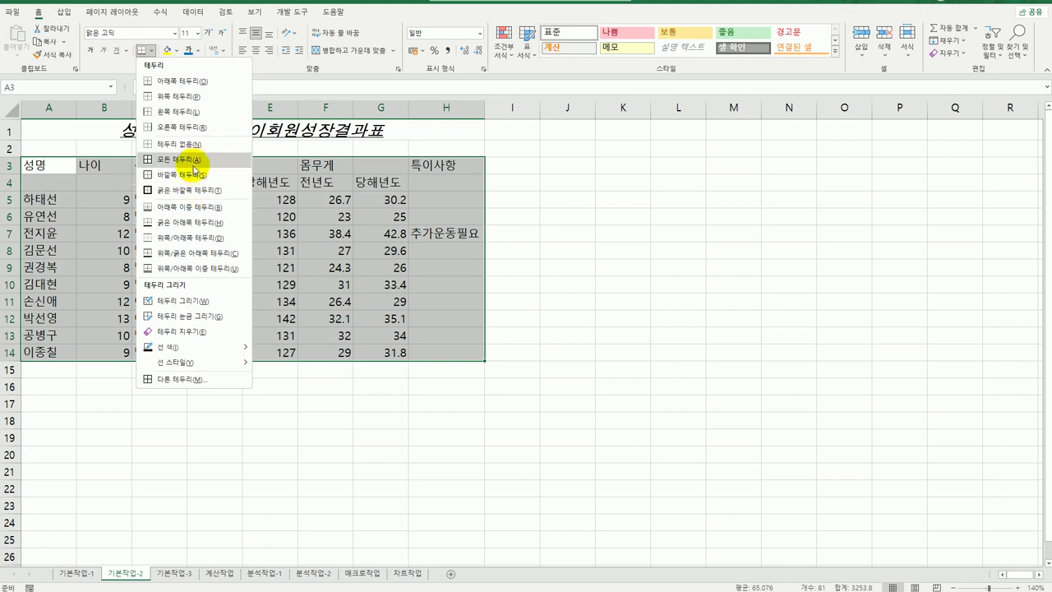
left_click(192, 160)
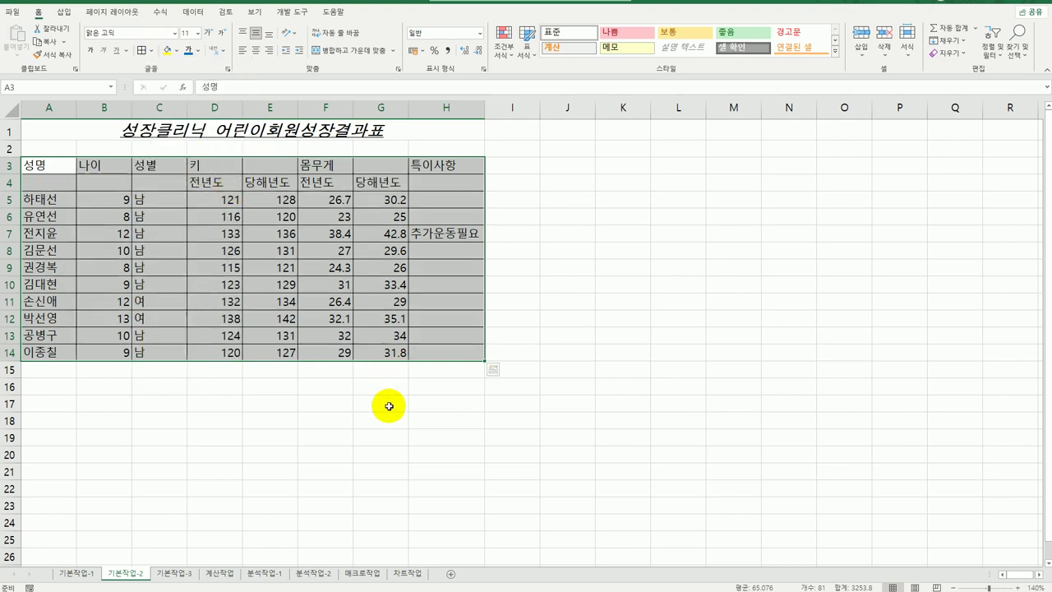
left_click(257, 52)
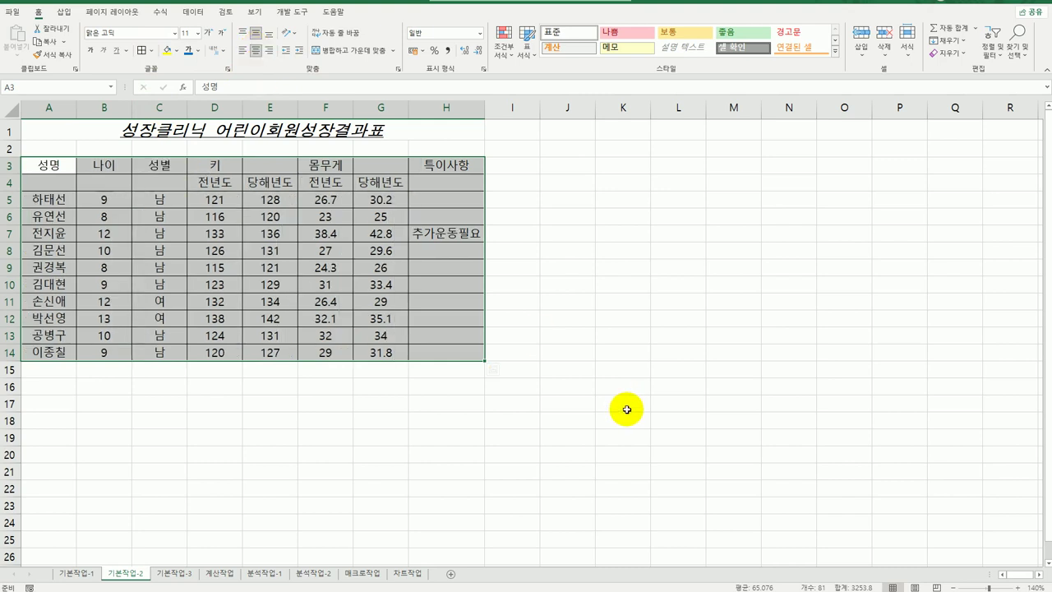
Merge and center each of the header ranges A3:A4, B3:B4, C3:C4, D3:E3, F3:G3 and H3:H4.
left_click_drag(54, 166, 49, 188)
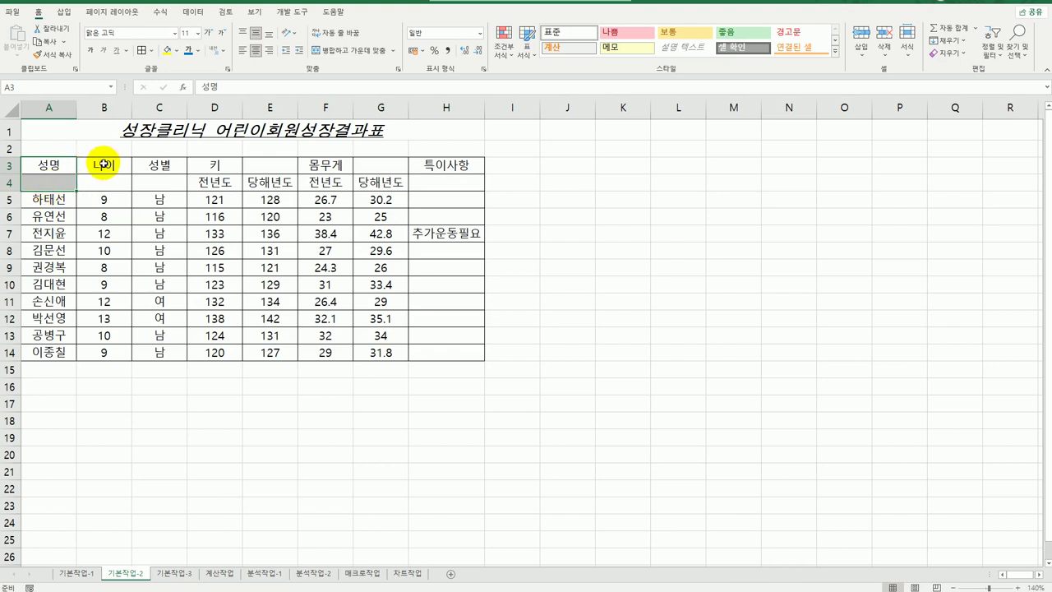
left_click_drag(102, 164, 278, 171)
left_click(210, 166, "ctrl")
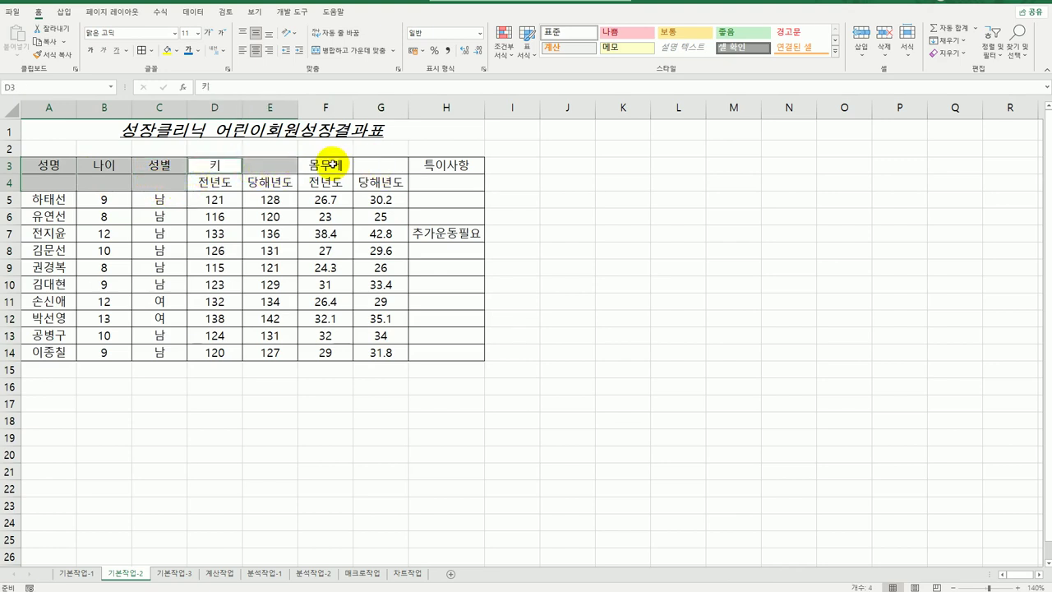
left_click(337, 165, "ctrl")
left_click_drag(338, 165, 425, 181)
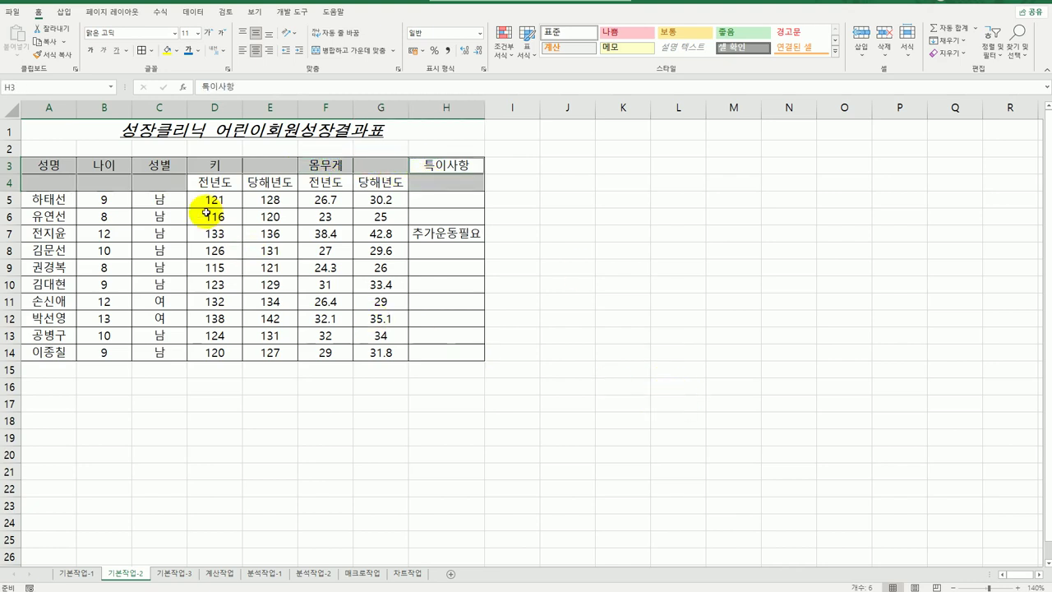
left_click(337, 50)
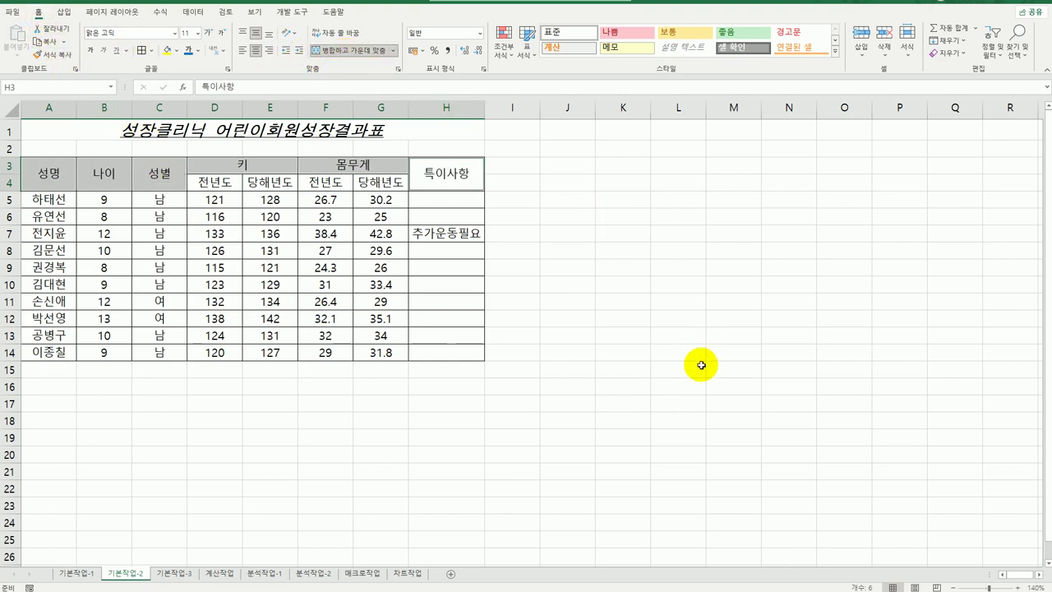
left_click(699, 364)
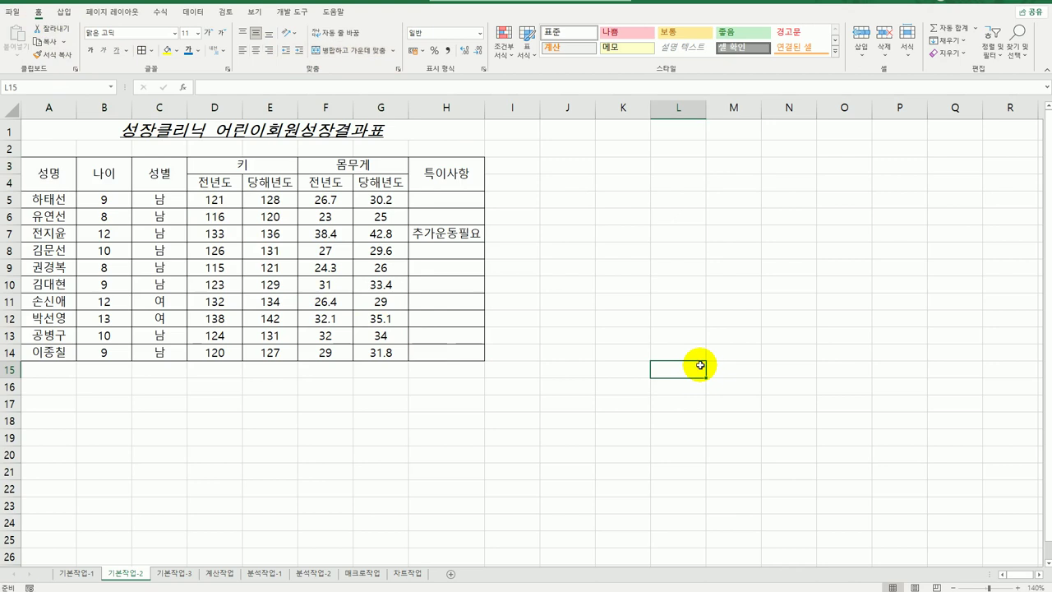
Format the weight values in F5:G14 as 숫자 with the thousands separator and 1 decimal place.
left_click_drag(323, 200, 375, 352)
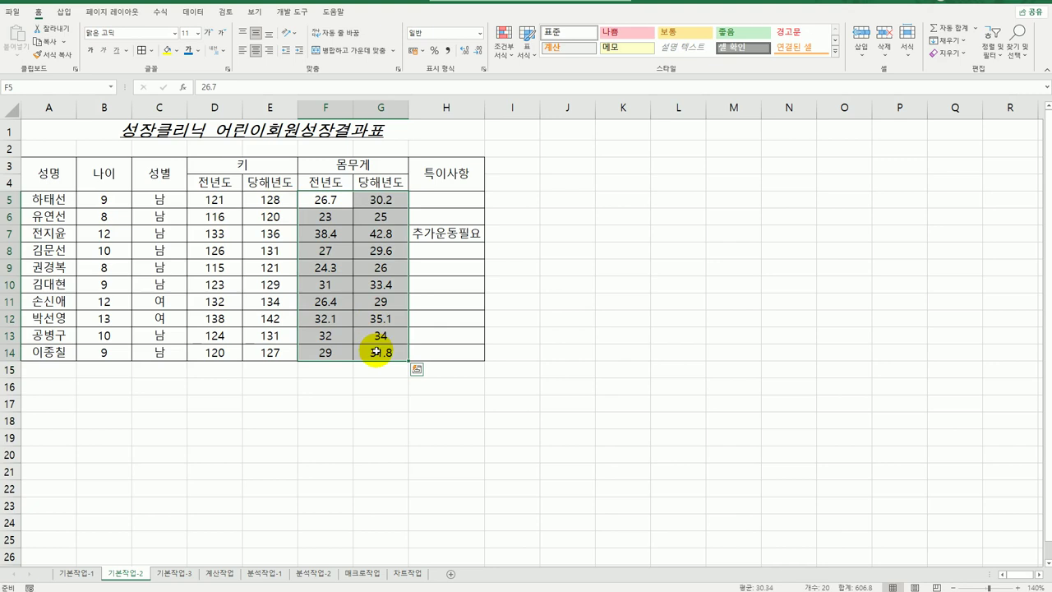
right_click(326, 202)
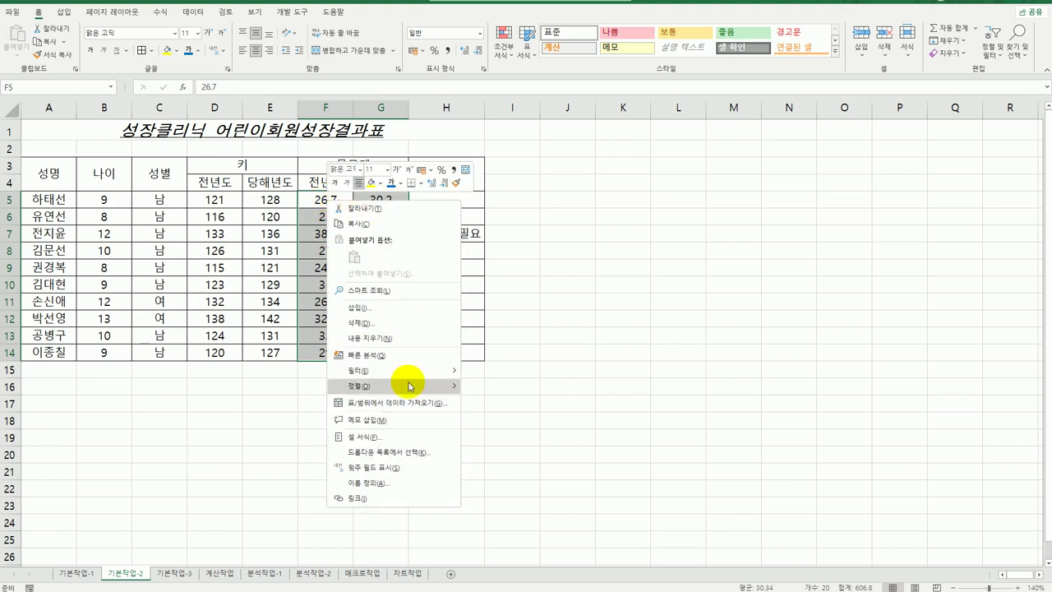
left_click(402, 441)
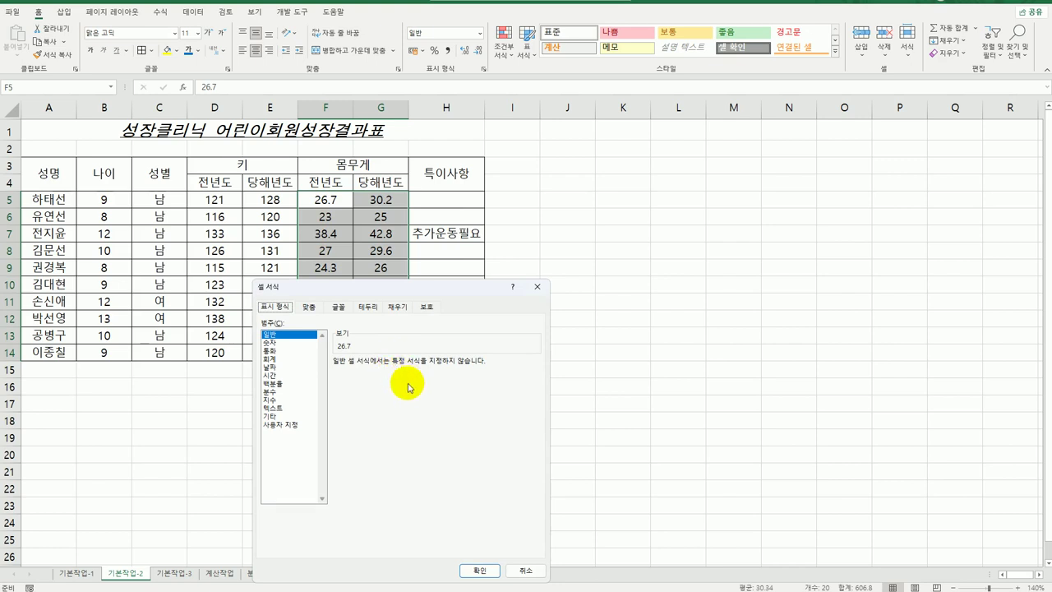
left_click(283, 342)
left_click(374, 380)
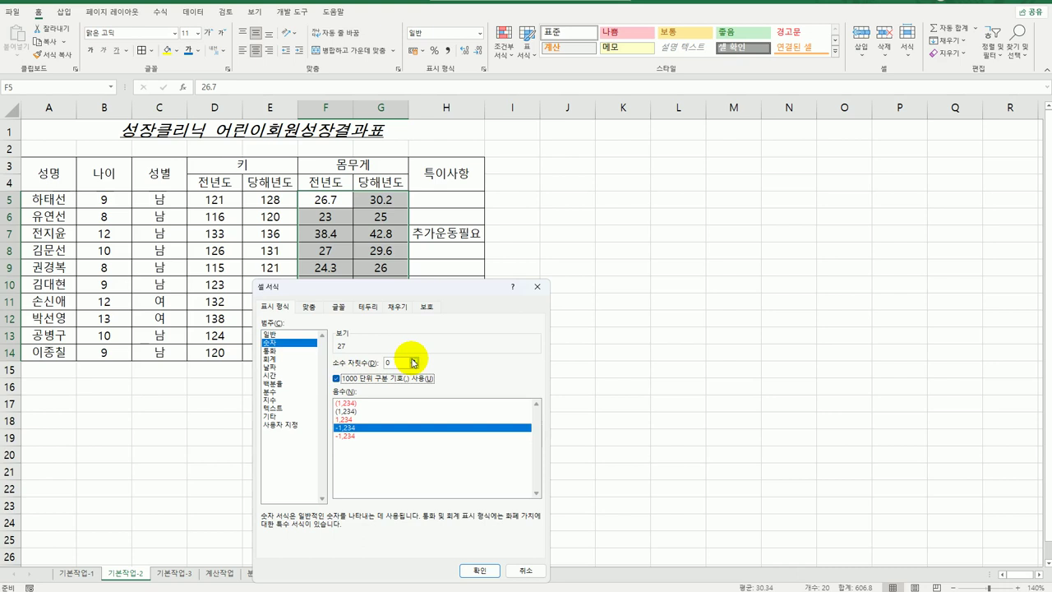
left_click(413, 359)
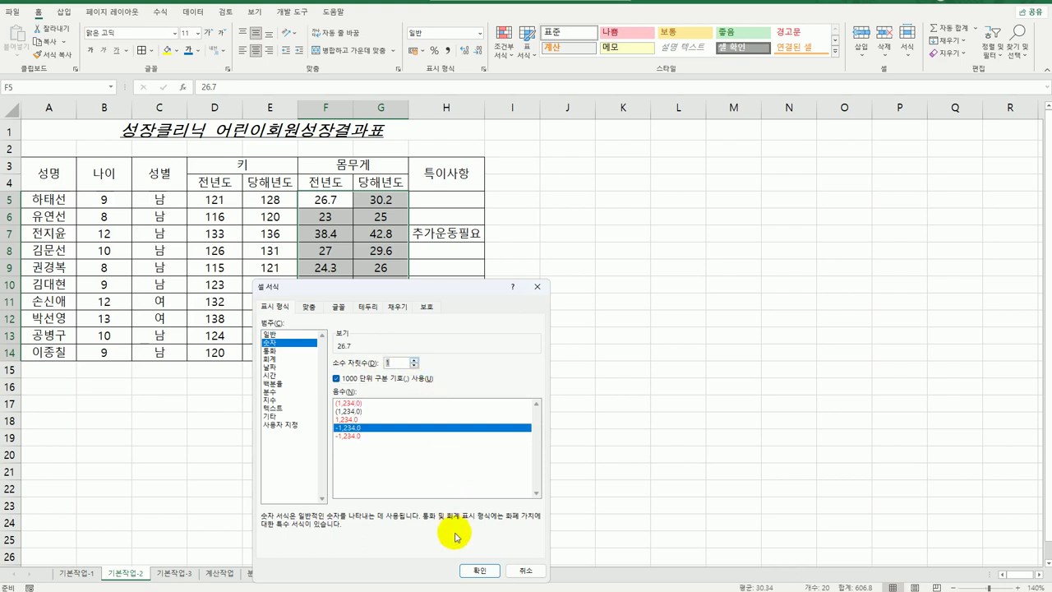
left_click(475, 571)
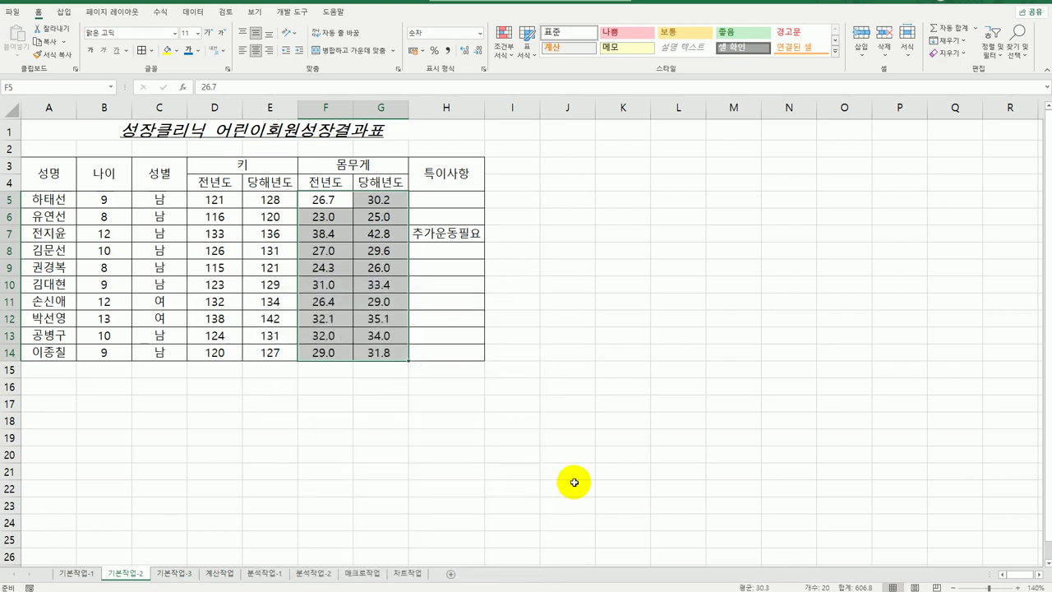
left_click(573, 482)
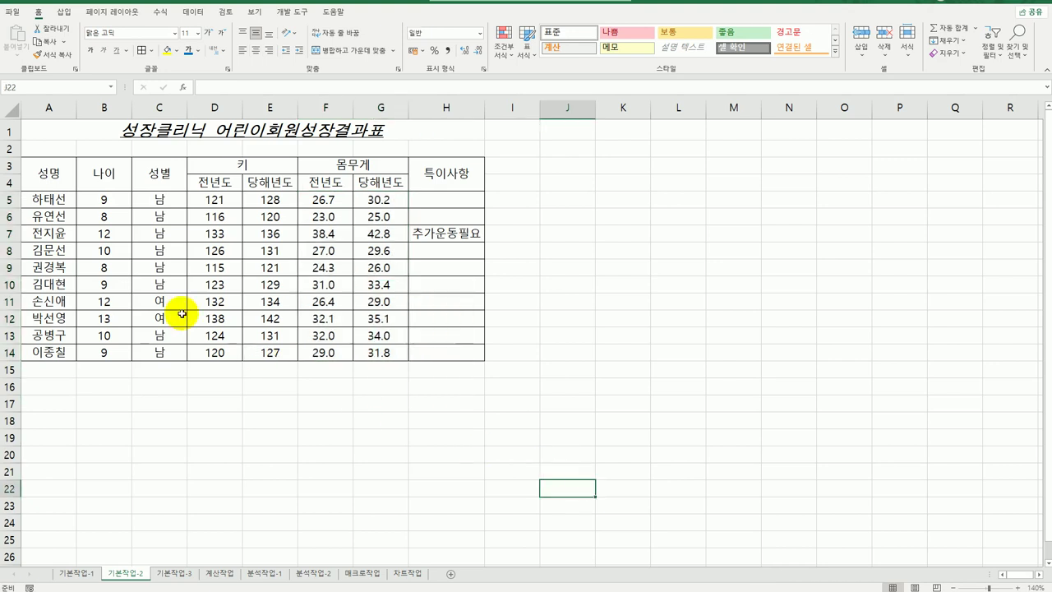
Define the name 어린이회원명단 for the range A5:A14.
left_click_drag(58, 200, 59, 347)
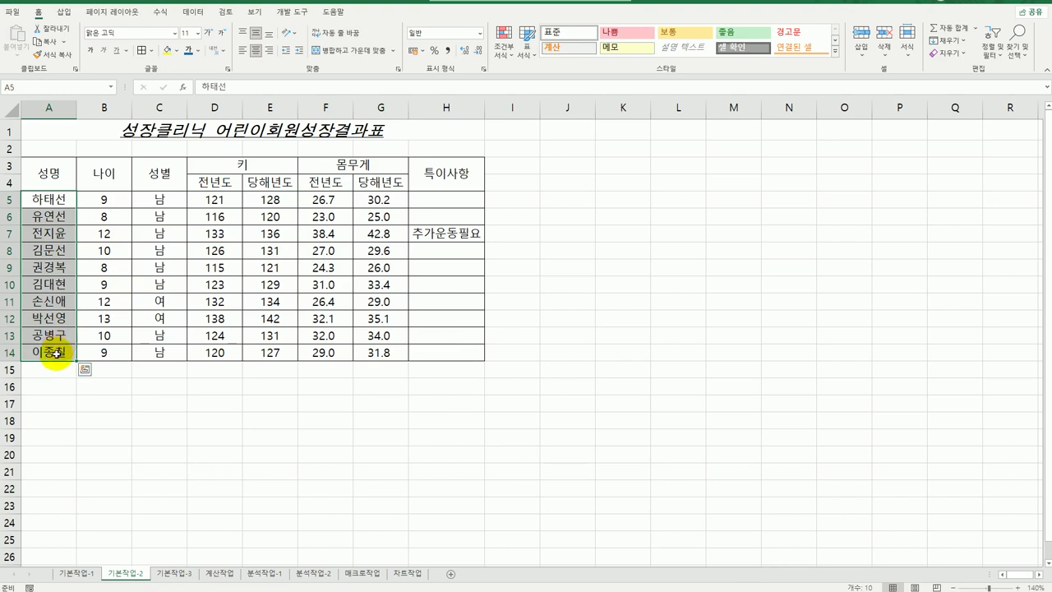
left_click(36, 89)
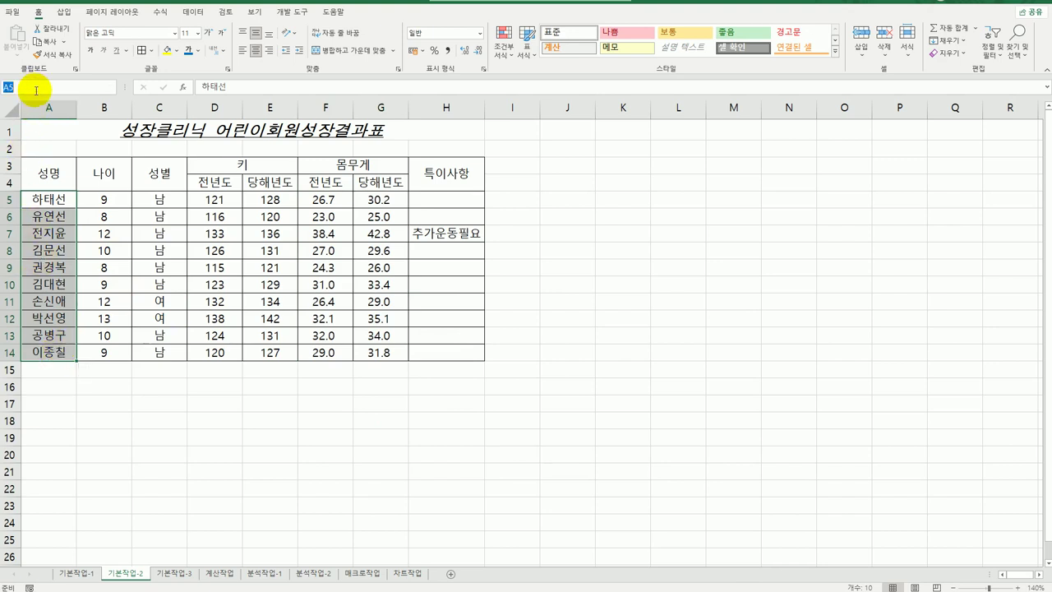
type("어린이회원명단")
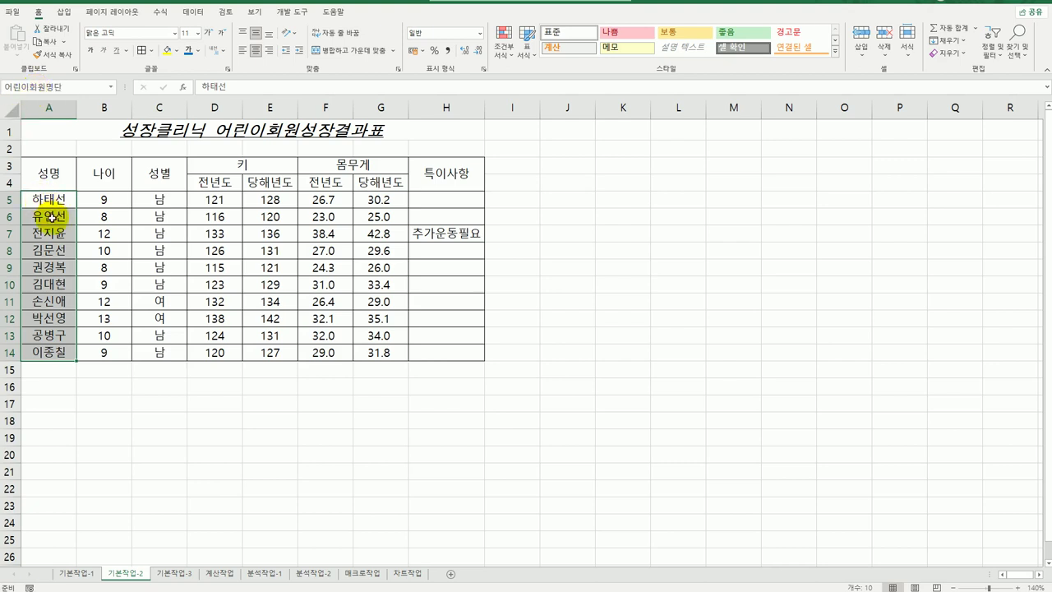
key("Return")
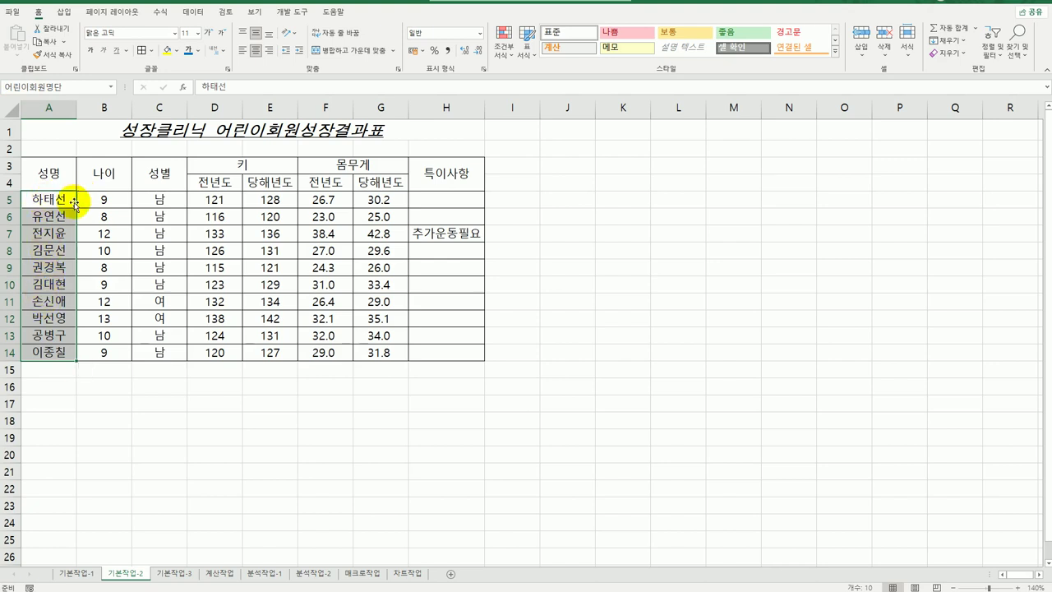
Check the defined name for A5:A14 by reselecting the range and reviewing its entry in the Name Manager.
left_click_drag(64, 199, 103, 353)
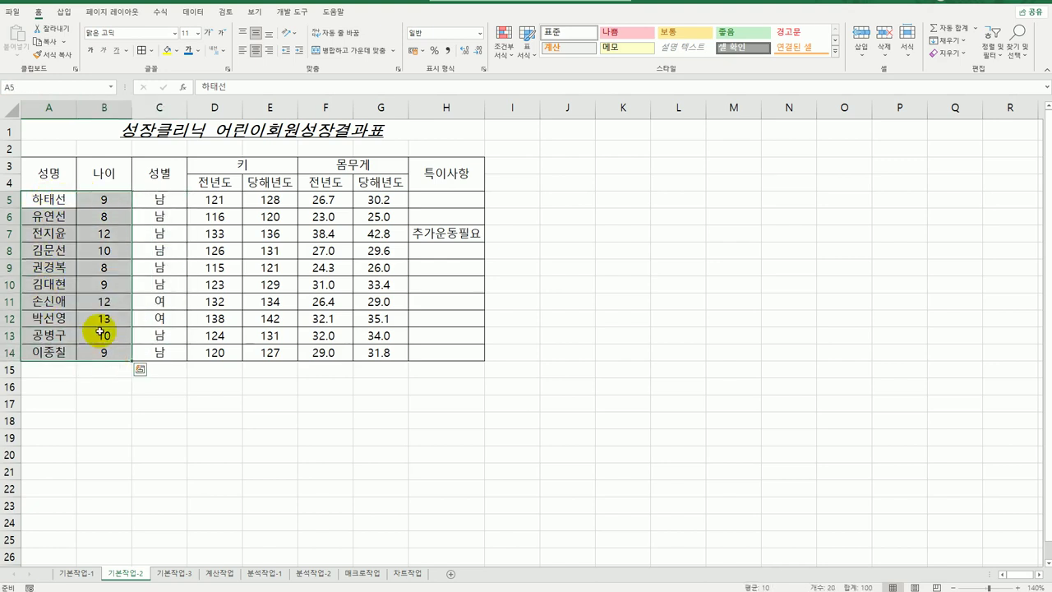
left_click_drag(37, 198, 73, 354)
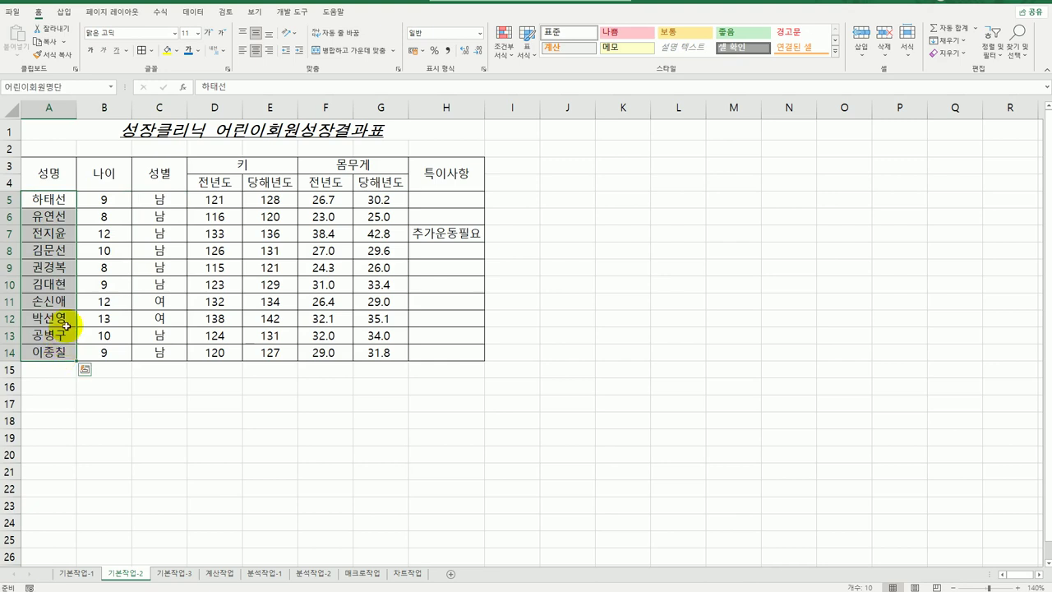
left_click(159, 14)
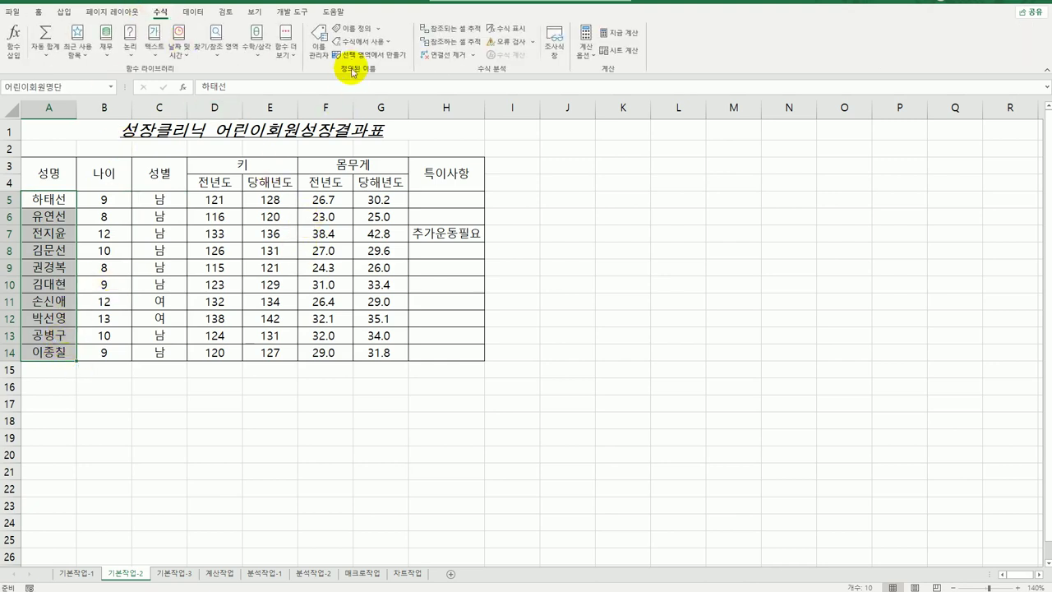
left_click(321, 52)
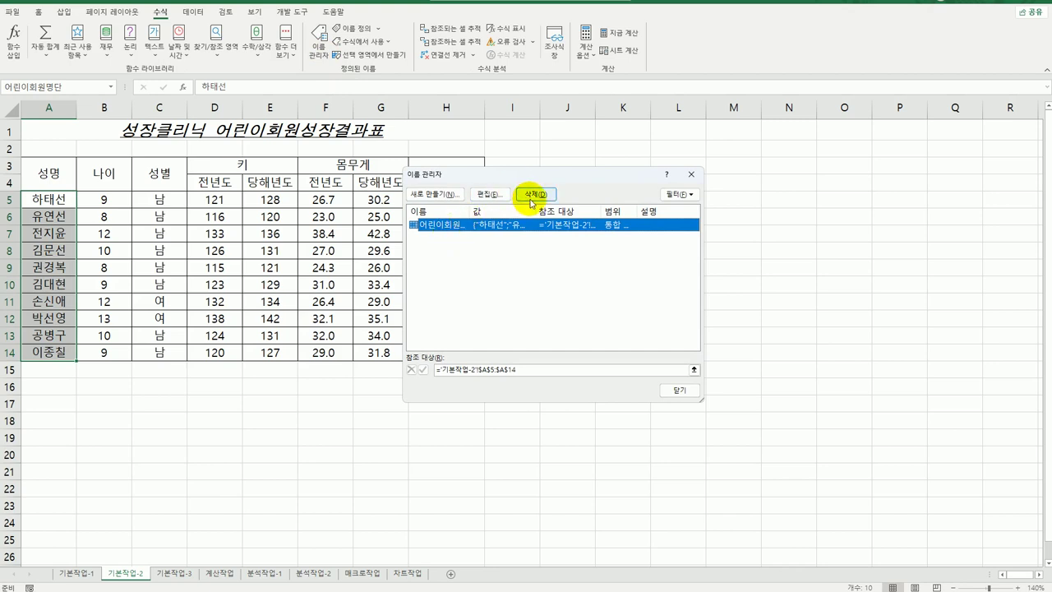
left_click(690, 176)
left_click(713, 317)
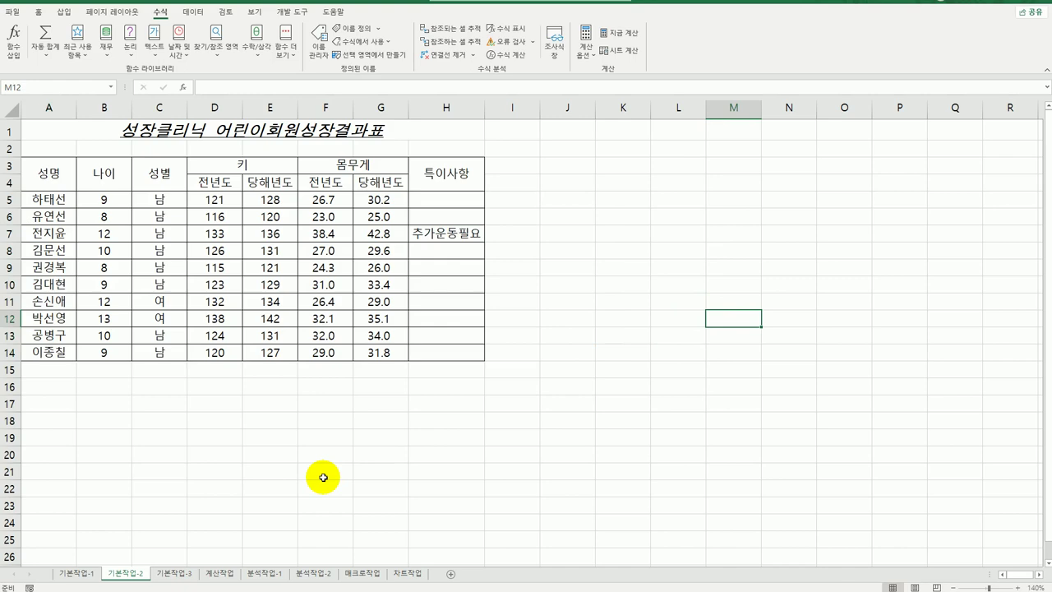
On the 기본작업-3 sheet, start a new formula-based conditional formatting rule for the range A5:I13.
left_click(196, 574)
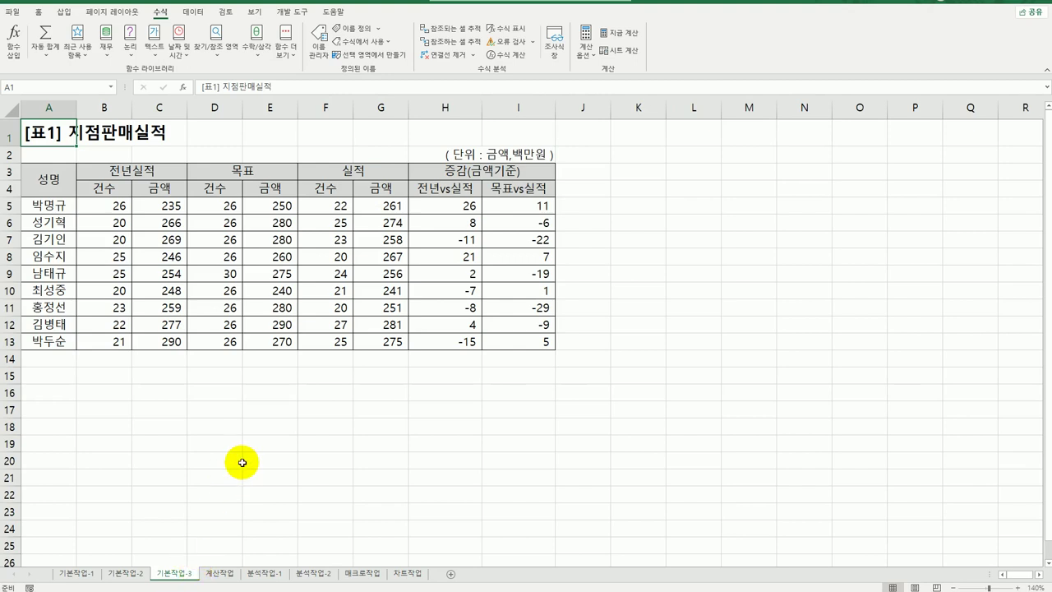
left_click_drag(47, 171, 532, 188)
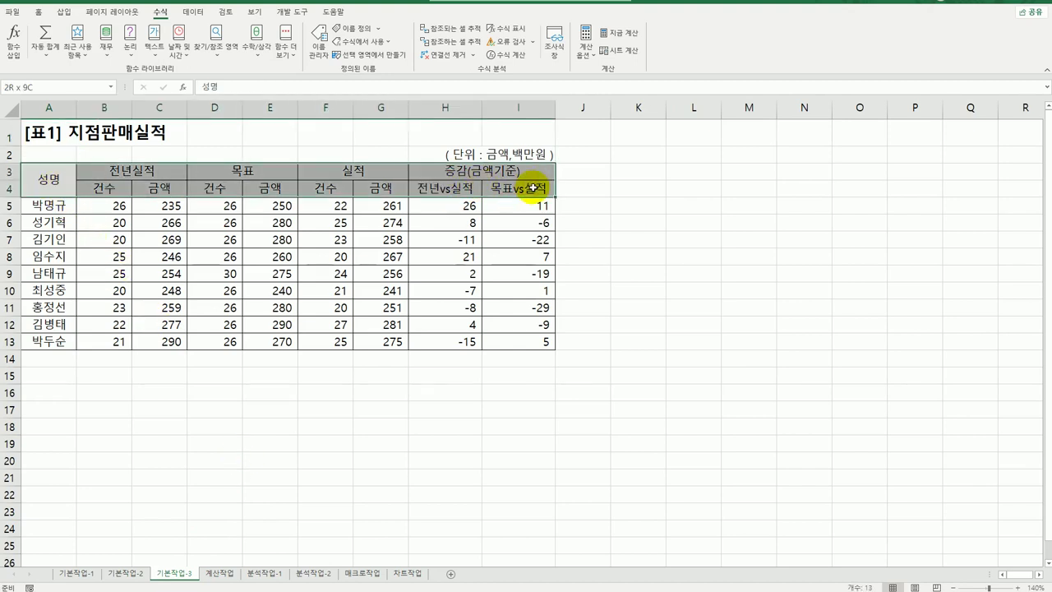
left_click(52, 202)
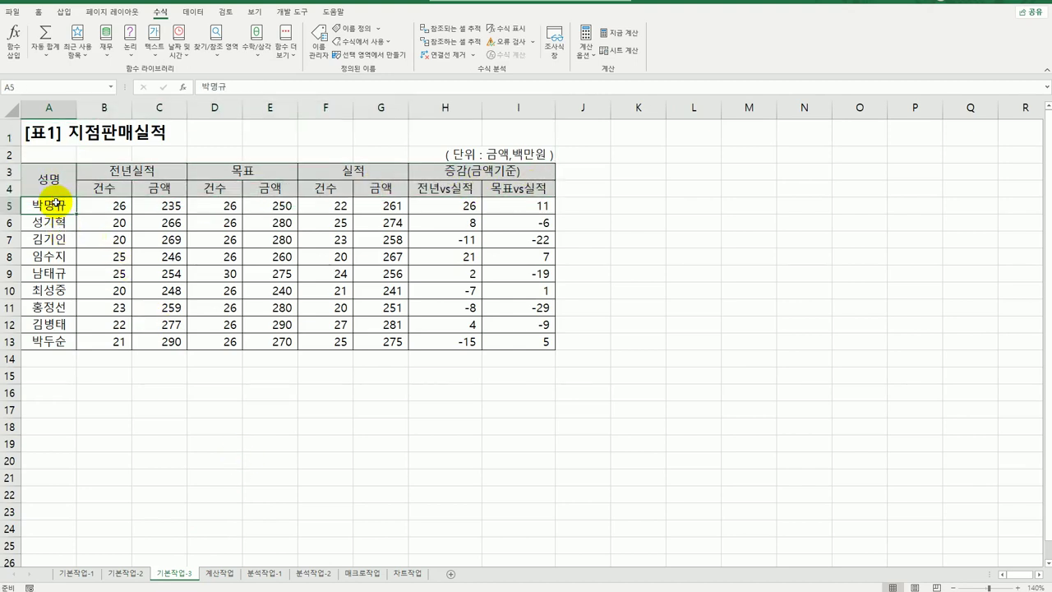
left_click_drag(54, 201, 491, 347)
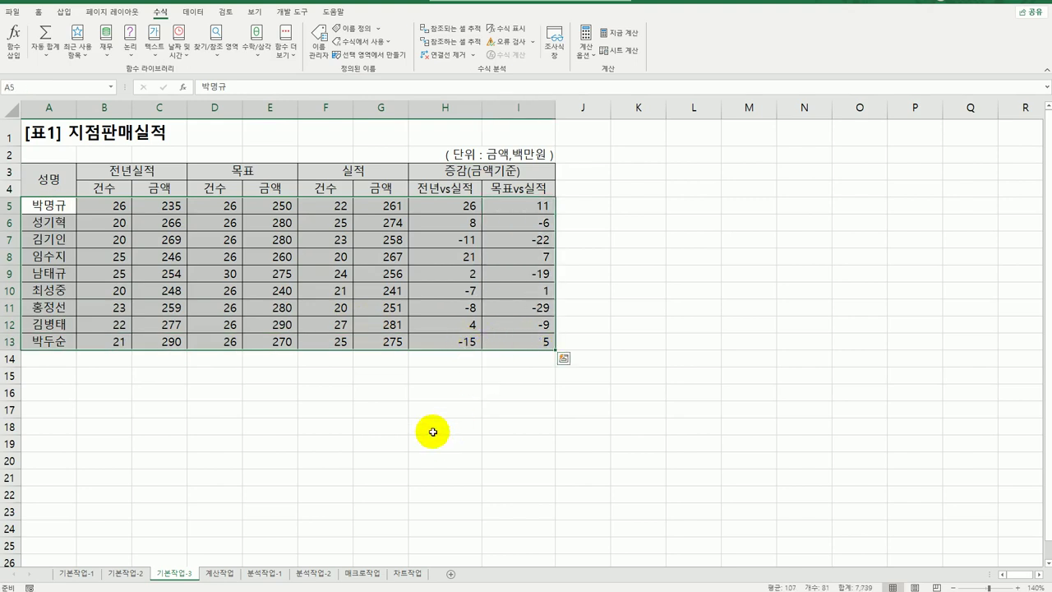
left_click(38, 12)
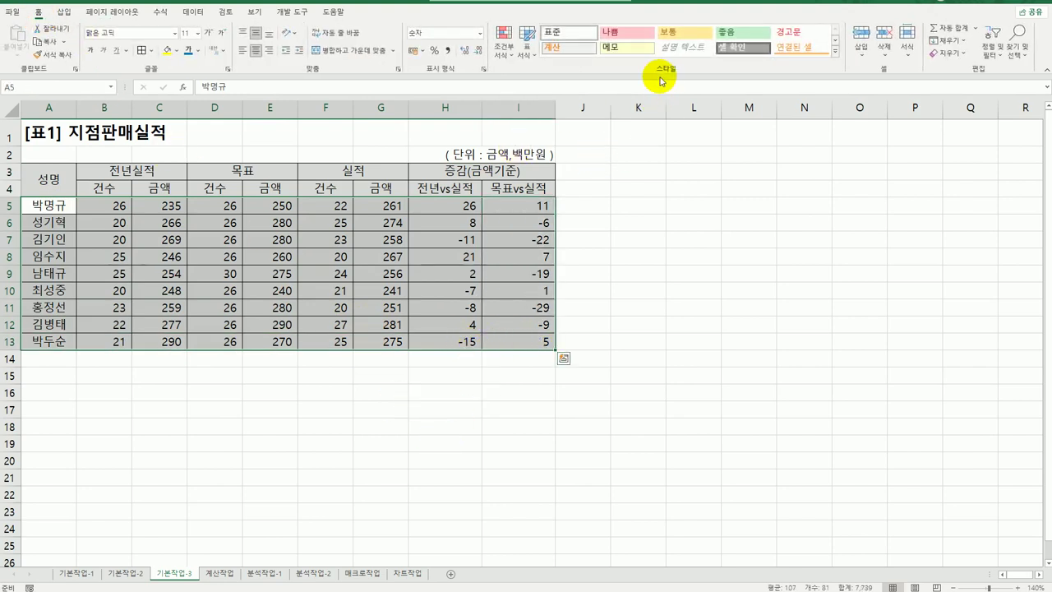
left_click(503, 45)
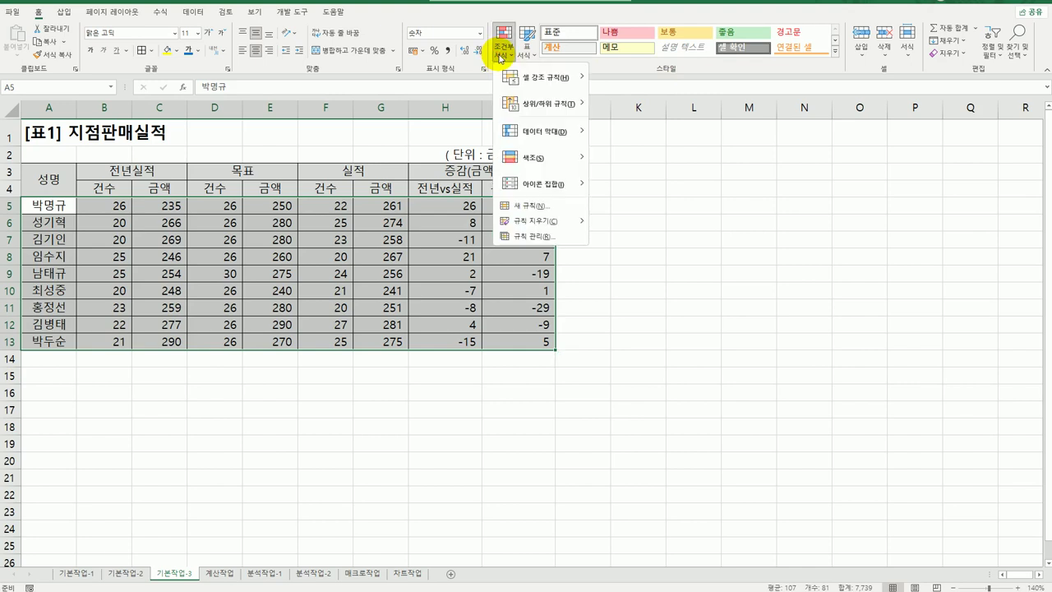
left_click(530, 205)
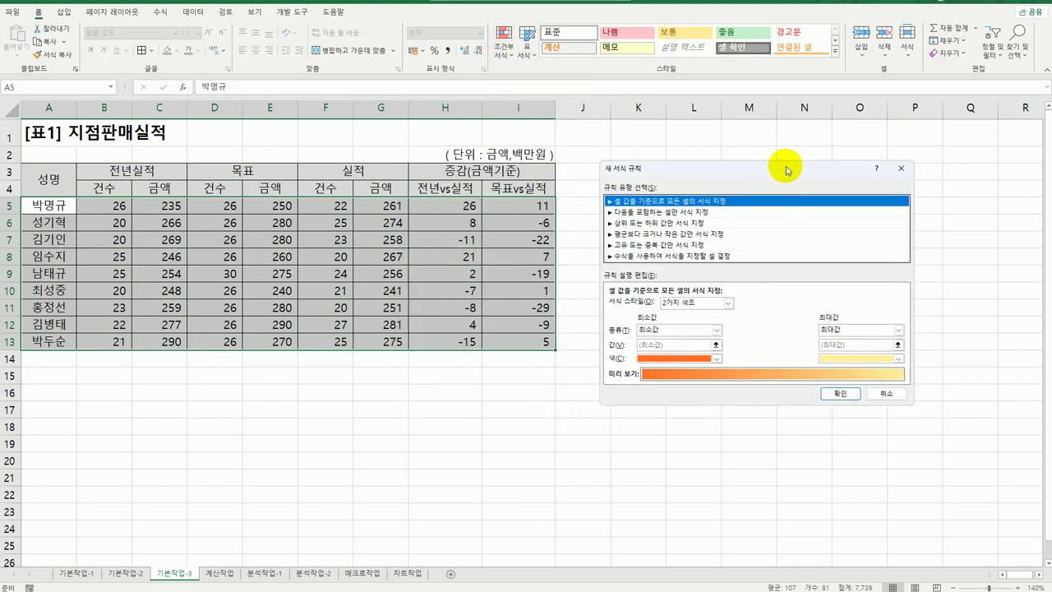
left_click(715, 256)
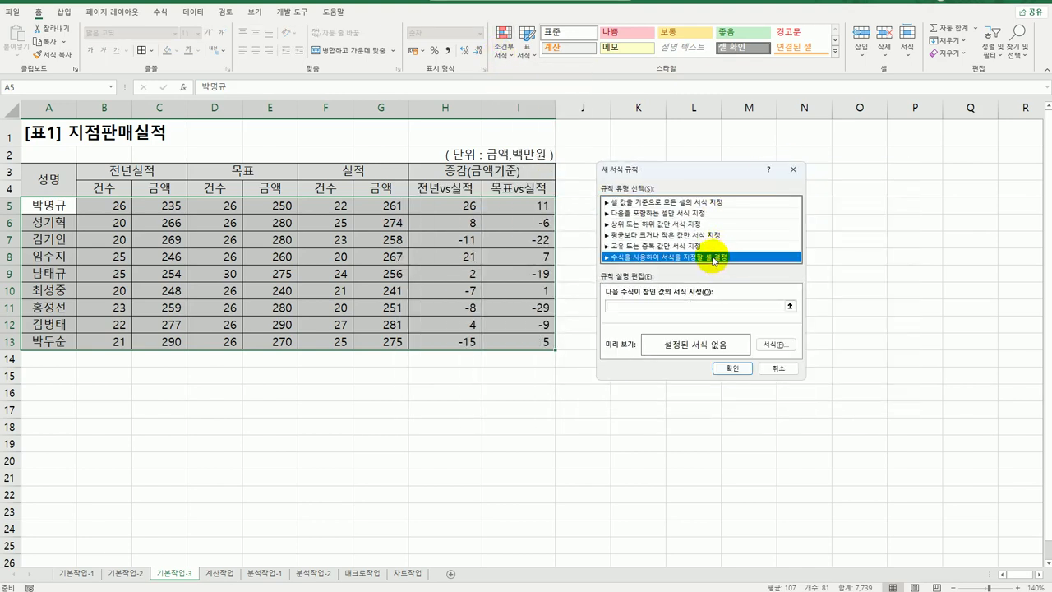
Enter =and($H5>0,$I5>0) as the condition formula of the new formatting rule.
left_click(656, 305)
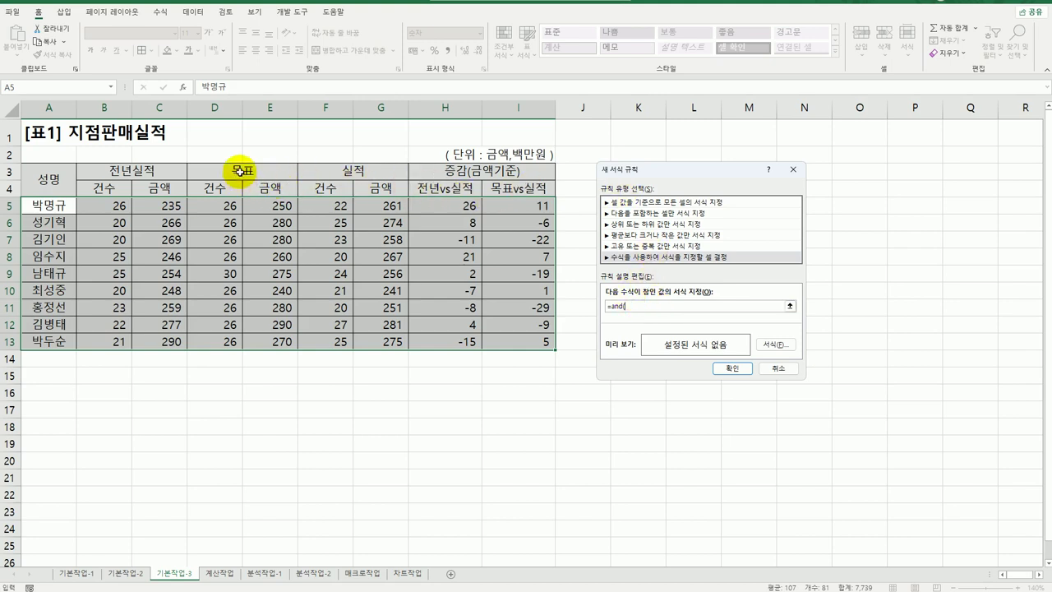
left_click(453, 209)
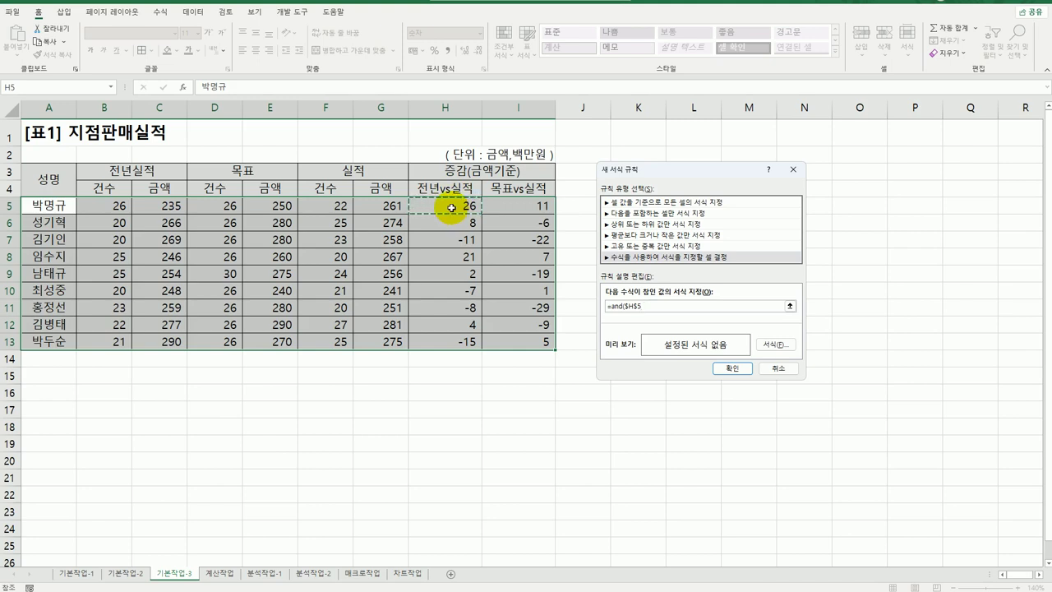
key("F4")
key("F4")
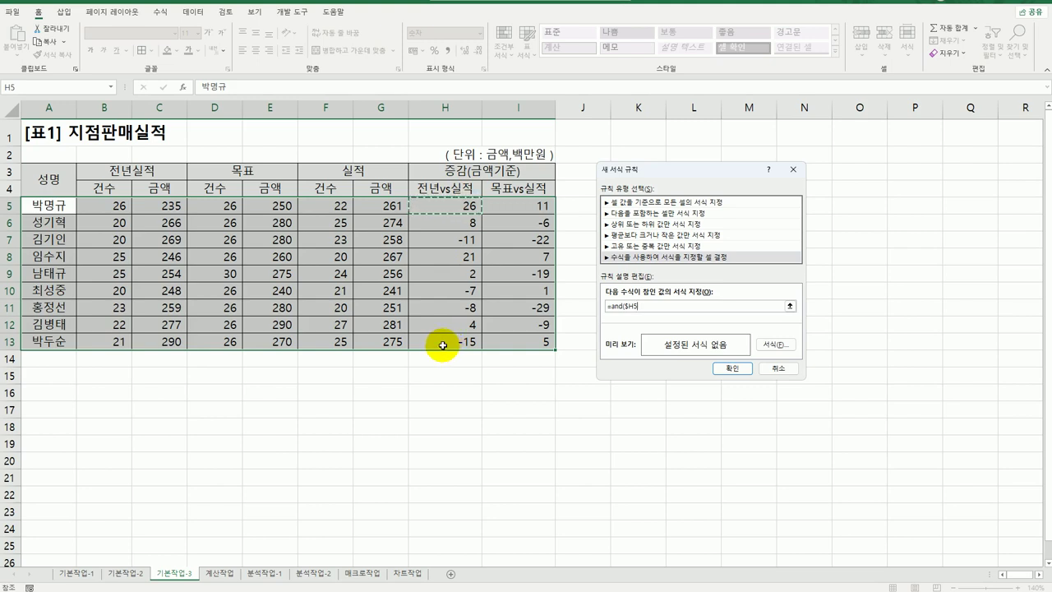
type(">0,")
left_click(511, 209)
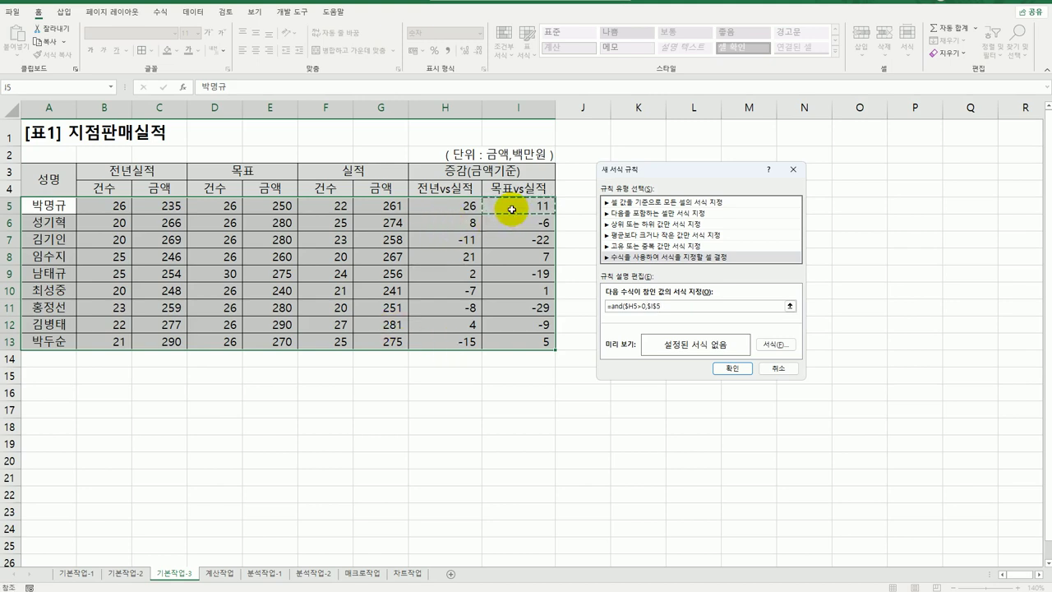
key("F4")
key("F4")
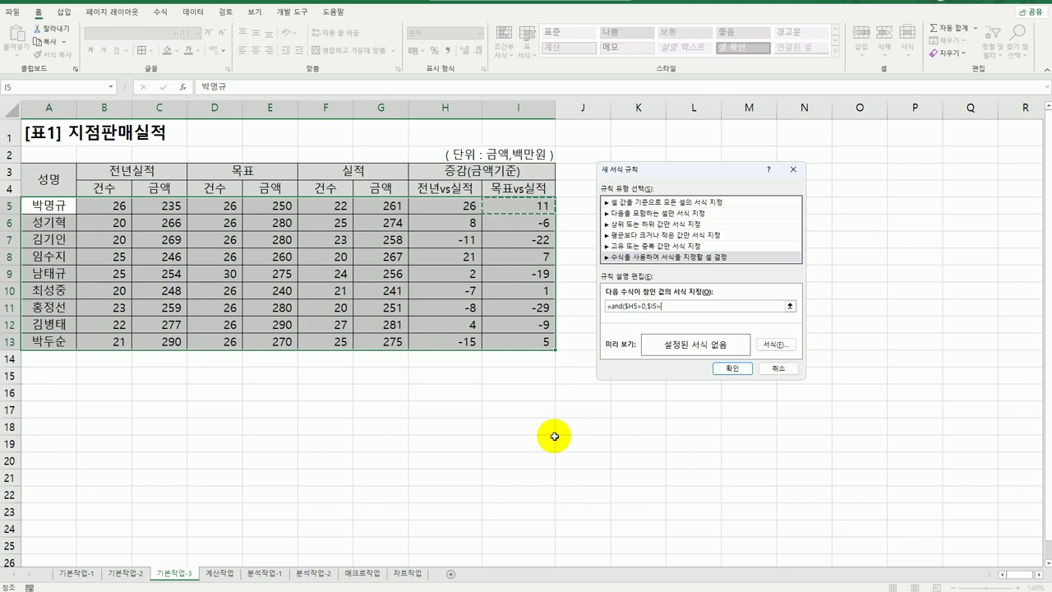
type(">0)")
Give the rule's format the font style 굵게 and the standard font color 파랑, and apply the rule.
left_click(776, 345)
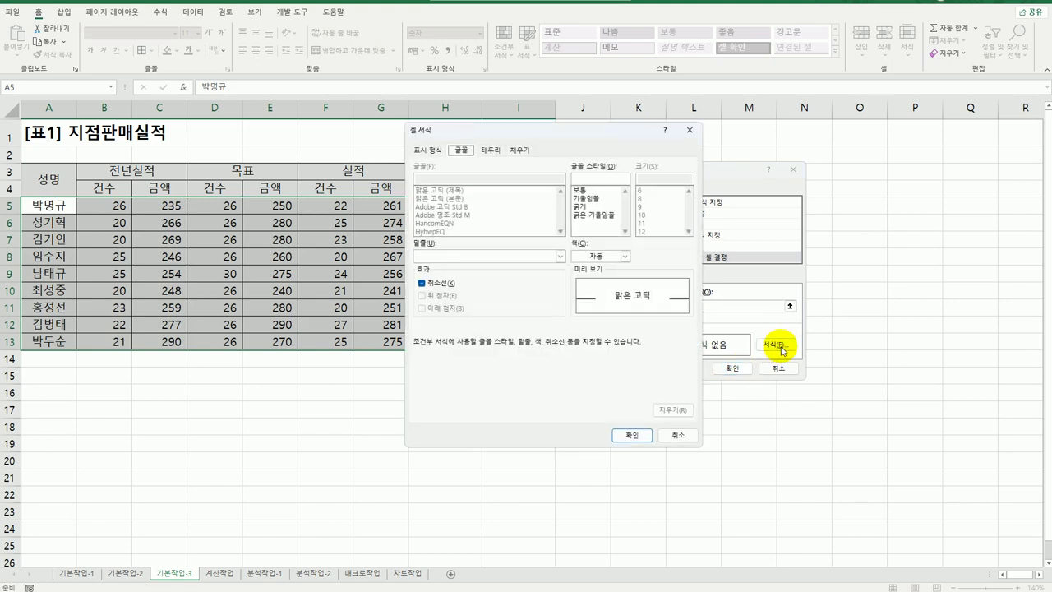
left_click(625, 257)
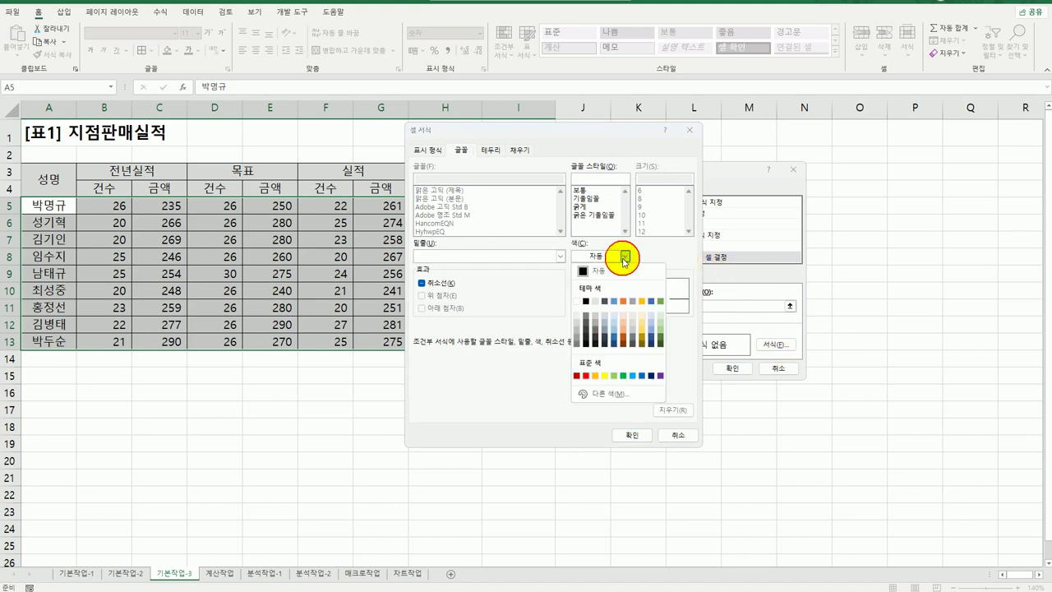
left_click(641, 375)
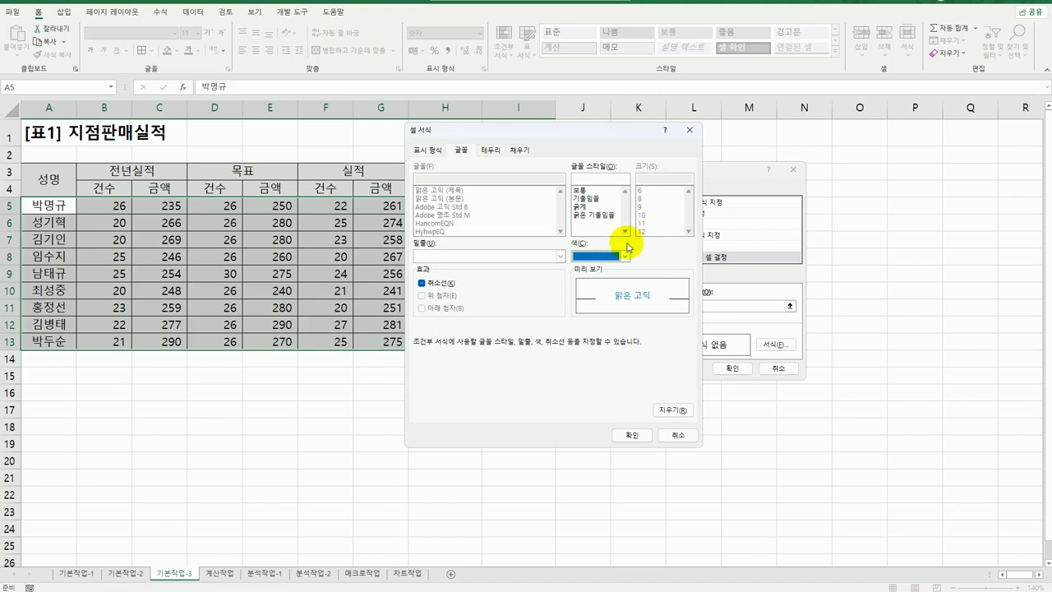
left_click(585, 207)
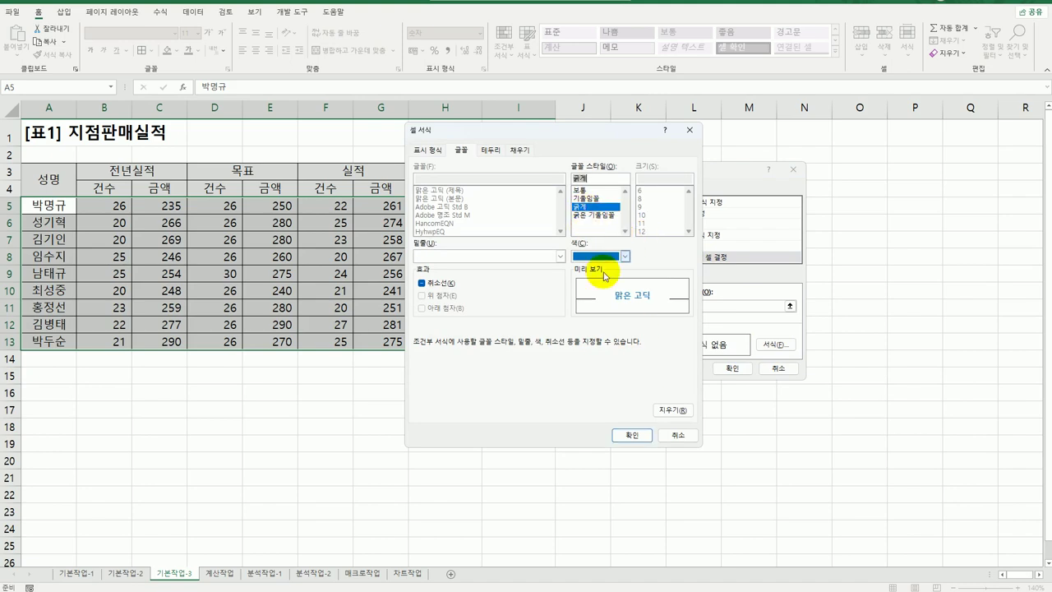
left_click(629, 435)
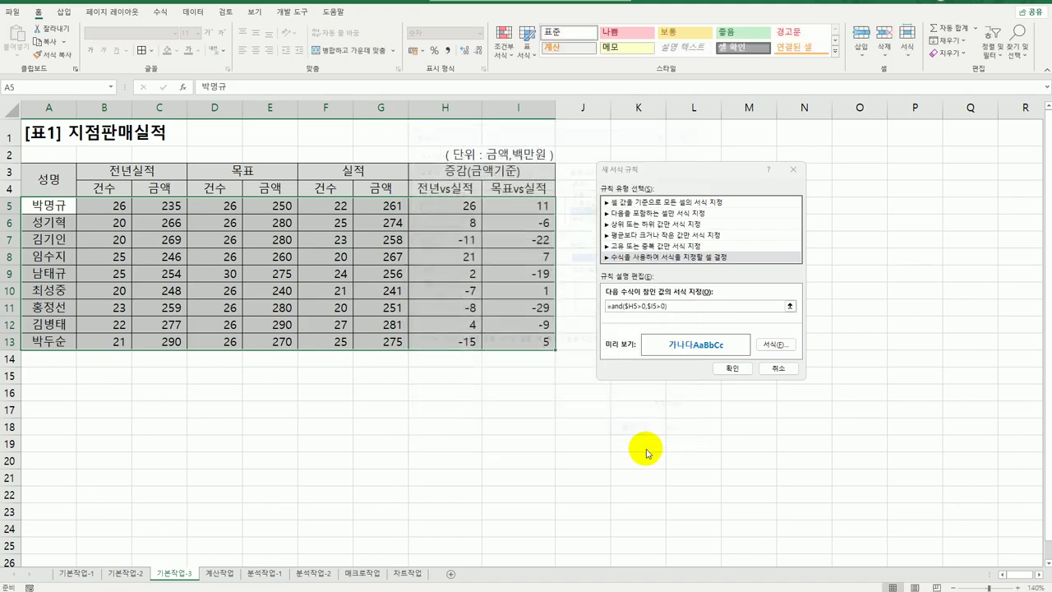
left_click(732, 367)
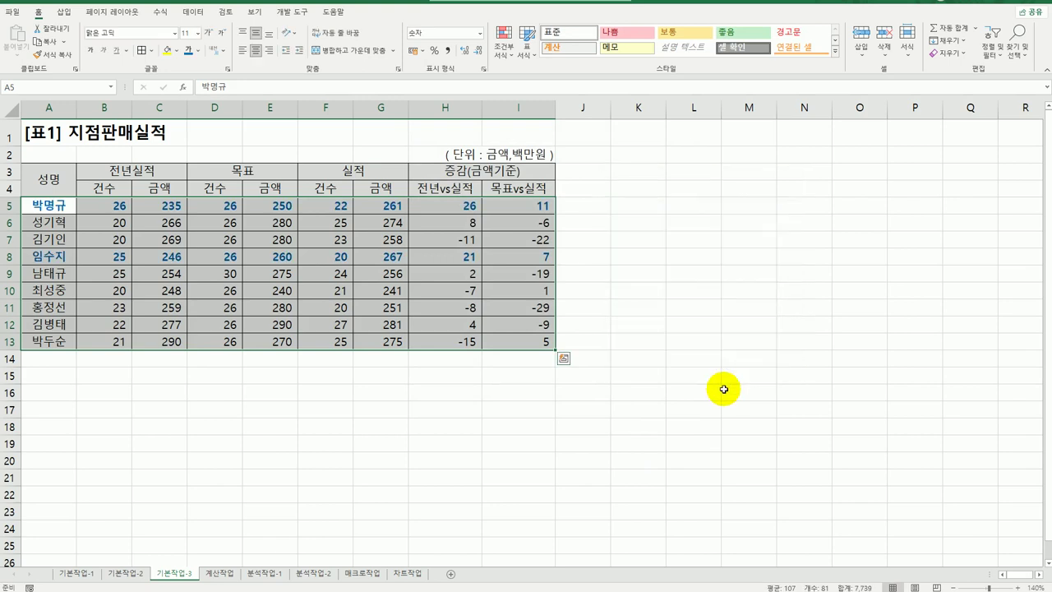
Check the 증감 values in H5:I5 and H8:I8 against the rule's condition.
left_click(723, 389)
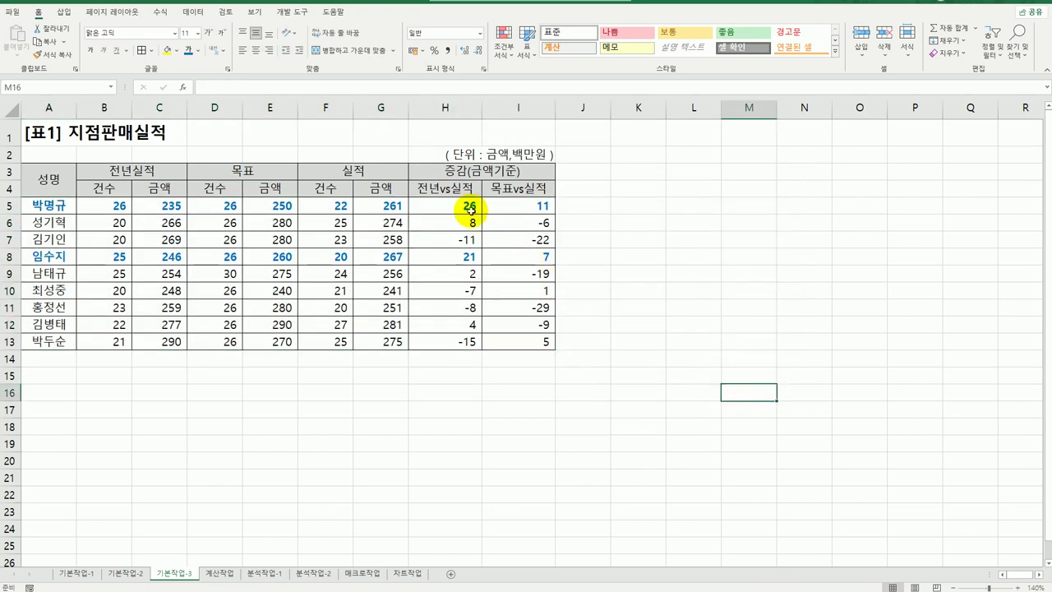
left_click_drag(480, 206, 523, 210)
left_click_drag(468, 256, 536, 255)
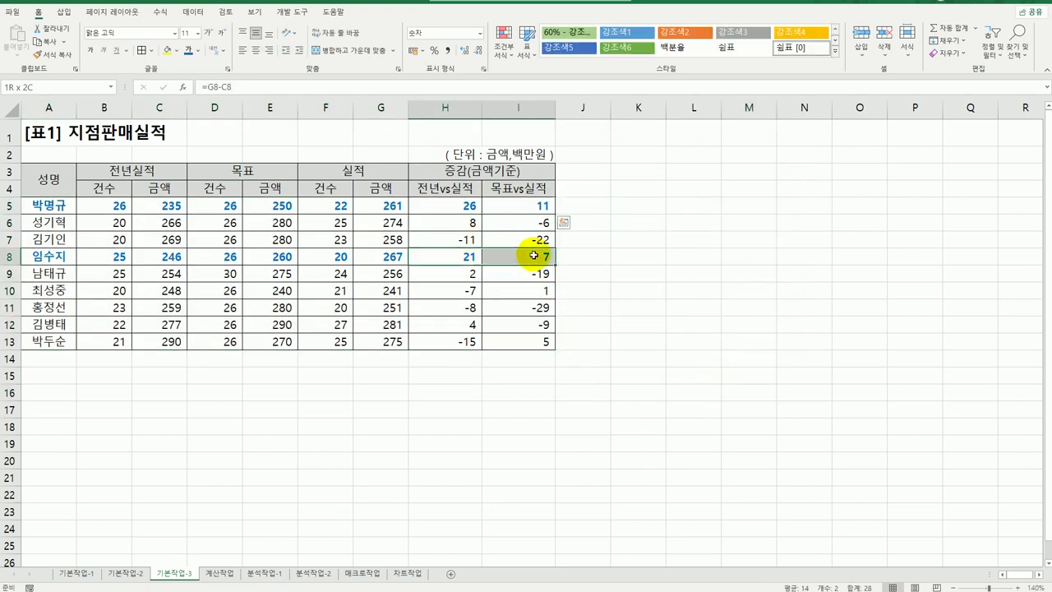
left_click(569, 412)
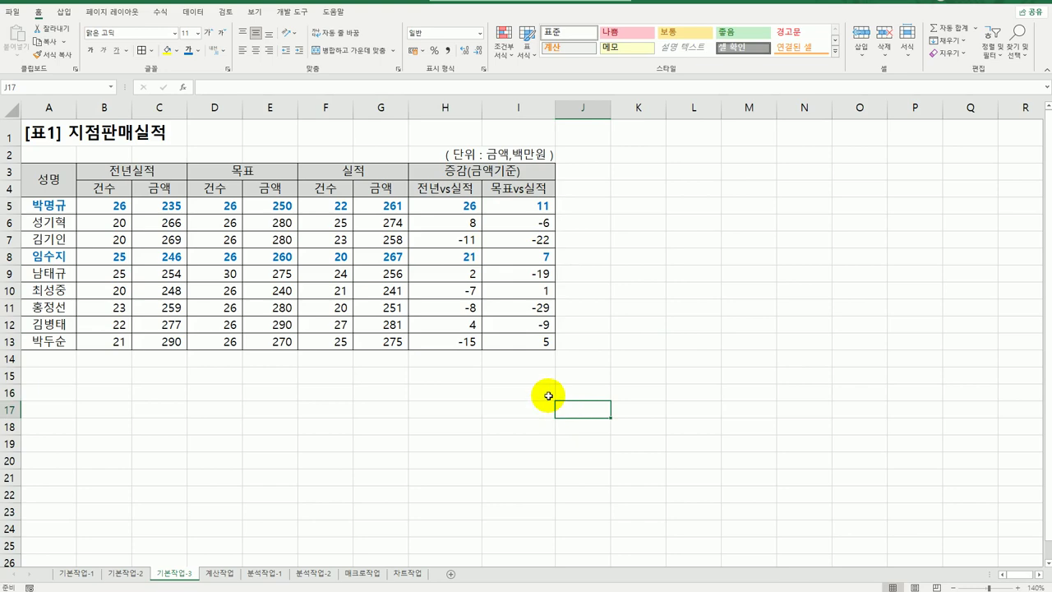
Go to the 계산작업 sheet and select cell E3, the first 세금공제액 cell of 표1.
left_click(222, 575)
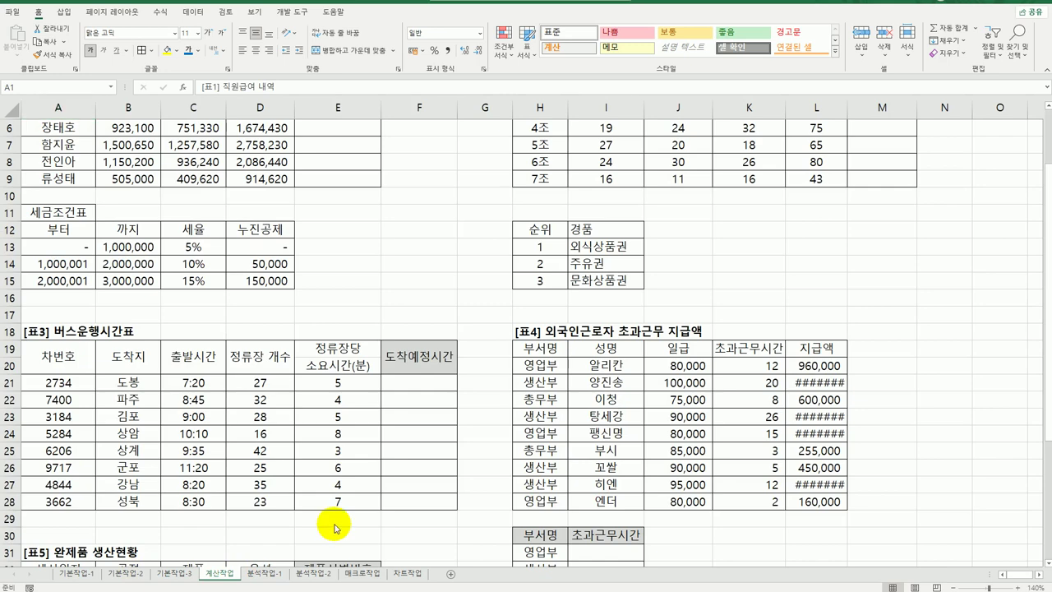
scroll(279, 444, "up", 2)
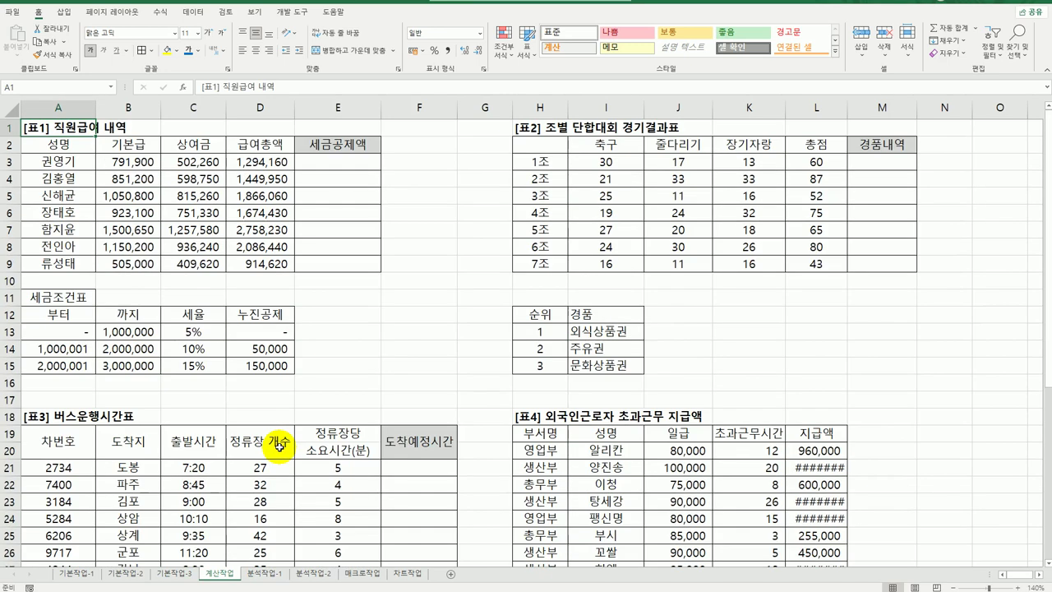
left_click(329, 165)
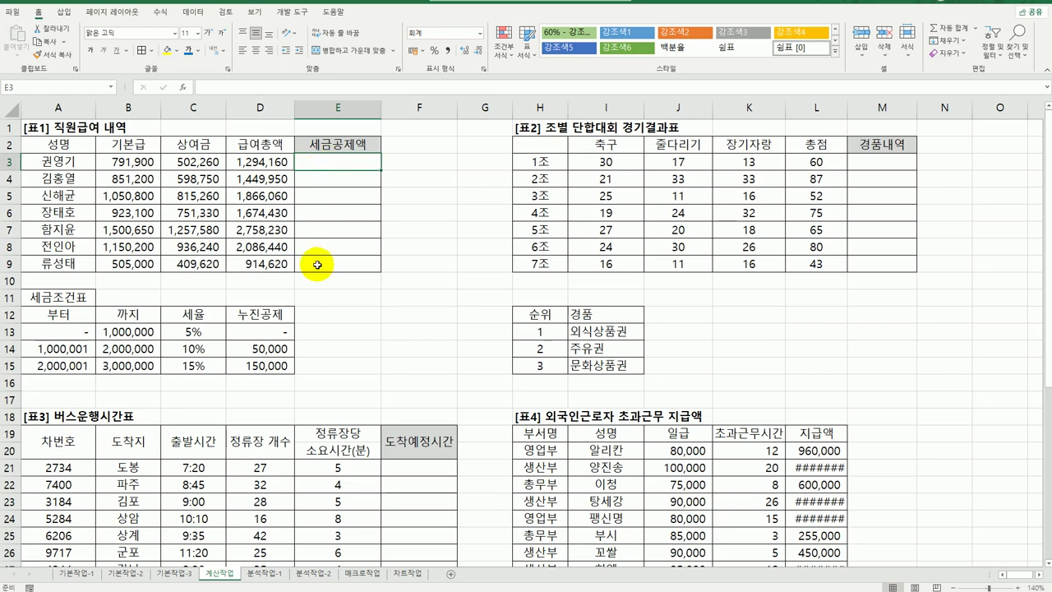
Examine the 급여총액 value in D3 and the 부터, 세율 and 누진공제 columns of the 세금조건표 in A12:D15.
left_click(254, 162)
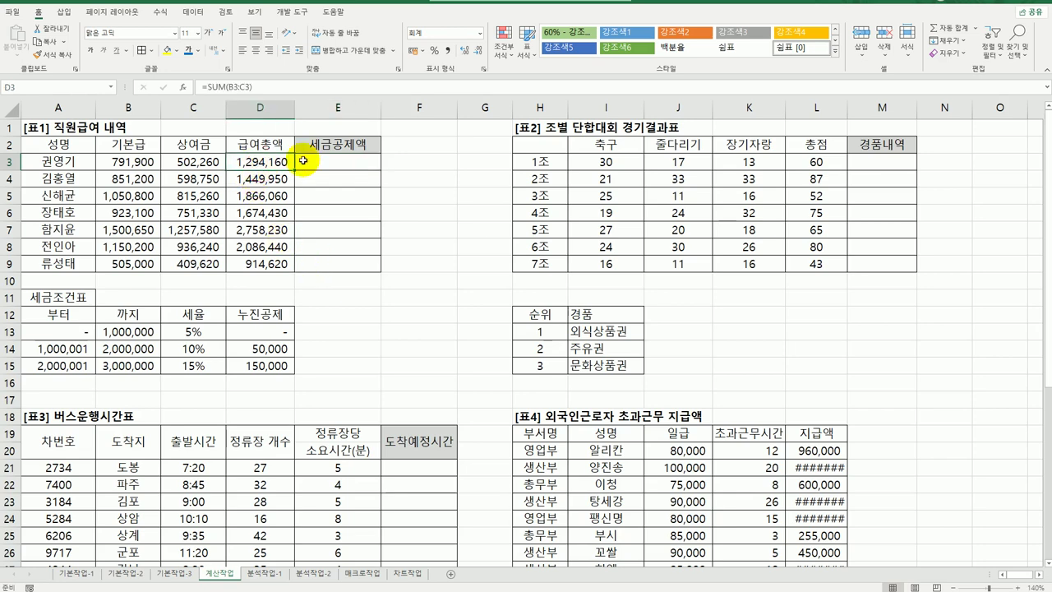
left_click(320, 160)
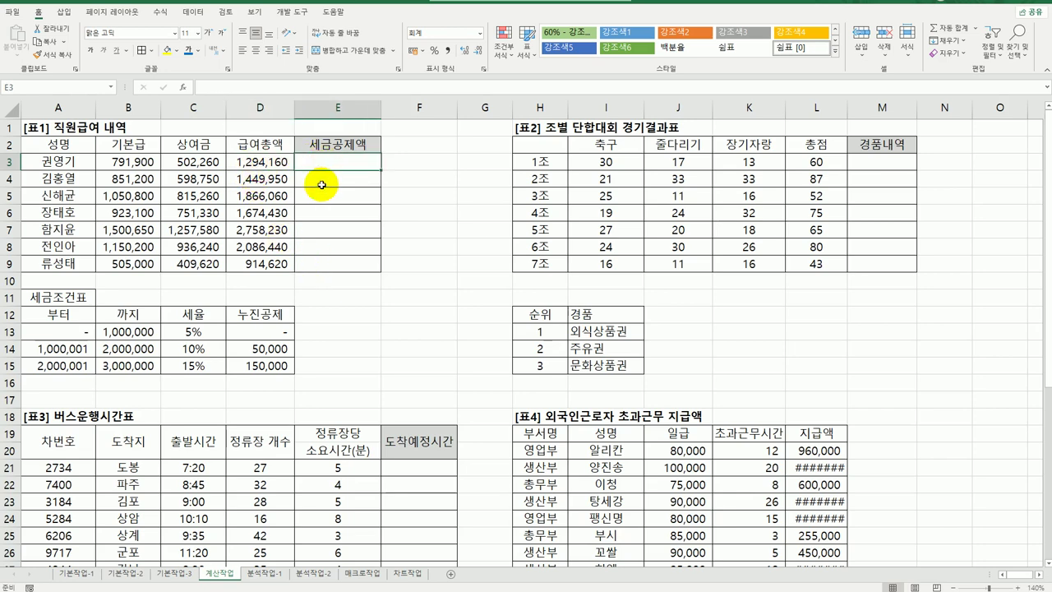
left_click(202, 332)
left_click(349, 161)
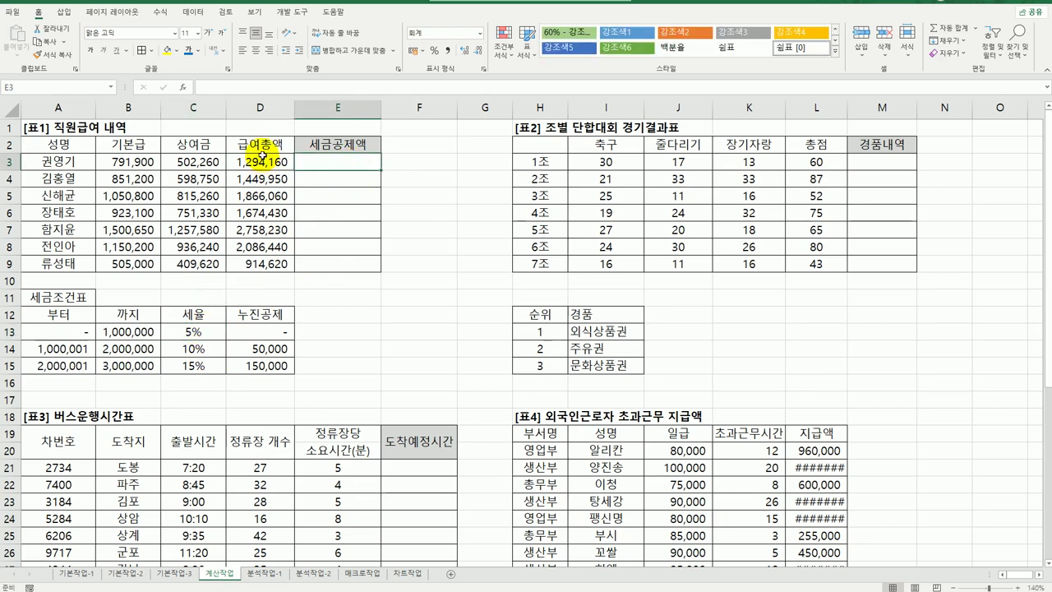
left_click_drag(197, 334, 190, 366)
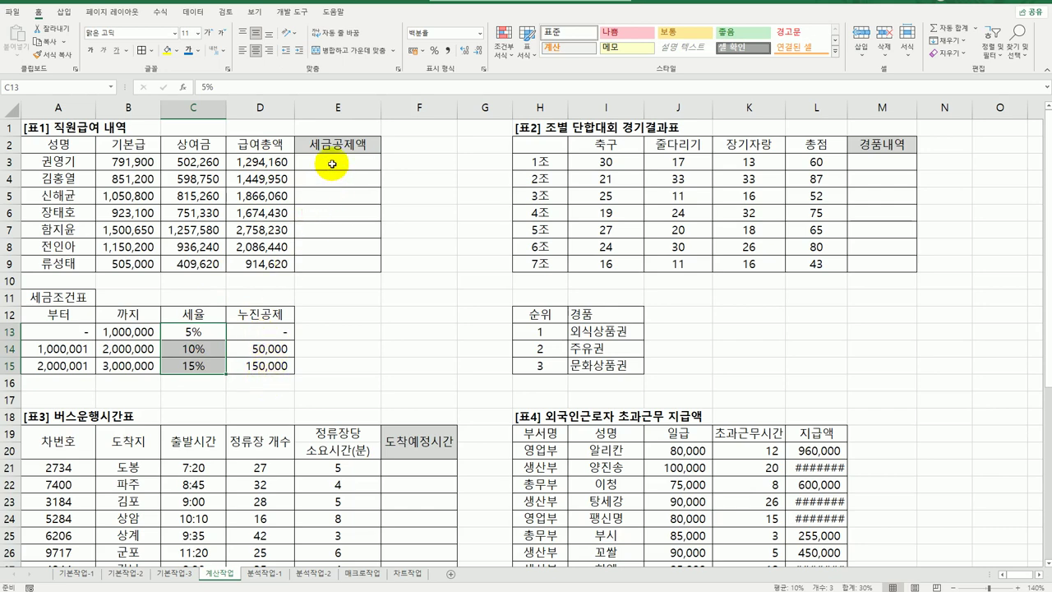
left_click_drag(62, 316, 263, 365)
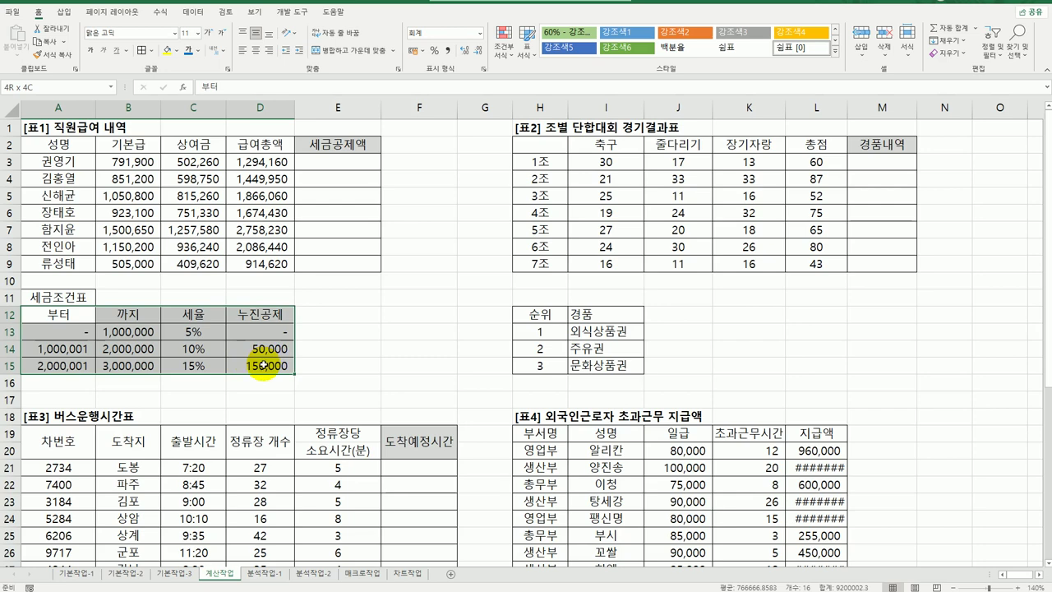
left_click_drag(263, 365, 261, 366)
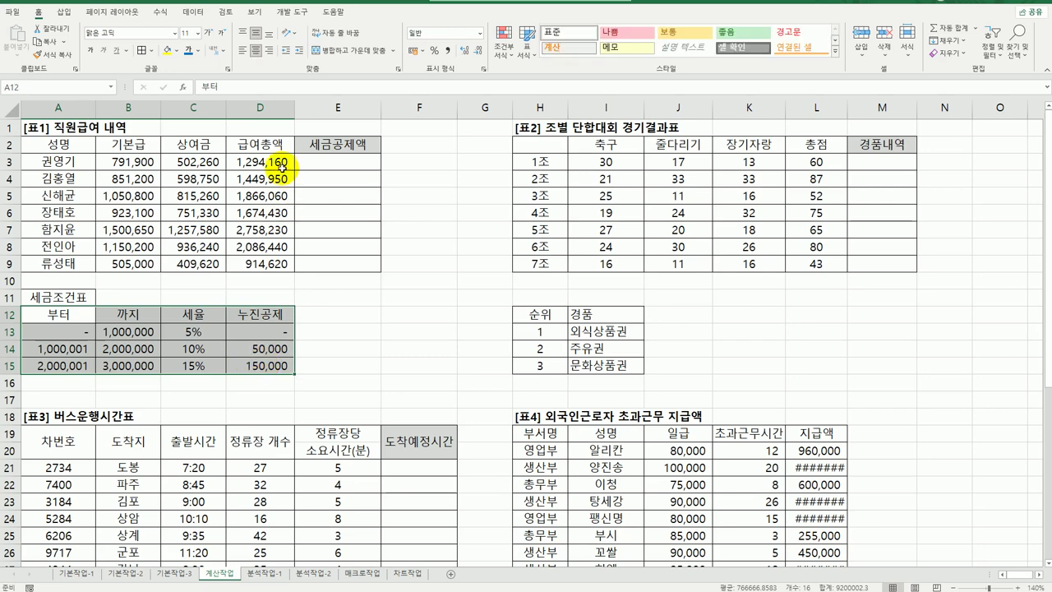
left_click(275, 165)
left_click_drag(69, 331, 76, 366)
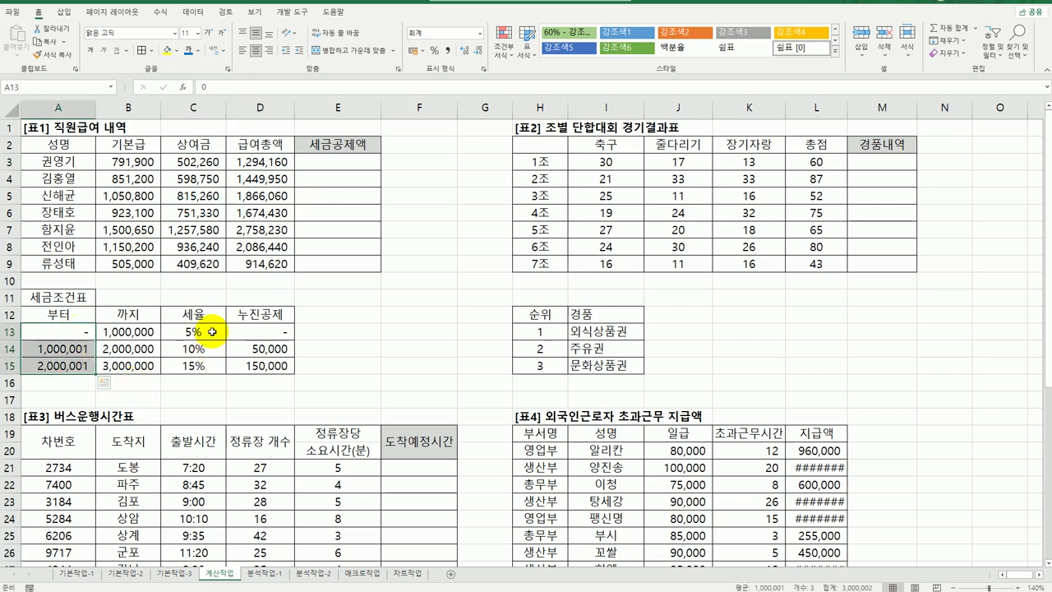
left_click_drag(212, 331, 212, 363)
left_click_drag(272, 332, 295, 371)
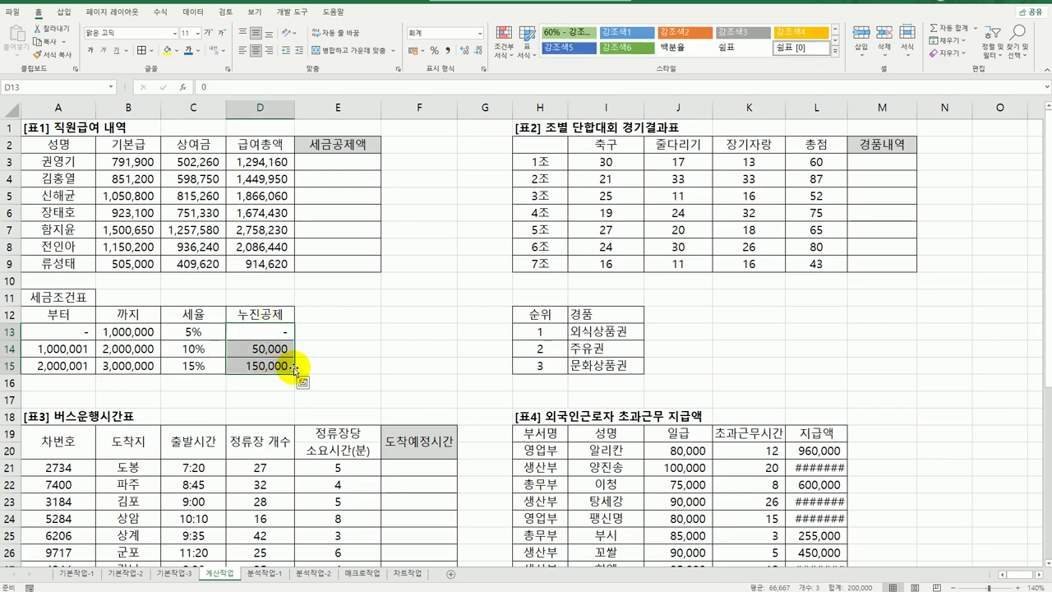
In cell E3, start a formula that multiplies D3 by a VLOOKUP function, and open the function's arguments.
left_click(335, 163)
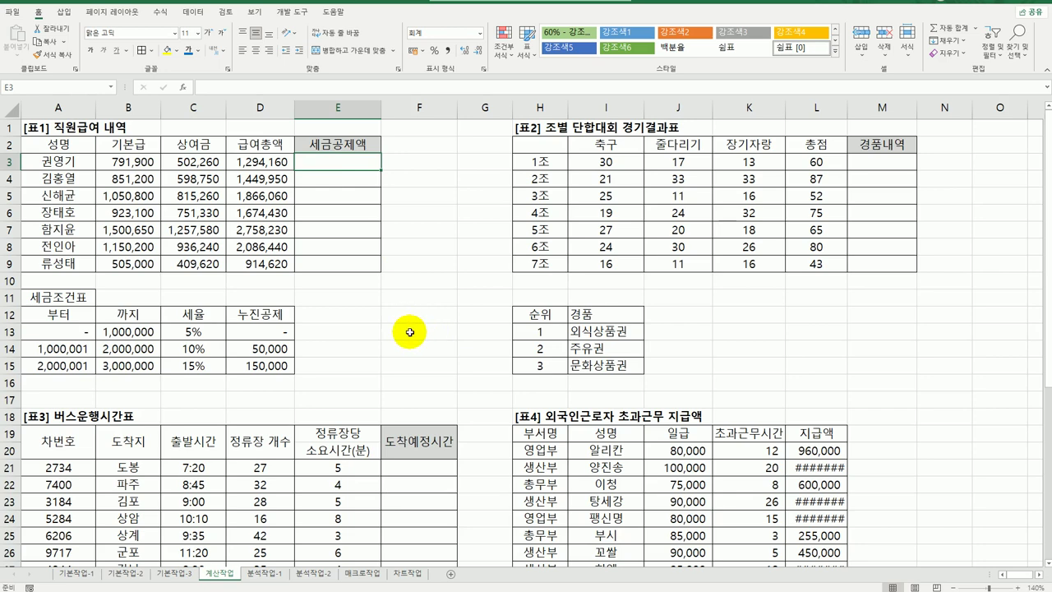
type("=")
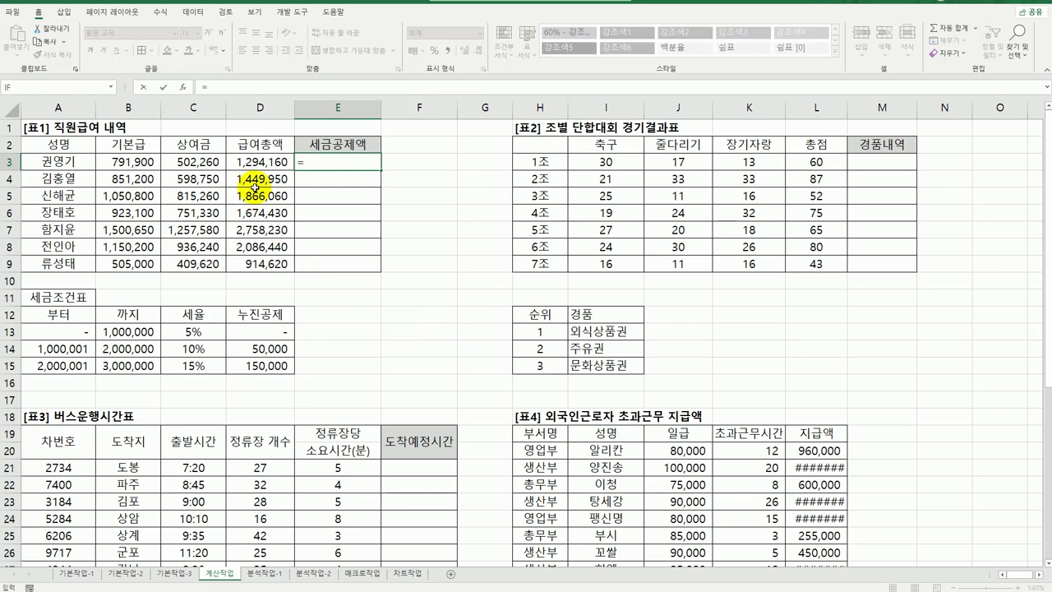
left_click(248, 164)
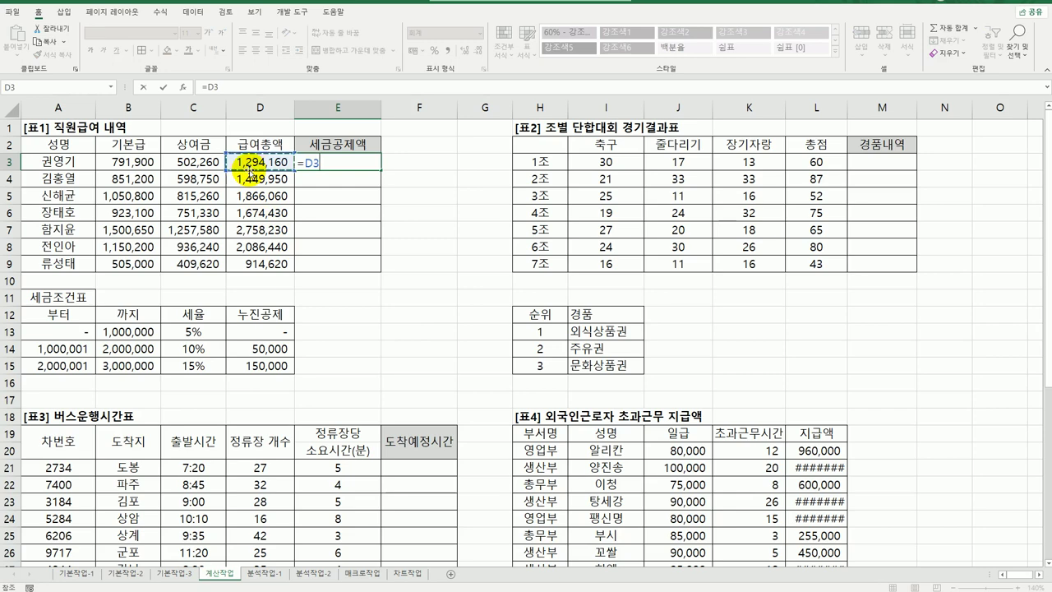
type("*")
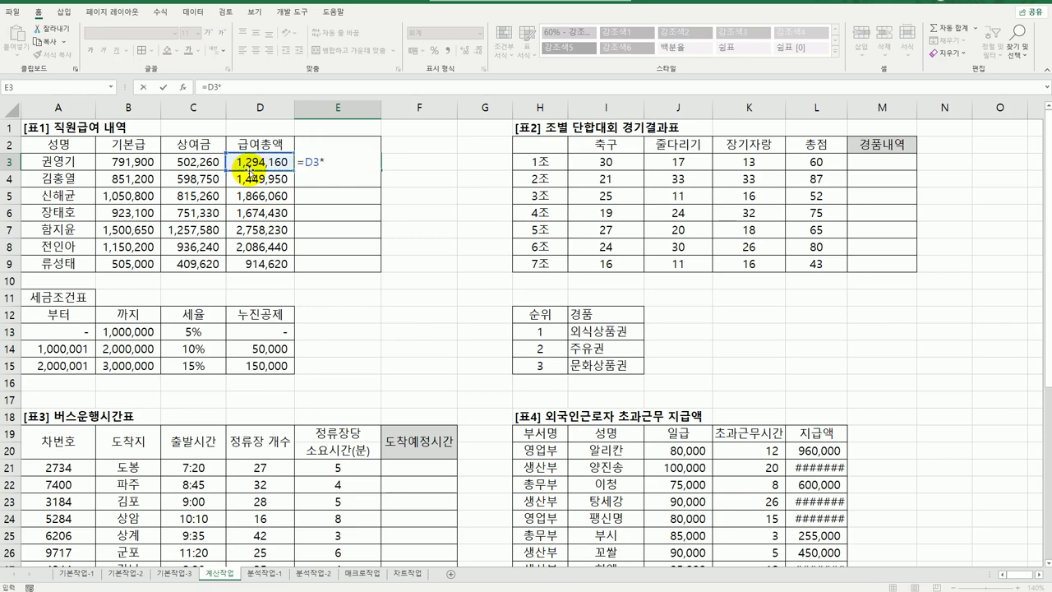
type("vl")
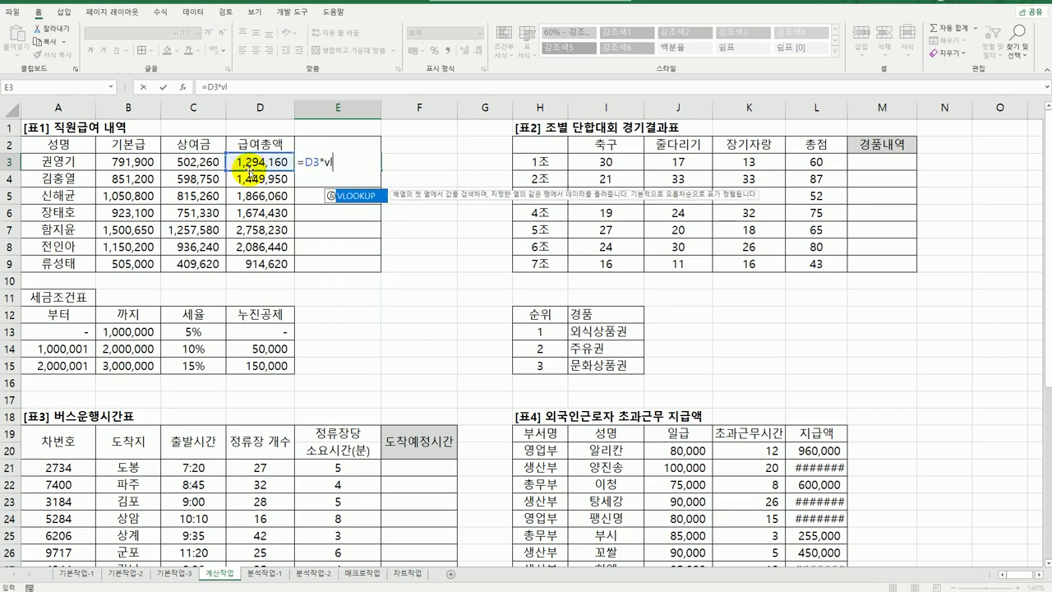
double_click(381, 195)
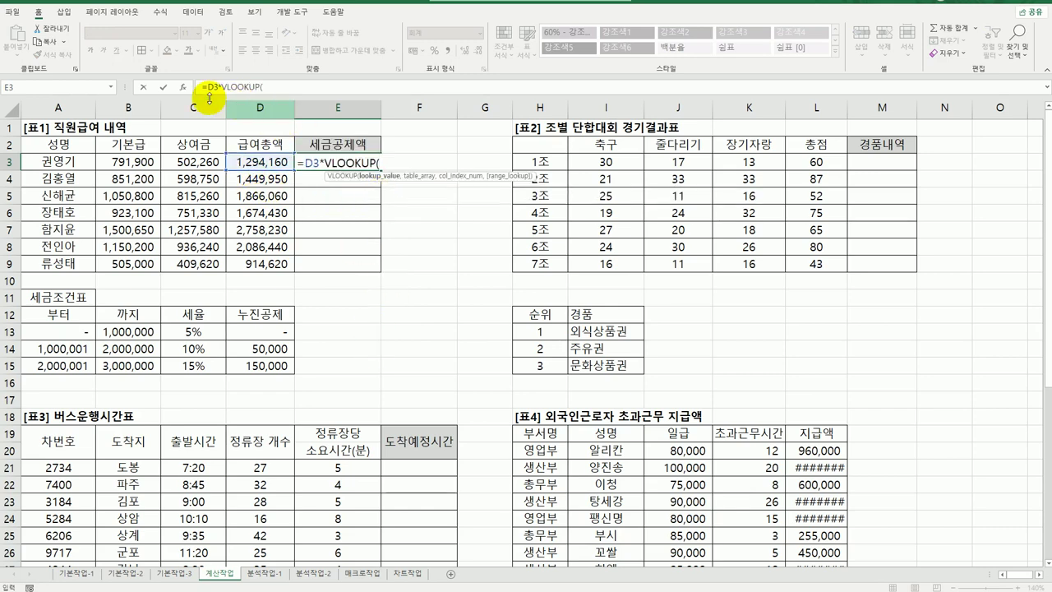
left_click(182, 86)
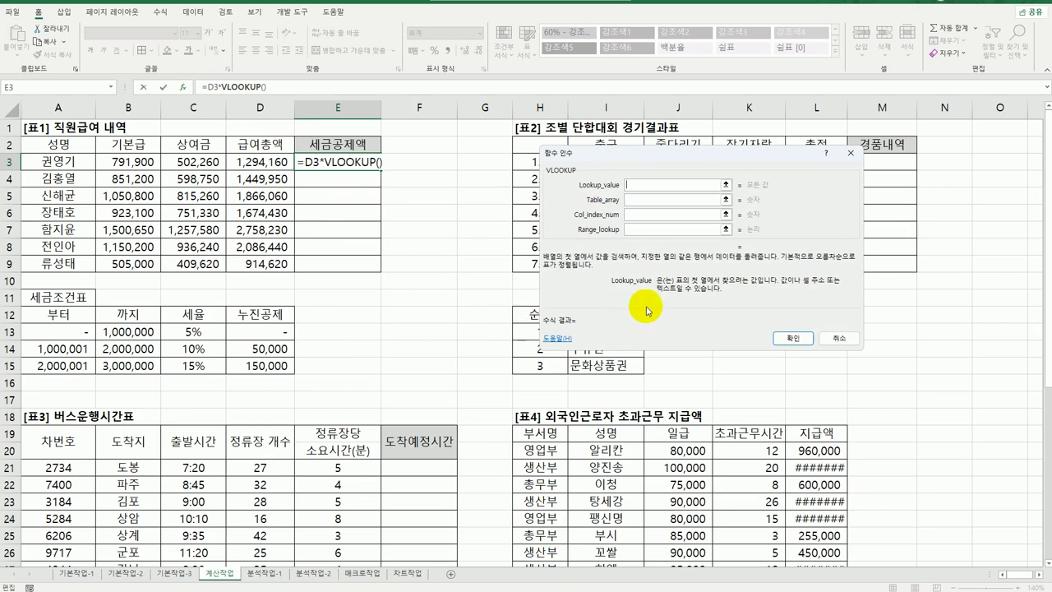
Set VLOOKUP to look up D3 in $A$13:$D$15 and return column 3 with Range_lookup empty, and fill the formula down to E9.
left_click(268, 161)
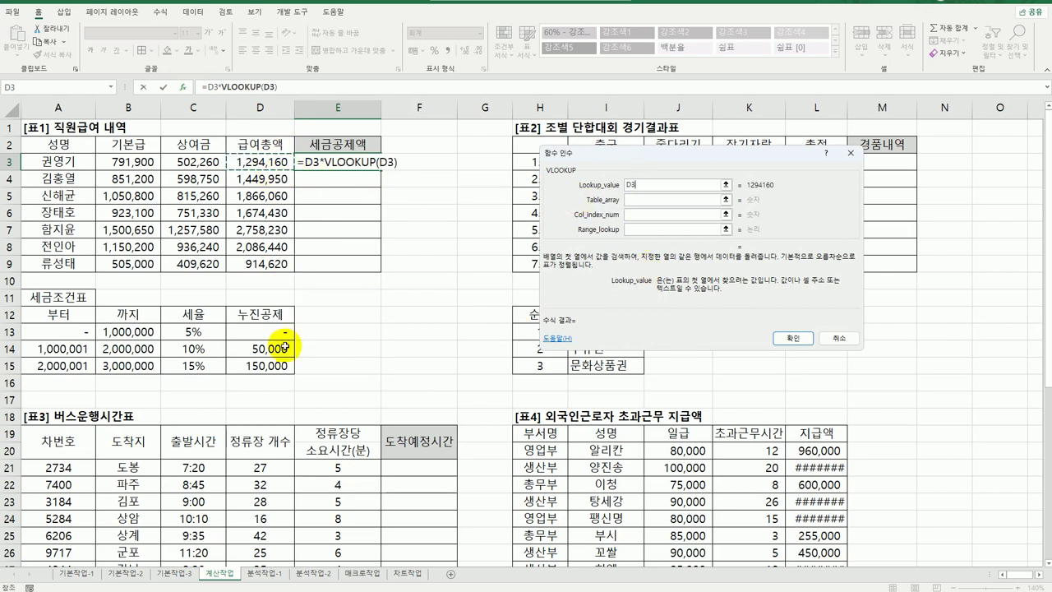
left_click(654, 201)
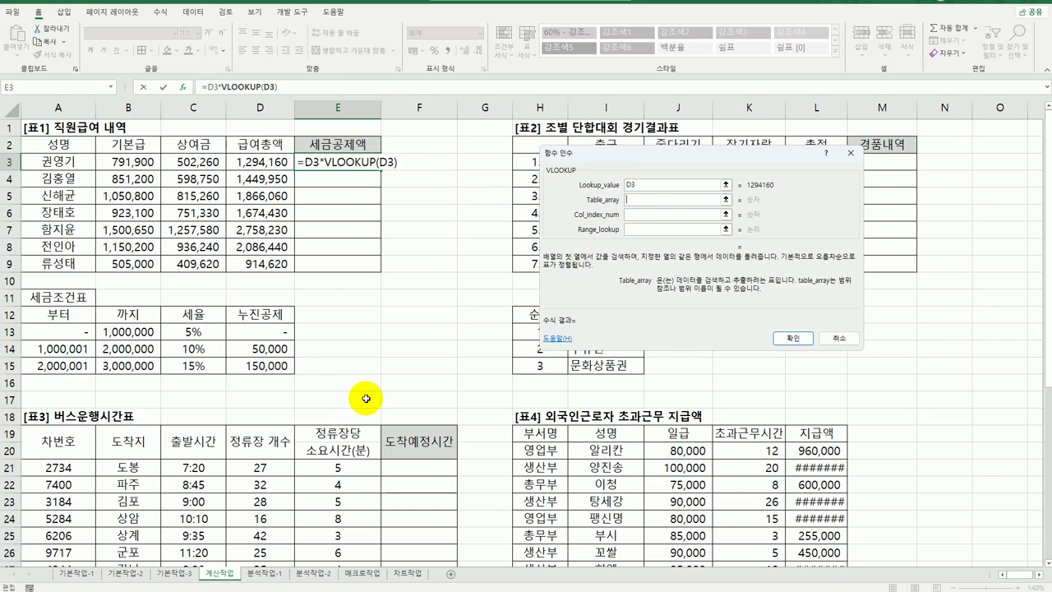
left_click_drag(80, 339, 271, 366)
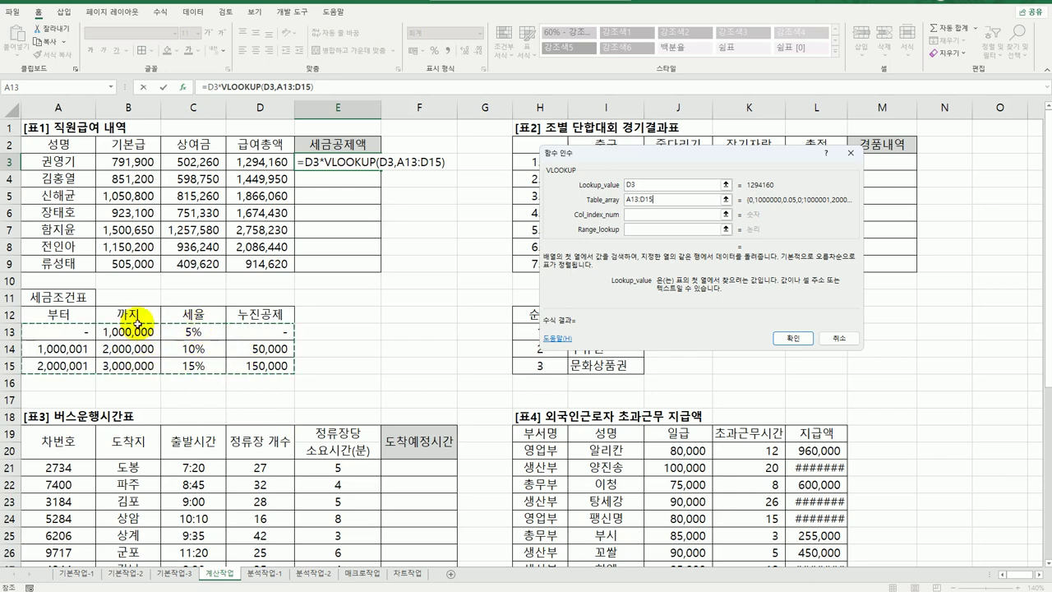
key("F4")
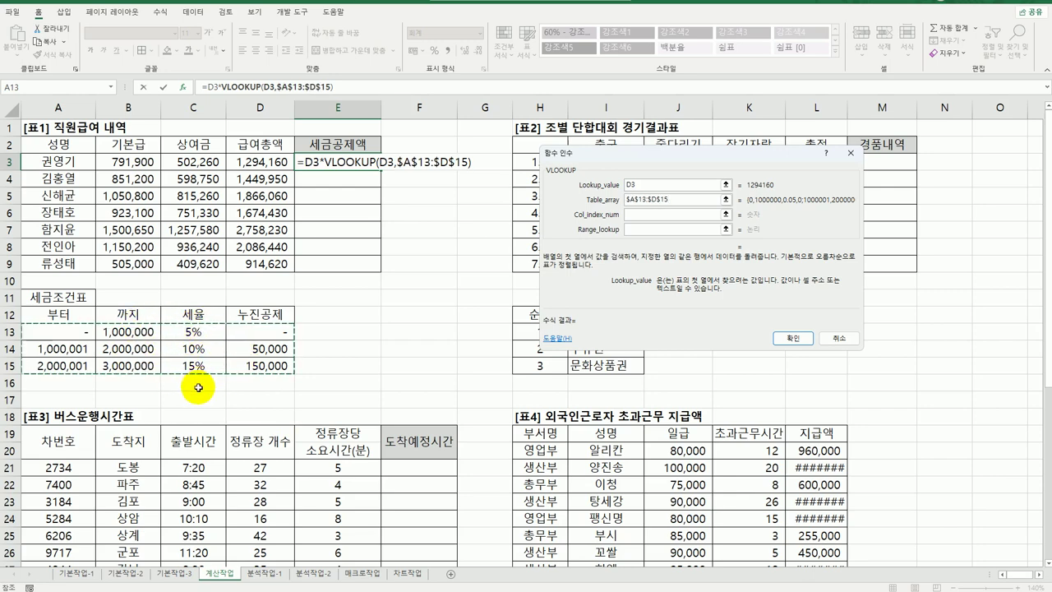
left_click(657, 215)
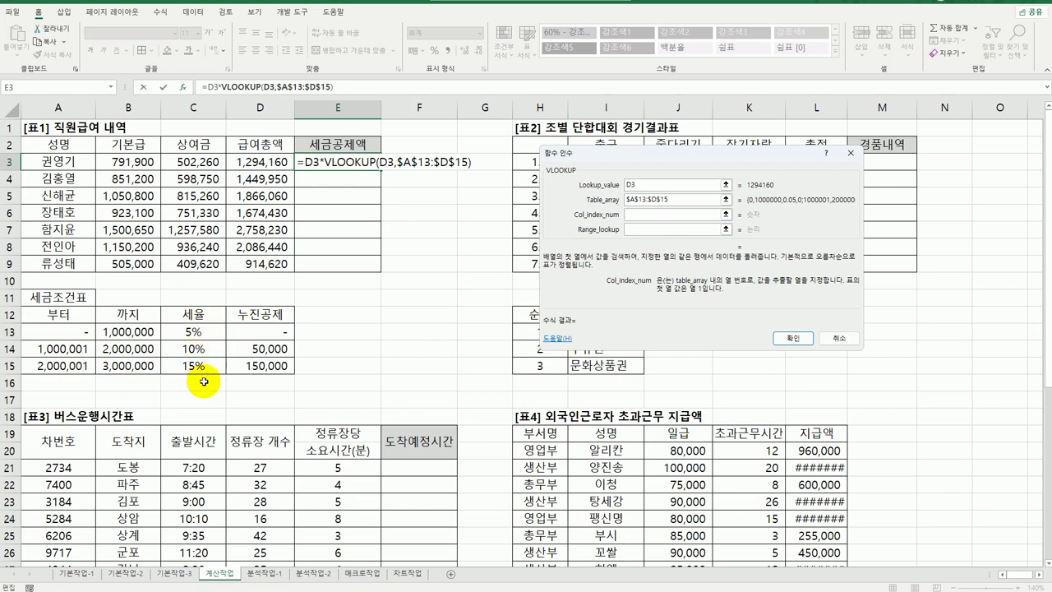
type("3")
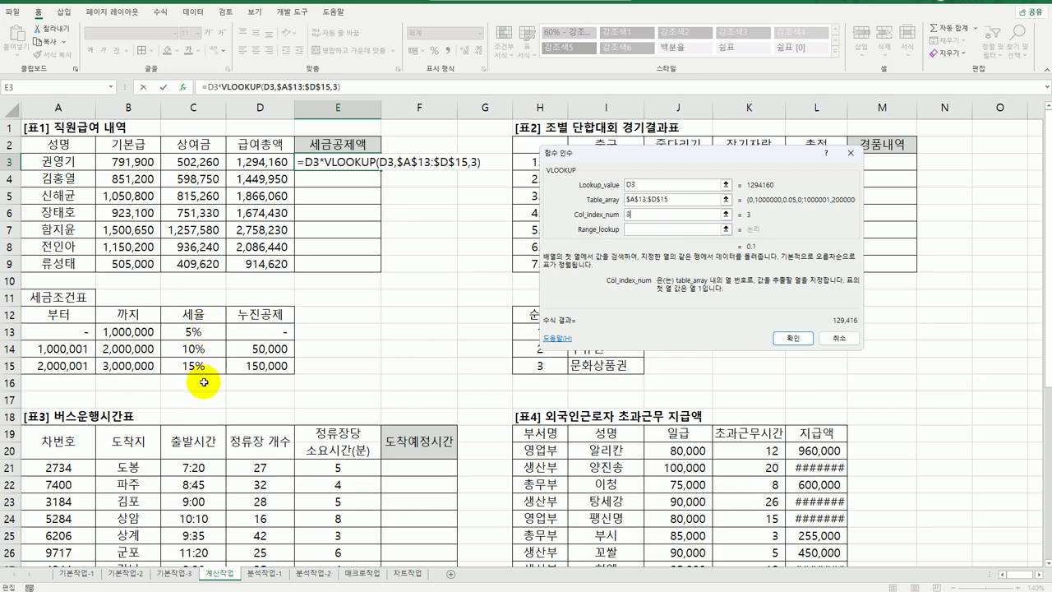
left_click(651, 229)
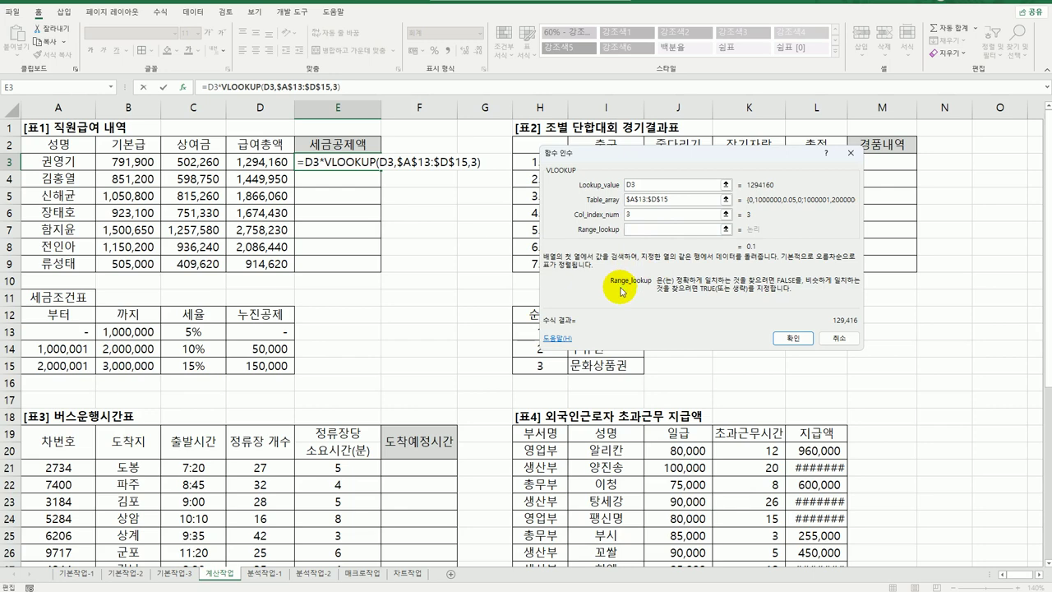
left_click(784, 339)
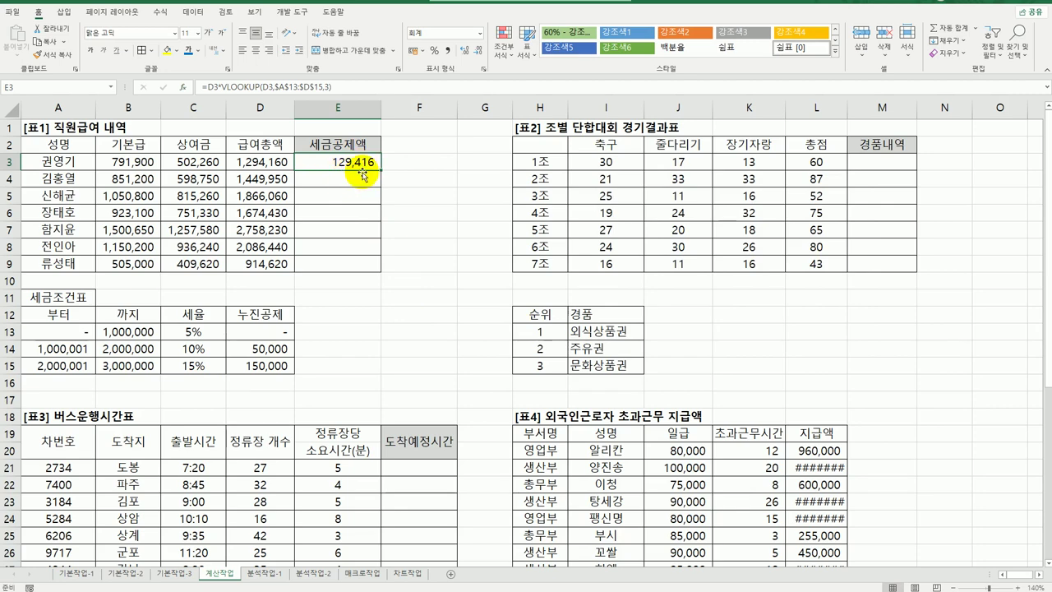
left_click_drag(382, 171, 430, 271)
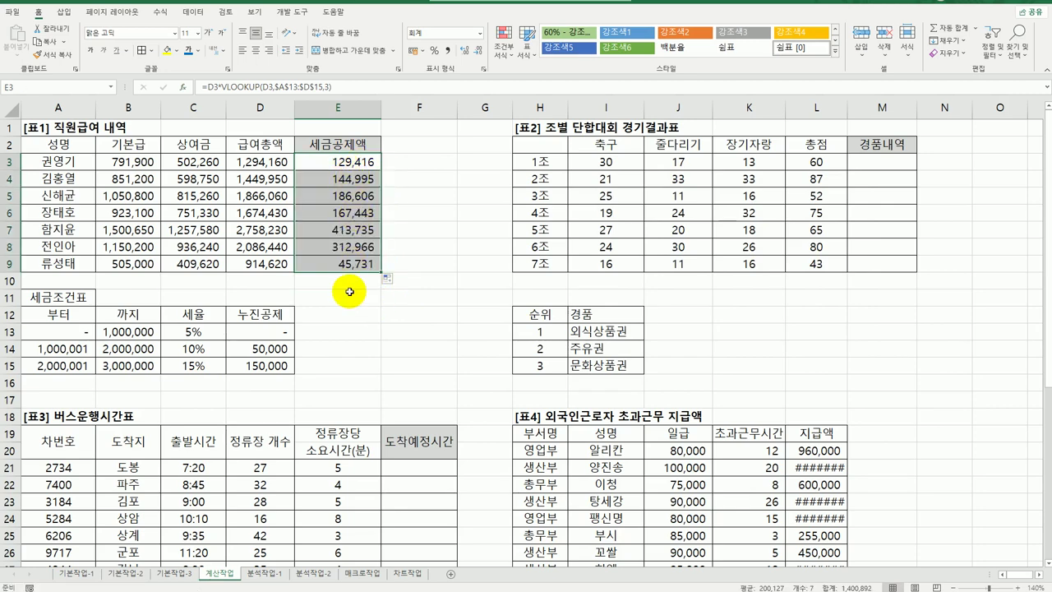
Extend the E3 formula by subtracting a second VLOOKUP function, and open that function's arguments.
left_click(354, 162)
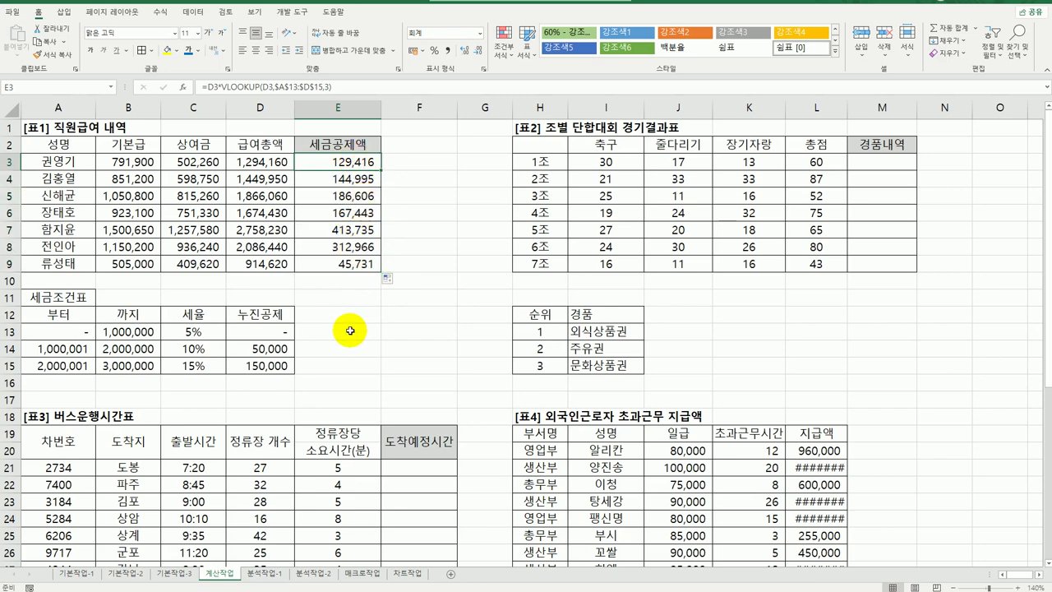
double_click(378, 167)
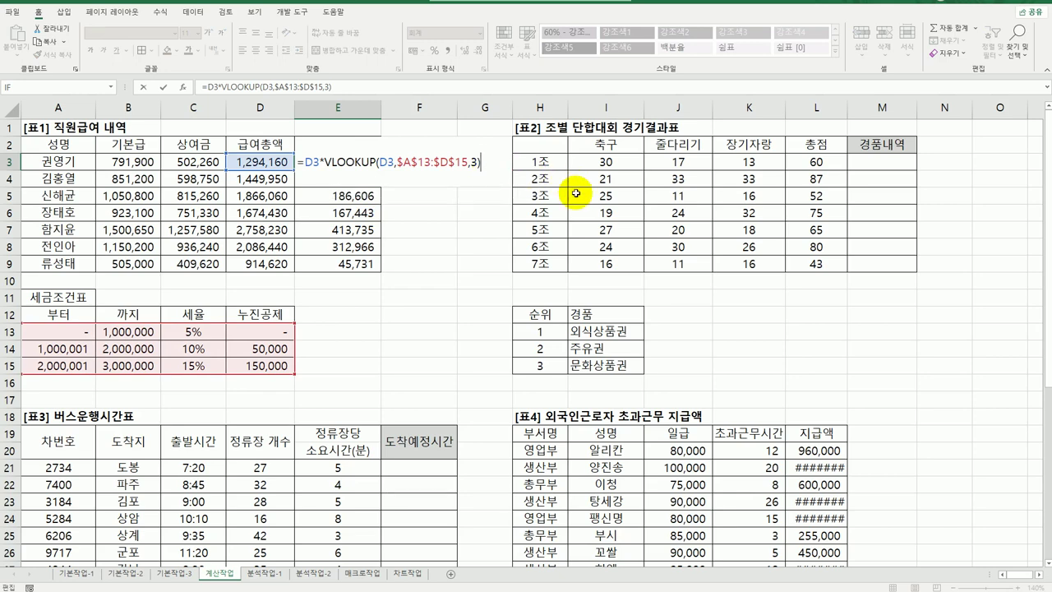
type("b")
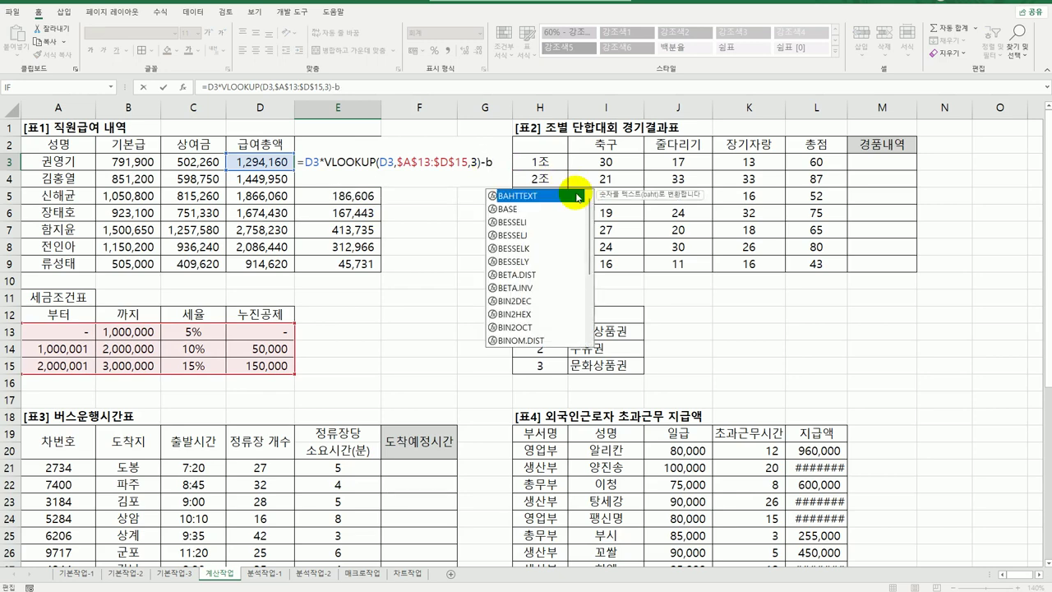
key("BackSpace")
type("vl")
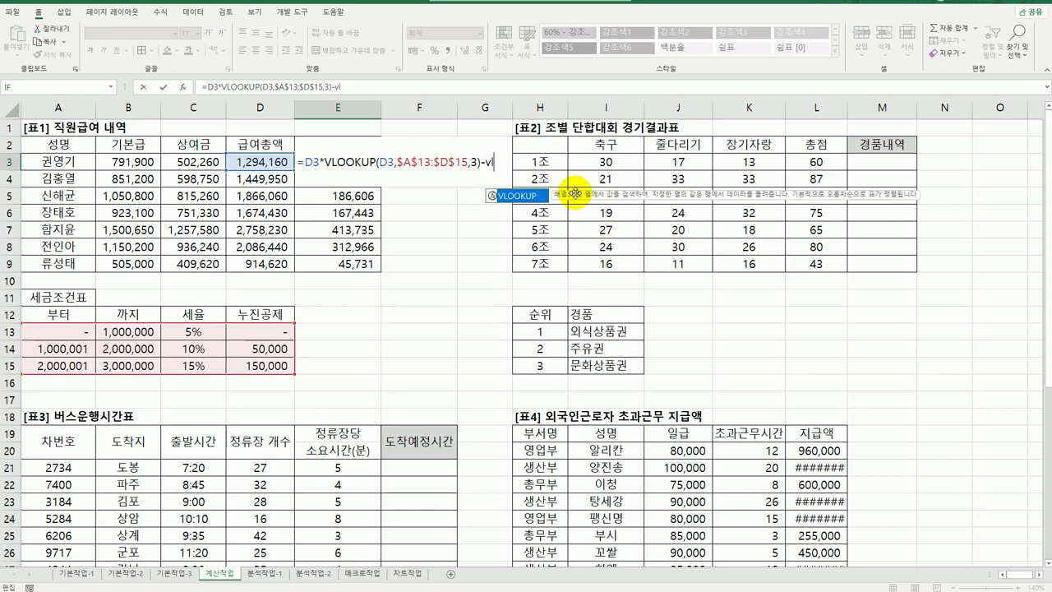
double_click(526, 196)
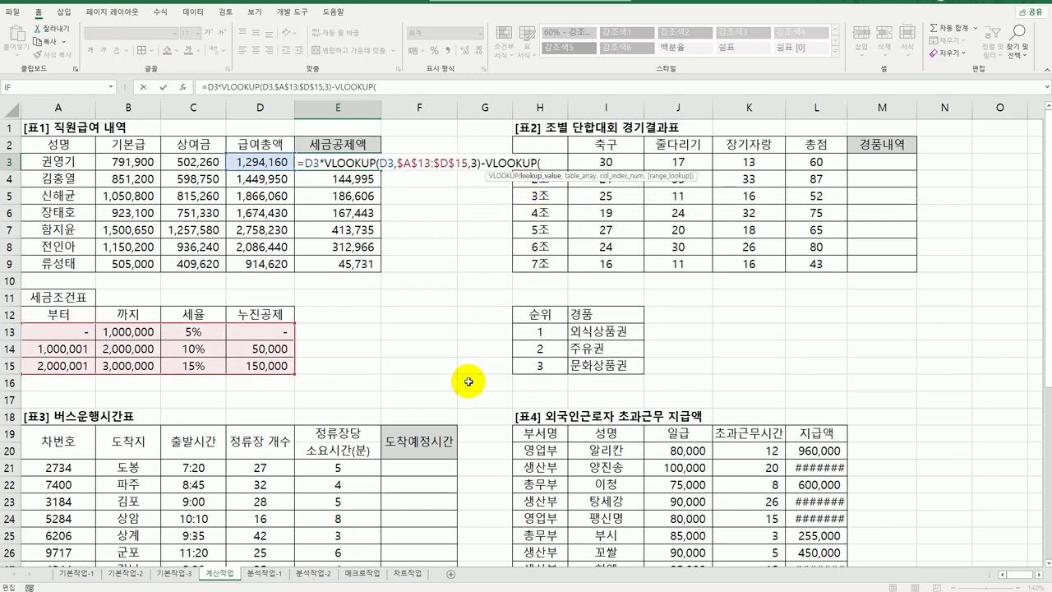
left_click(171, 86)
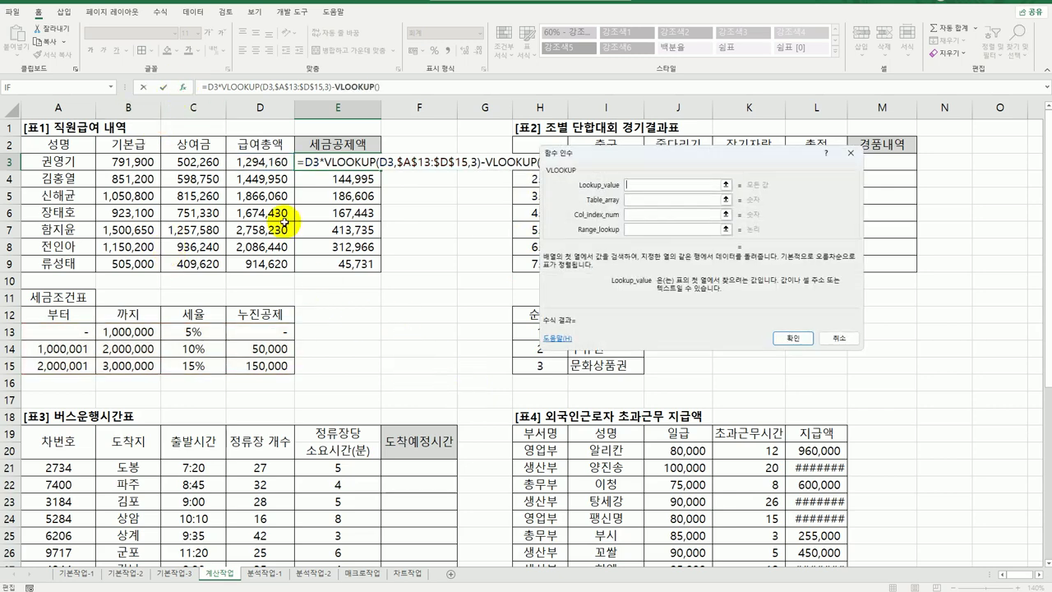
Set the second VLOOKUP to look up D3 in $A$13:$D$15 and return column 4 with Range_lookup empty, and fill the formula down to E9.
left_click(646, 200)
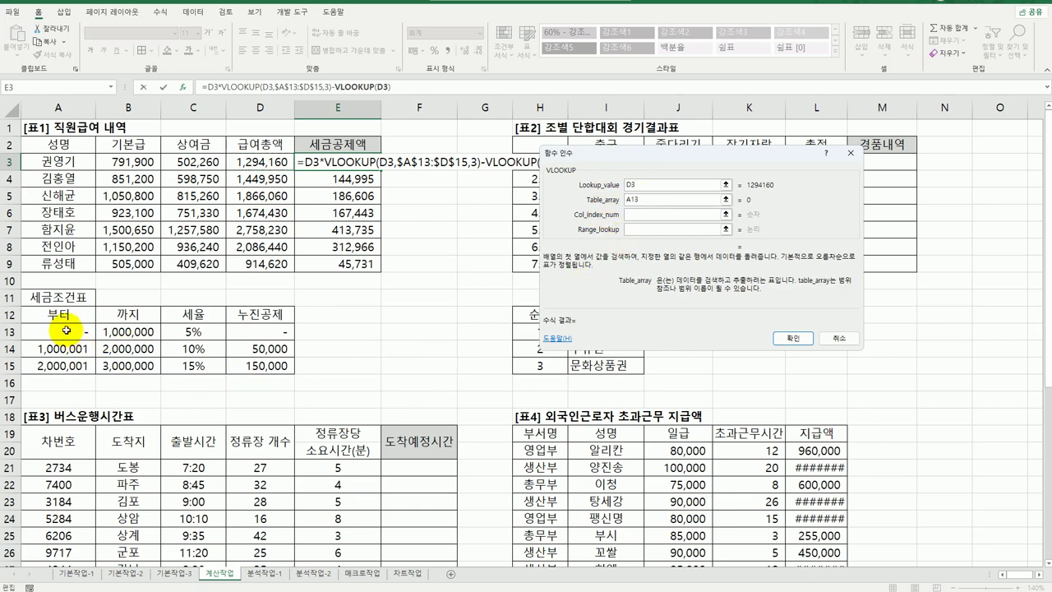
left_click_drag(66, 330, 270, 372)
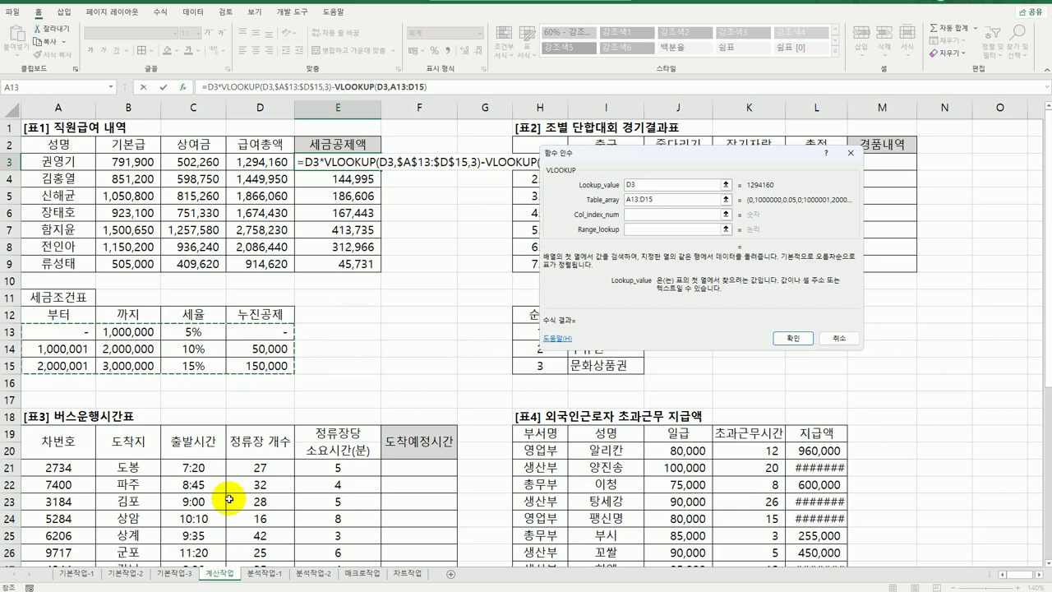
key("F4")
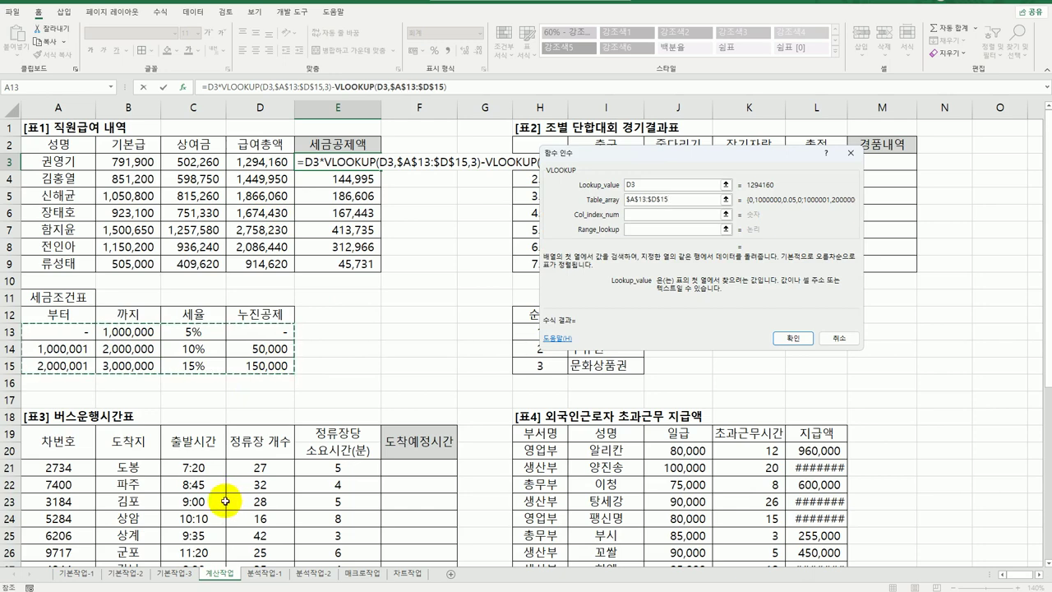
left_click(634, 216)
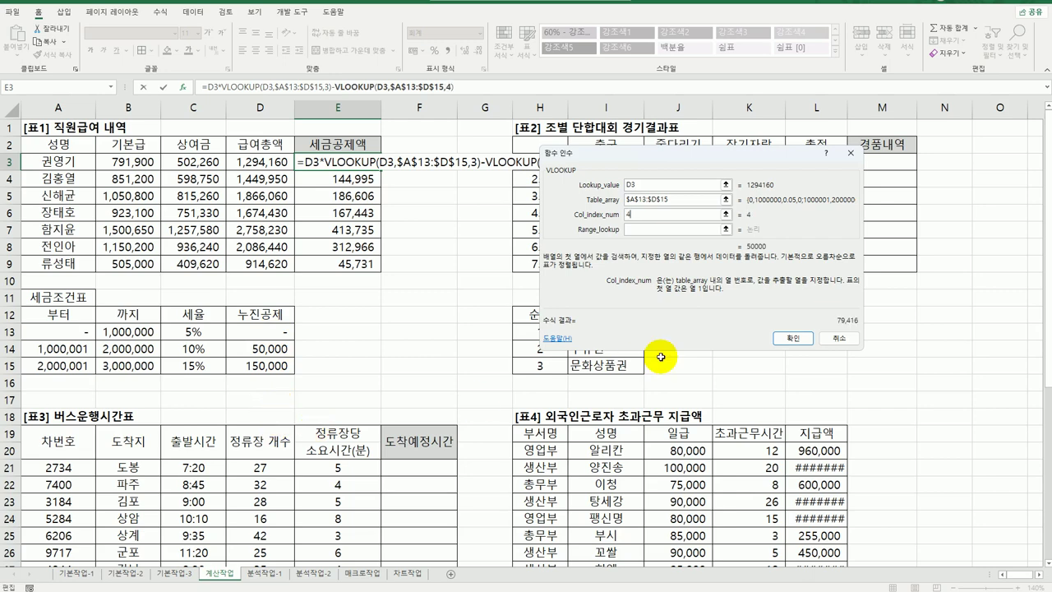
left_click(636, 231)
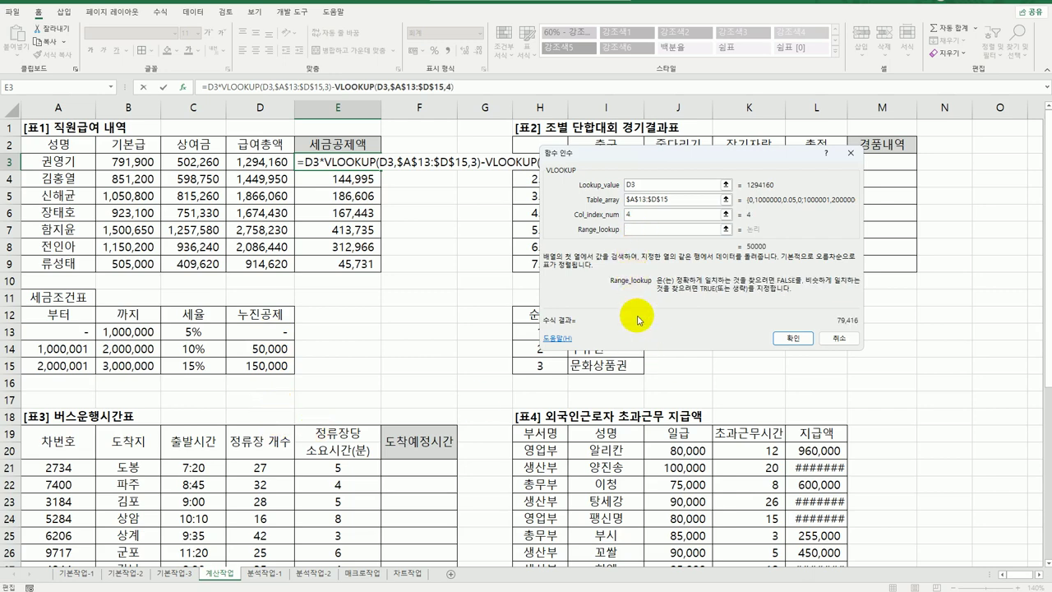
left_click(787, 339)
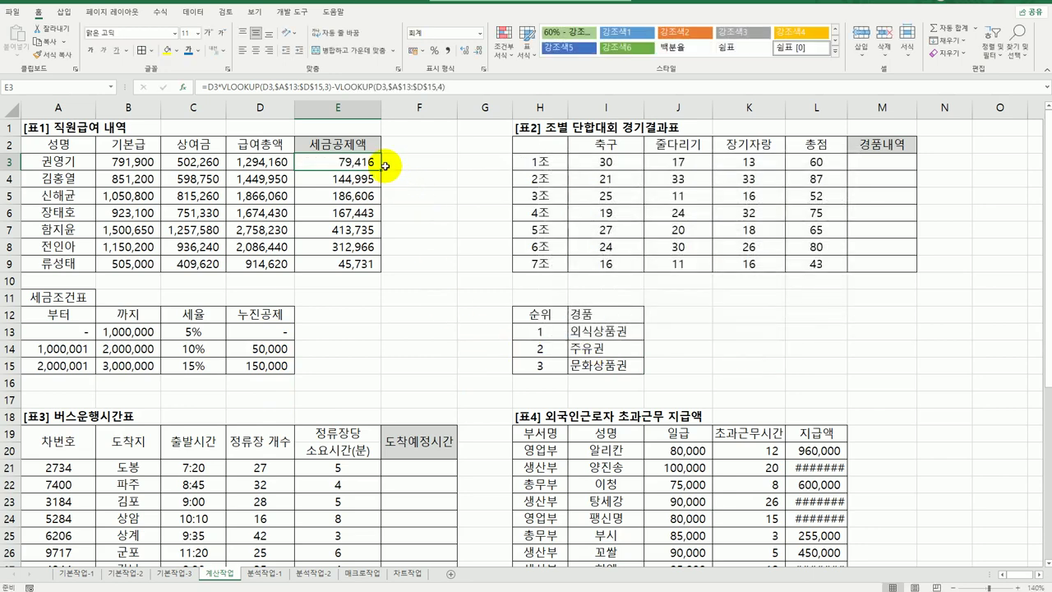
left_click_drag(382, 171, 393, 266)
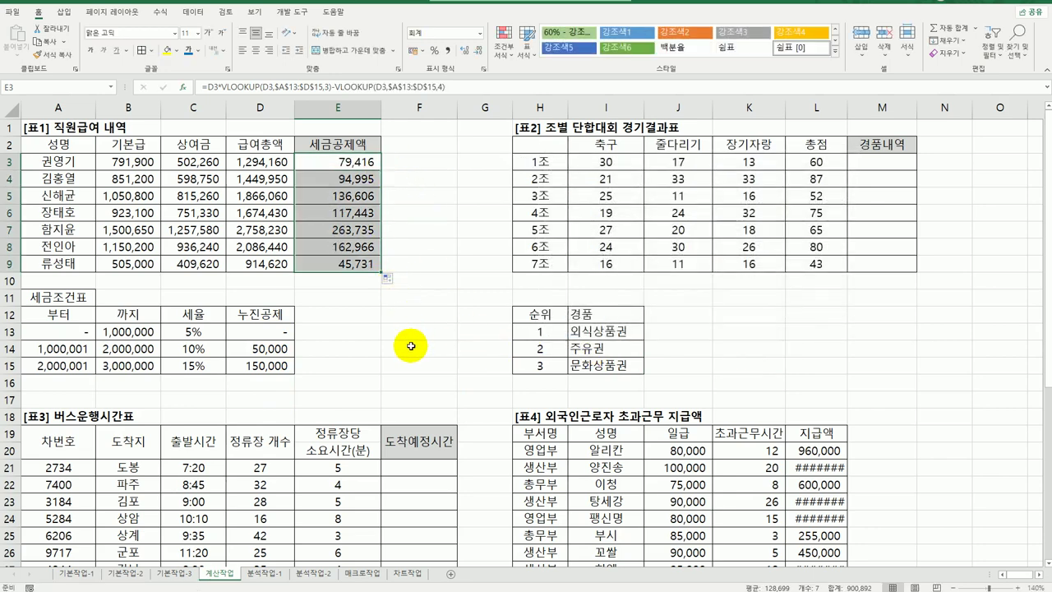
left_click(354, 264)
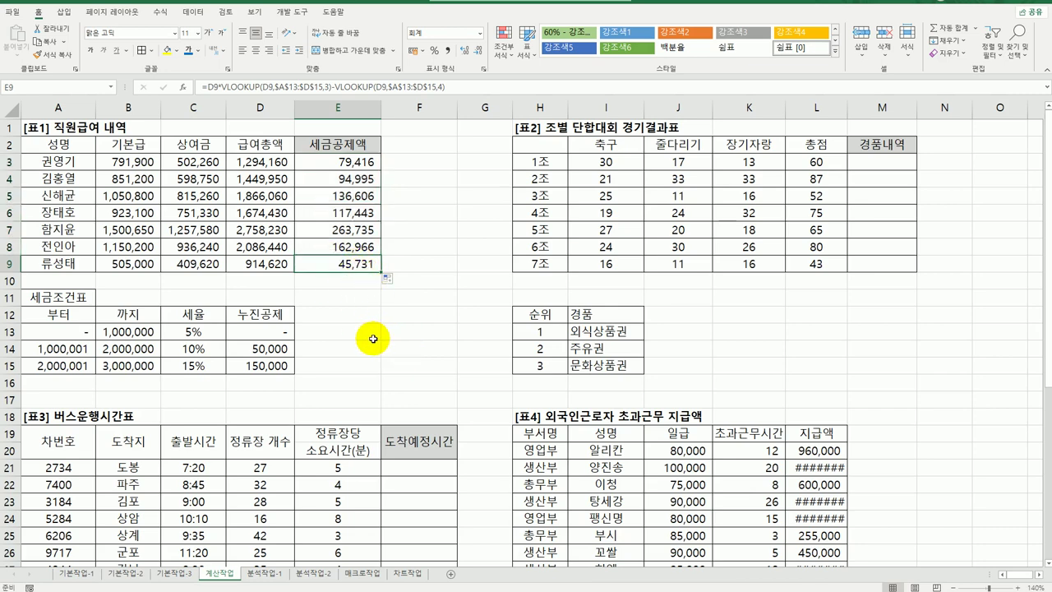
Wrap the whole E3 formula in a TRUNC function and open that function's arguments.
left_click(350, 159)
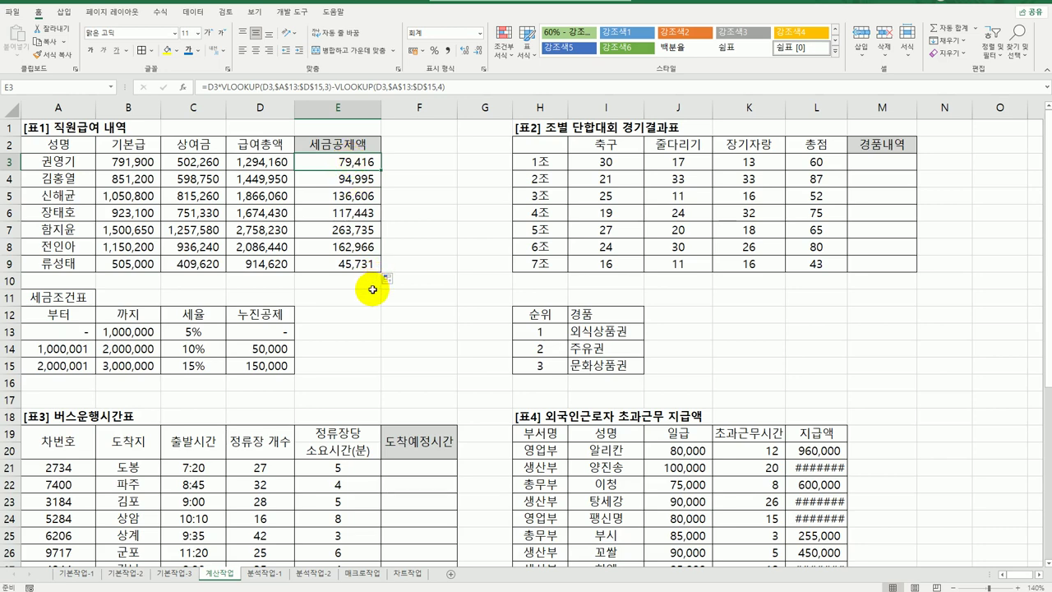
double_click(328, 162)
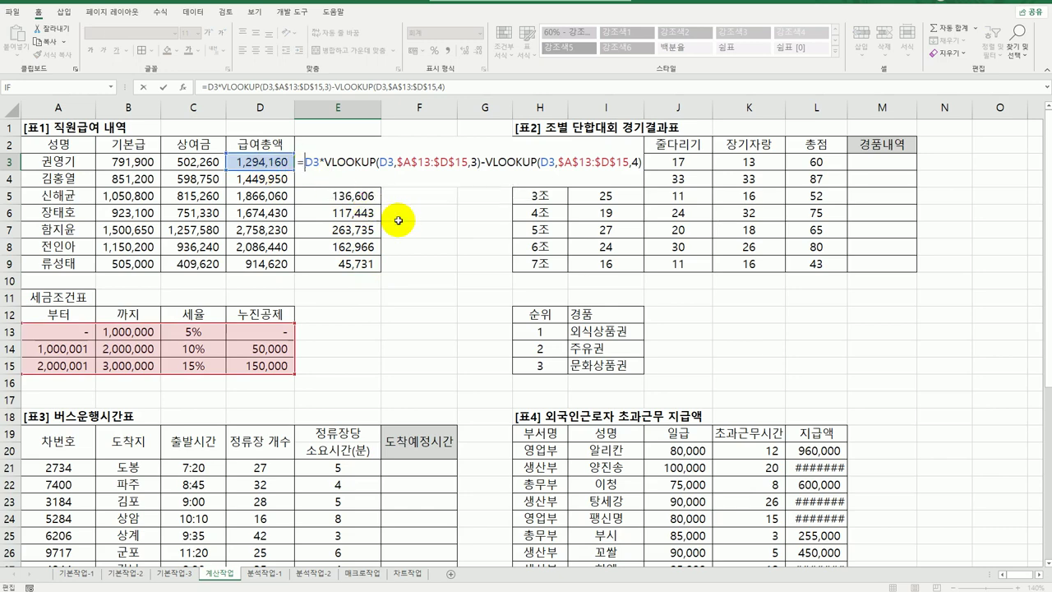
type("t")
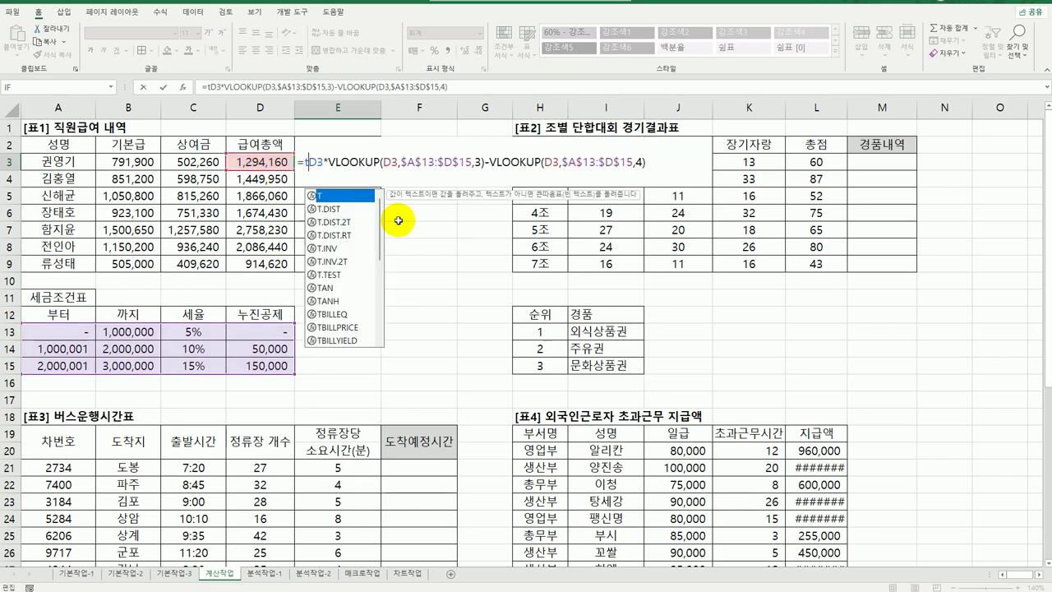
type("ru")
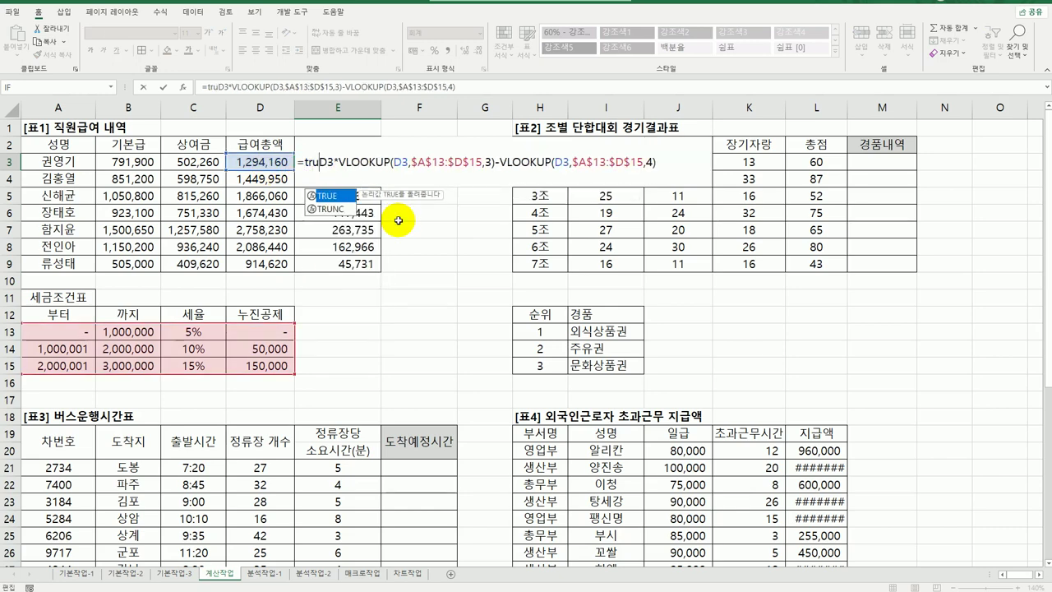
double_click(332, 208)
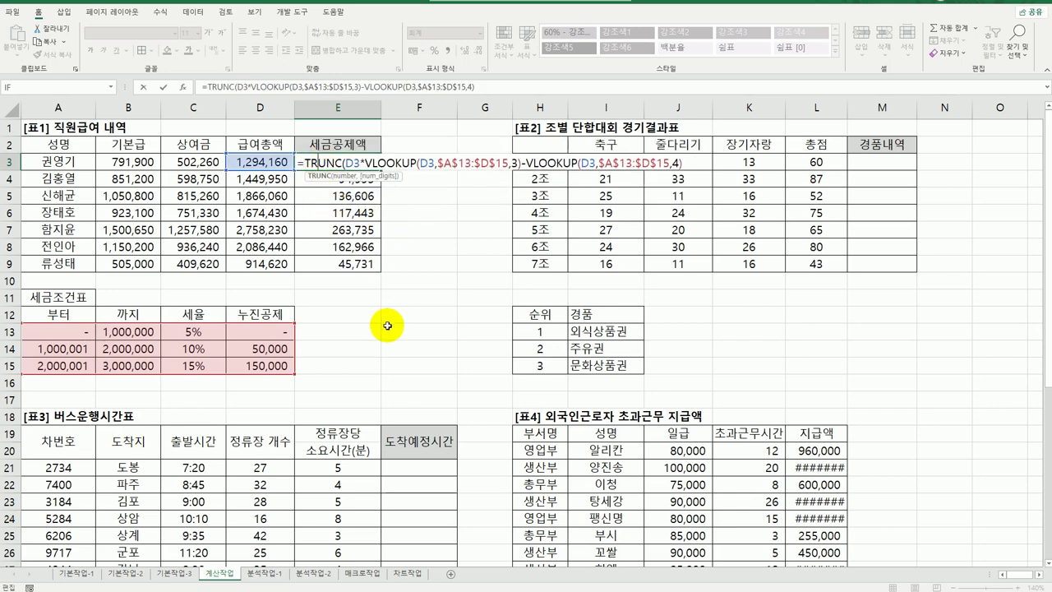
left_click(184, 86)
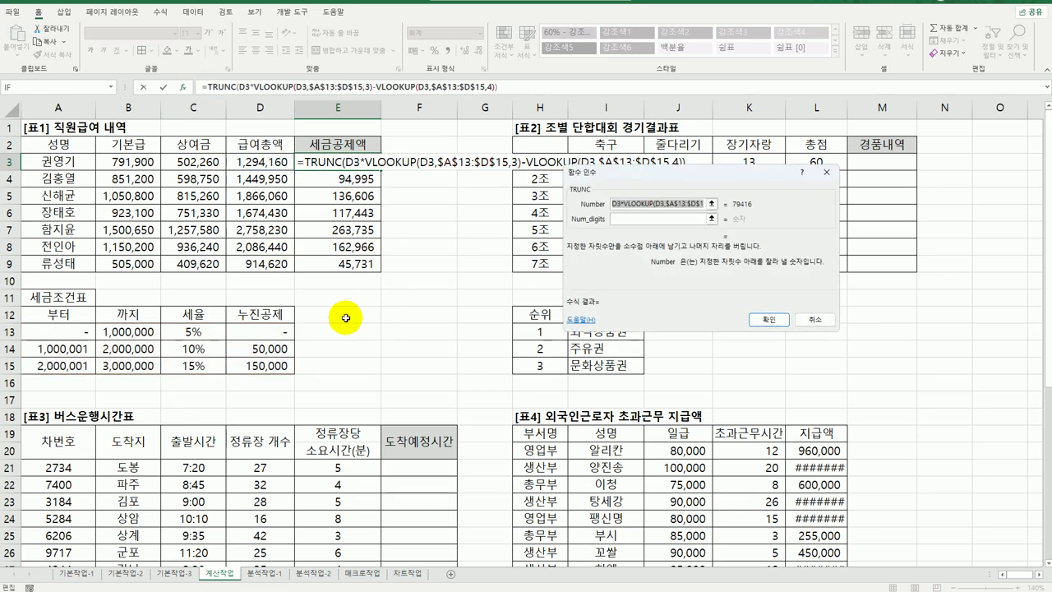
Set TRUNC's Num_digits to -1 and fill the formula down to E9.
left_click(663, 220)
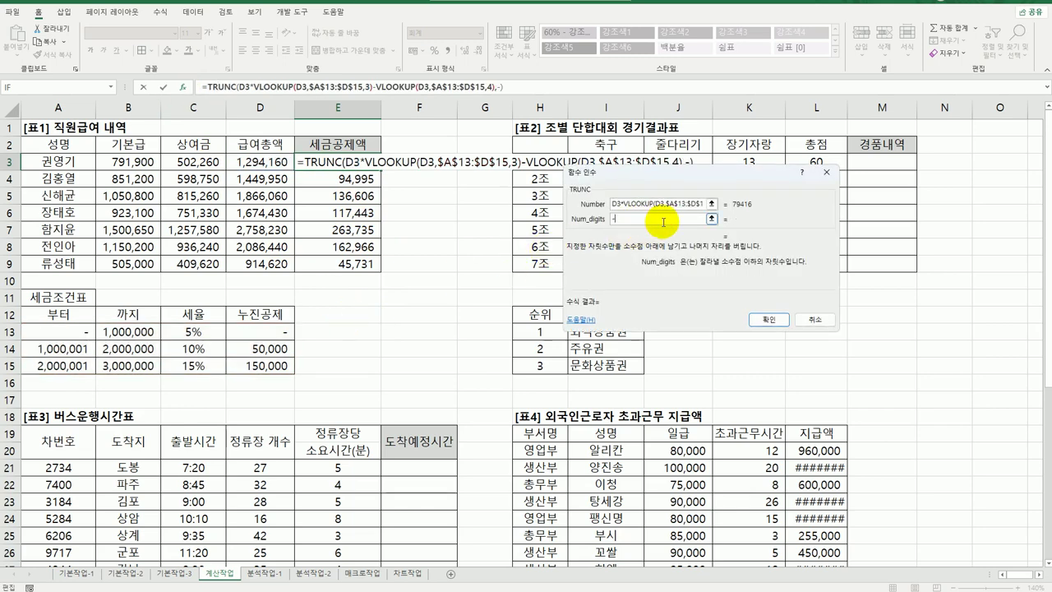
left_click(769, 320)
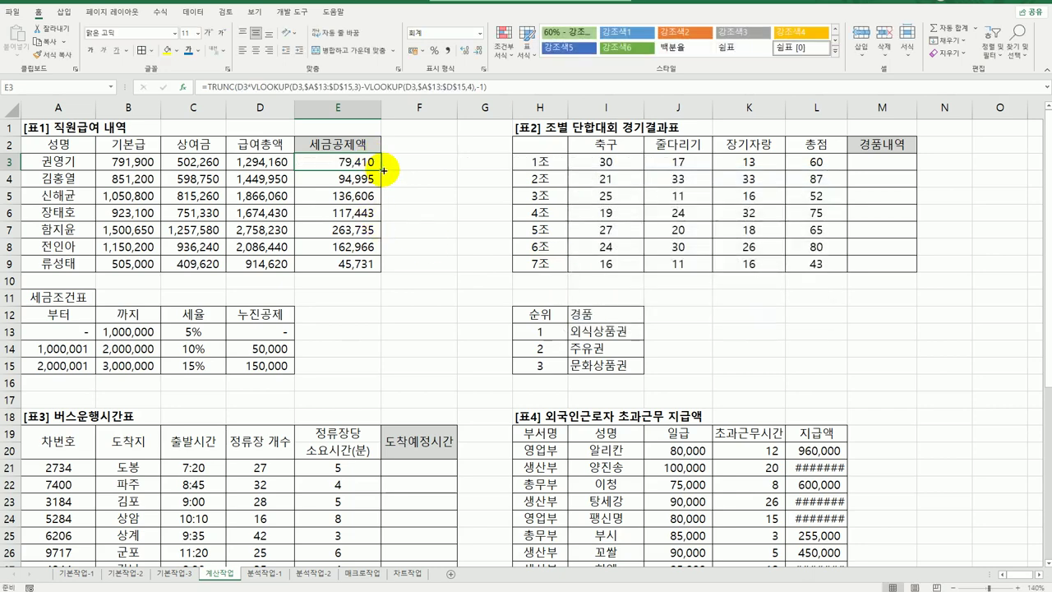
left_click_drag(384, 170, 384, 275)
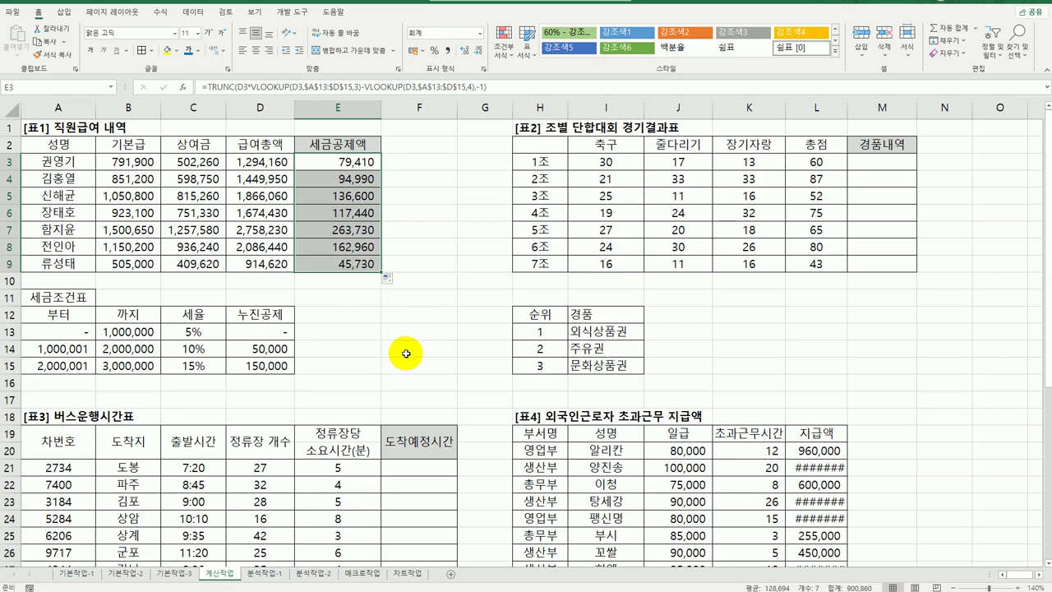
In cell M3 of 표2, start a formula with the RANK.EQ function and open the function's arguments.
left_click(884, 161)
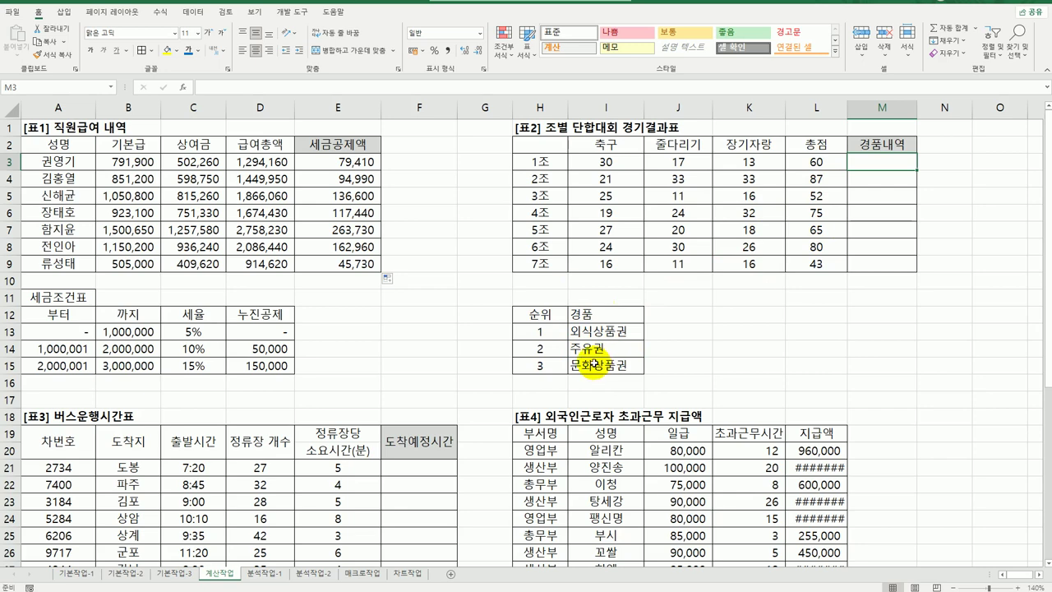
left_click_drag(542, 332, 605, 369)
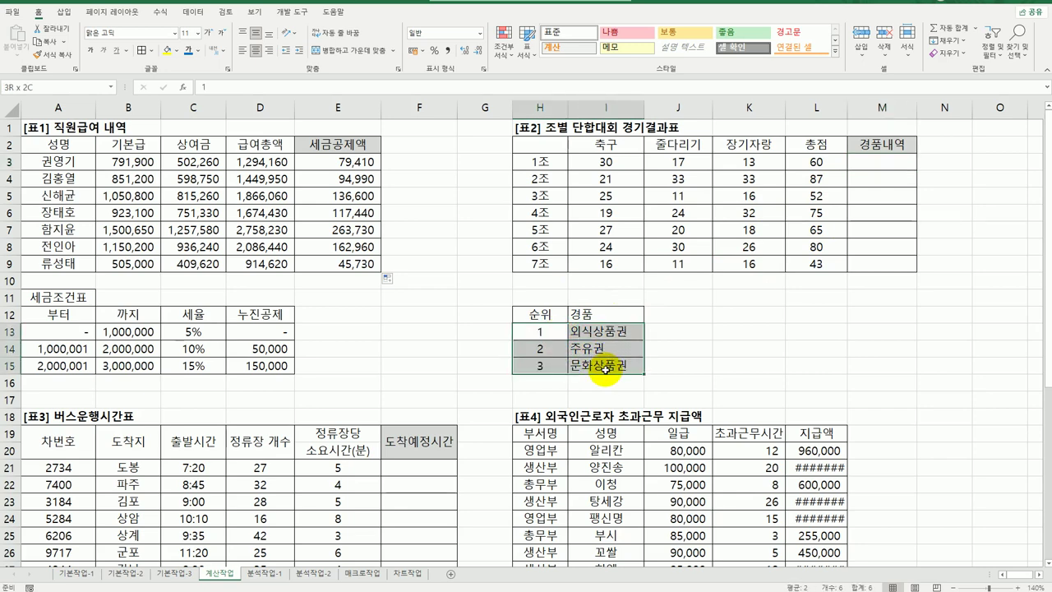
left_click_drag(606, 370, 606, 369)
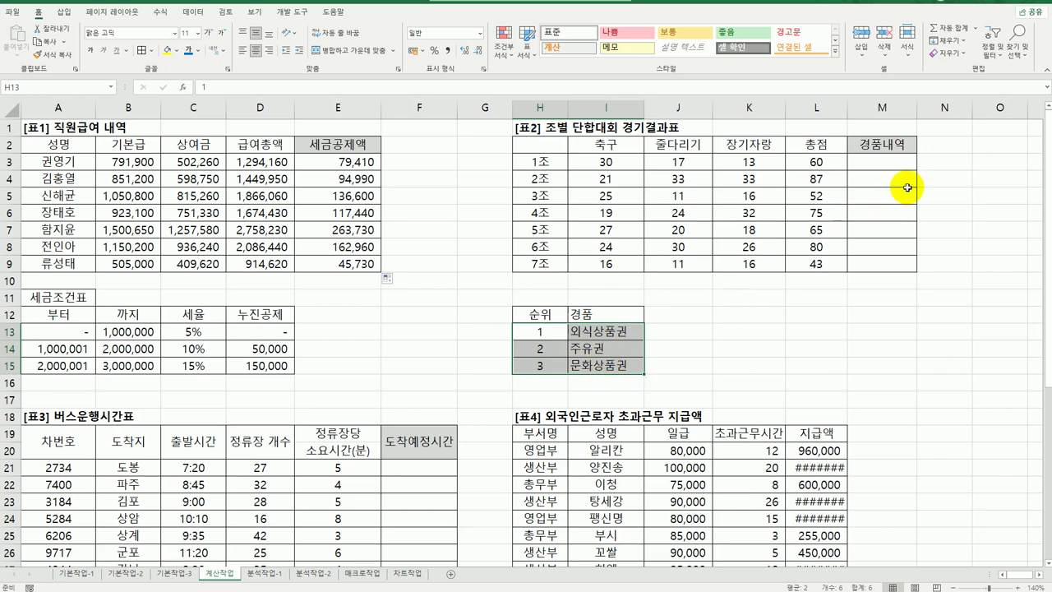
left_click(917, 156)
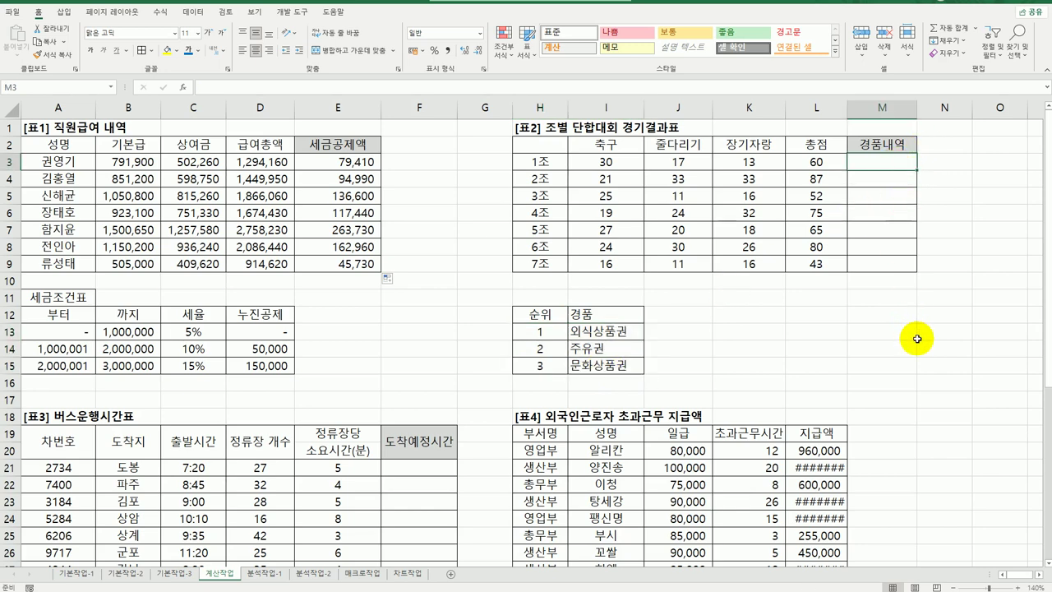
type("=rank")
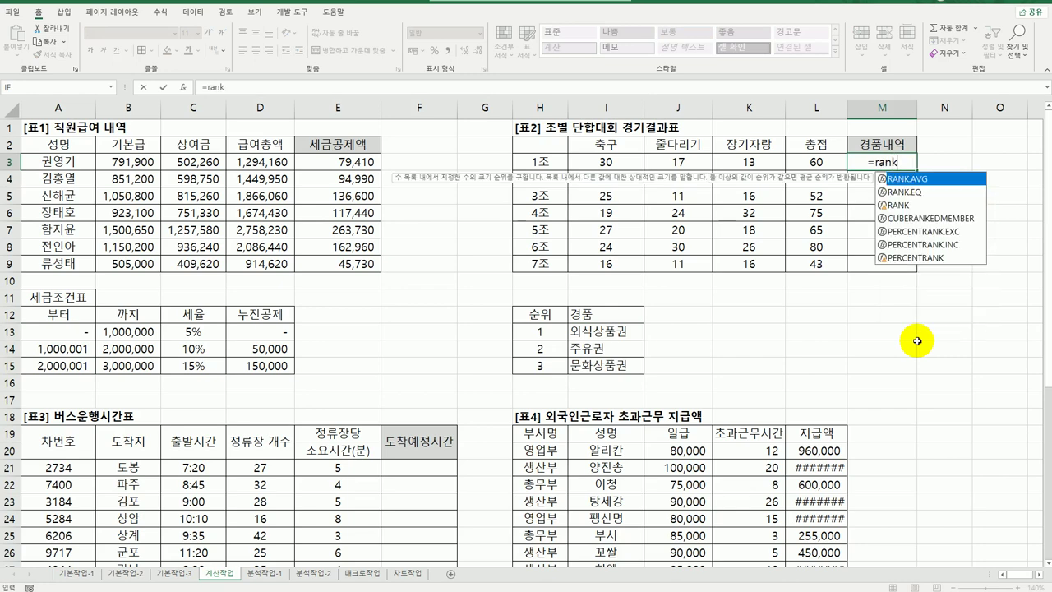
left_click(917, 192)
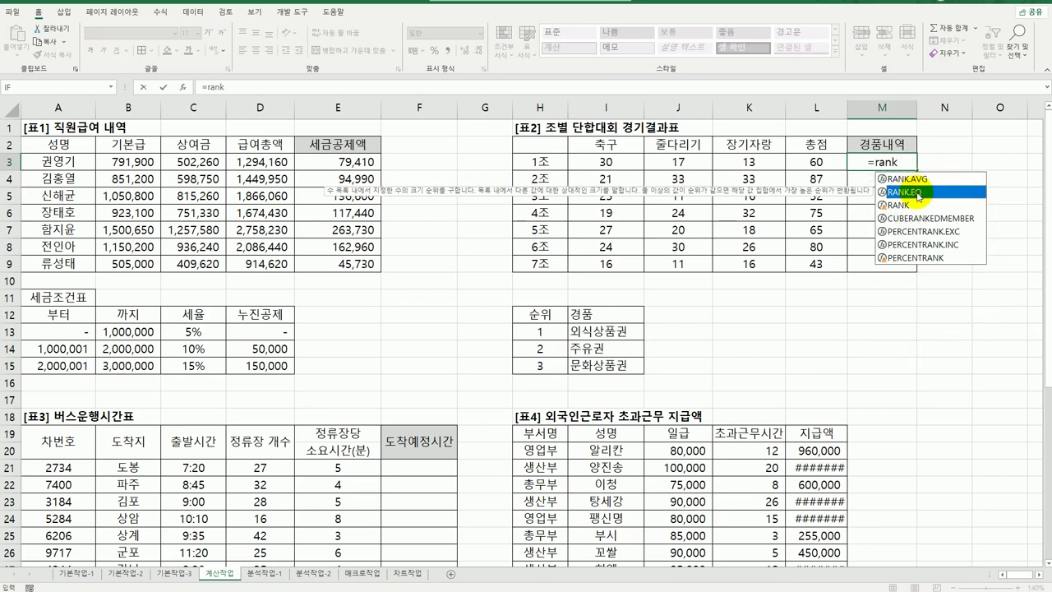
double_click(917, 192)
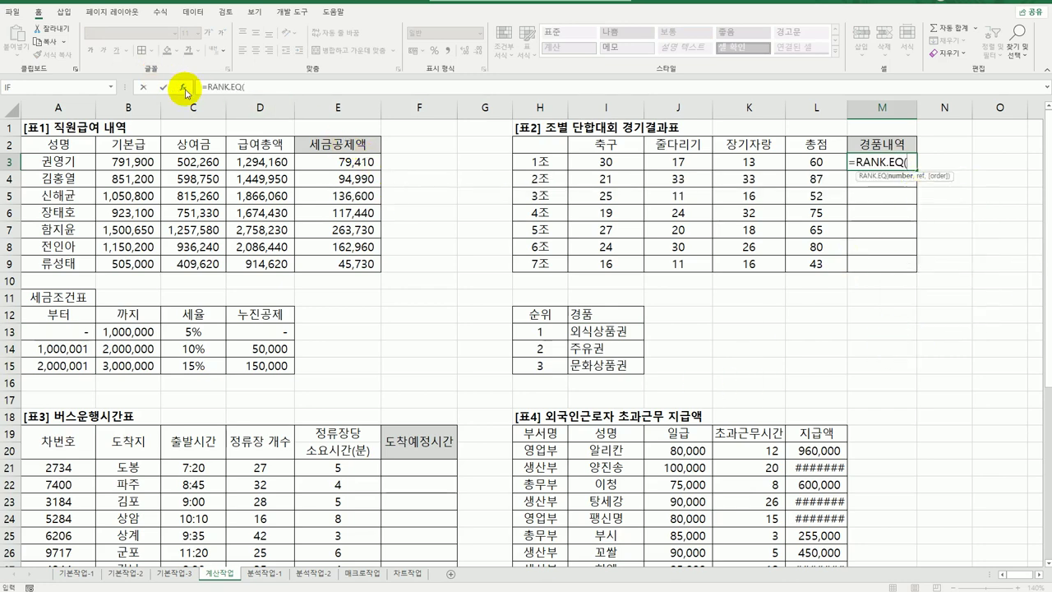
left_click(185, 89)
Set RANK.EQ to rank L3 within $L$3:$L$9 with Order 0, and fill the formula down to M9.
left_click_drag(667, 155, 804, 302)
left_click(830, 162)
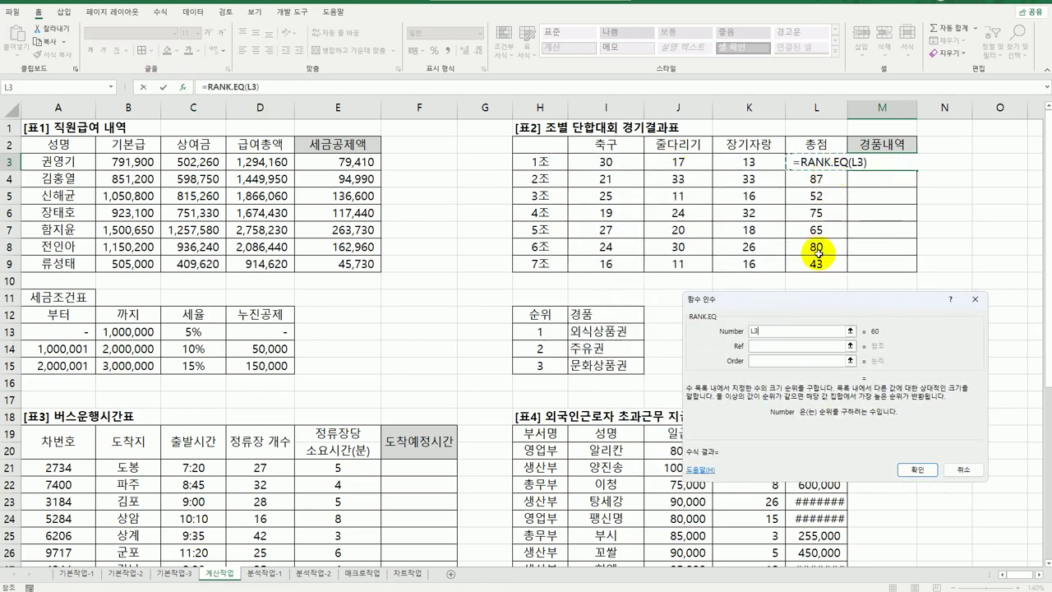
left_click(786, 347)
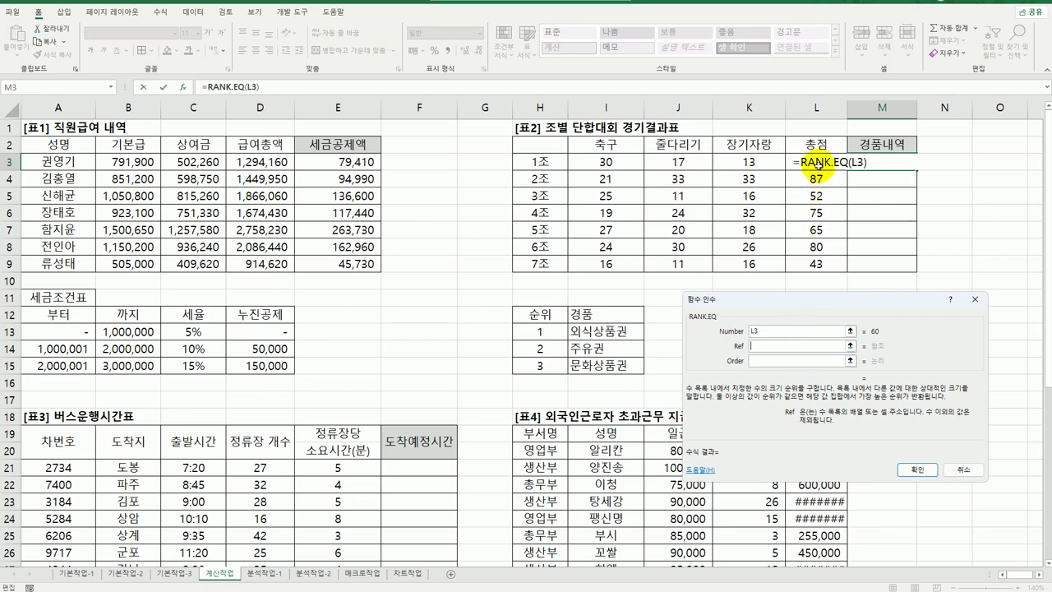
left_click_drag(818, 162, 818, 264)
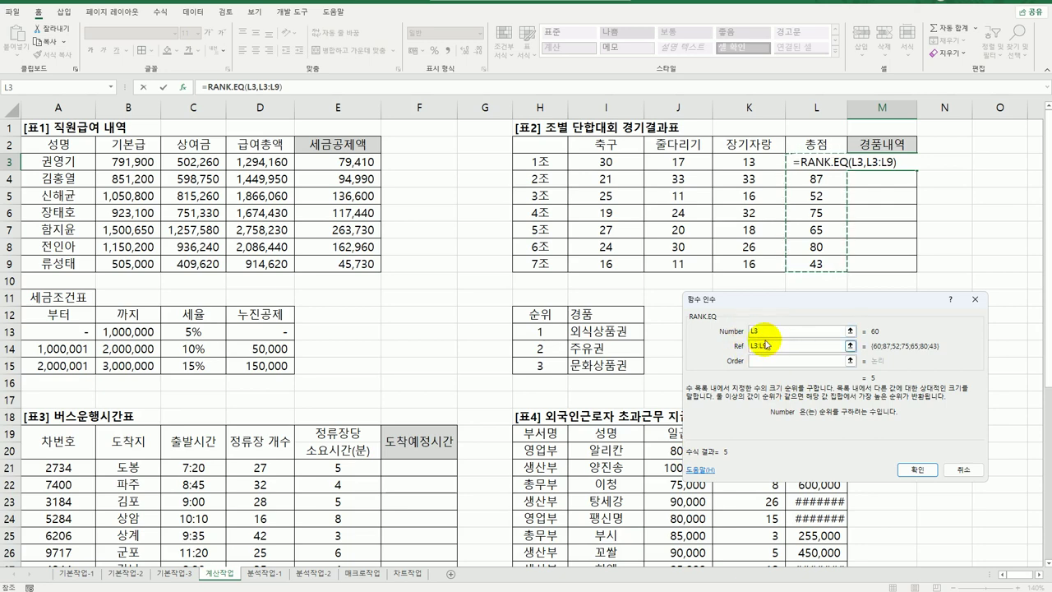
key("F4")
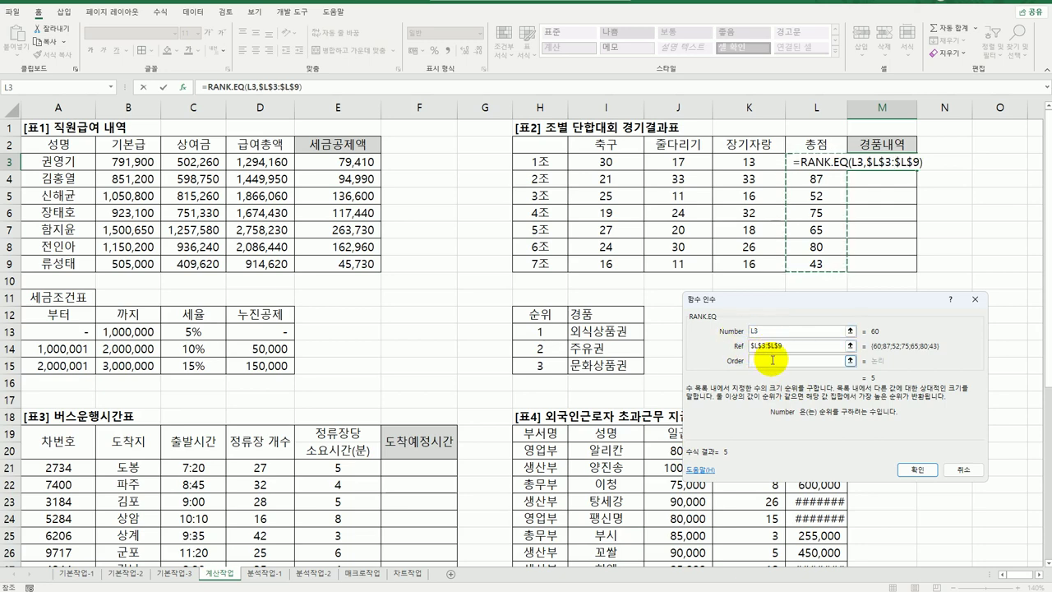
left_click(773, 359)
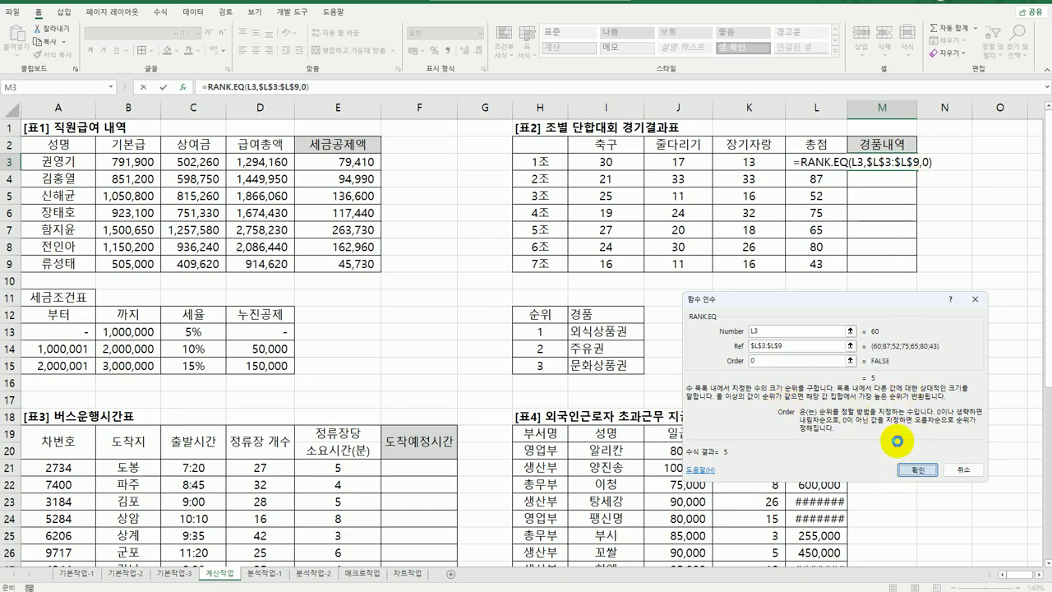
left_click(912, 470)
left_click_drag(925, 173, 927, 280)
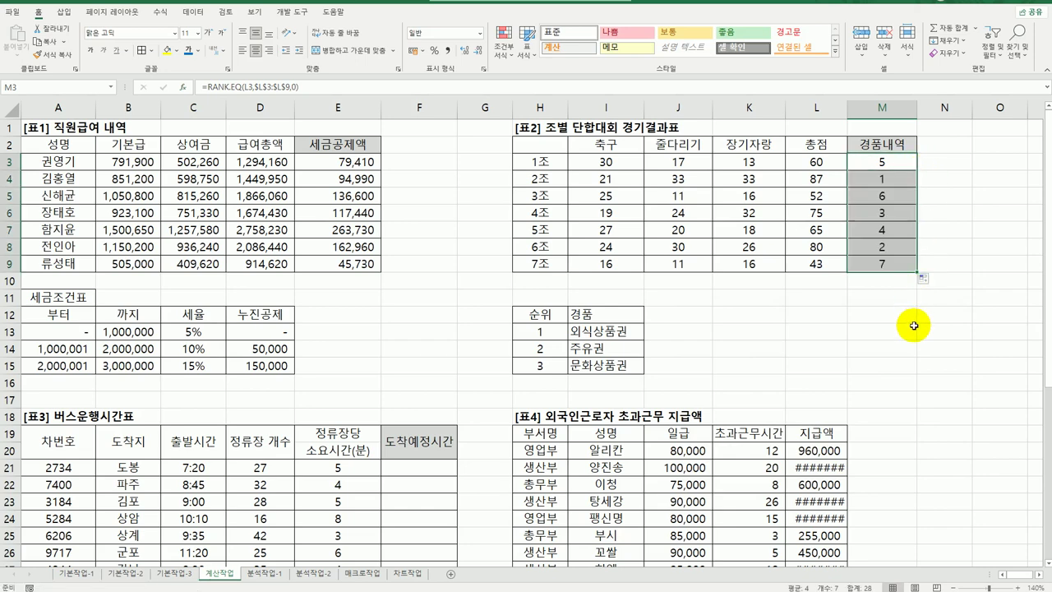
Compare the ranks in M3:M9 with the prizes listed in I13:I15.
left_click(896, 163)
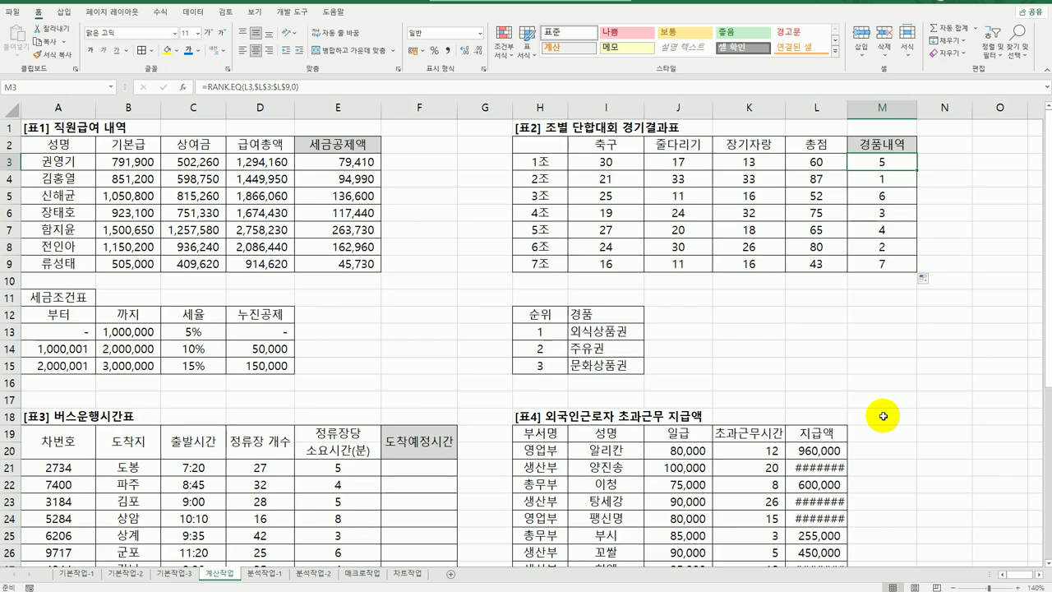
left_click_drag(622, 330, 627, 366)
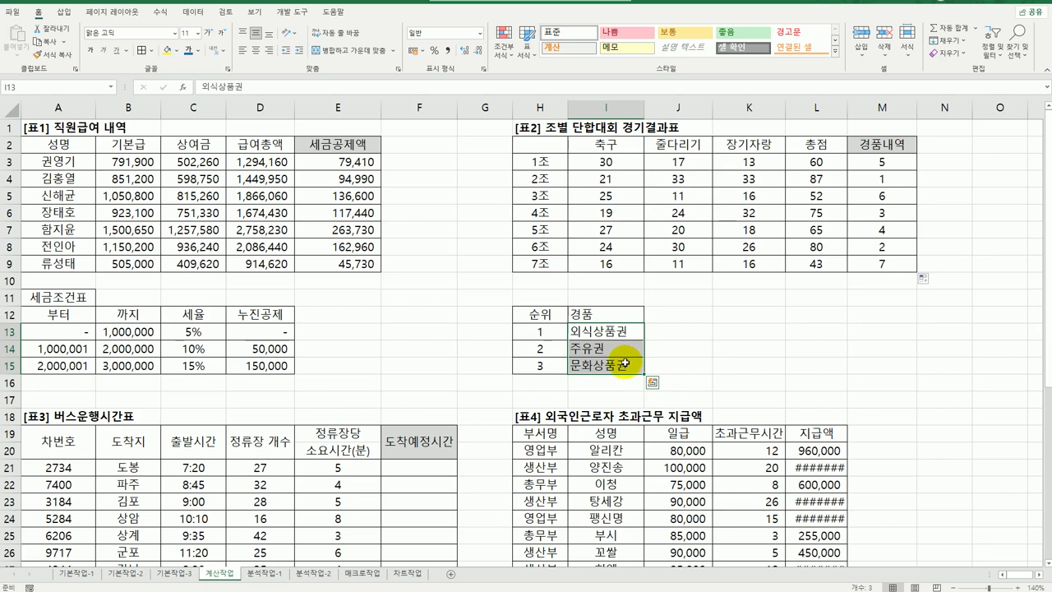
left_click(615, 331)
left_click(613, 348)
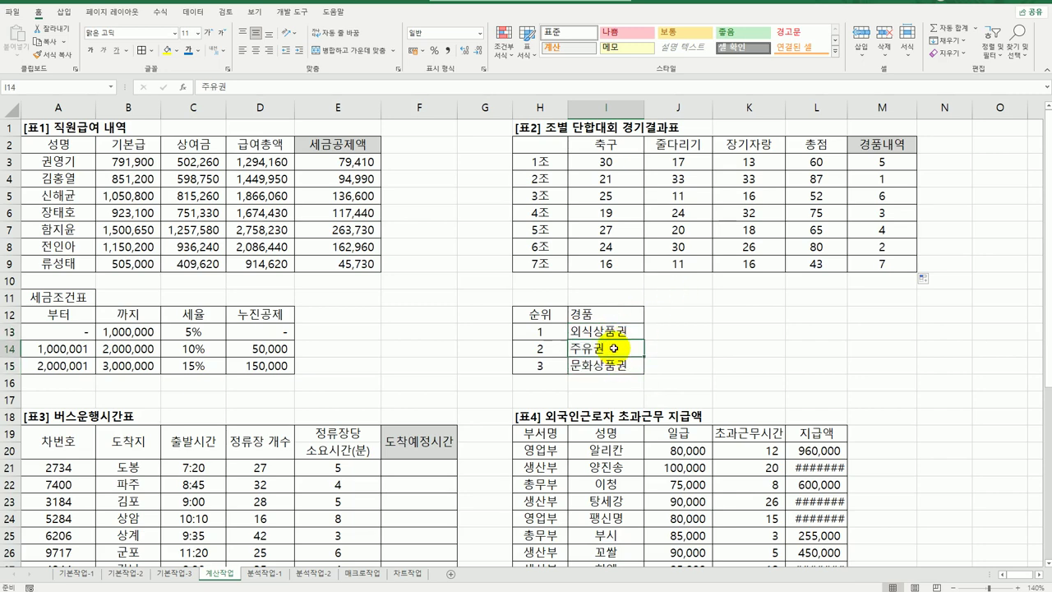
left_click(615, 366)
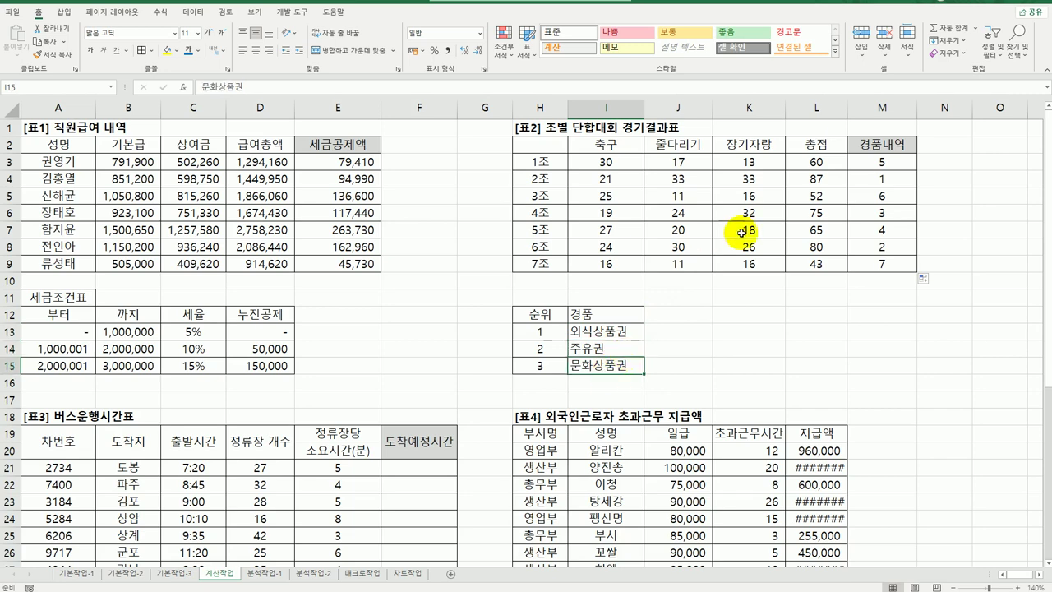
left_click(862, 164)
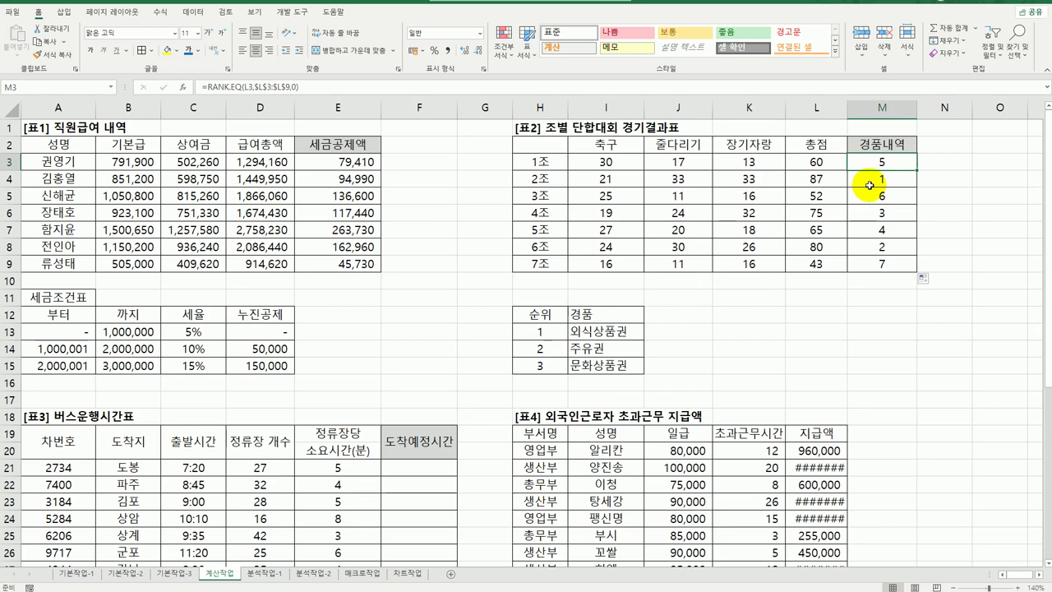
left_click_drag(874, 160, 873, 264)
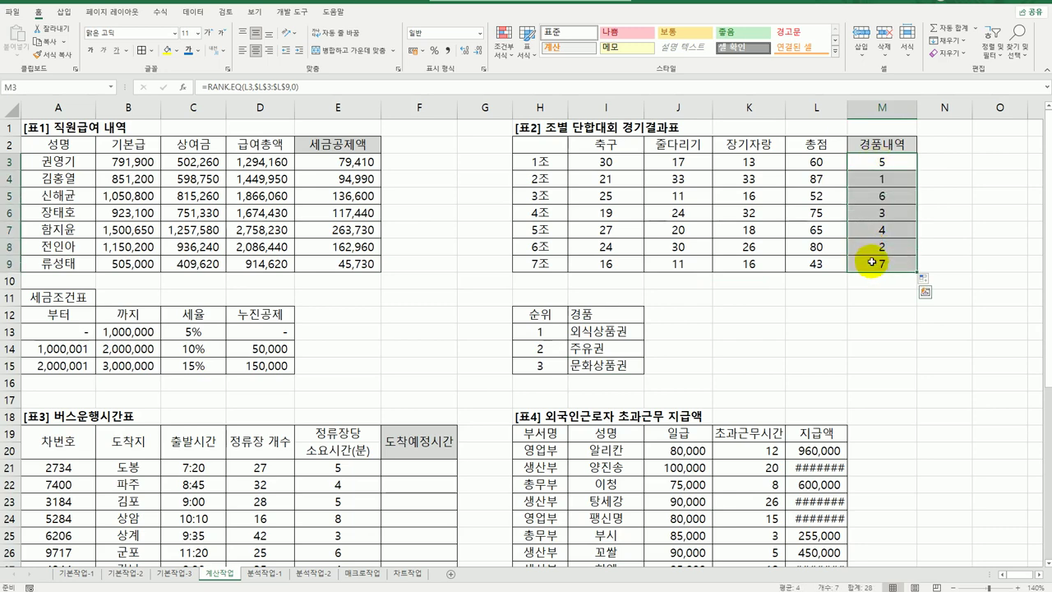
left_click(874, 165)
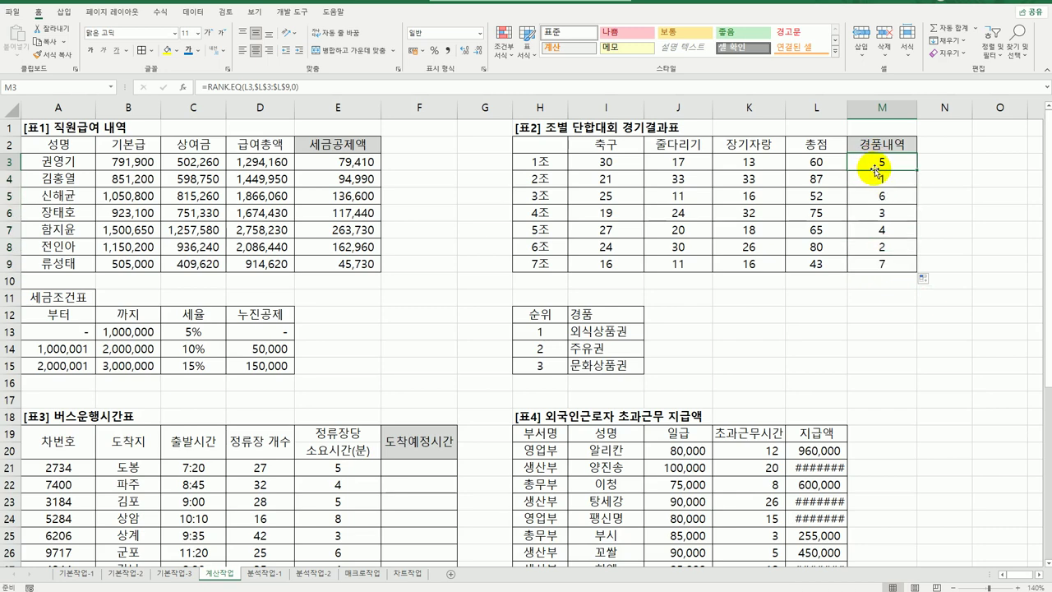
Wrap the RANK.EQ formula in cell M3 with the CHOOSE function and open CHOOSE's arguments.
double_click(878, 161)
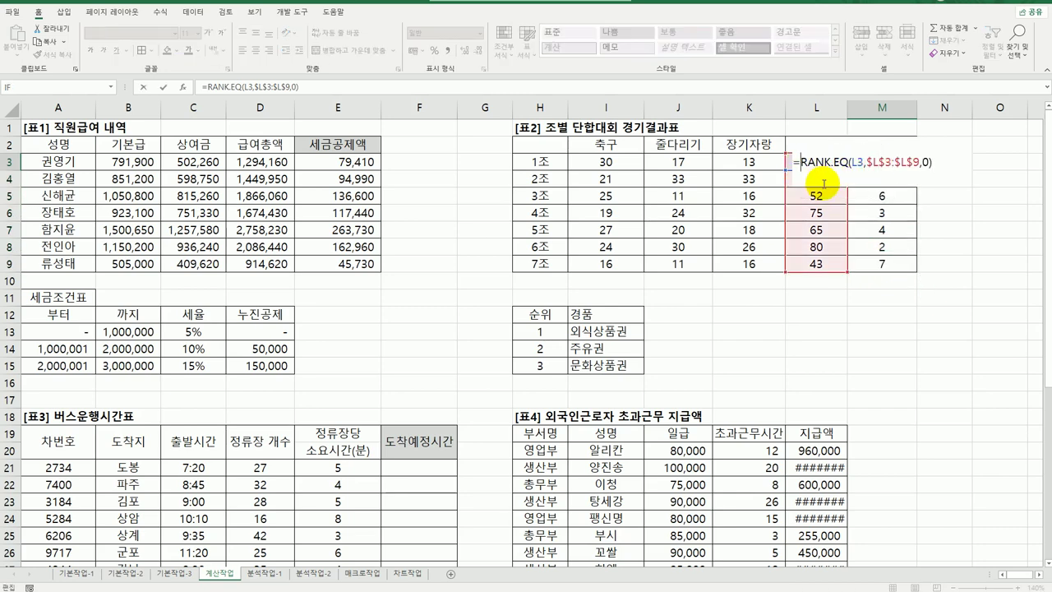
type("choo")
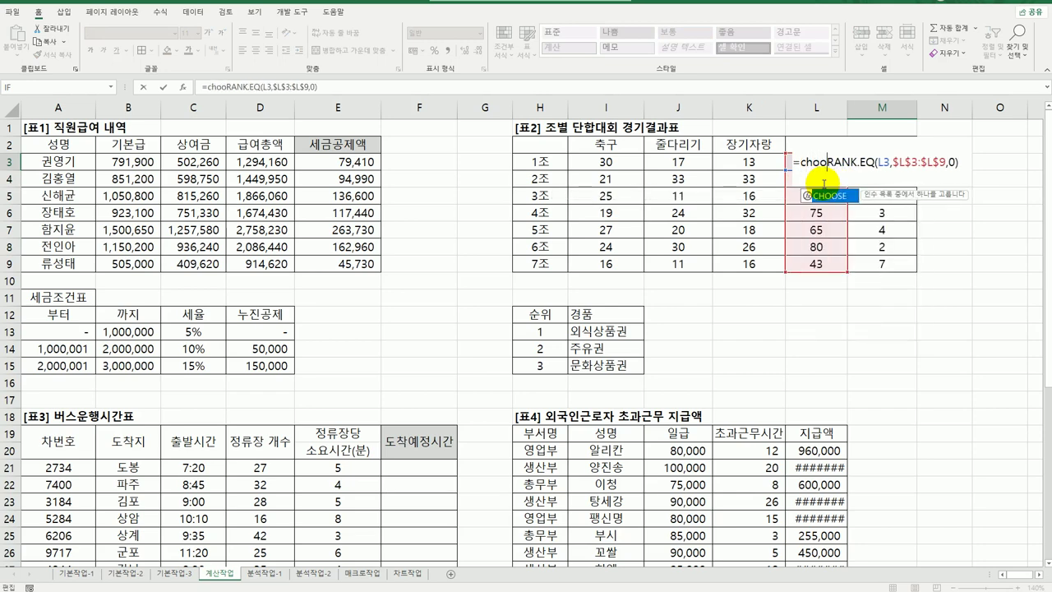
double_click(831, 197)
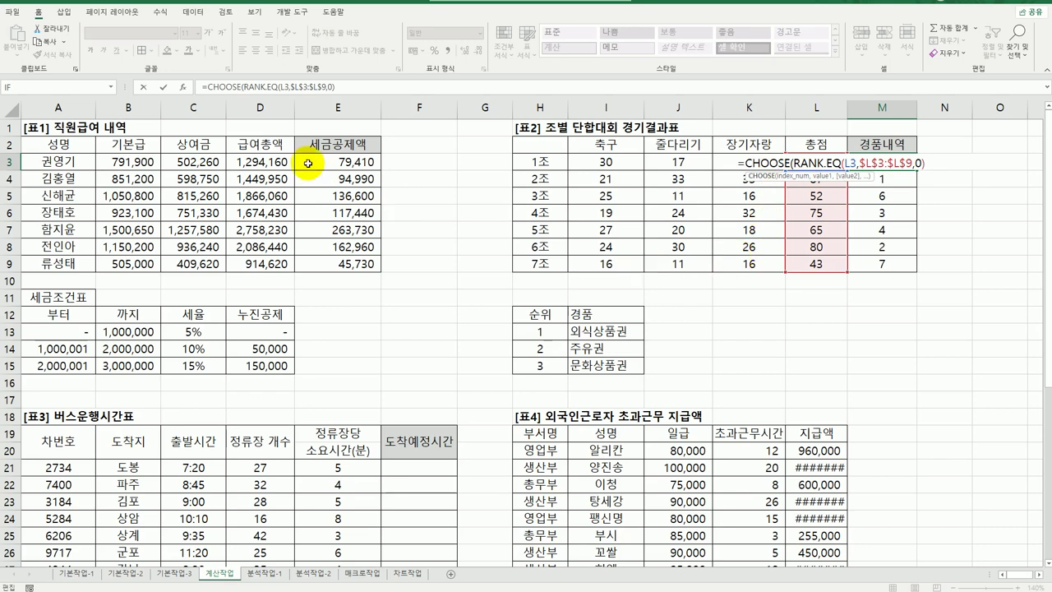
left_click(183, 87)
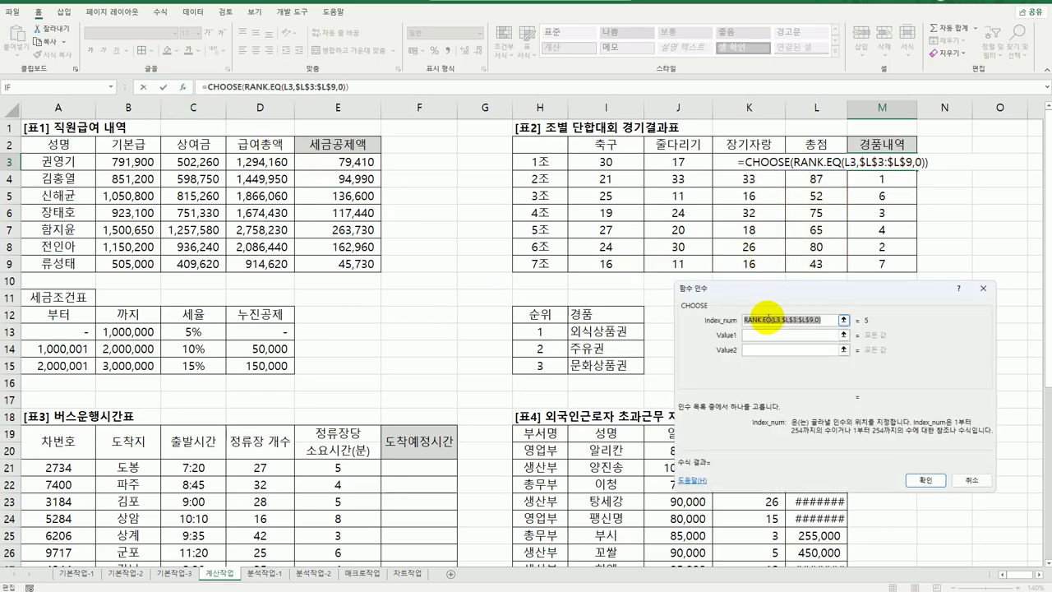
left_click_drag(769, 292, 307, 238)
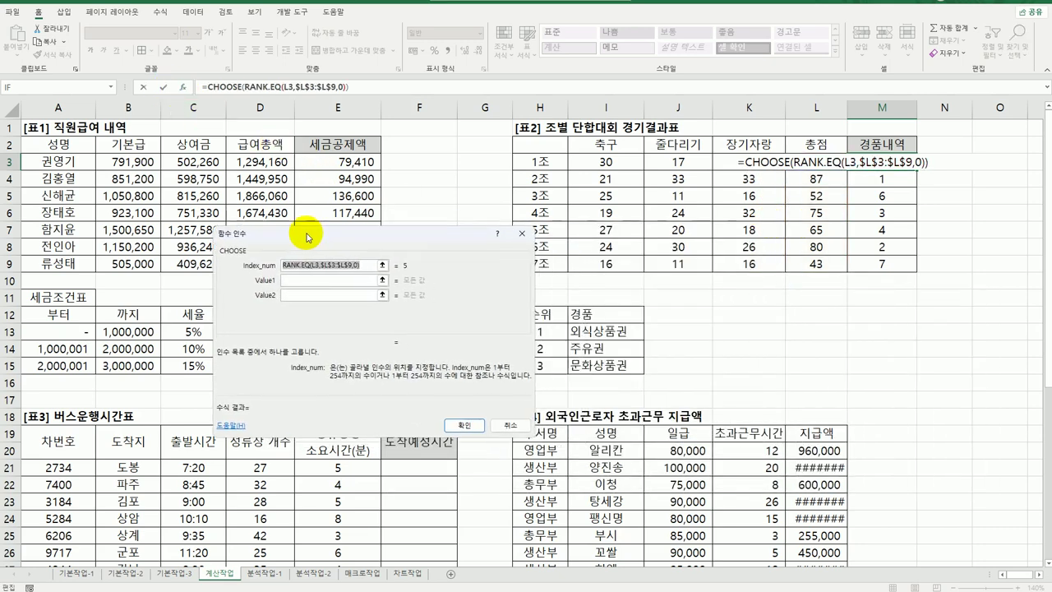
Set CHOOSE's Value1, Value2 and Value3 to the absolute prize references $I$13, $I$14 and $I$15.
left_click(315, 281)
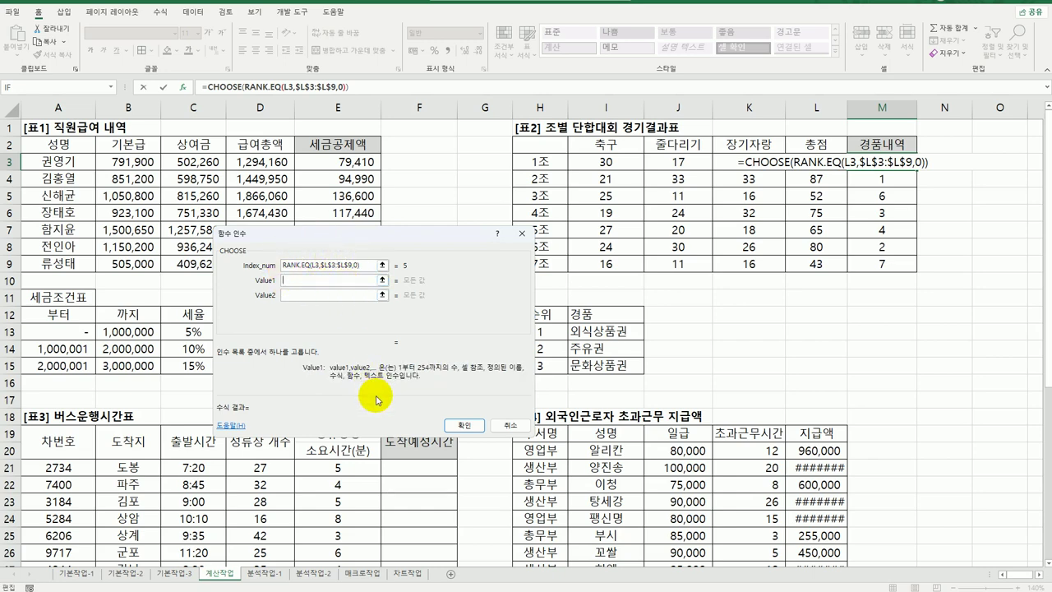
left_click(602, 332)
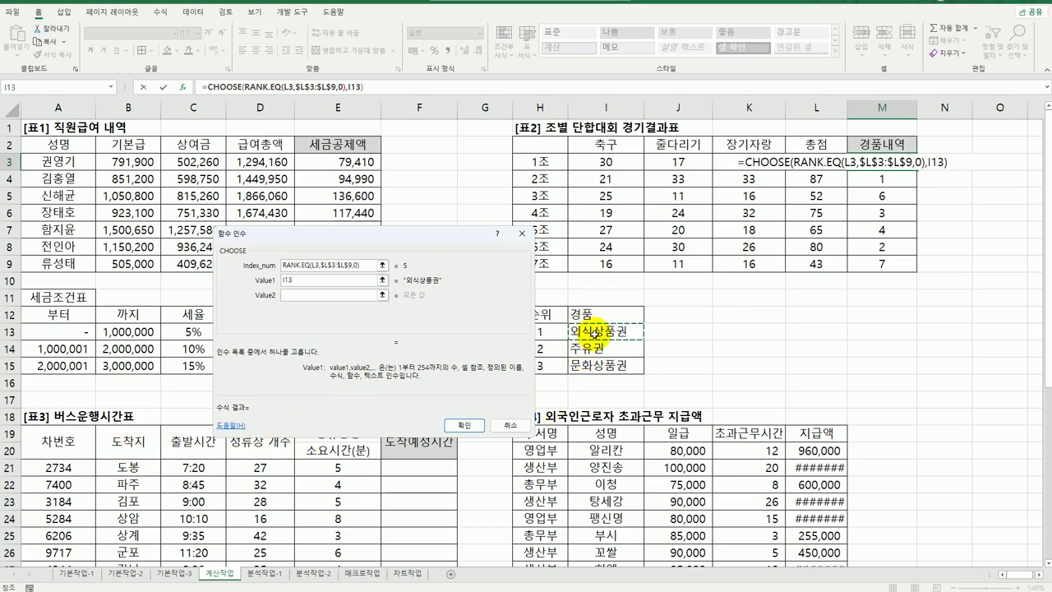
key("F4")
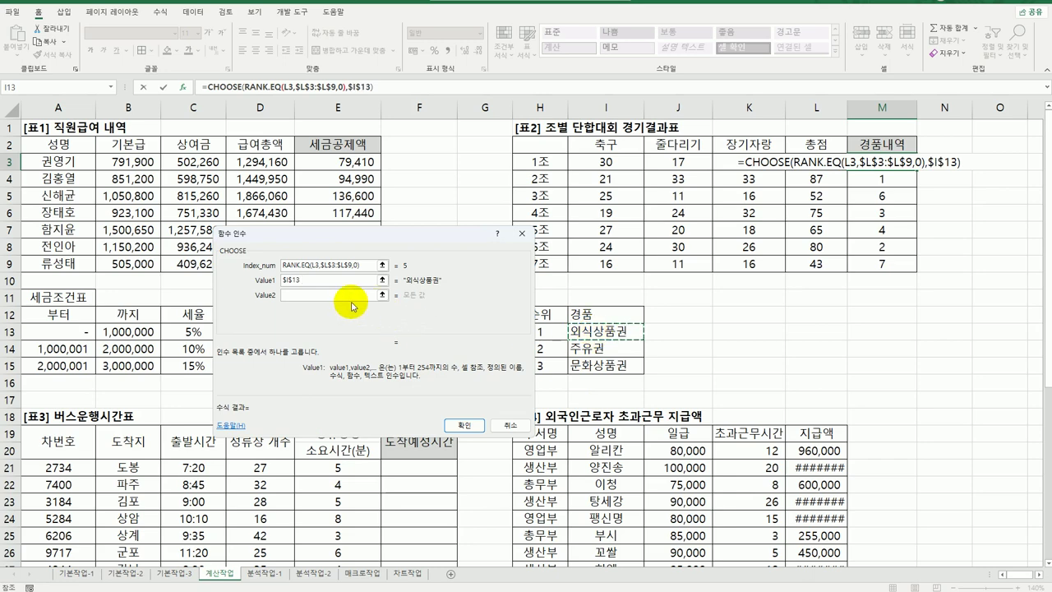
left_click(335, 294)
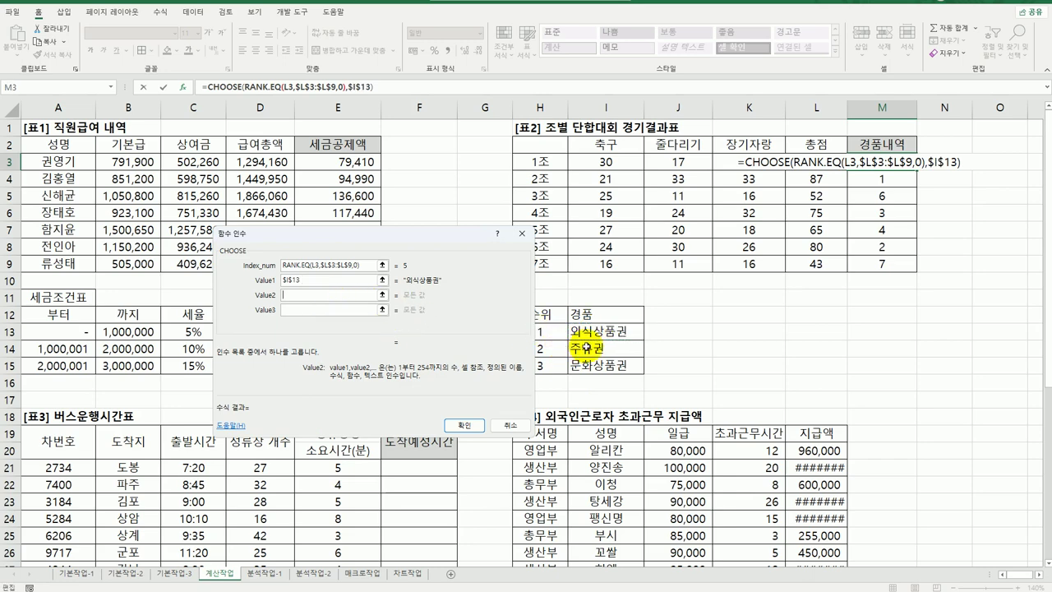
left_click(585, 349)
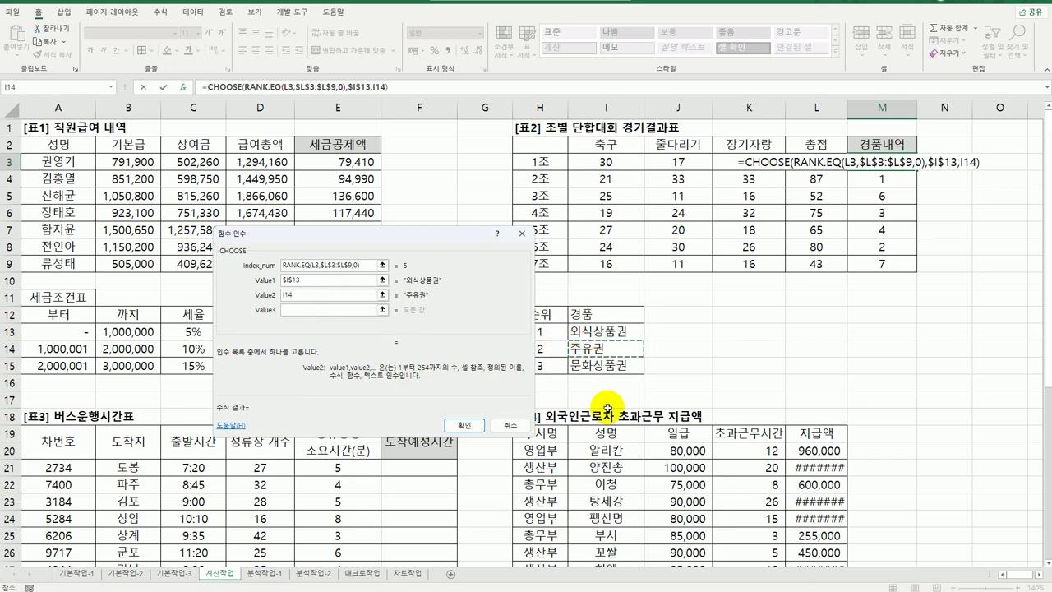
key("F4")
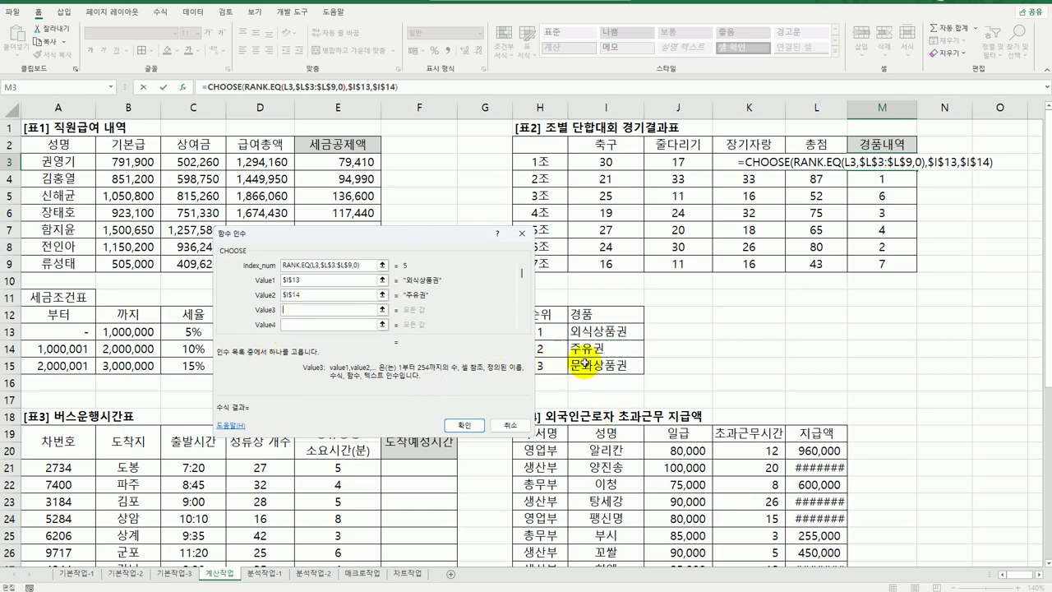
left_click(606, 365)
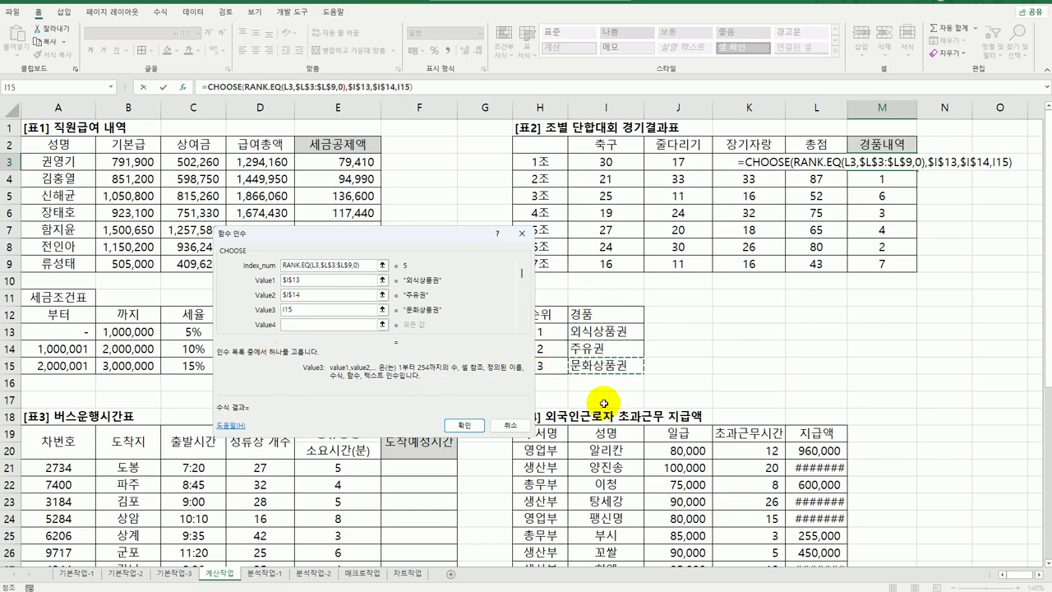
key("F4")
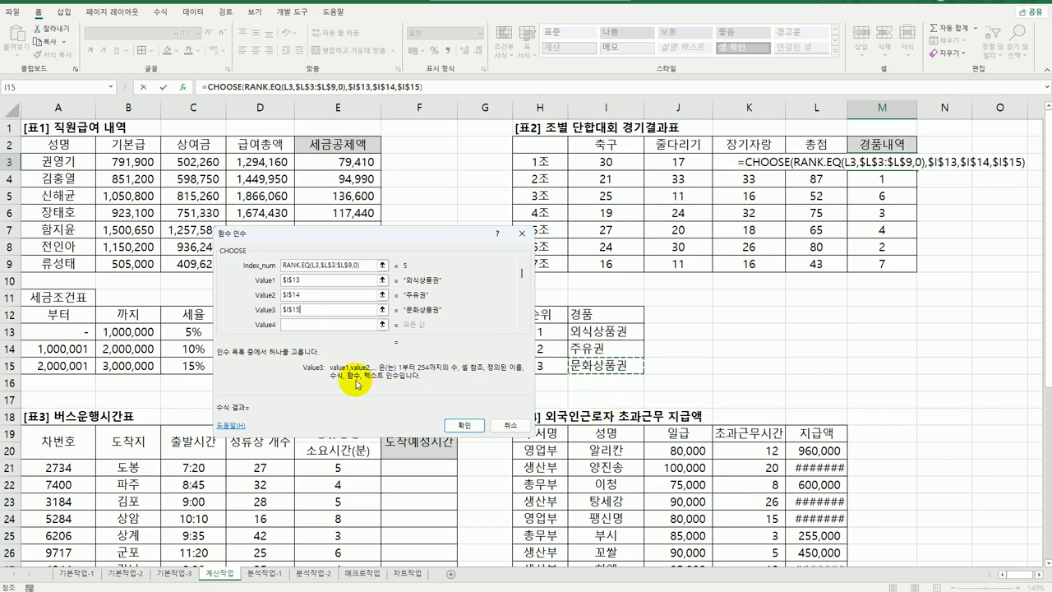
Set CHOOSE's Value4 through Value7 to empty text ("") and fill the formula down to M9.
left_click(300, 324)
type("\"")
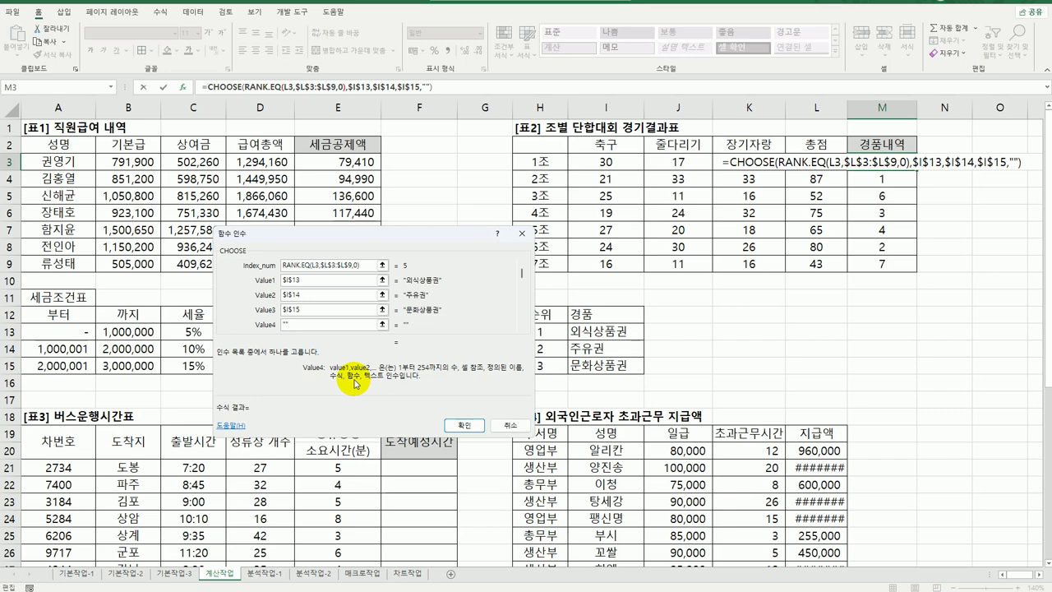
key("Tab")
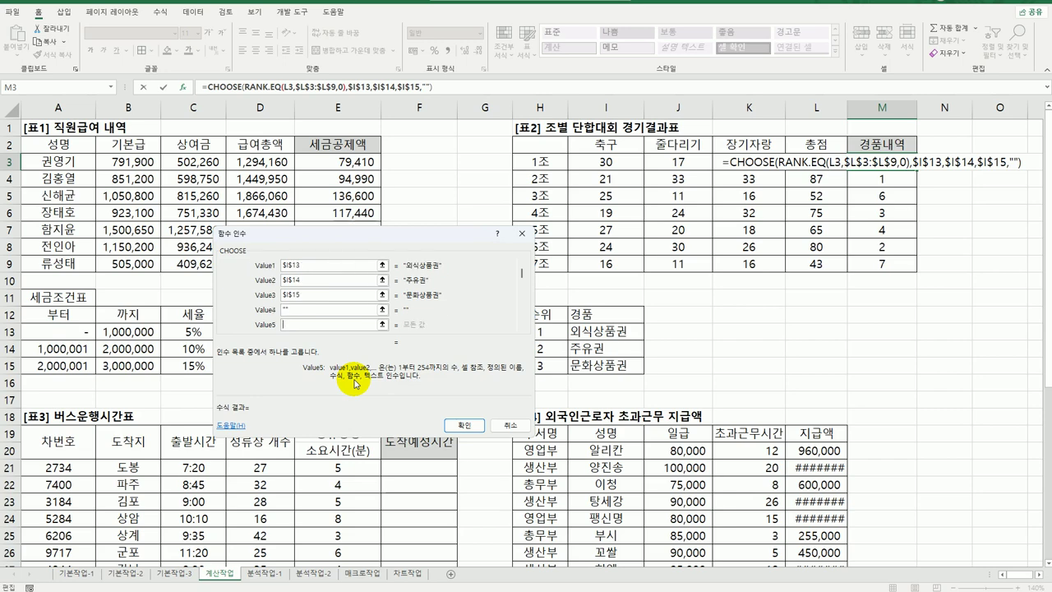
type("\"\"")
key("Tab")
type("\"\"")
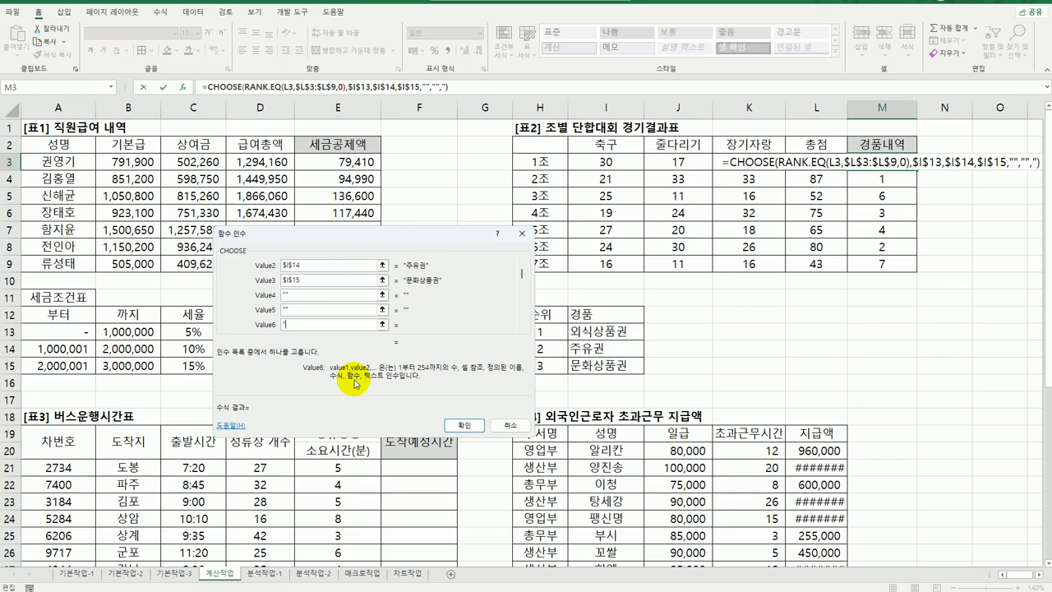
key("Tab")
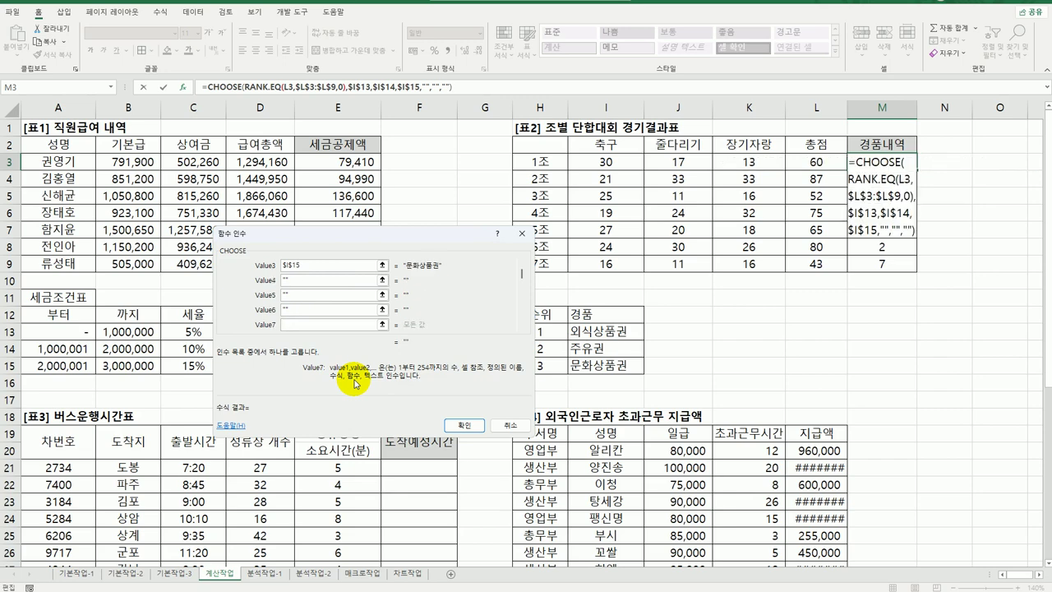
type("\"\"")
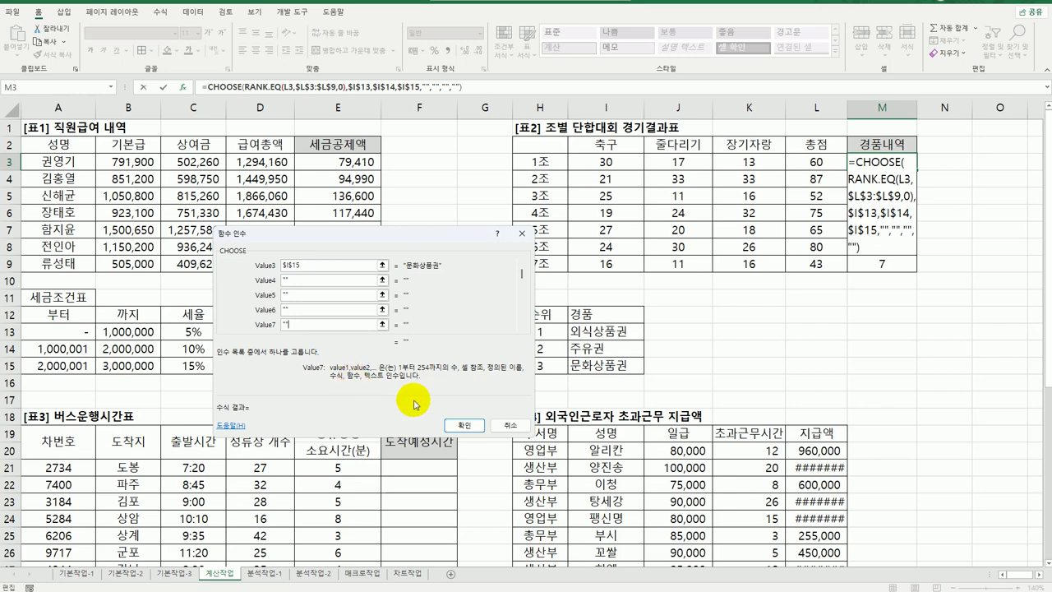
left_click(463, 425)
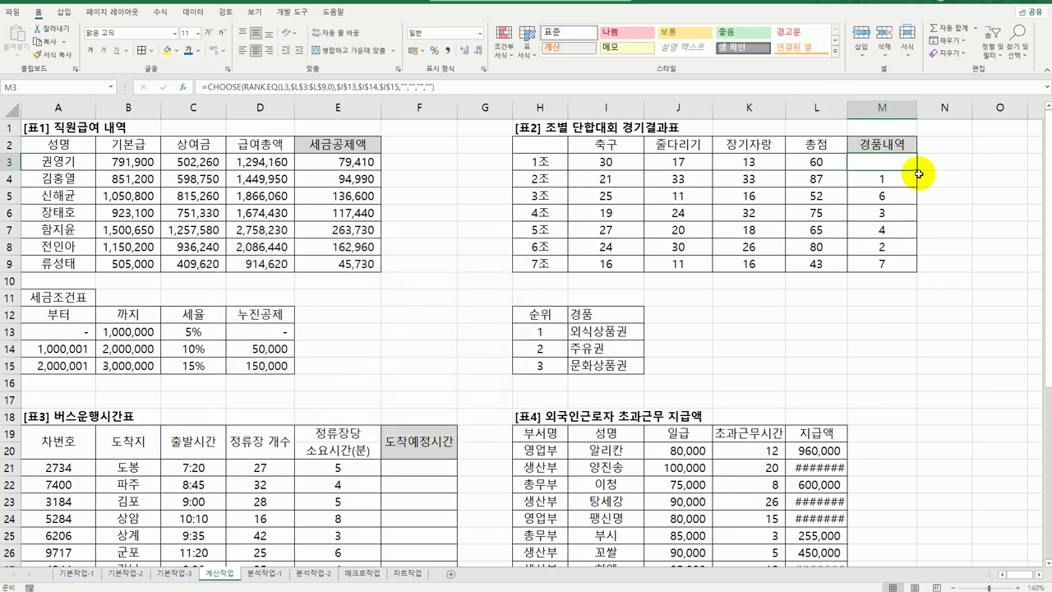
left_click_drag(917, 170, 922, 274)
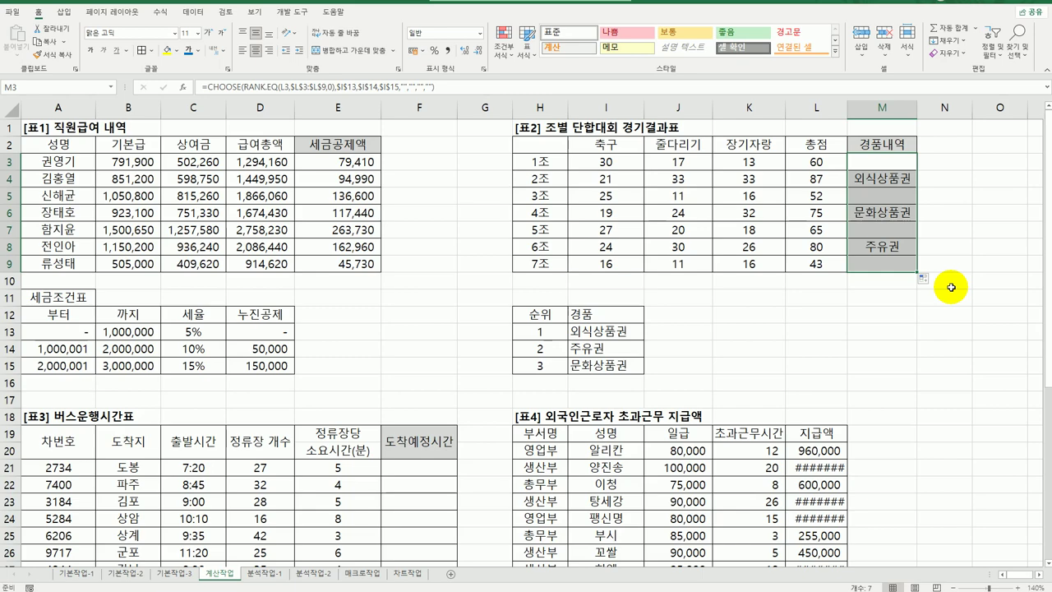
Examine the first bus row of 표3: its 출발시간, 정류장 개수 and 정류장당 소요시간(분) in C21:E21.
scroll(874, 276, "down", 2)
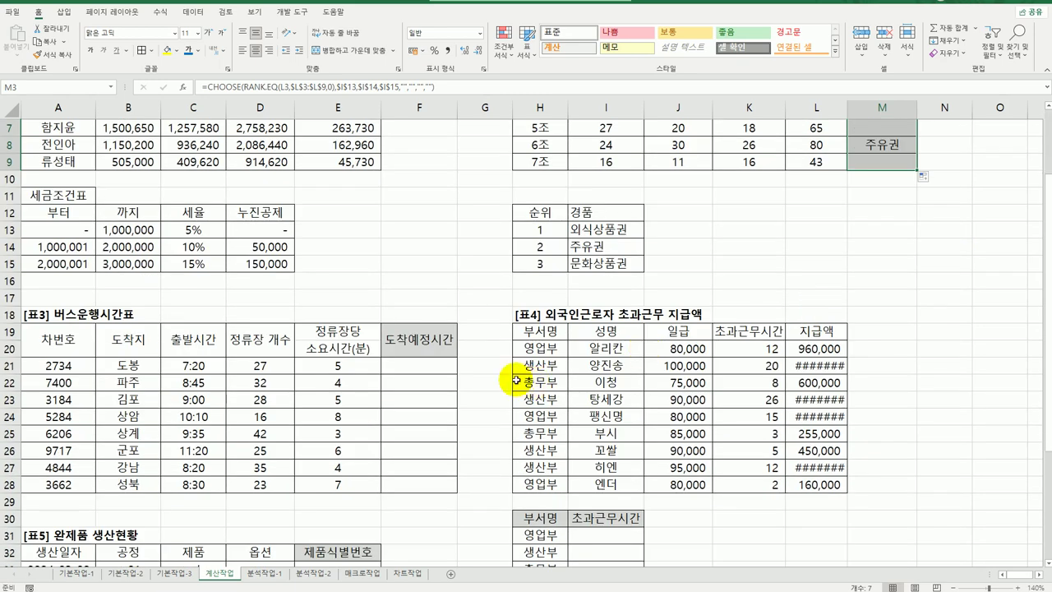
left_click(446, 364)
scroll(461, 312, "down", 3)
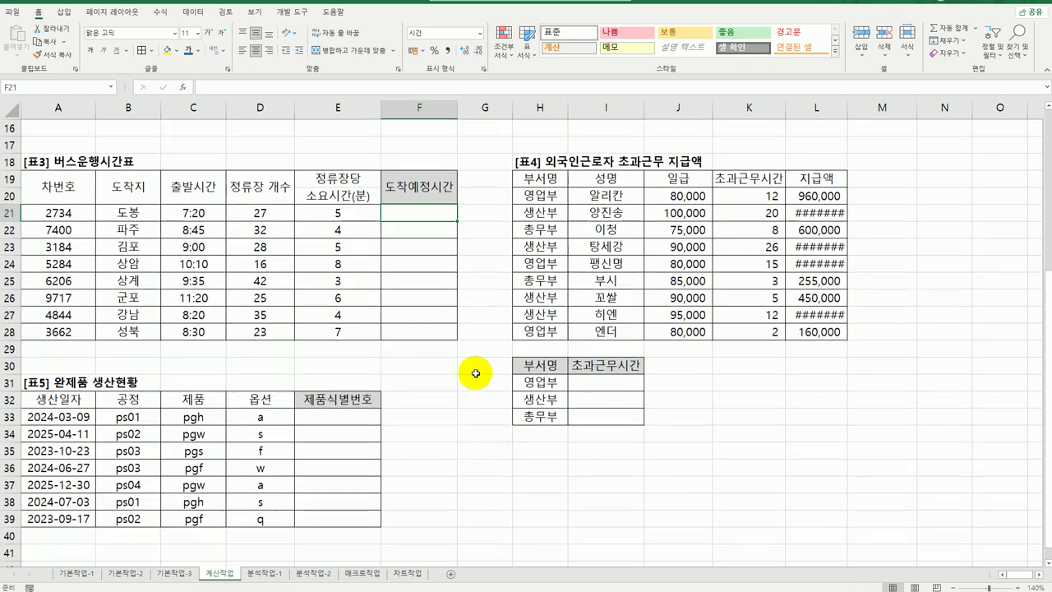
left_click(195, 216)
left_click(244, 218)
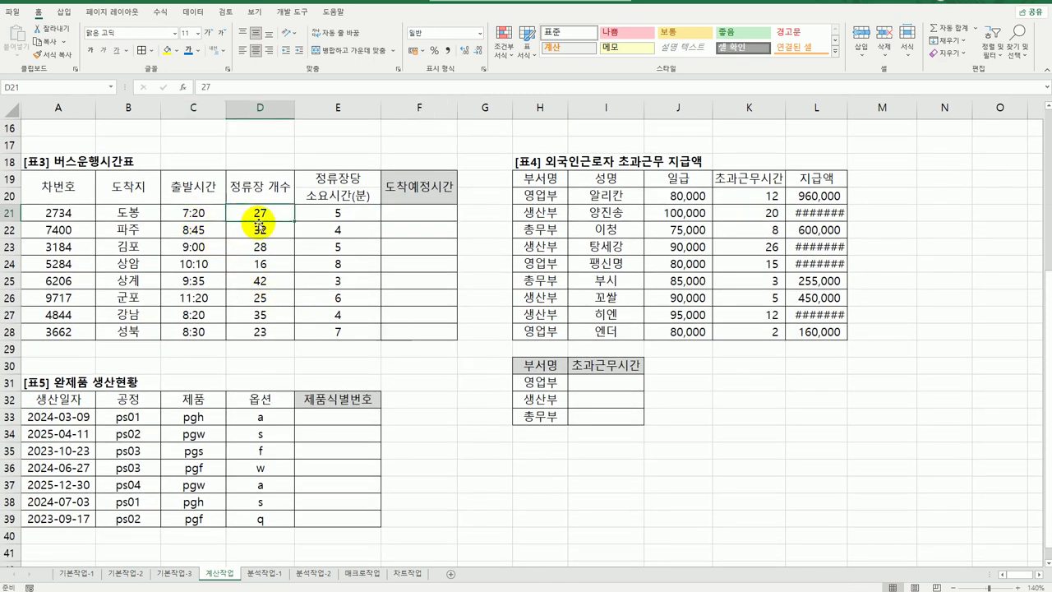
left_click(323, 215)
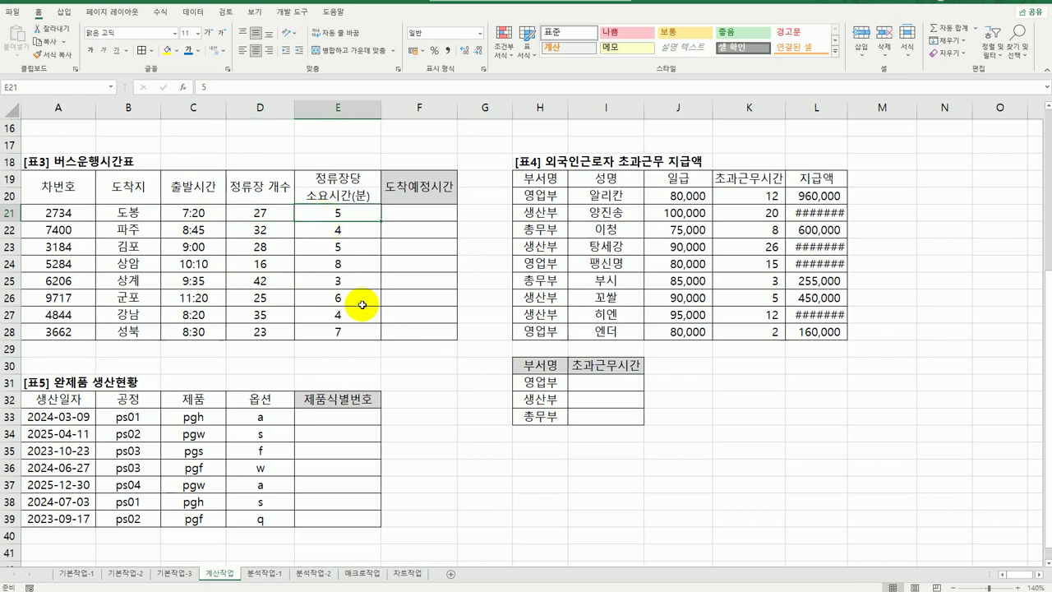
In cell F21 of 표3, start a formula with the TIME function and open the function's arguments.
left_click(429, 215)
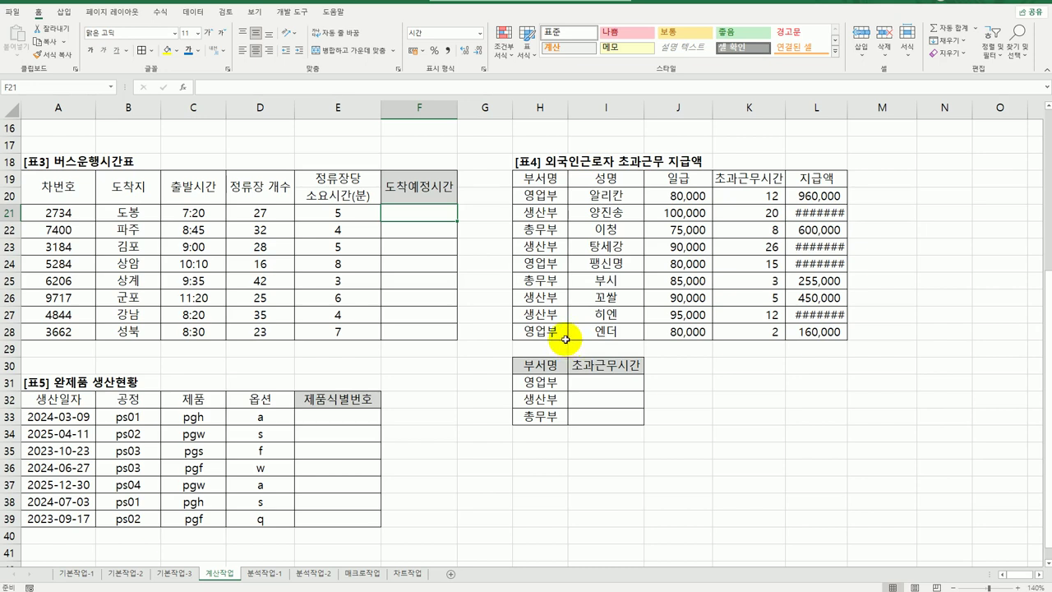
type("=")
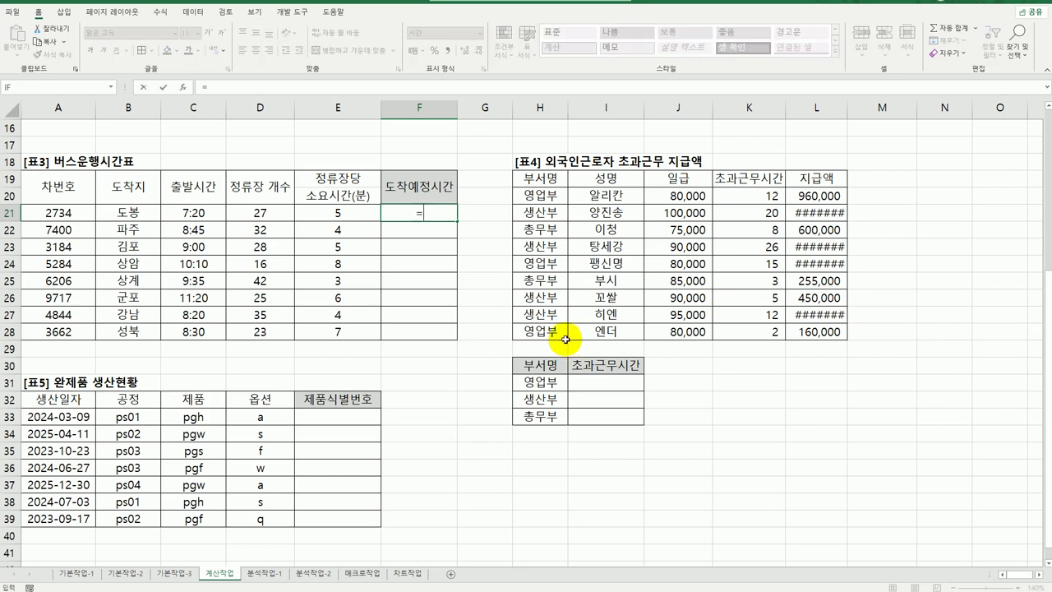
type("tim")
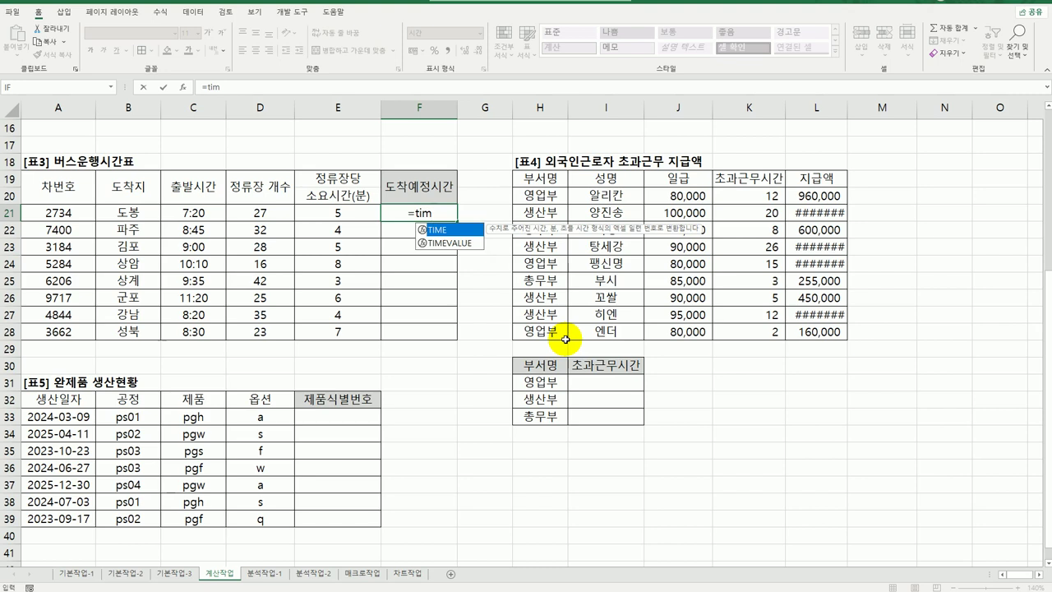
double_click(465, 230)
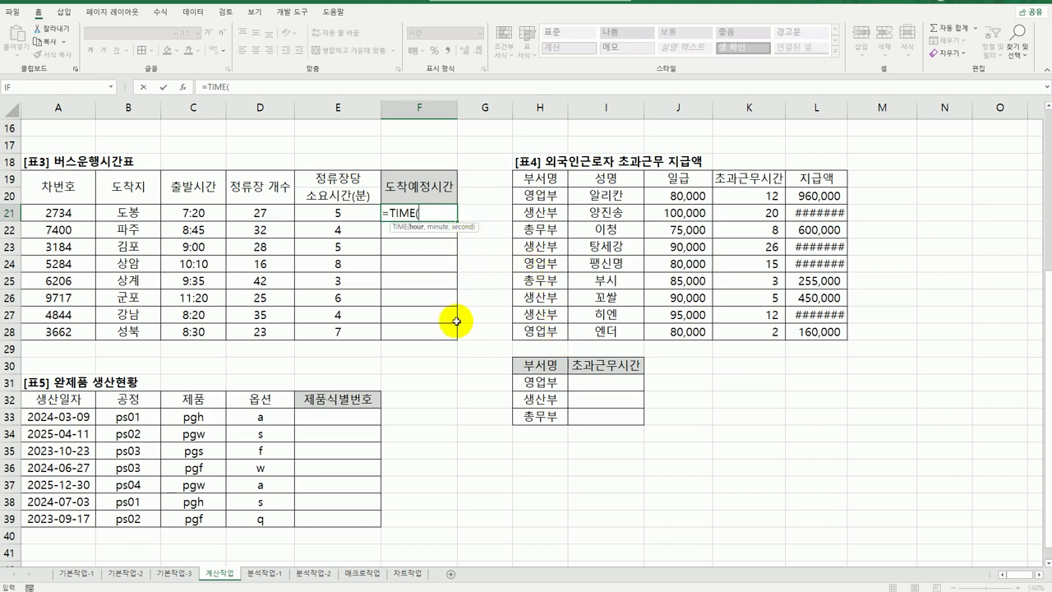
left_click(185, 90)
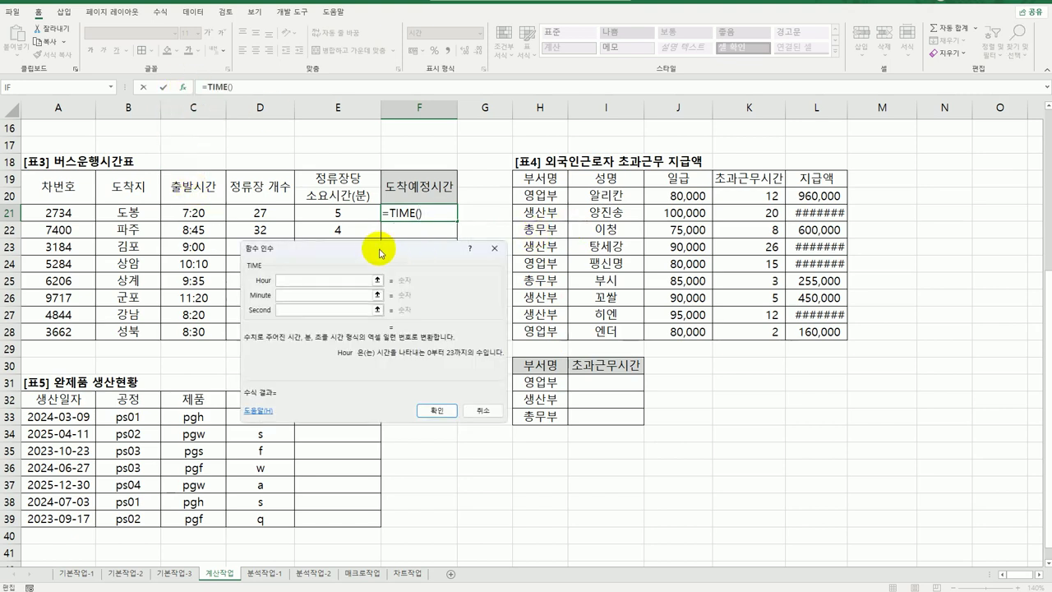
left_click_drag(370, 243, 610, 218)
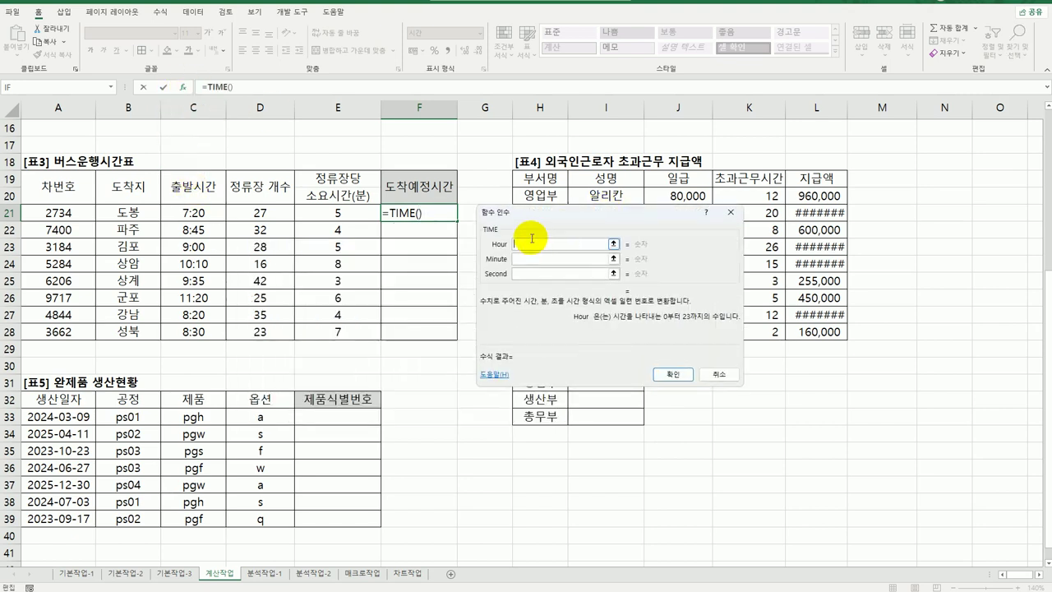
Set TIME's Hour argument to hour(C21), using the bus's departure time.
type("hour(")
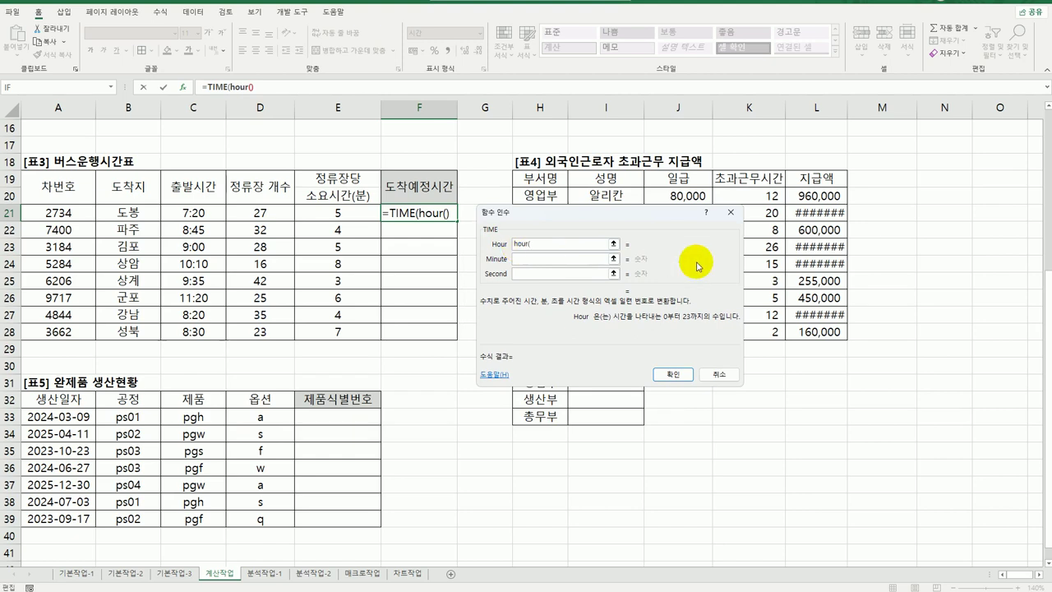
left_click(182, 214)
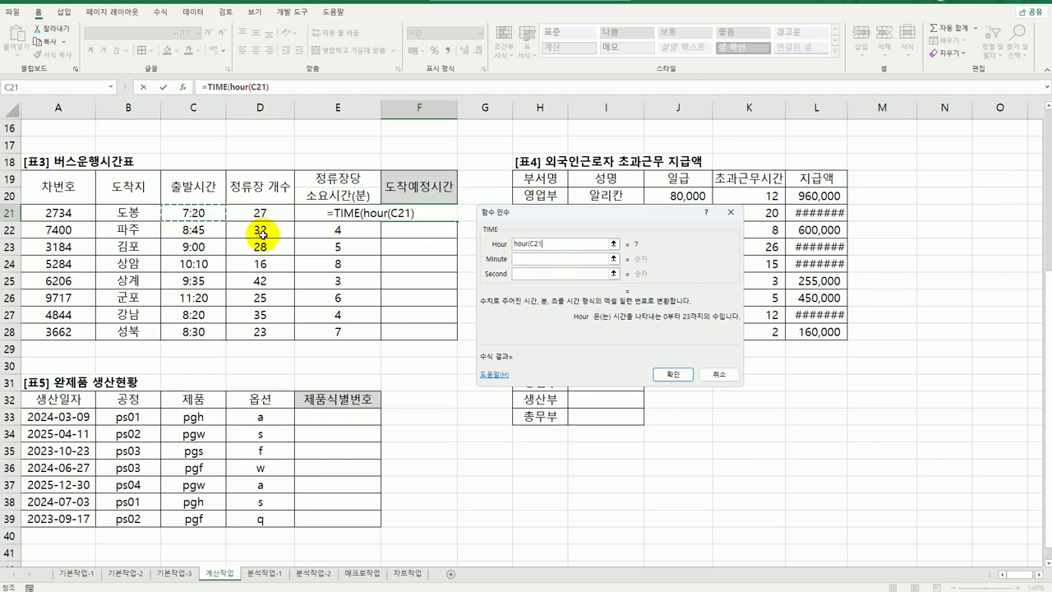
type(")")
Set TIME's Minute argument to minute(C21), using the first bus's departure time.
left_click(519, 258)
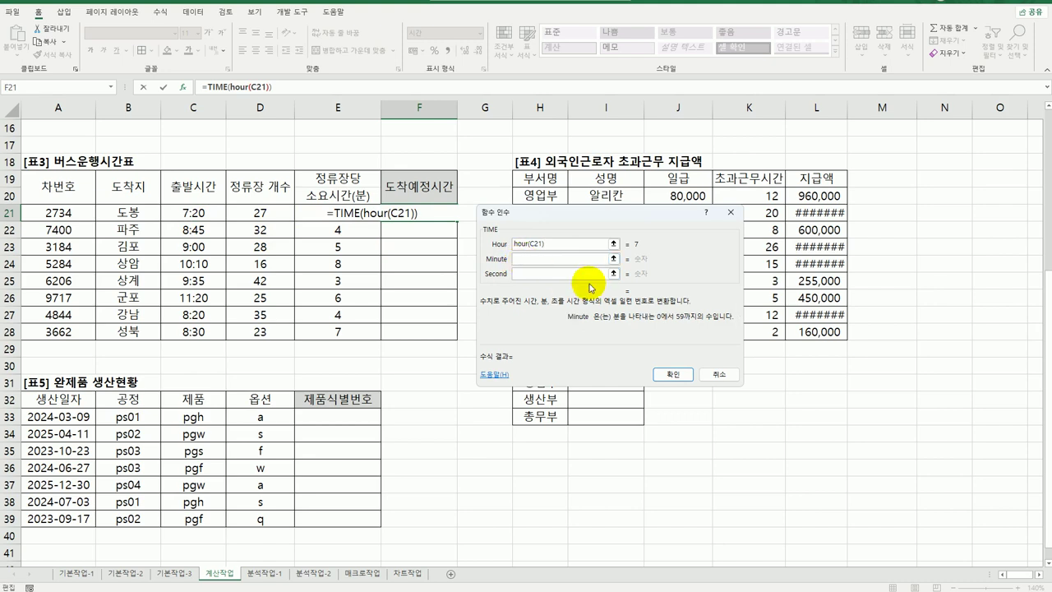
type("minute")
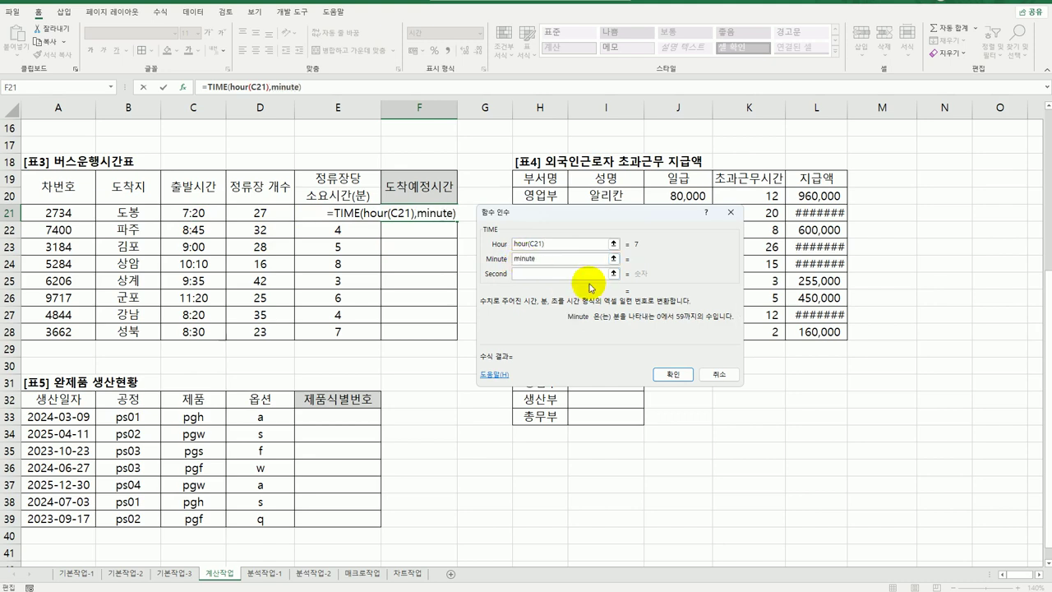
type("(")
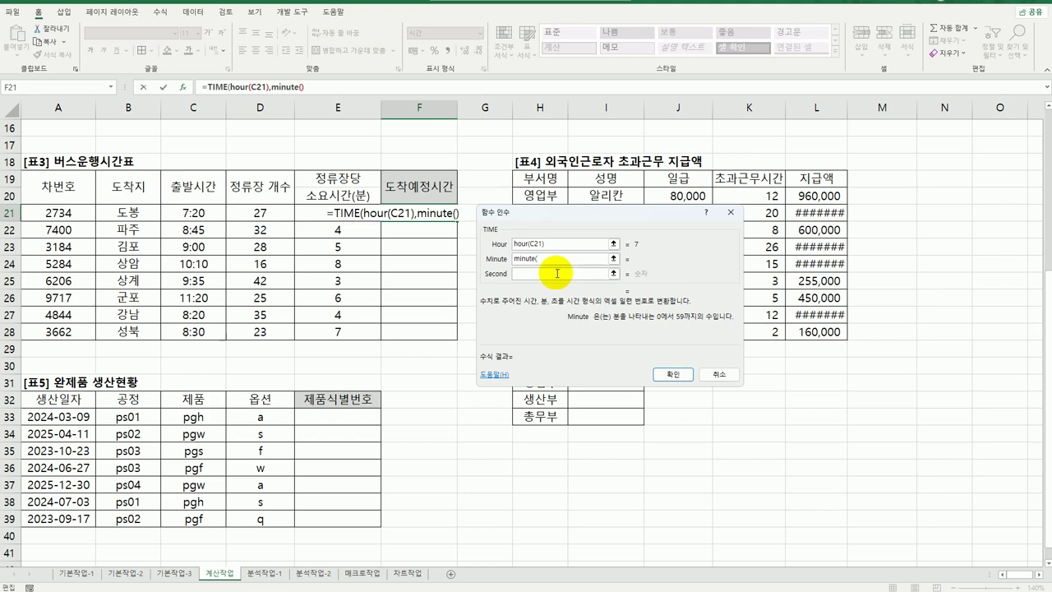
left_click(209, 214)
type(")")
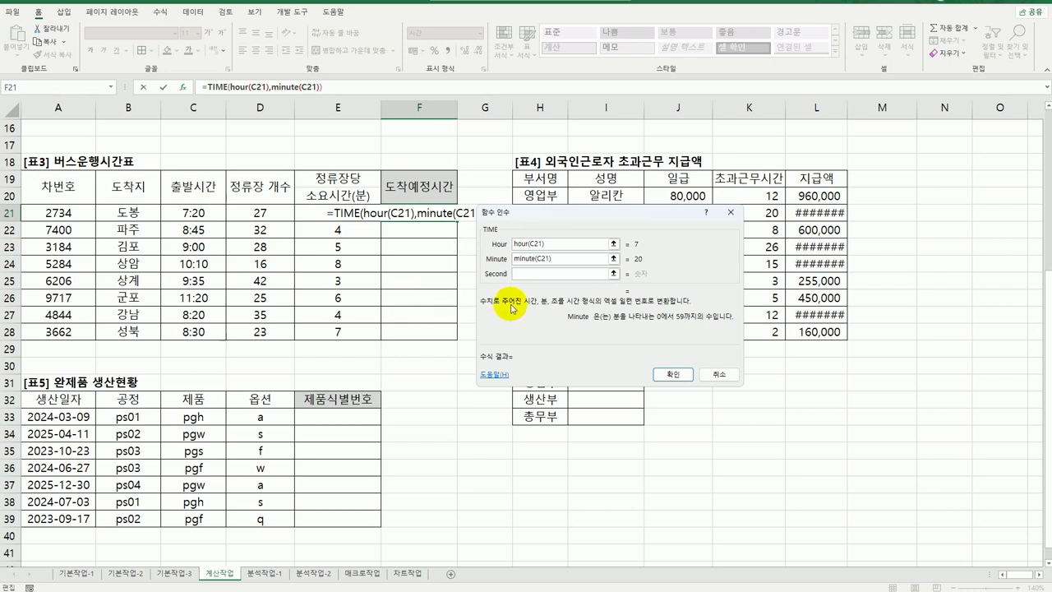
Set TIME's Second argument to 0, accept the formula and fill it down to F28.
left_click(531, 274)
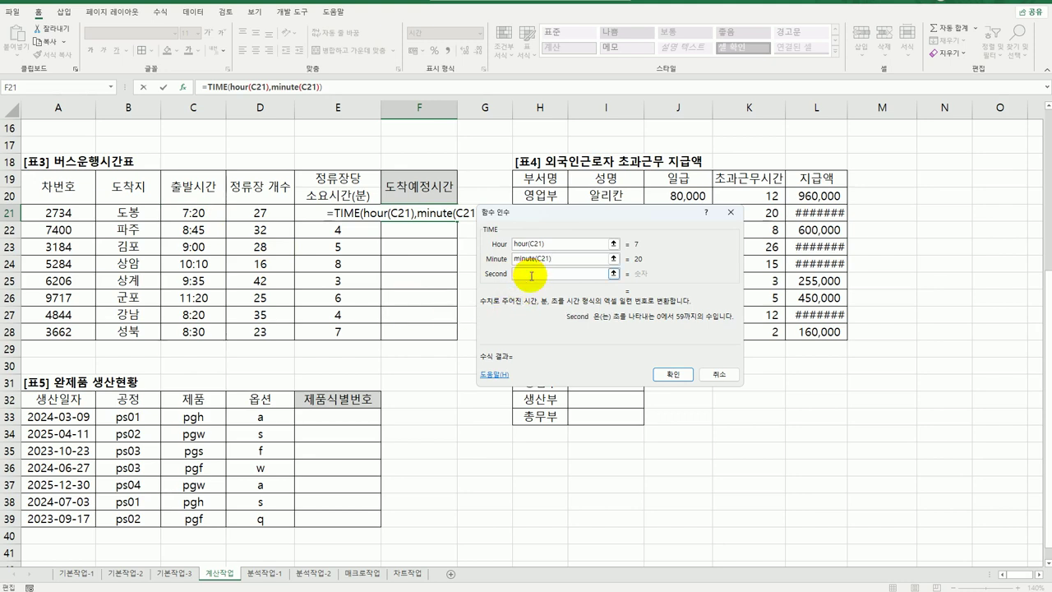
type("0")
left_click(673, 374)
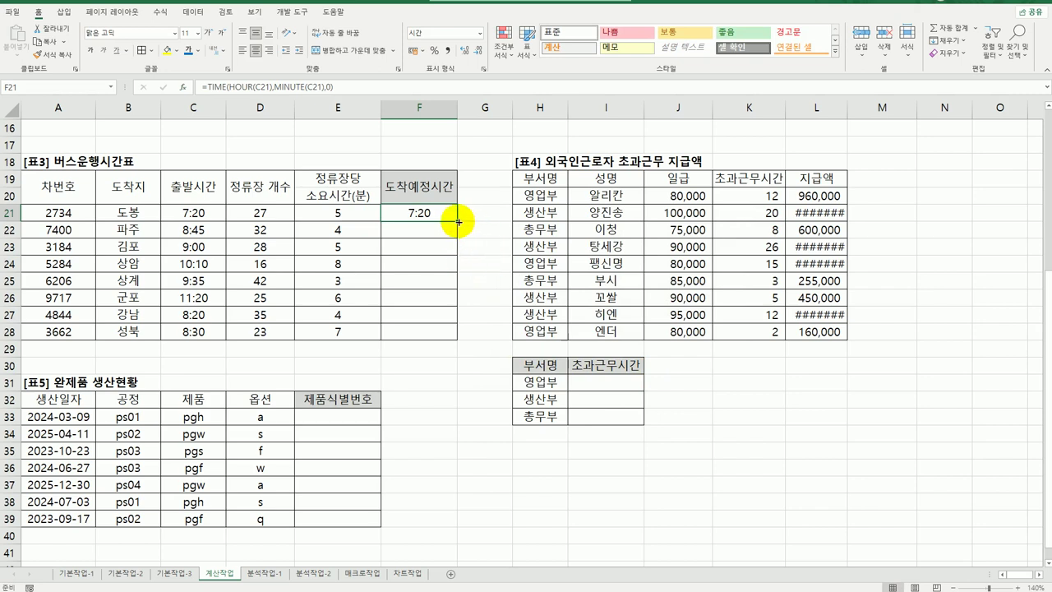
left_click_drag(457, 220, 457, 341)
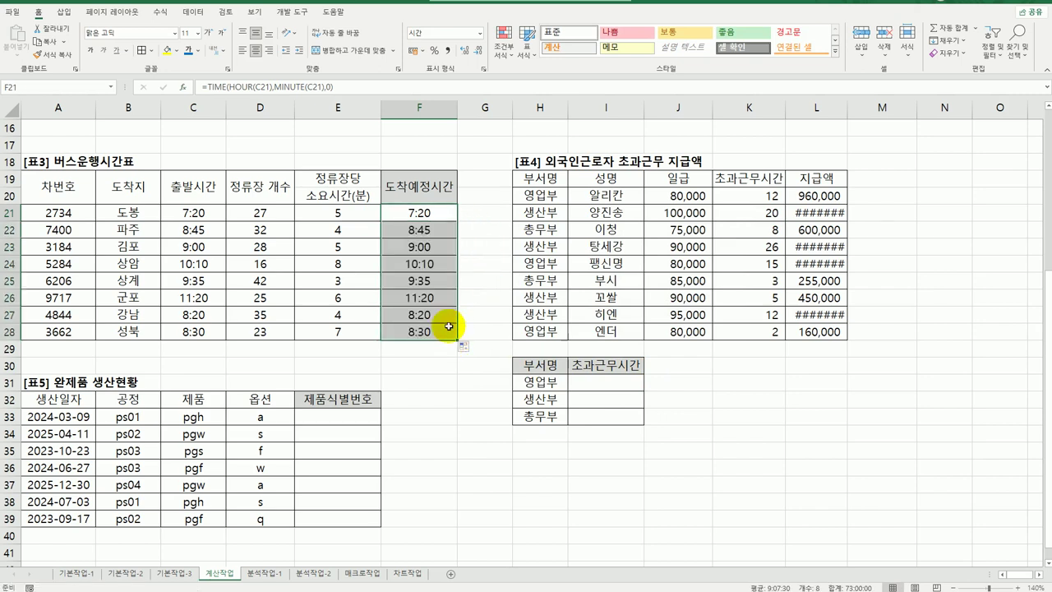
Reopen the TIME arguments of F21 and extend Minute to MINUTE(C21)+D21*E21, adding stop count times minutes per stop.
left_click(418, 212)
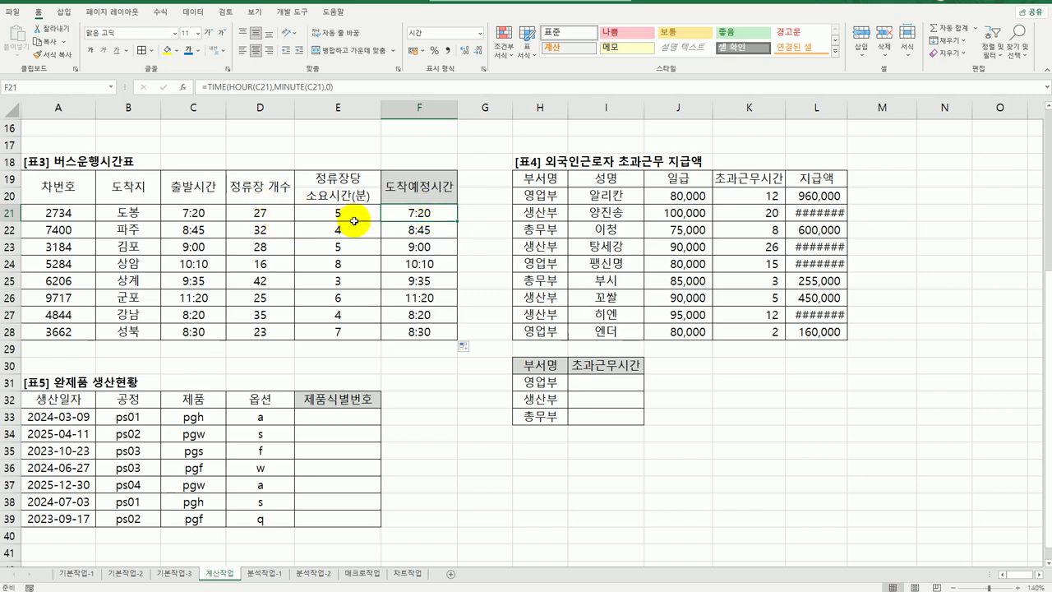
double_click(428, 215)
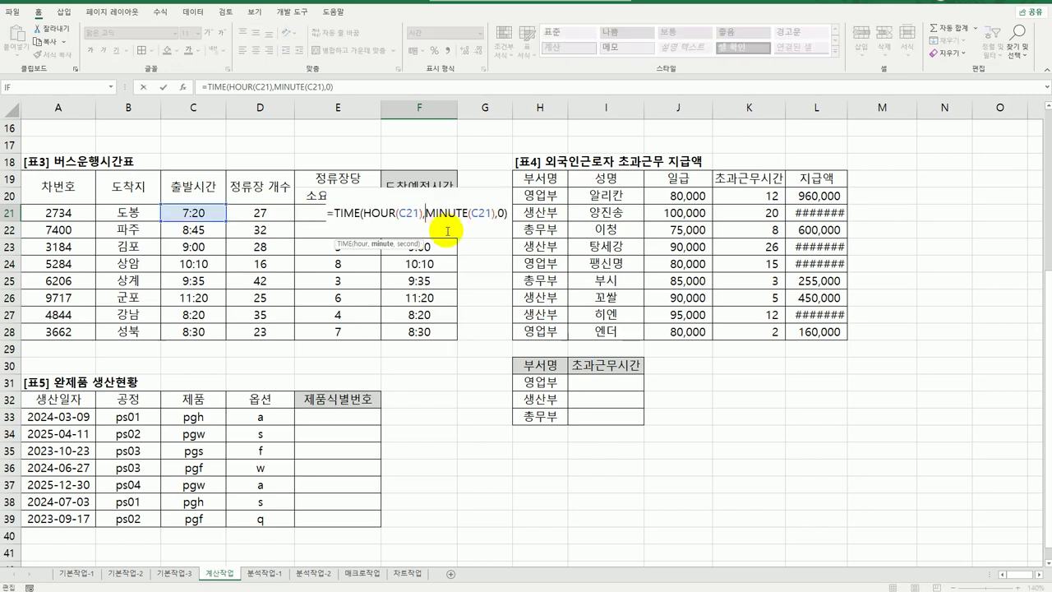
left_click(353, 213)
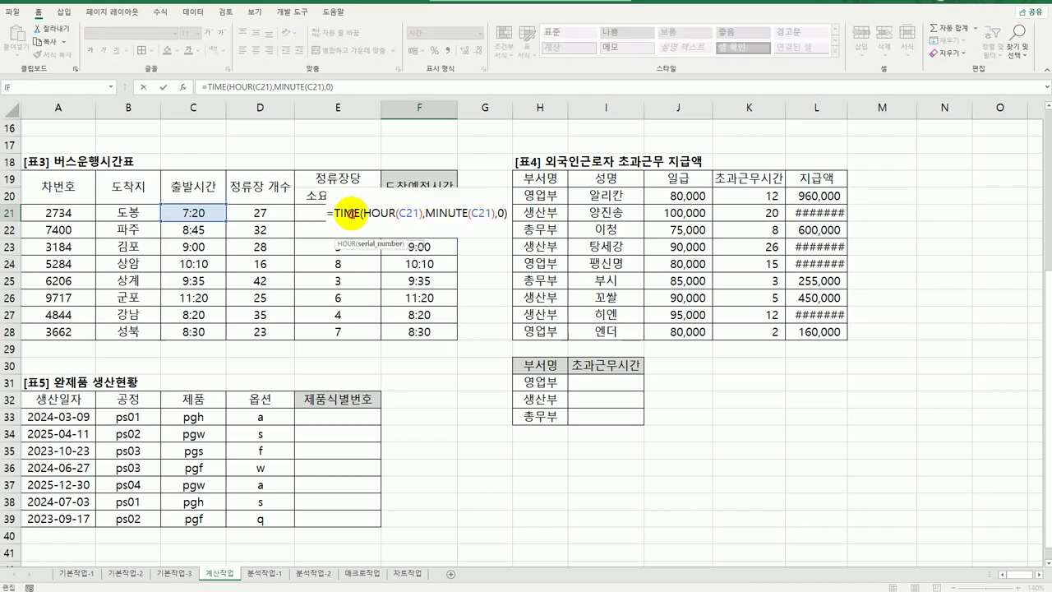
left_click(181, 87)
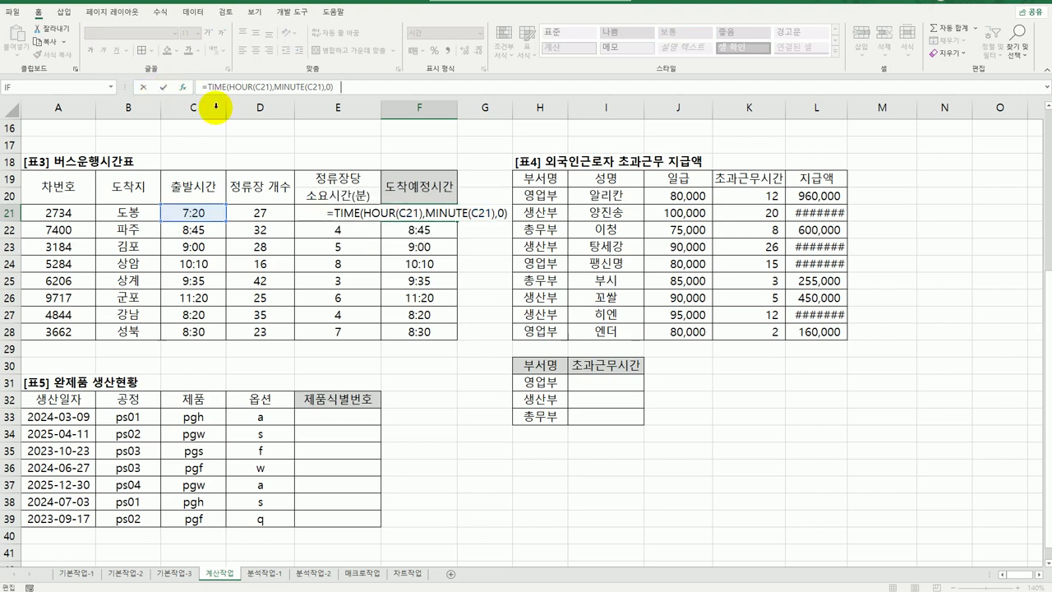
left_click(564, 258)
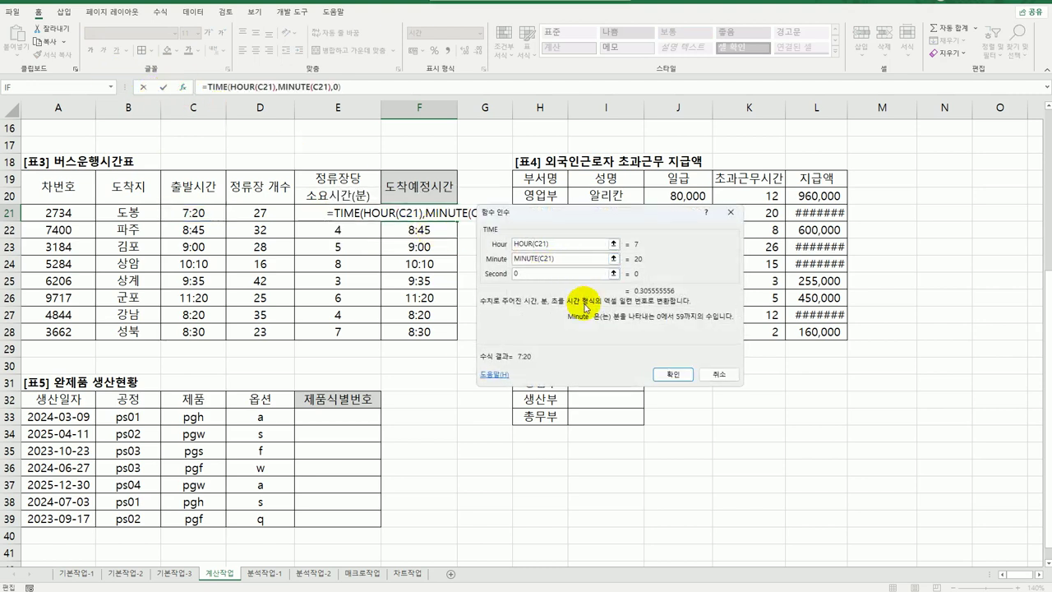
type("+")
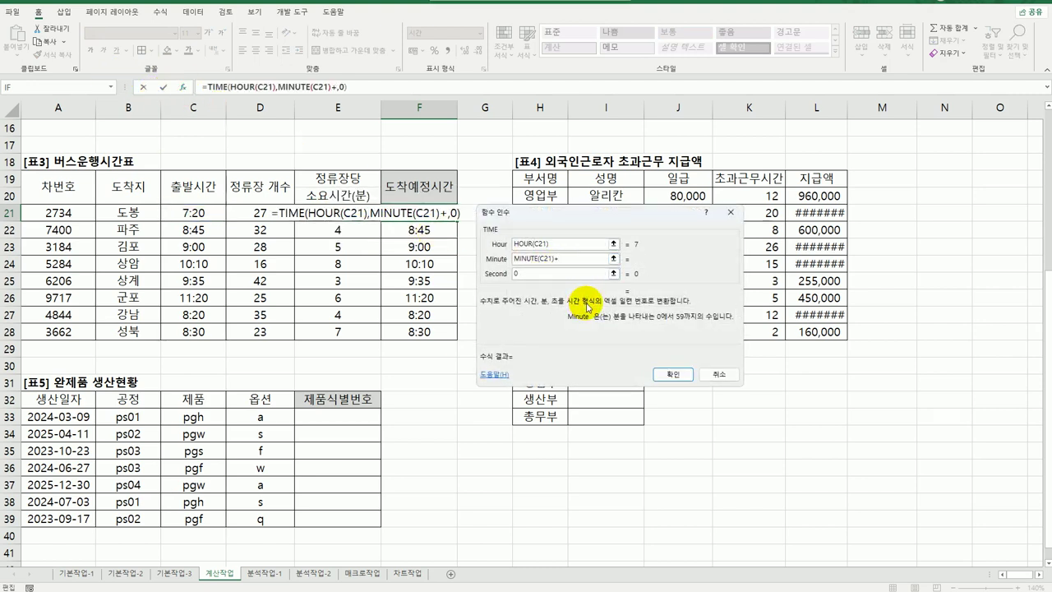
left_click(253, 212)
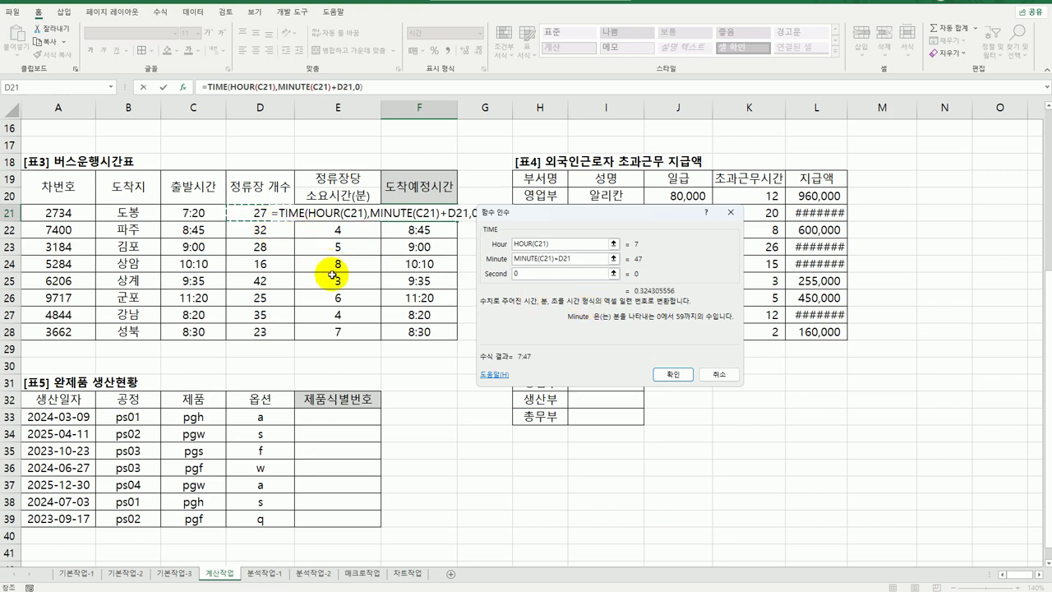
type("*")
left_click(334, 215)
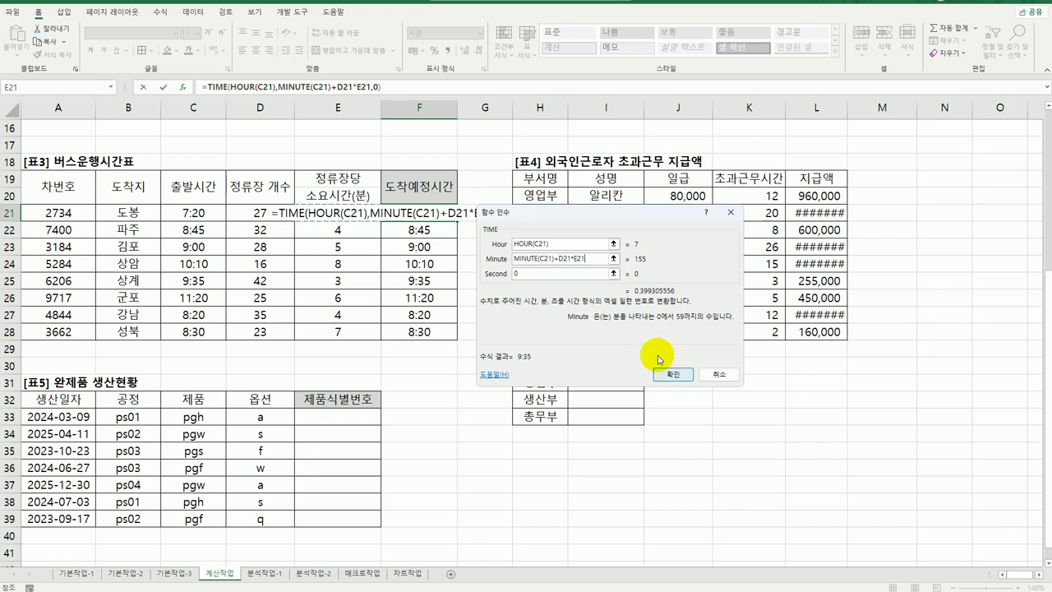
Enclose the product D21*E21 in parentheses within the Minute argument, giving MINUTE(C21)+(D21*E21).
left_click(535, 259)
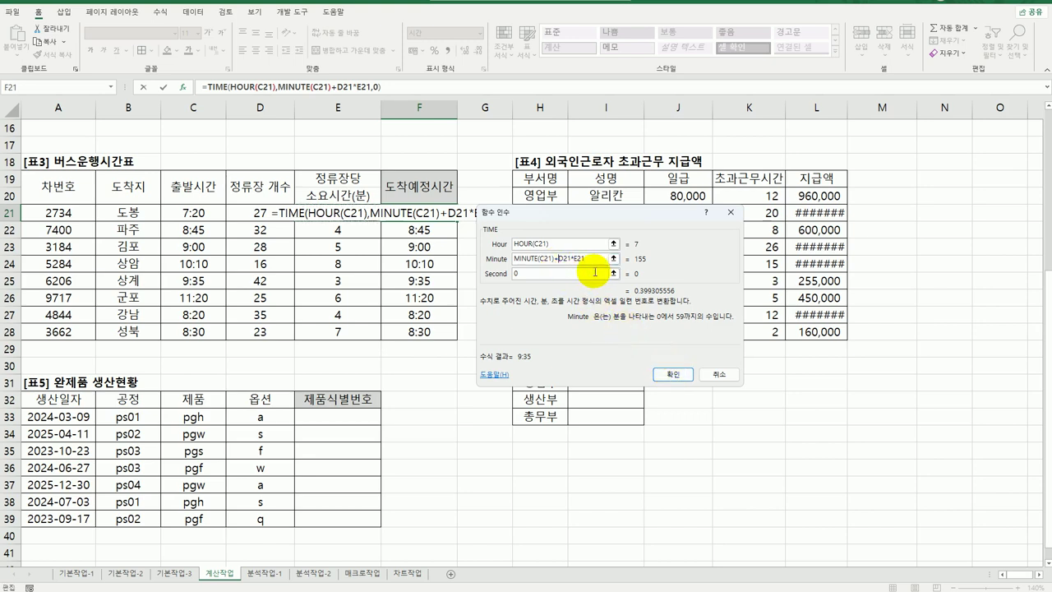
type("(C21")
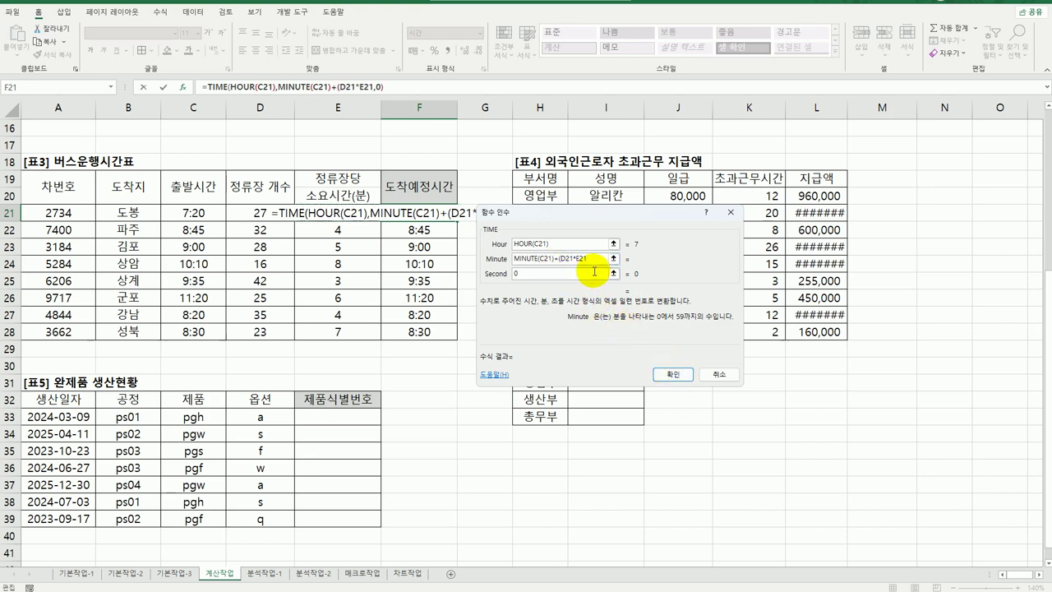
type(")")
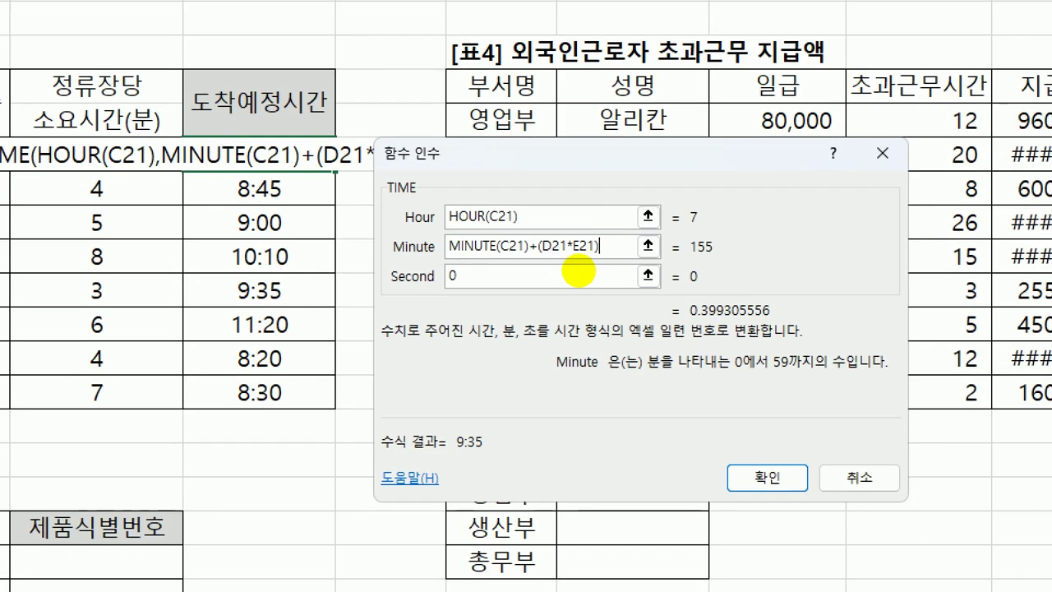
mouse_move(506, 262)
left_mouse_down()
mouse_move(450, 256)
mouse_move(518, 232)
mouse_move(515, 245)
mouse_move(573, 196)
mouse_move(585, 243)
mouse_move(597, 221)
mouse_move(569, 260)
mouse_move(600, 260)
left_mouse_up()
key("Escape")
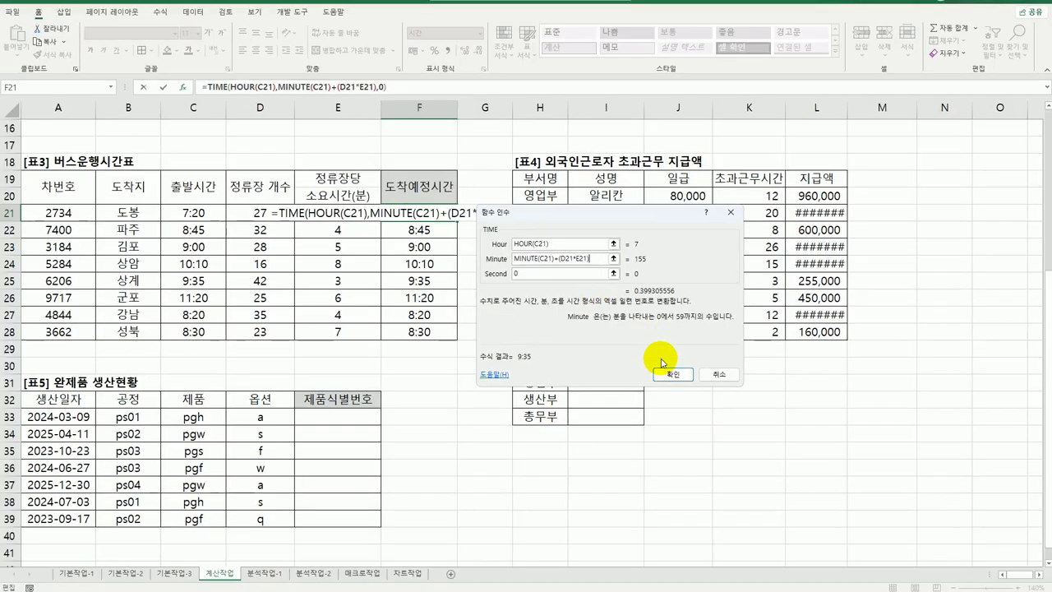
Accept the revised TIME formula in F21 and fill it down the 도착예정시간 column to F28.
left_click(676, 375)
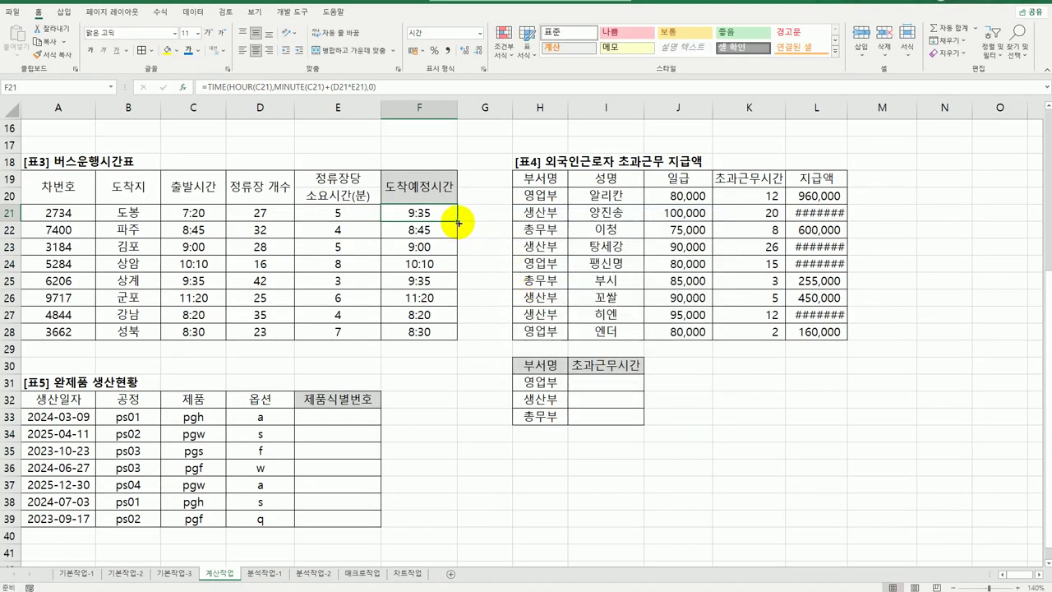
left_click_drag(458, 221, 467, 339)
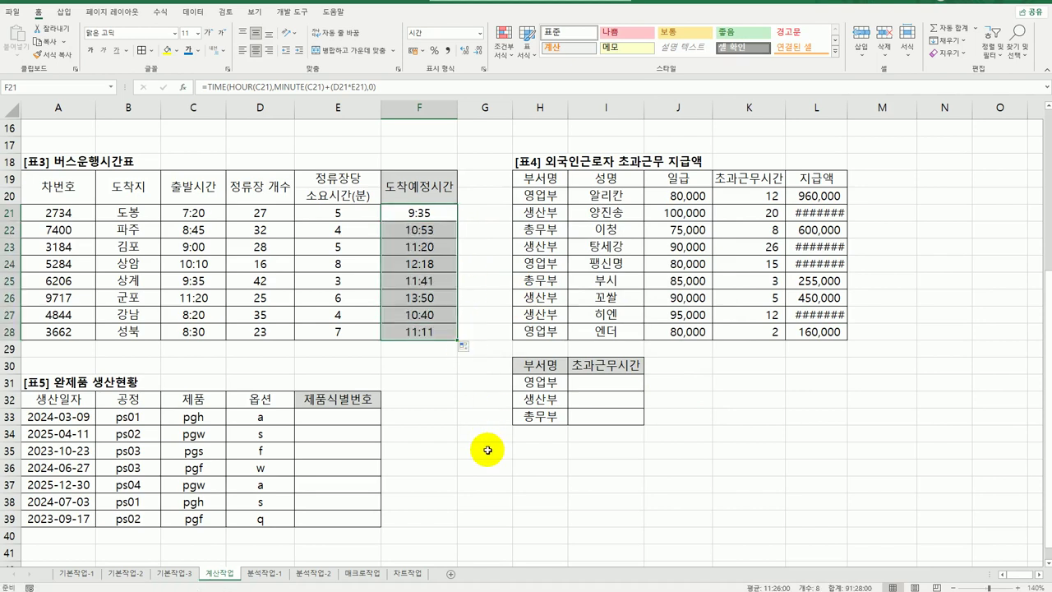
left_click(428, 333)
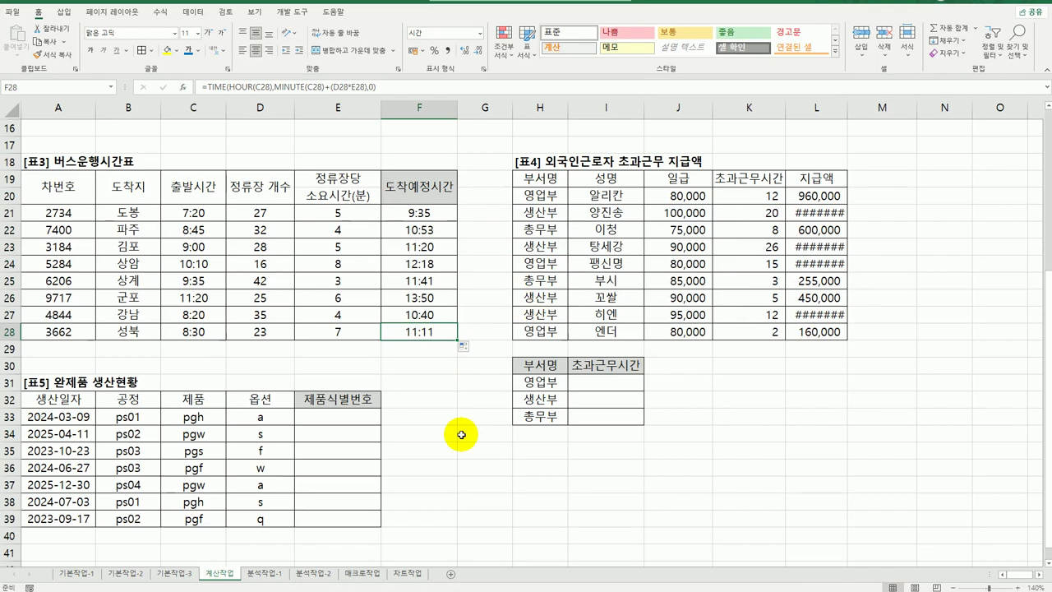
Auto-fit the width of column L to the 지급액 amounts in 표4.
left_click(603, 382)
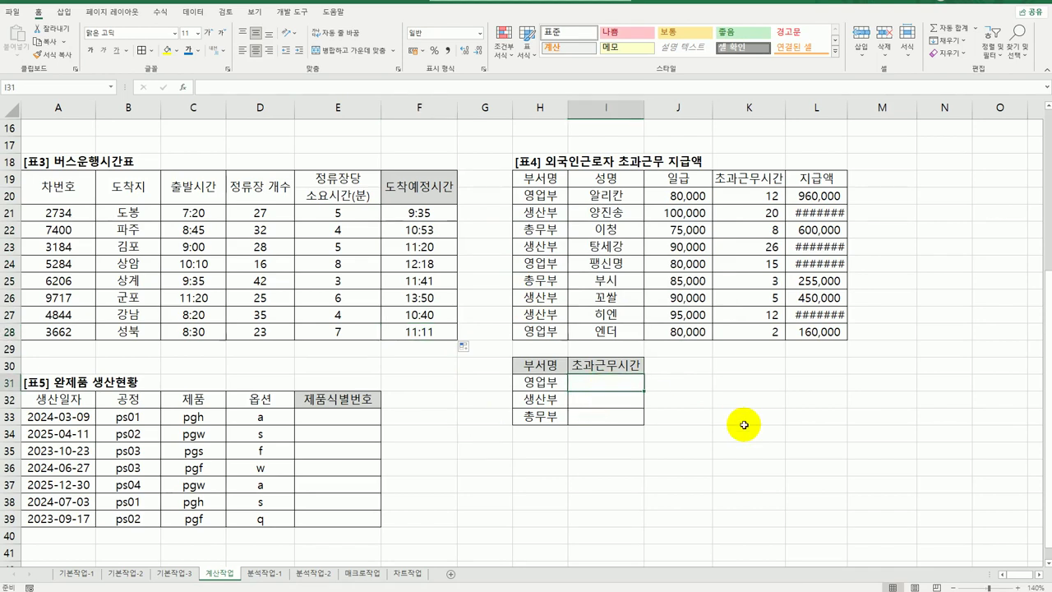
left_click(541, 196)
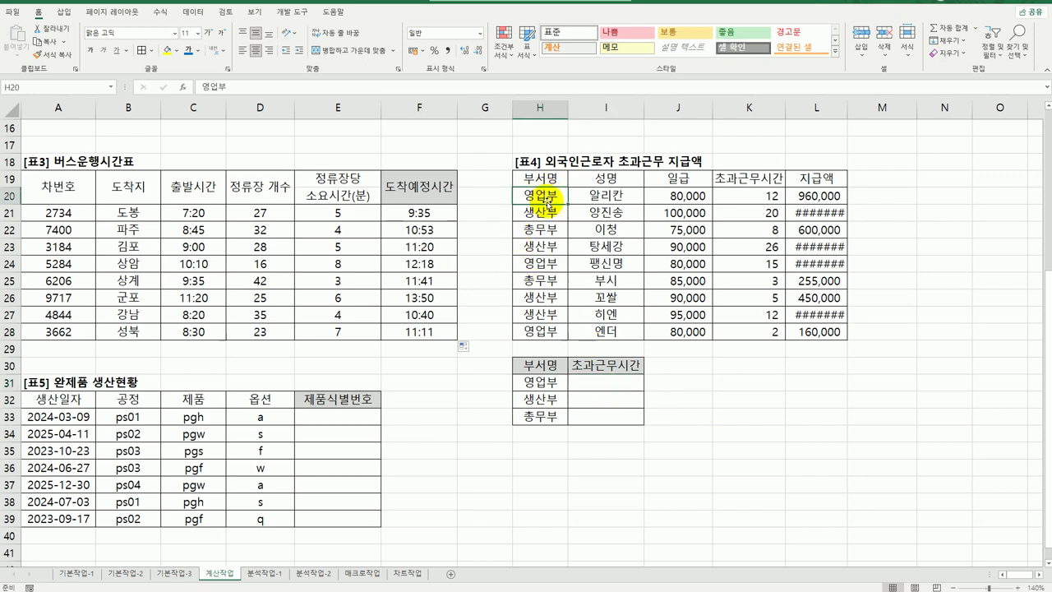
left_click(726, 194)
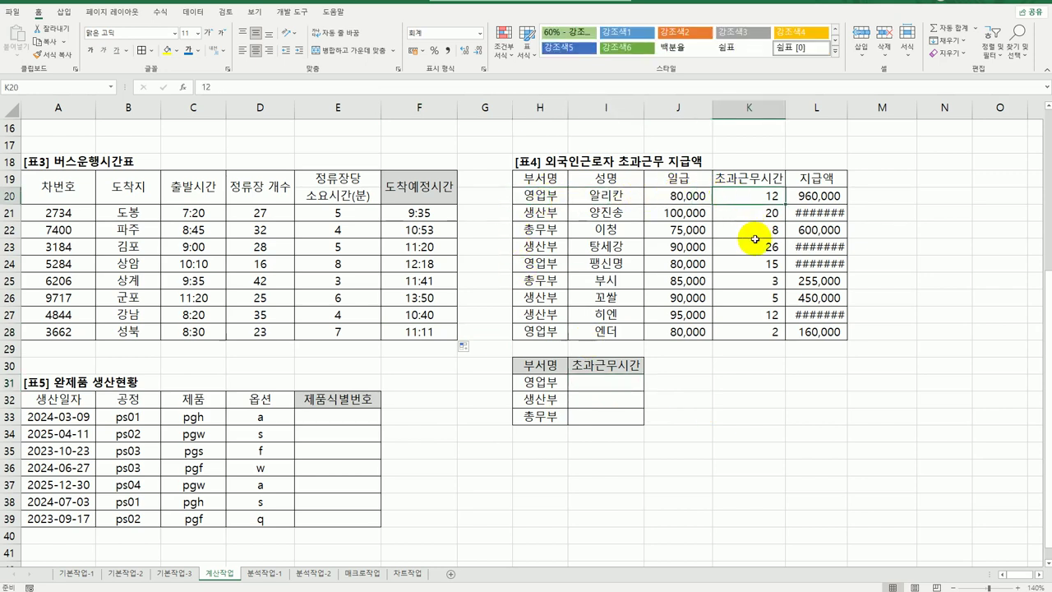
double_click(845, 113)
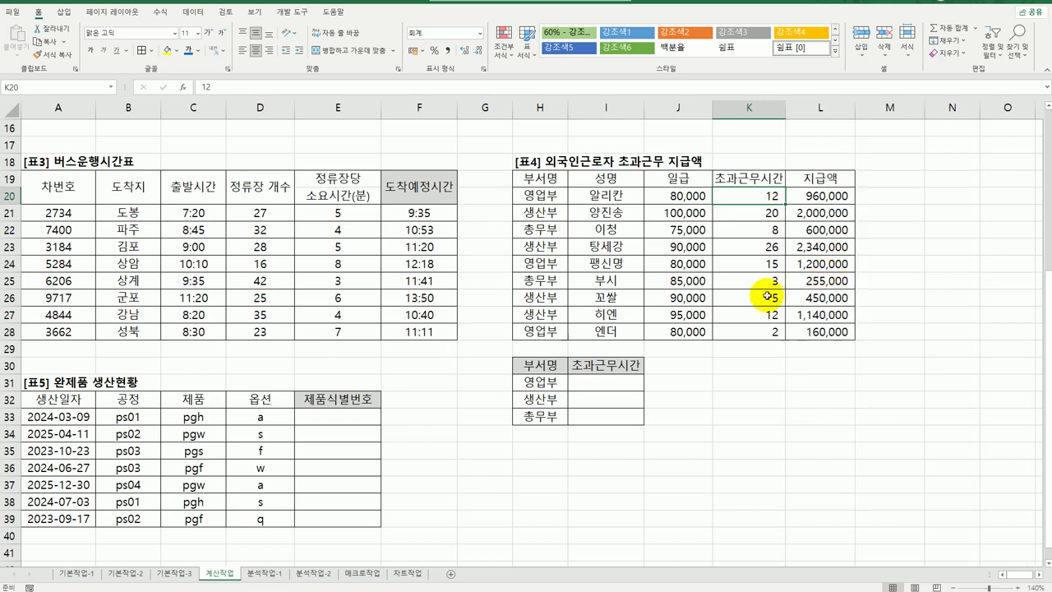
In I31, start a SUMIF formula for 영업부's 초과근무시간 and open the function's arguments.
left_click(606, 382)
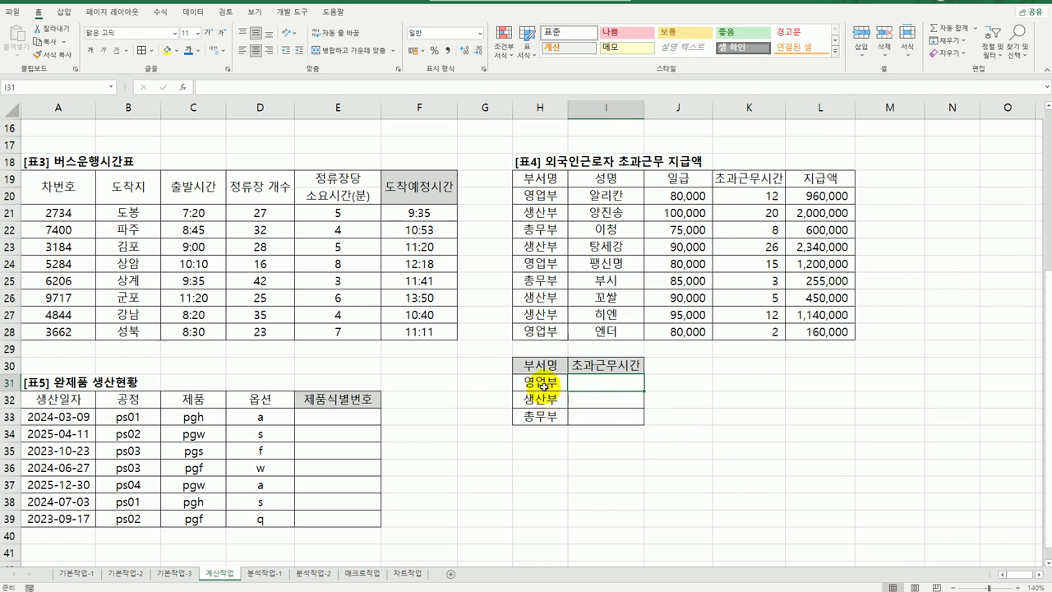
left_click_drag(544, 384, 546, 423)
left_click(604, 381)
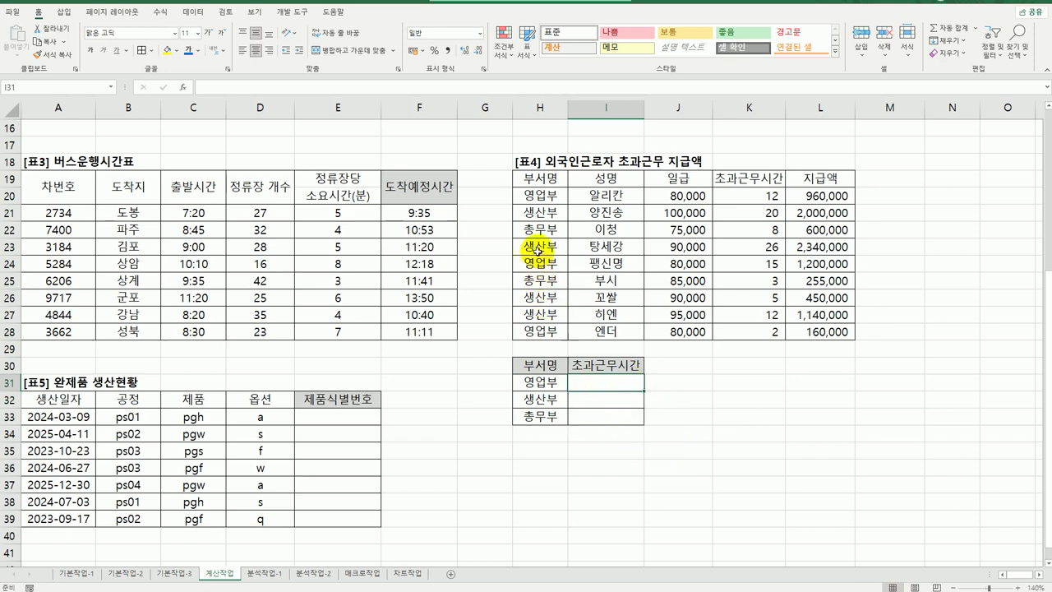
left_click_drag(540, 199, 540, 332)
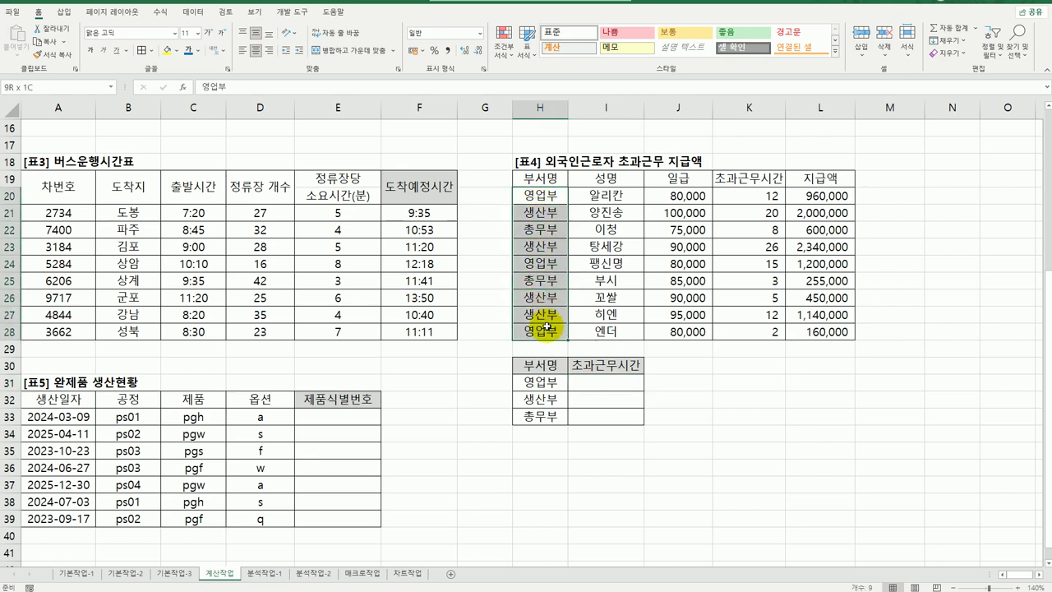
left_click(595, 383)
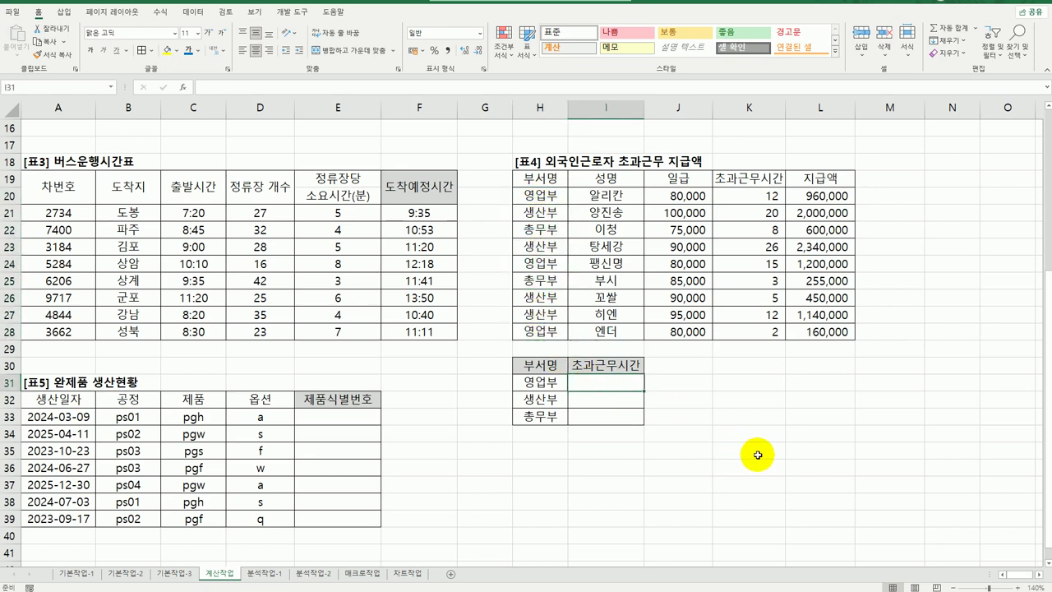
type("=")
type("sumif")
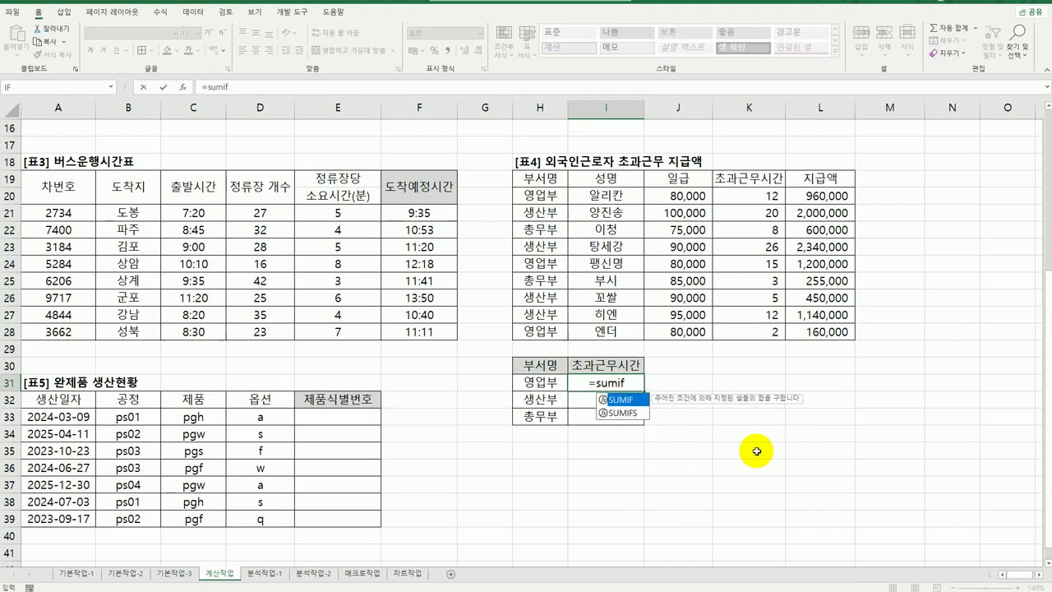
double_click(626, 400)
left_click(186, 87)
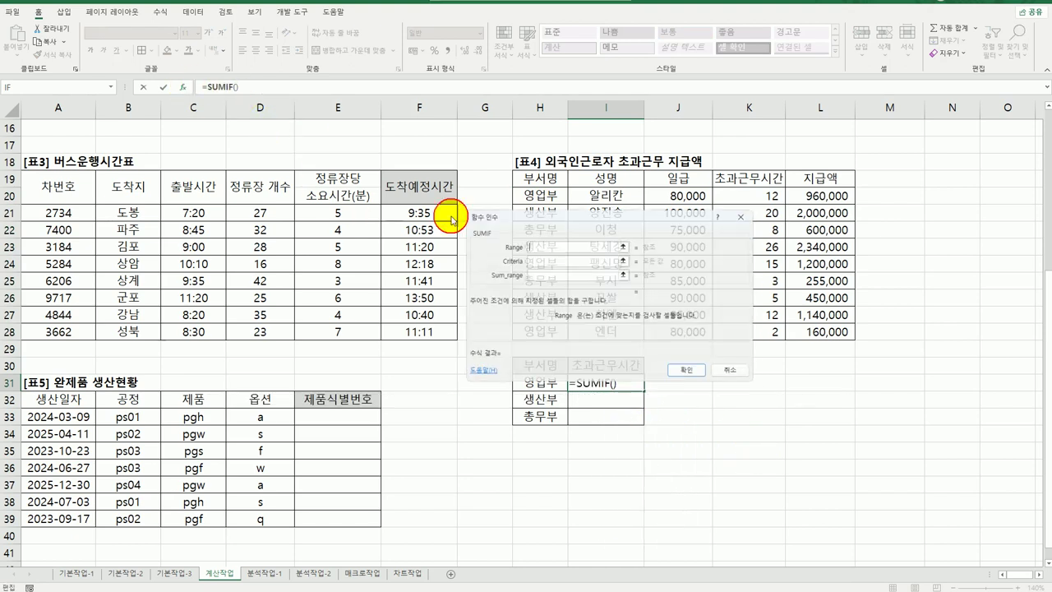
Set SUMIF's Range argument to 표4's 부서명 cells as the absolute reference $H$20:$H$28.
left_click_drag(552, 207, 238, 254)
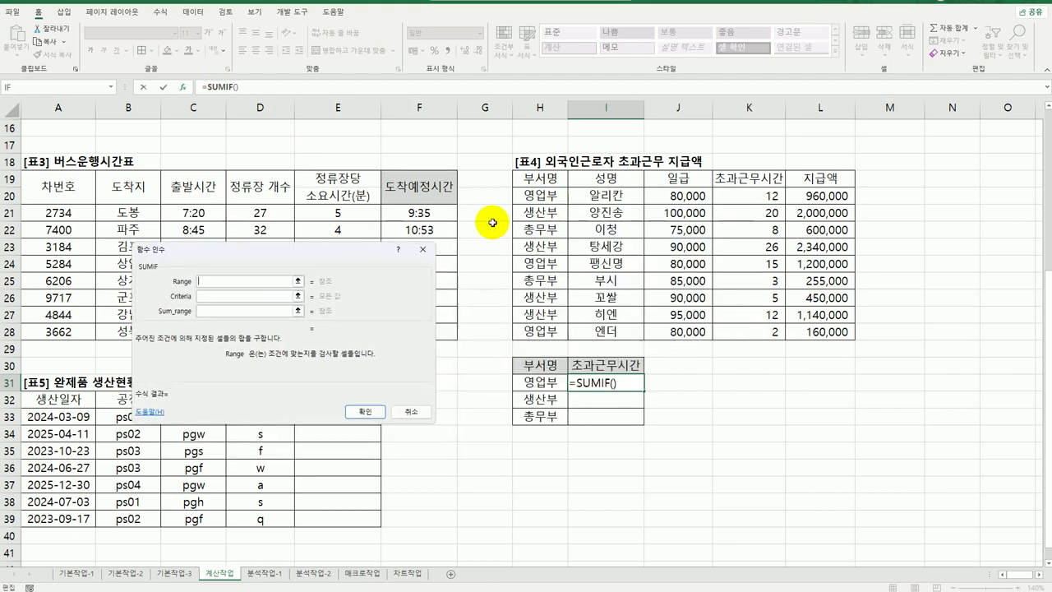
left_click_drag(533, 198, 538, 335)
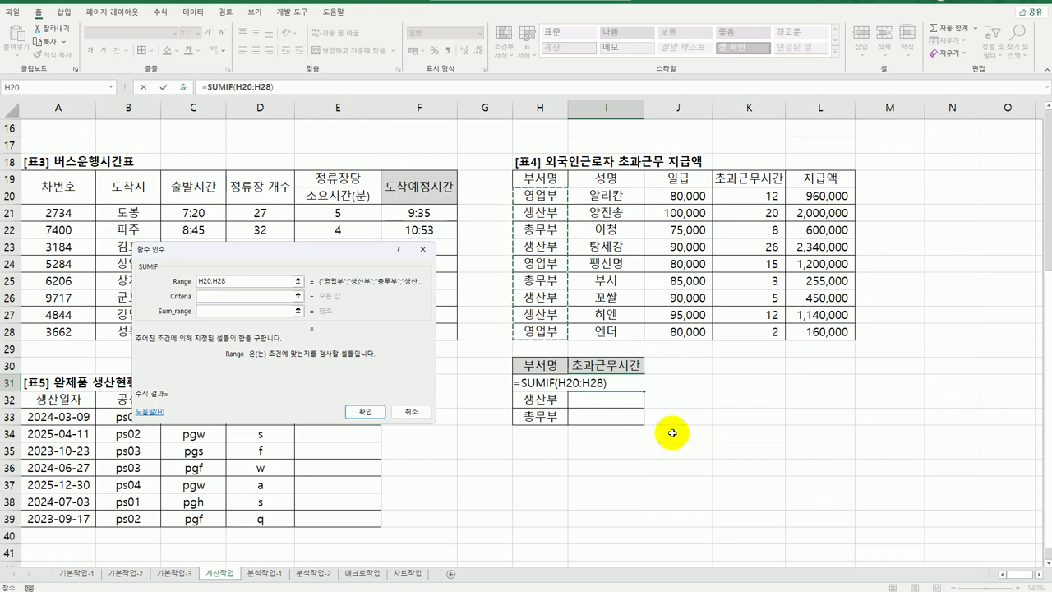
key("F4")
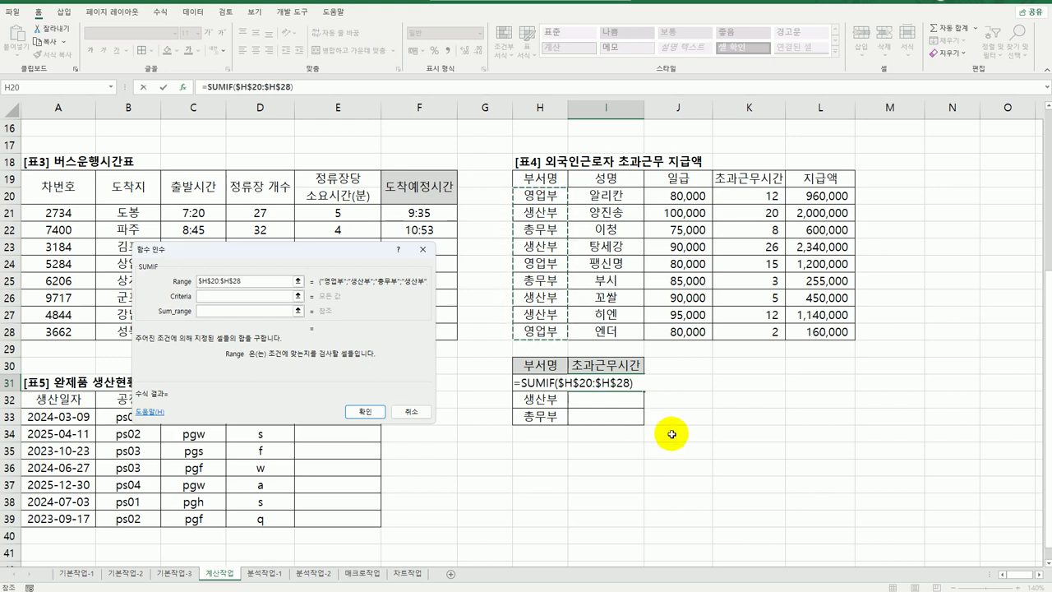
Set SUMIF's Criteria to H31 and its Sum_range to 표4's 초과근무시간 cells as the absolute reference $K$20:$K$28.
left_click(244, 301)
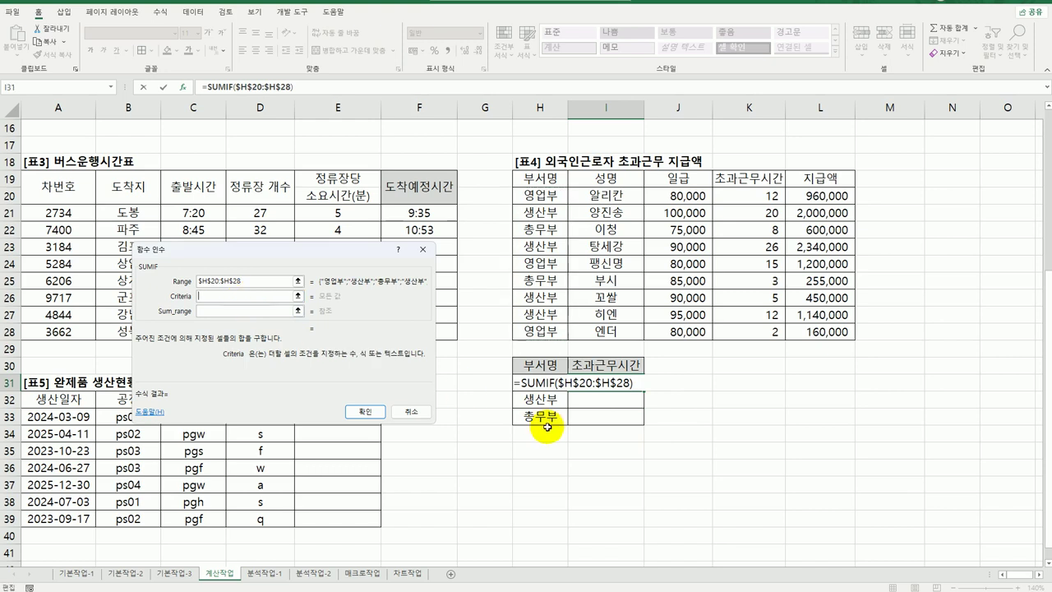
left_click(536, 382)
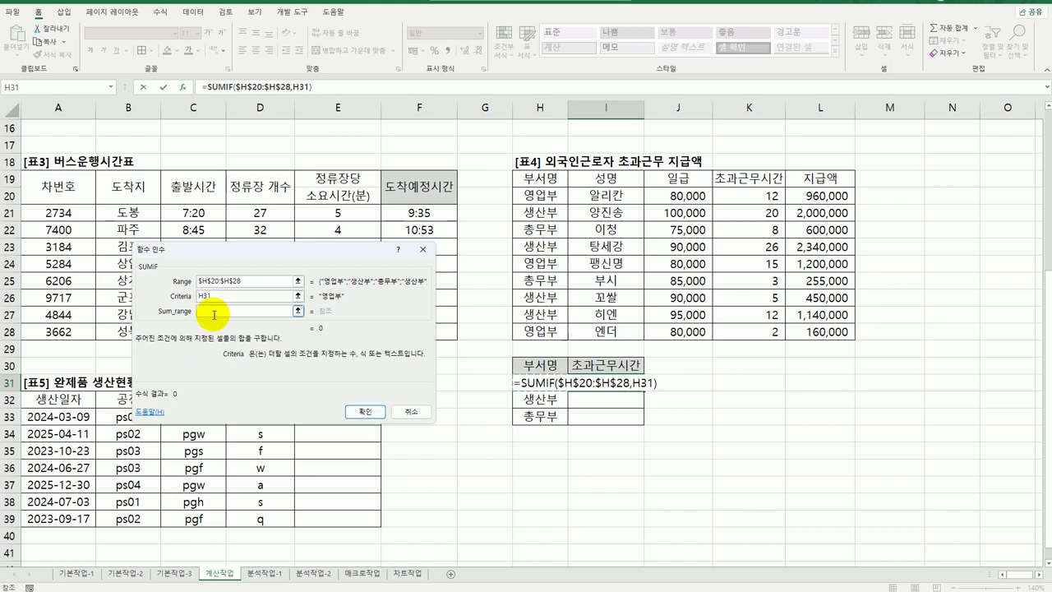
left_click(215, 313)
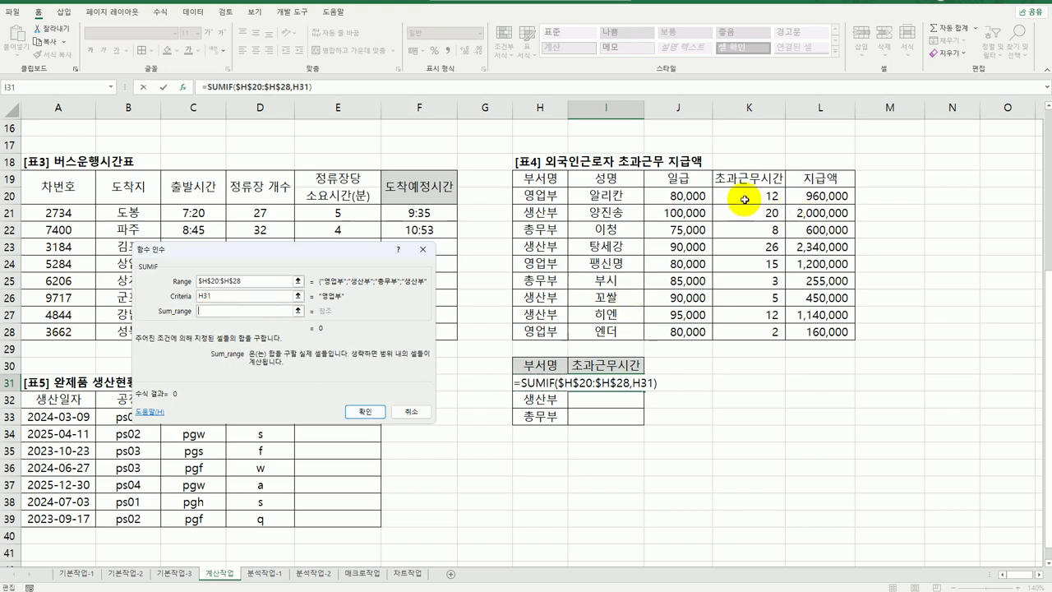
left_click_drag(747, 197, 756, 331)
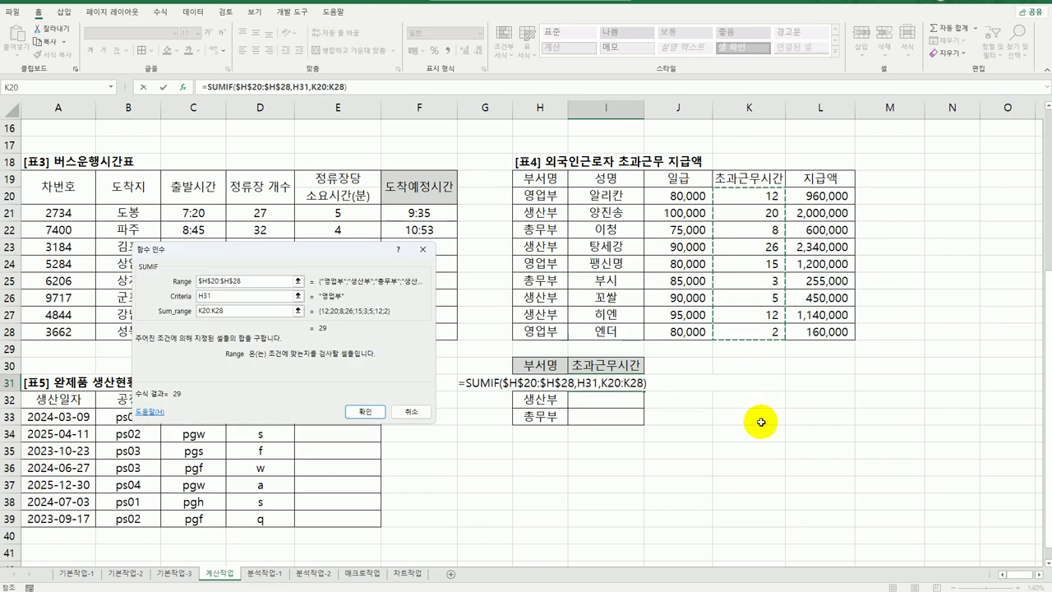
key("F4")
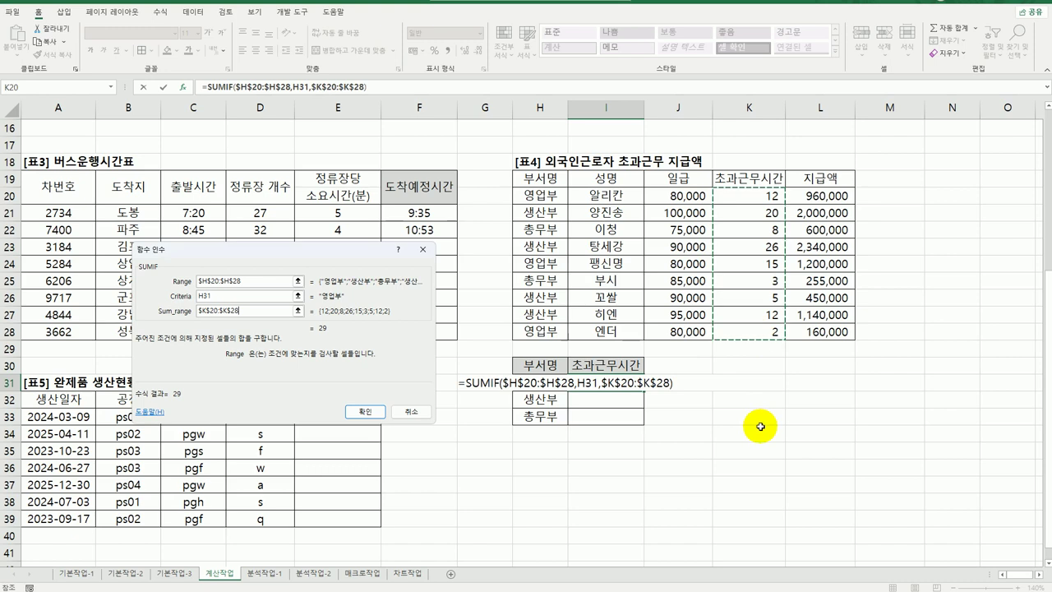
Accept the SUMIF formula in I31 and fill it down to I33 for 생산부 and 총무부.
left_click(364, 411)
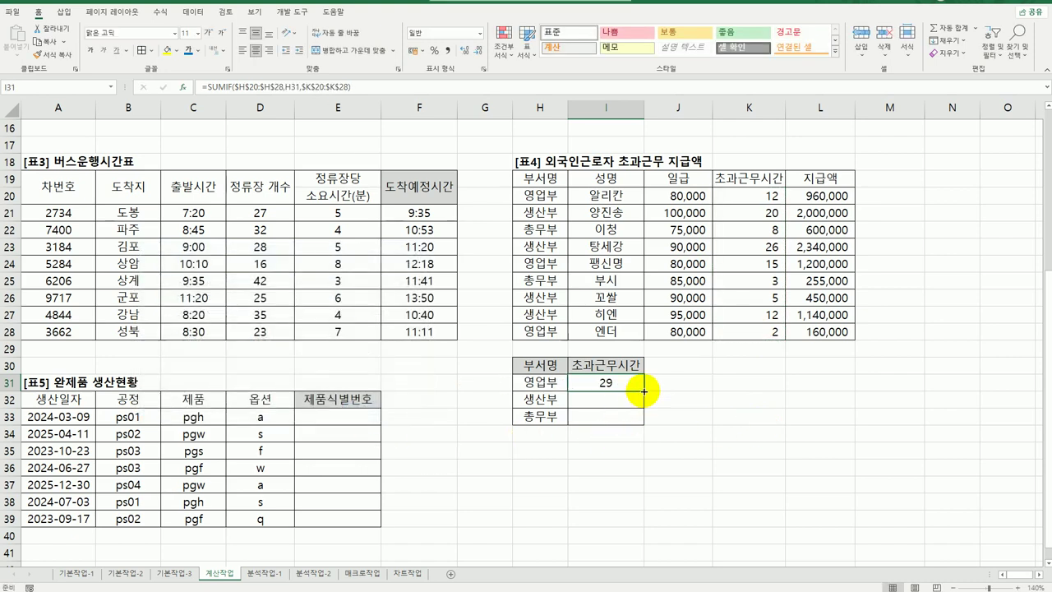
left_click_drag(644, 391, 637, 418)
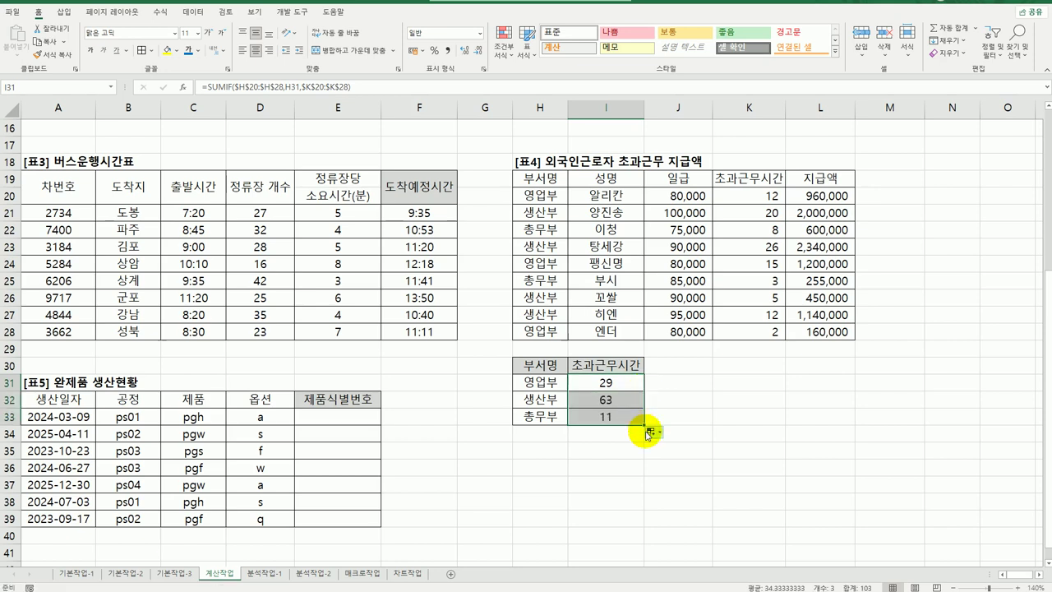
left_click(604, 480)
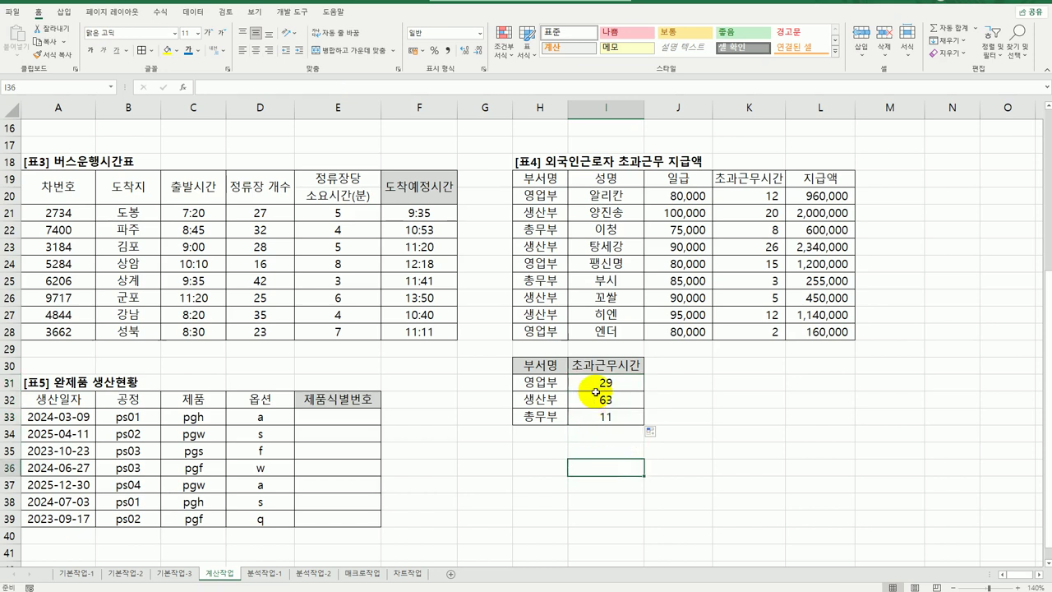
left_click(594, 383)
In E33 of 표5, start the 제품식별번호 formula by joining 제품 and 옵션 with hyphens: =C33&"-"&D33&"-"&.
left_click(353, 415)
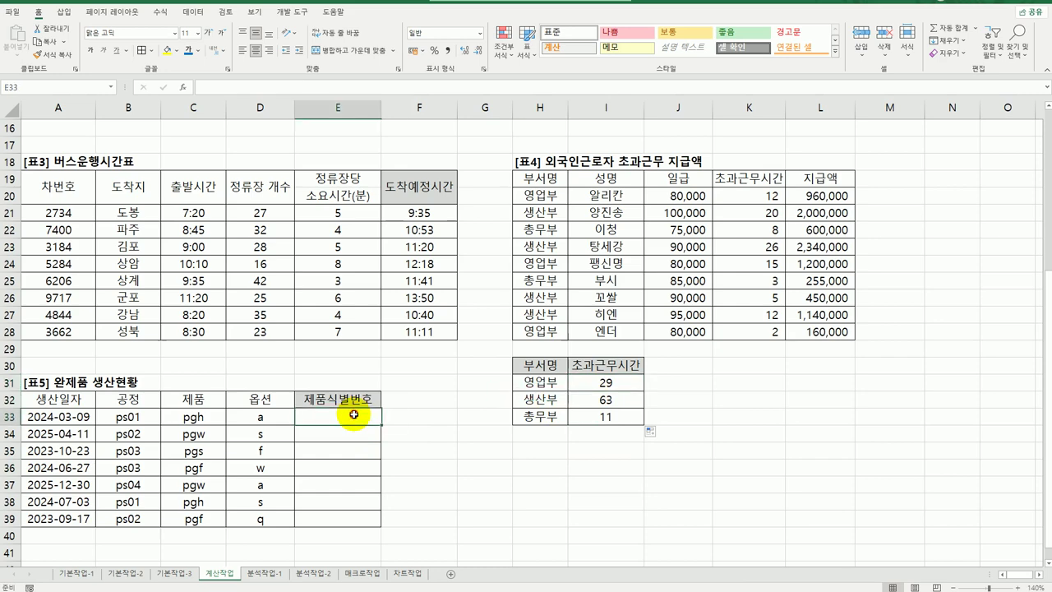
scroll(493, 460, "down", 1)
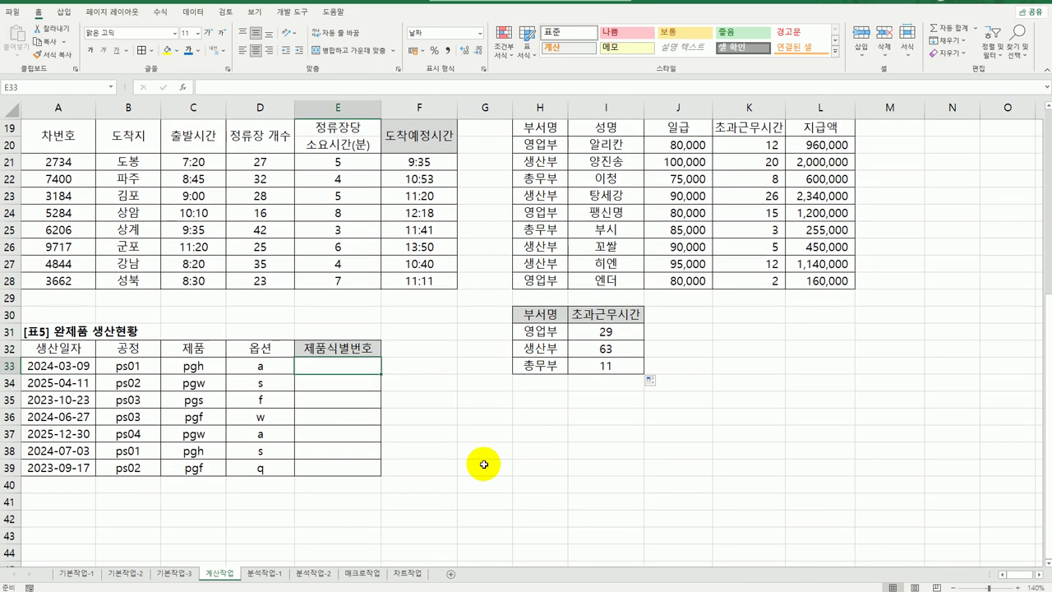
scroll(484, 465, "down", 1)
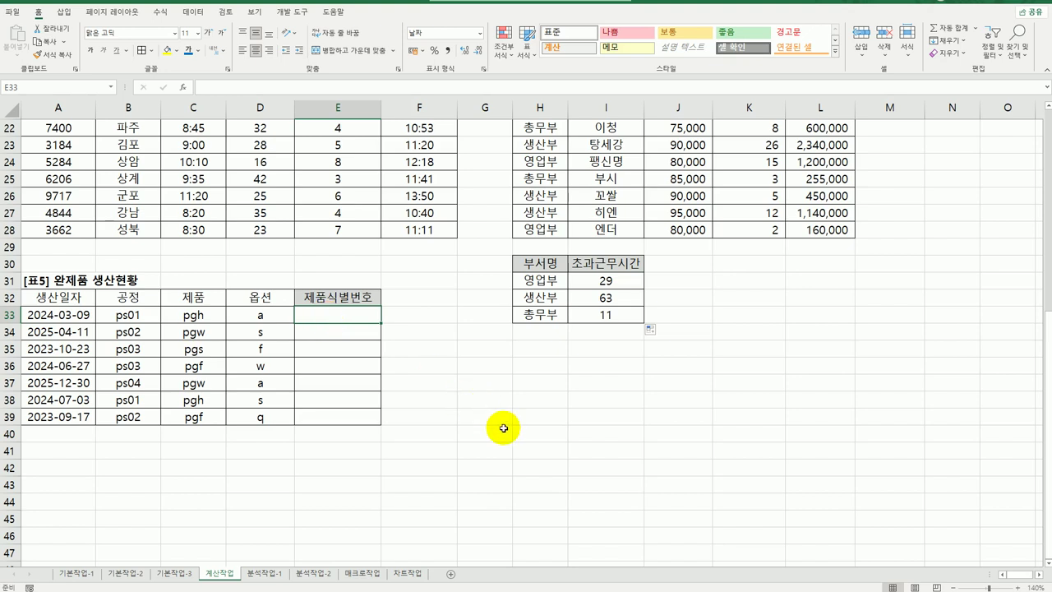
type("=")
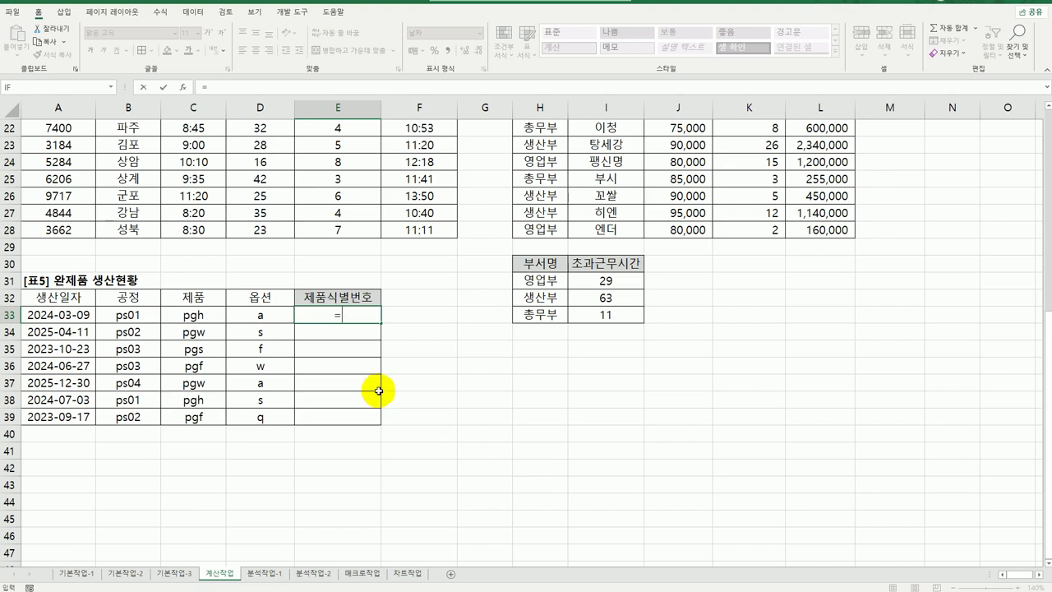
left_click(193, 314)
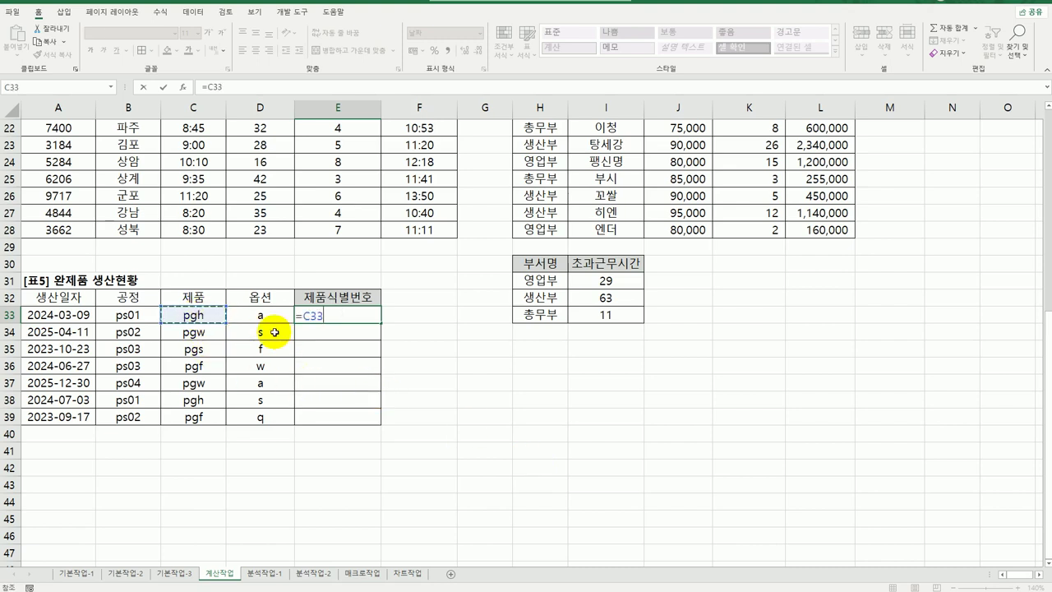
type("&")
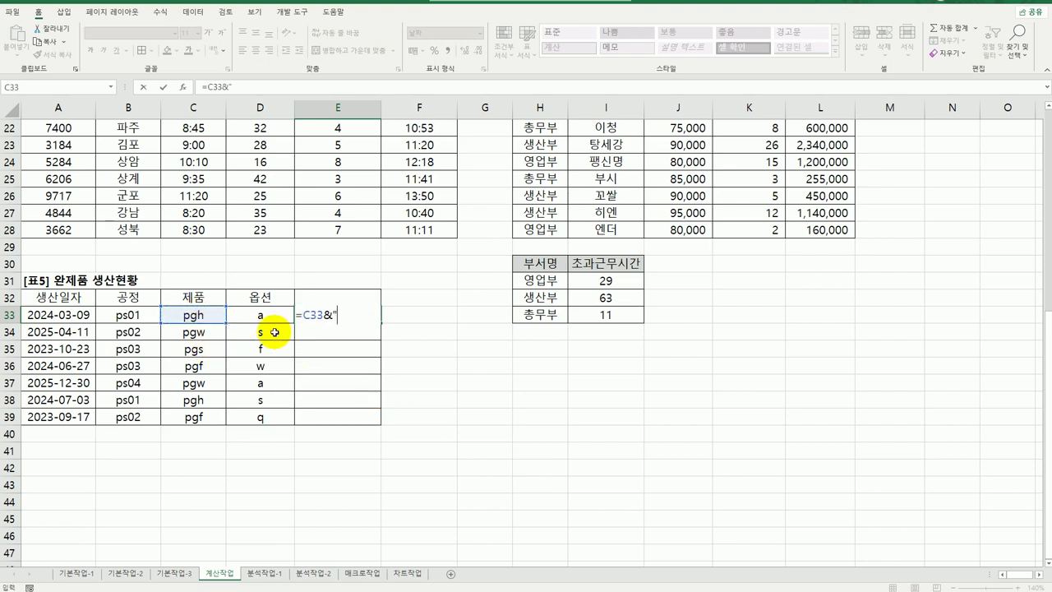
type("\"-\"&")
left_click(265, 314)
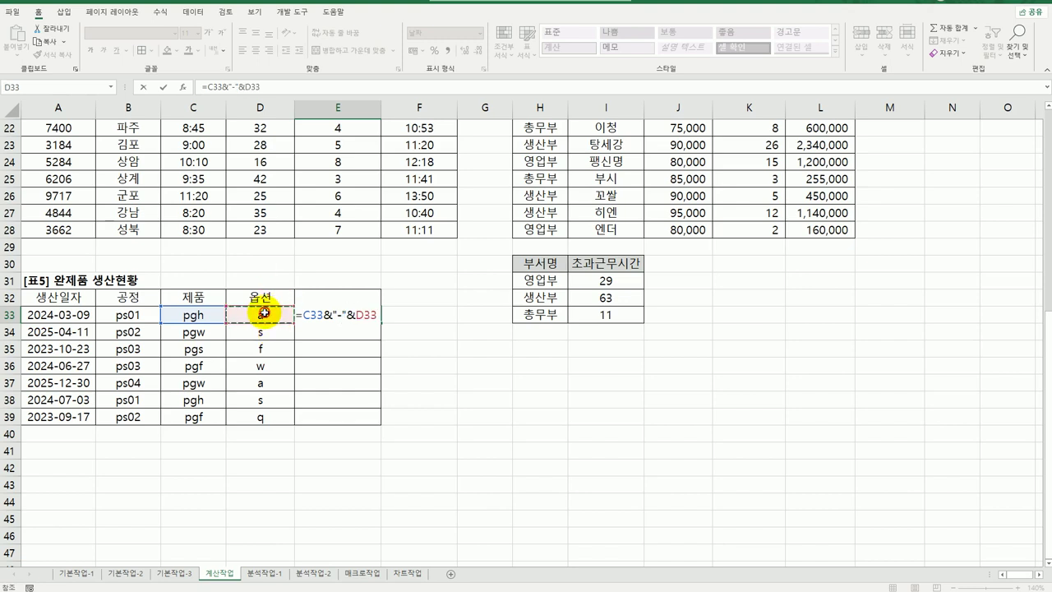
type("&\"-\"&")
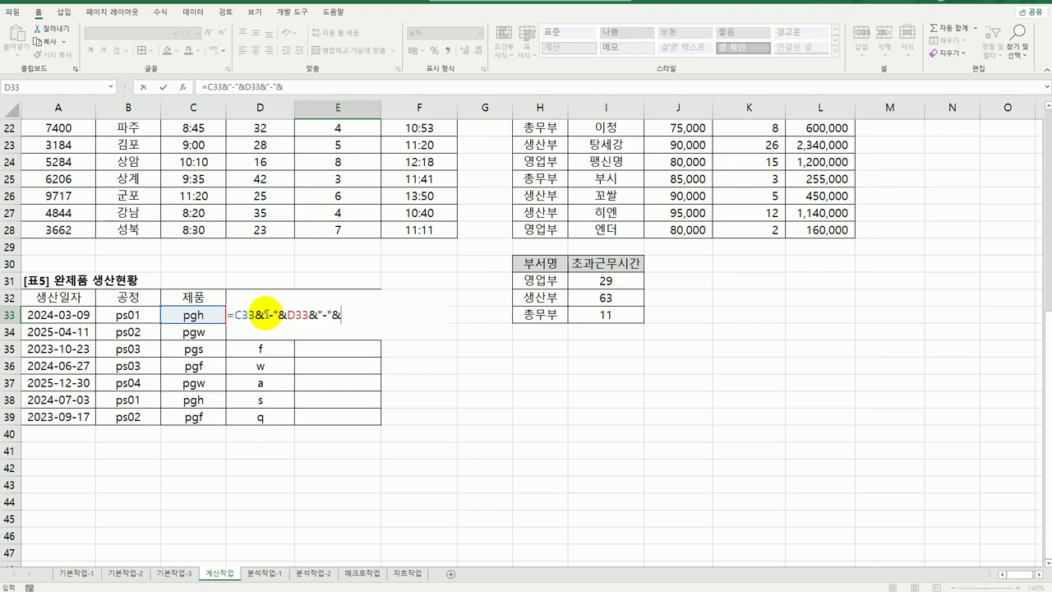
Append a RIGHT function to the E33 formula with Text B33 and Num_chars 1, and accept the formula.
type("ri")
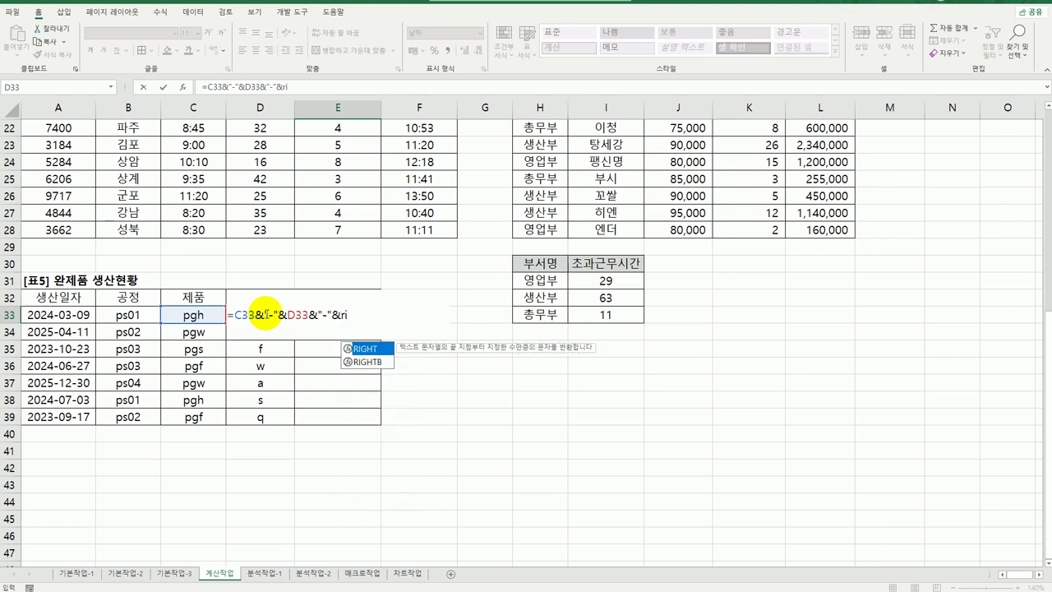
double_click(368, 349)
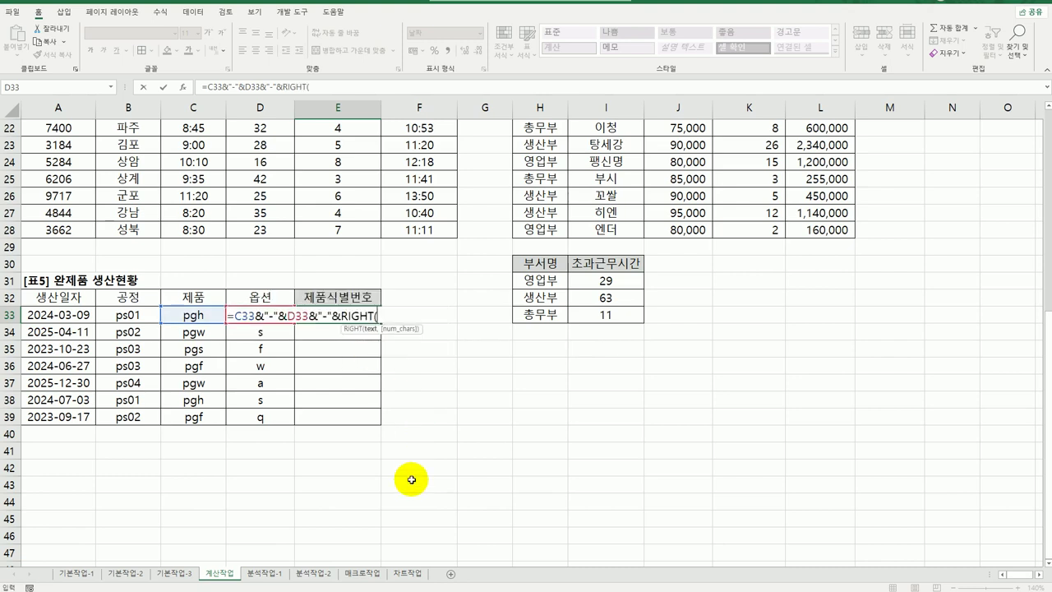
left_click(183, 86)
left_click_drag(307, 264, 601, 349)
left_click(122, 315)
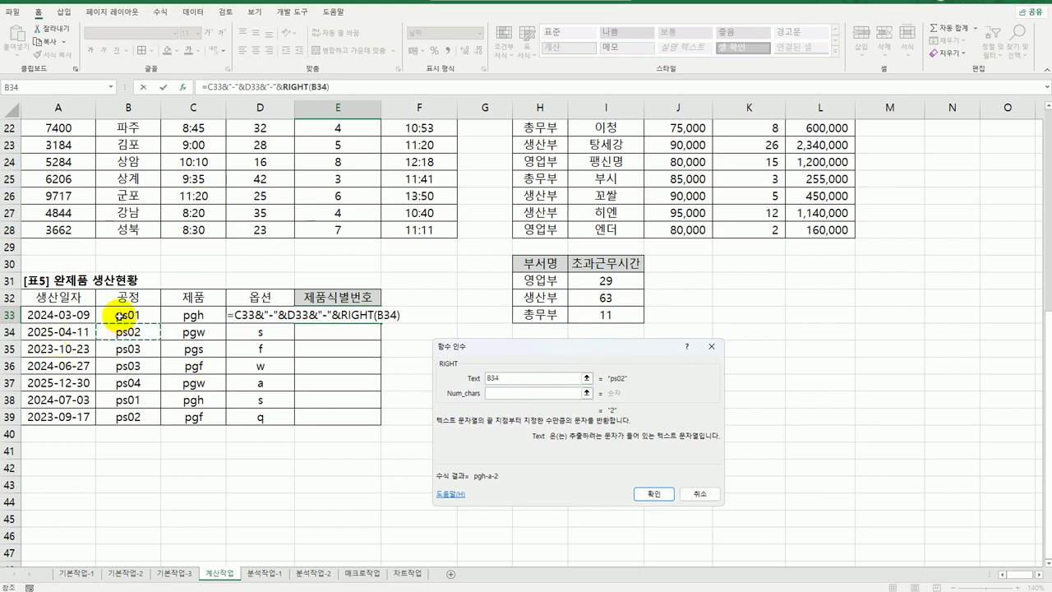
left_click(516, 393)
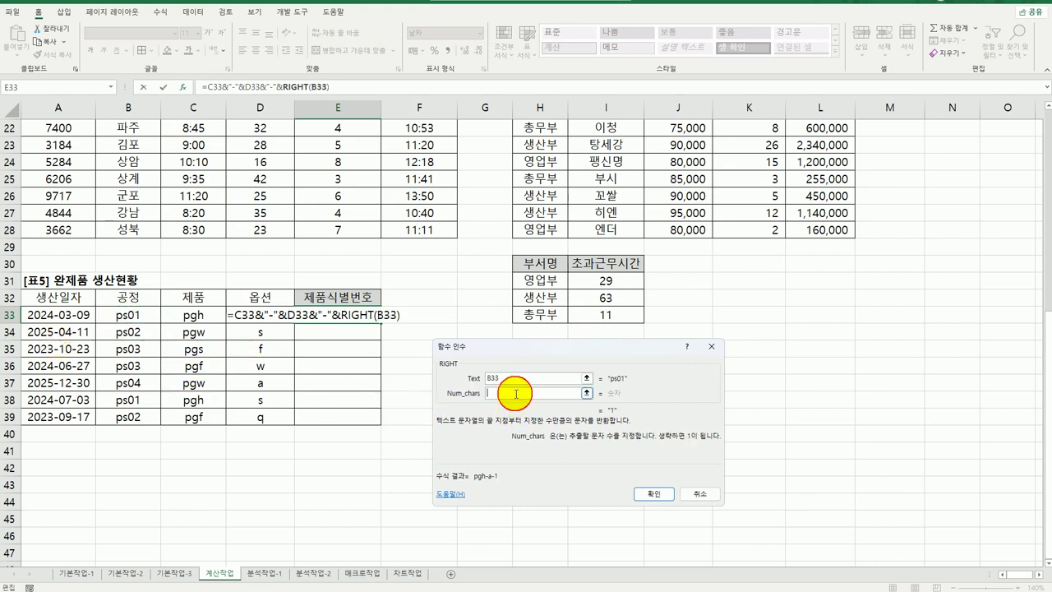
type("1")
left_click(643, 494)
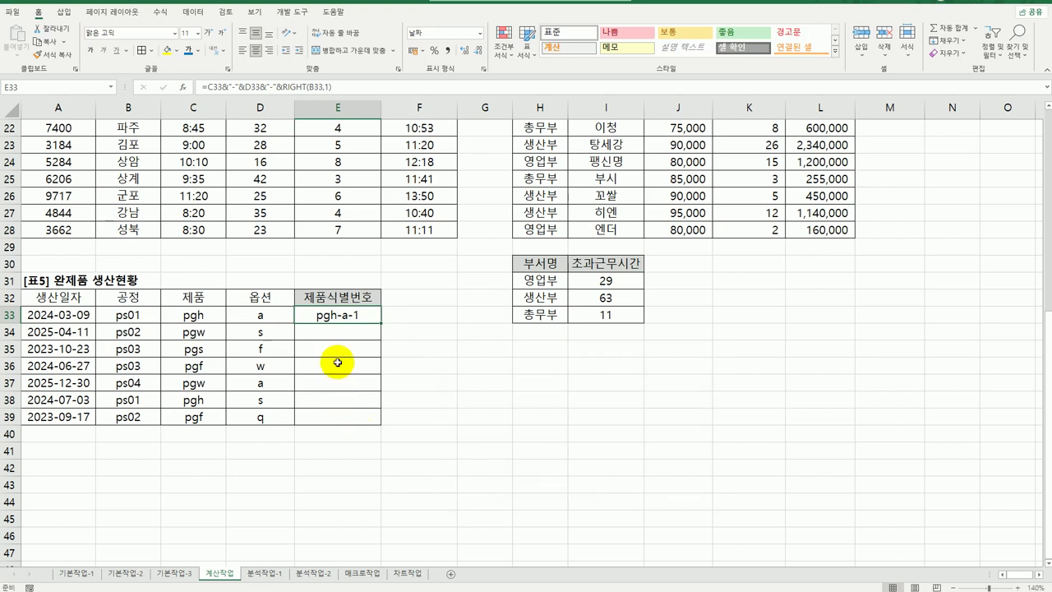
Wrap the whole E33 formula in UPPER so it reads =UPPER(C33&"-"&D33&"-"&RIGHT(B33,1)).
double_click(326, 318)
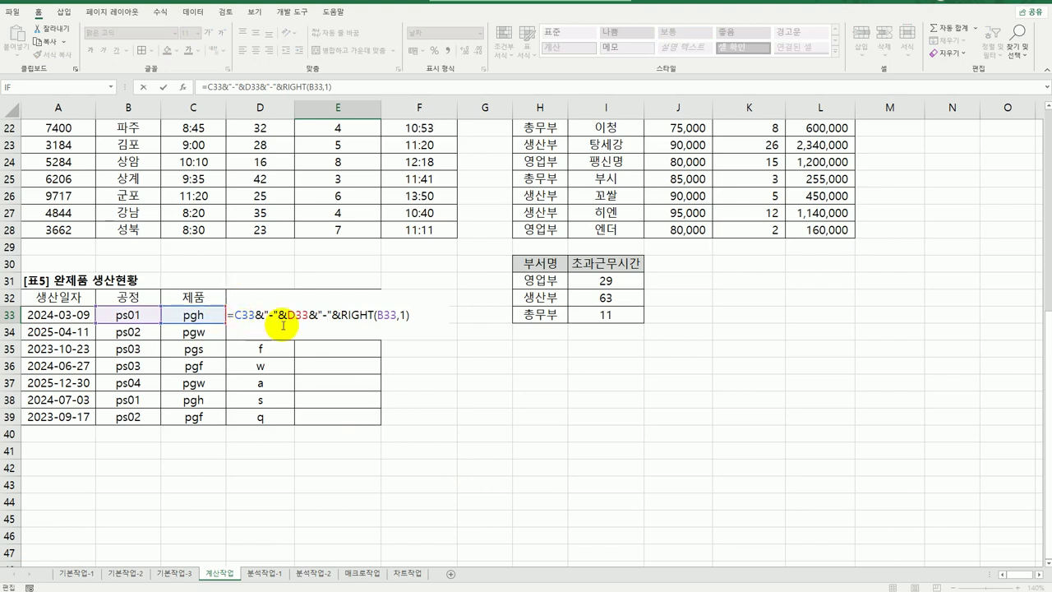
left_click(235, 314)
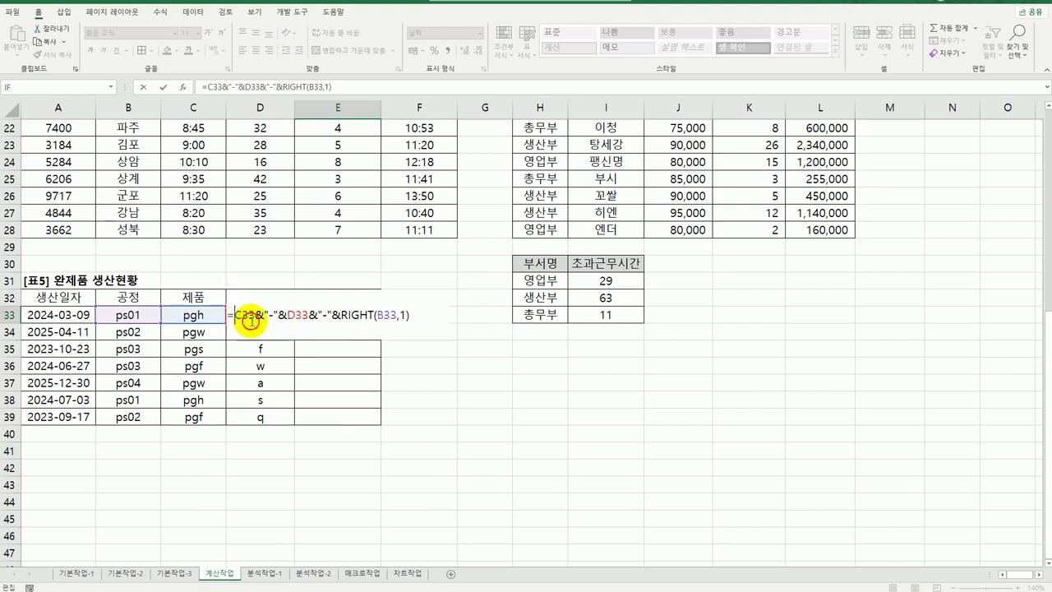
type("up")
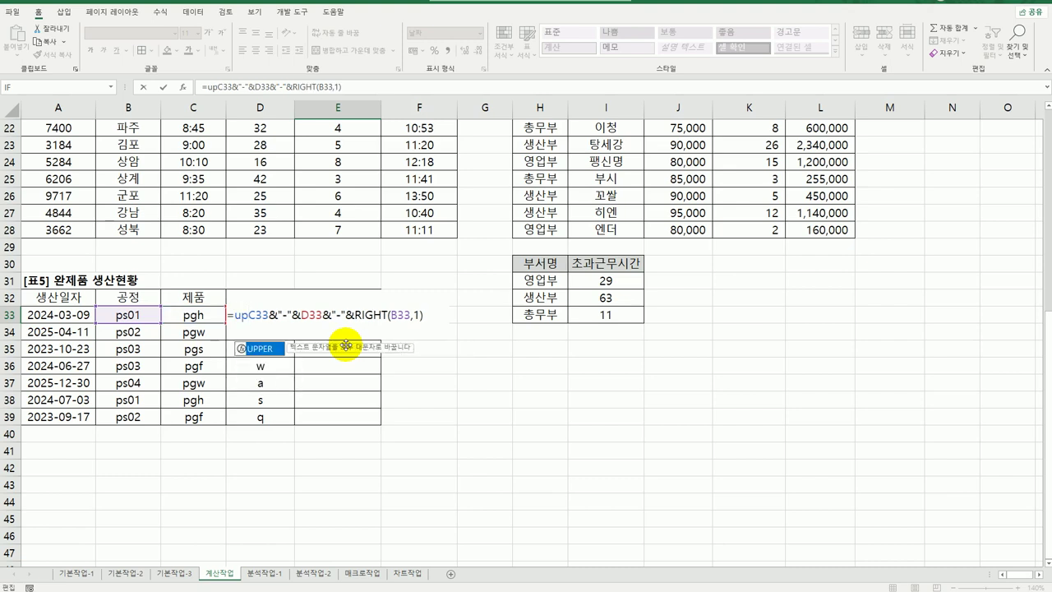
double_click(261, 349)
left_click(447, 317)
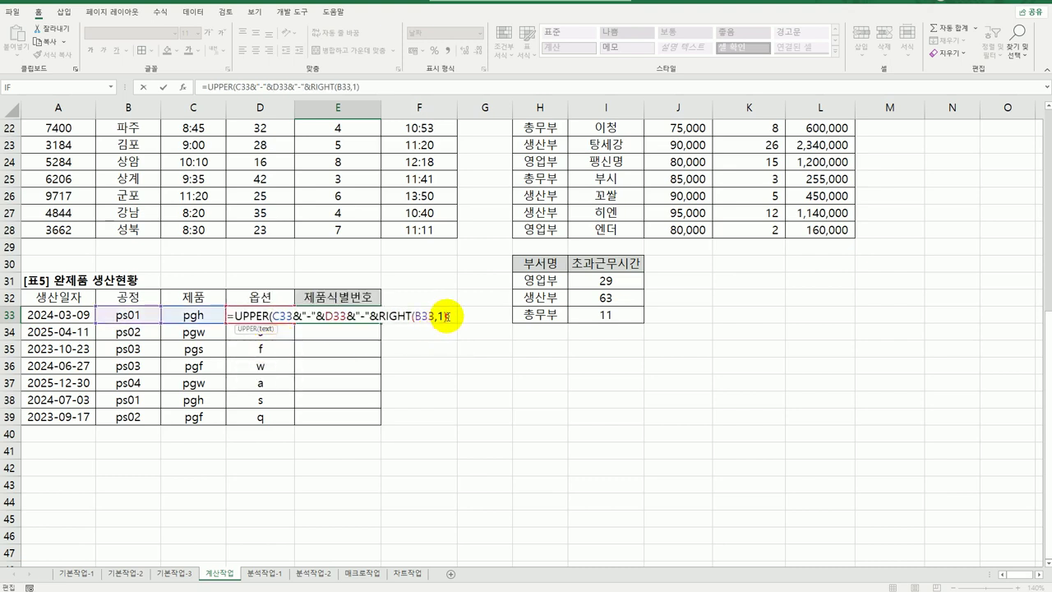
type(")")
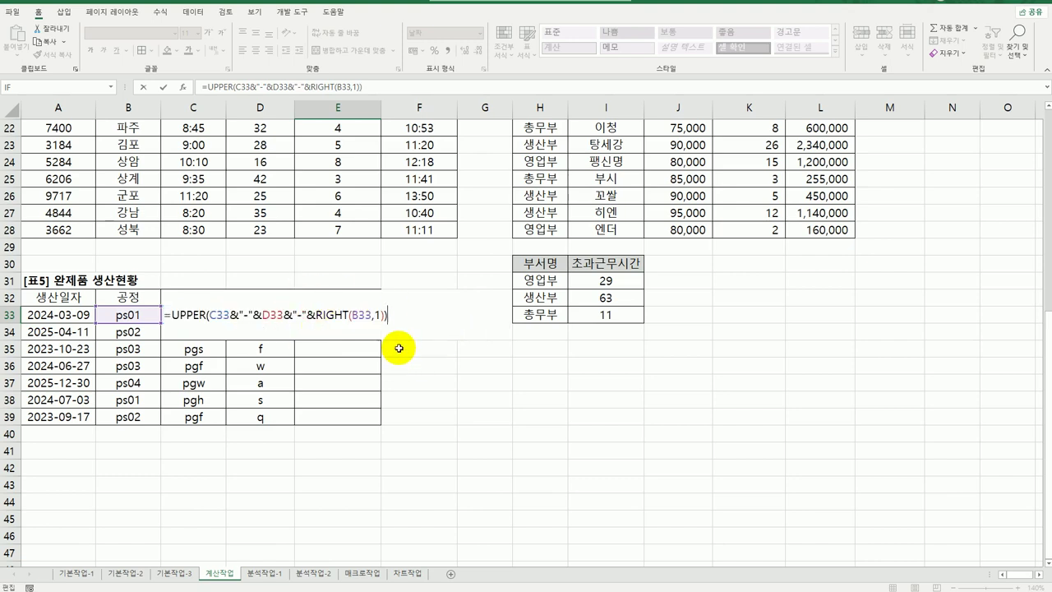
key("Return")
Fill the UPPER formula down the 제품식별번호 column to E39 and review the formula in E33 without changing it.
left_click(372, 317)
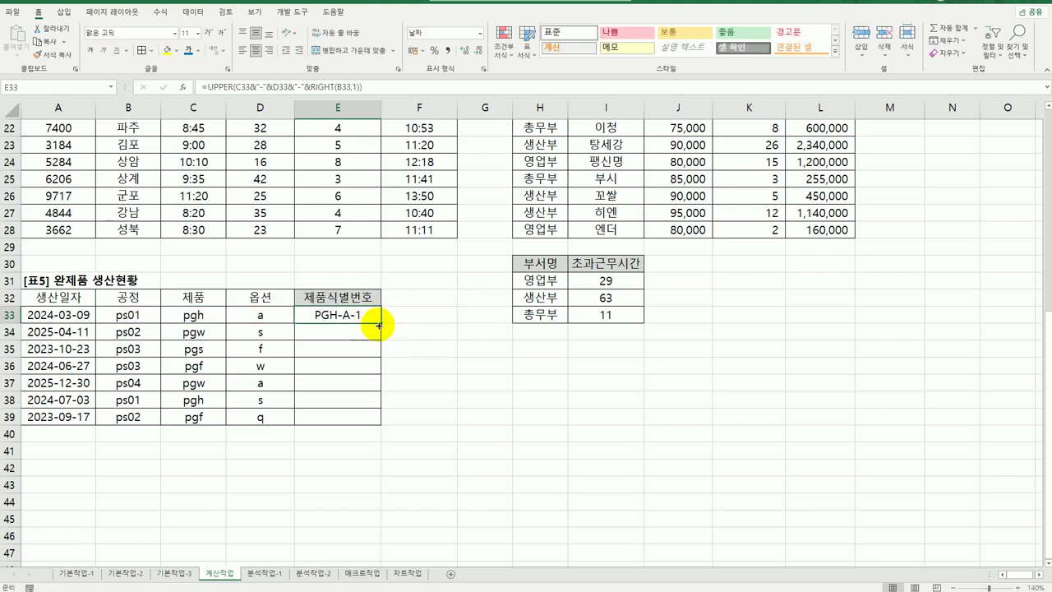
left_click_drag(380, 323, 380, 420)
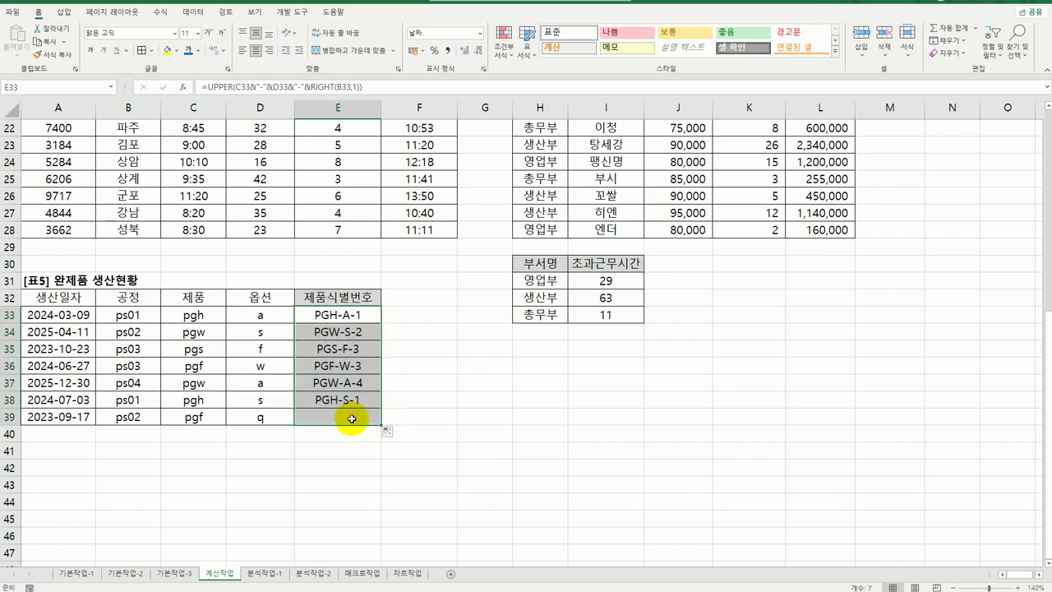
left_click(371, 417)
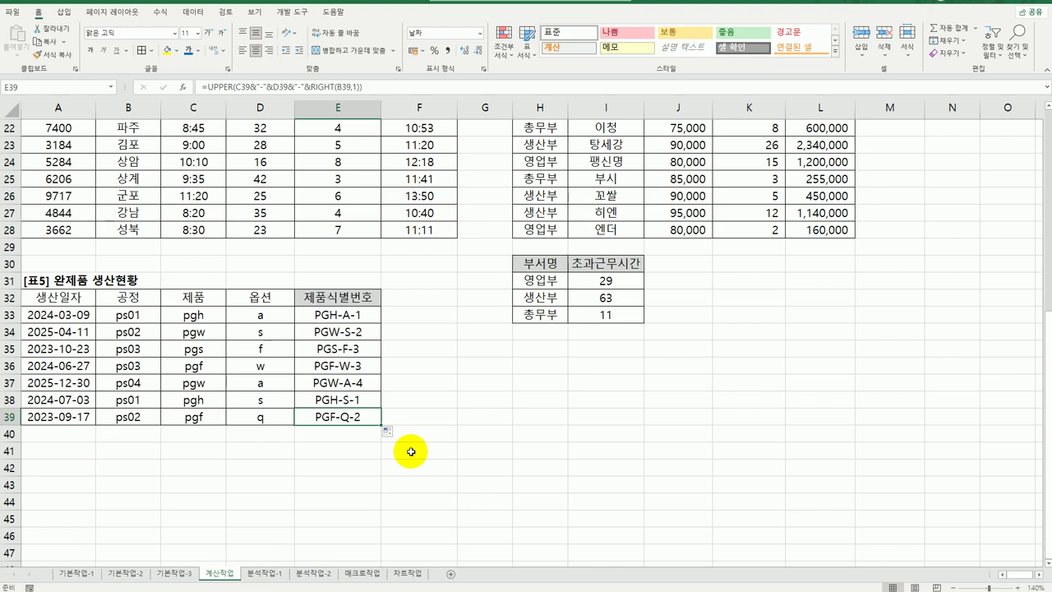
left_click(331, 317)
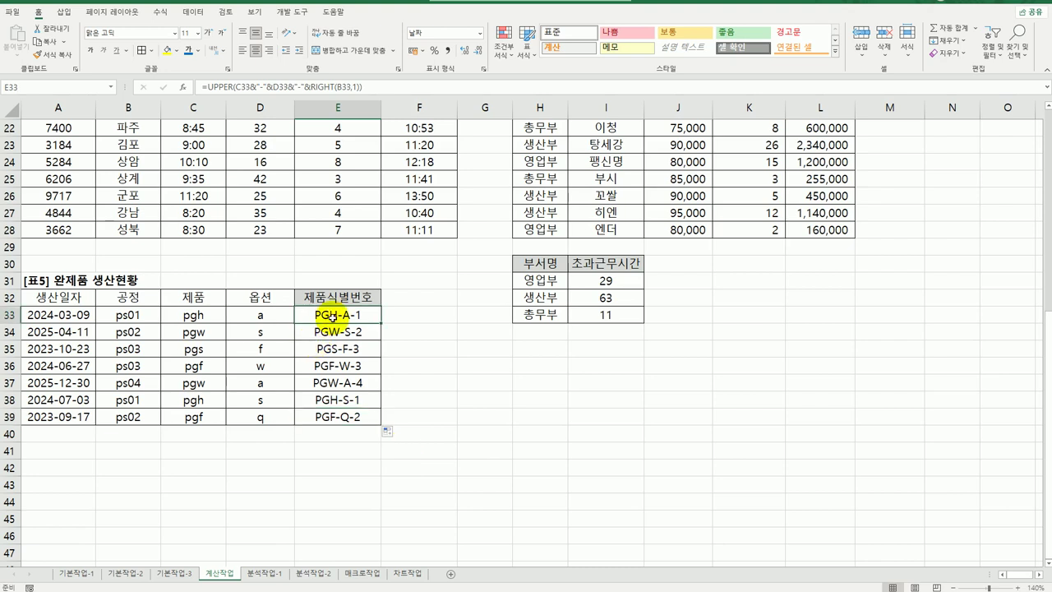
double_click(333, 319)
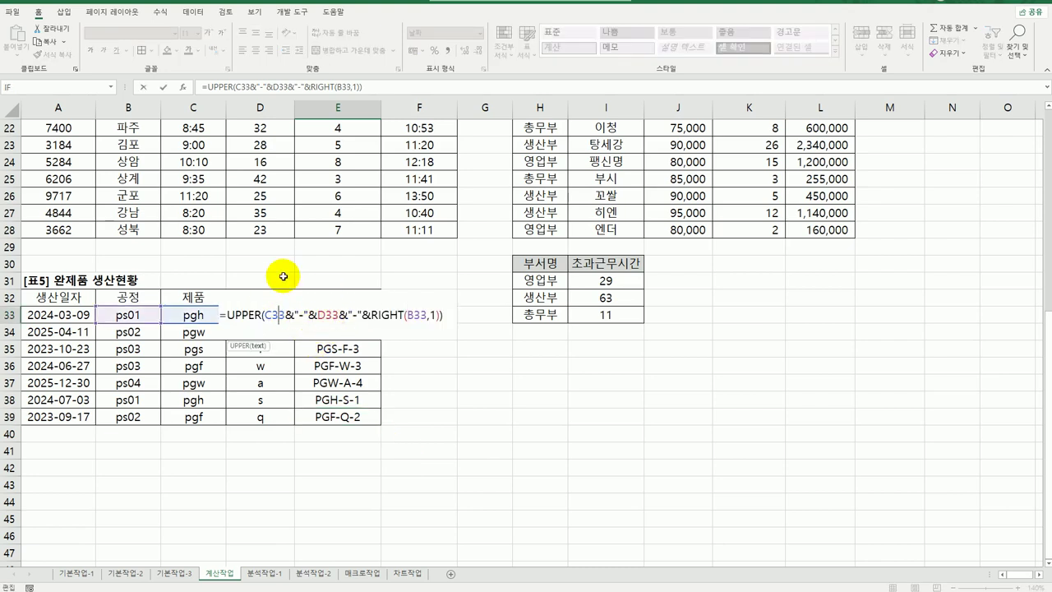
key("Escape")
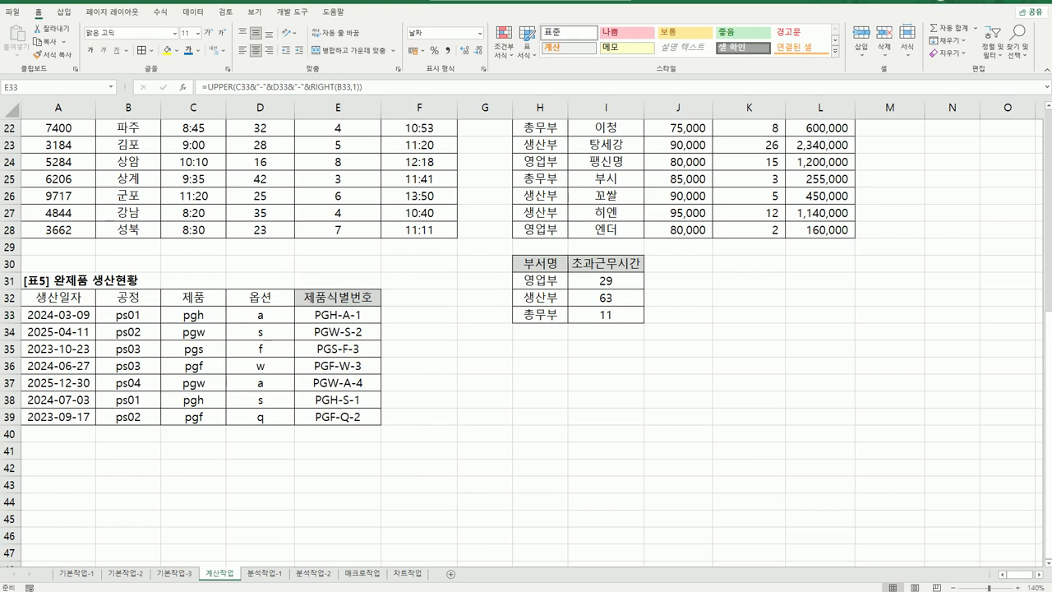
Switch to the 분석작업-1 sheet and select cell E17 in the 차량운송현황 table's 수량 column.
left_click(223, 573)
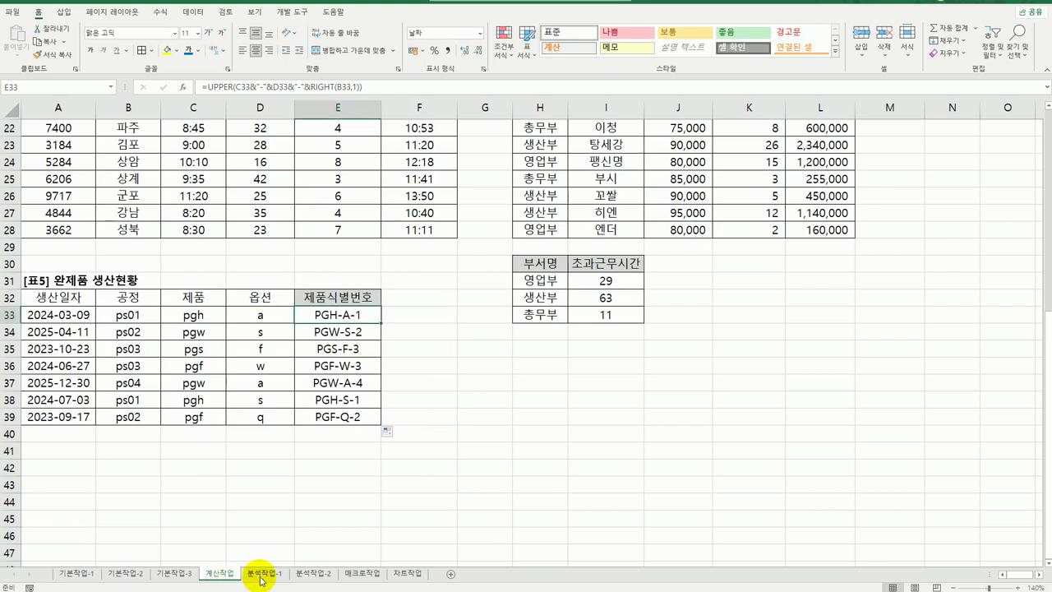
left_click(263, 577)
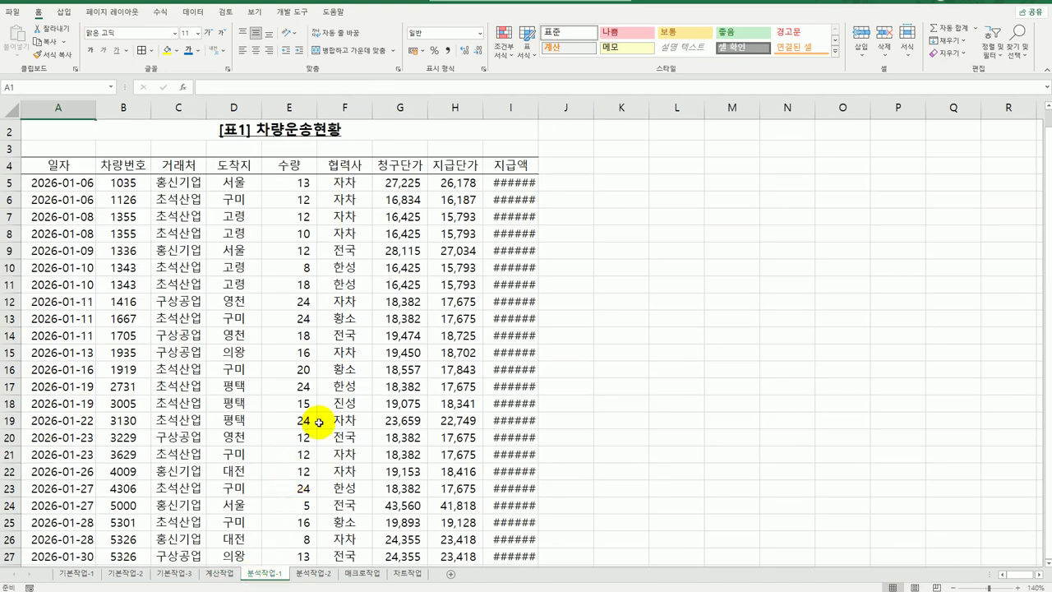
left_click(303, 383)
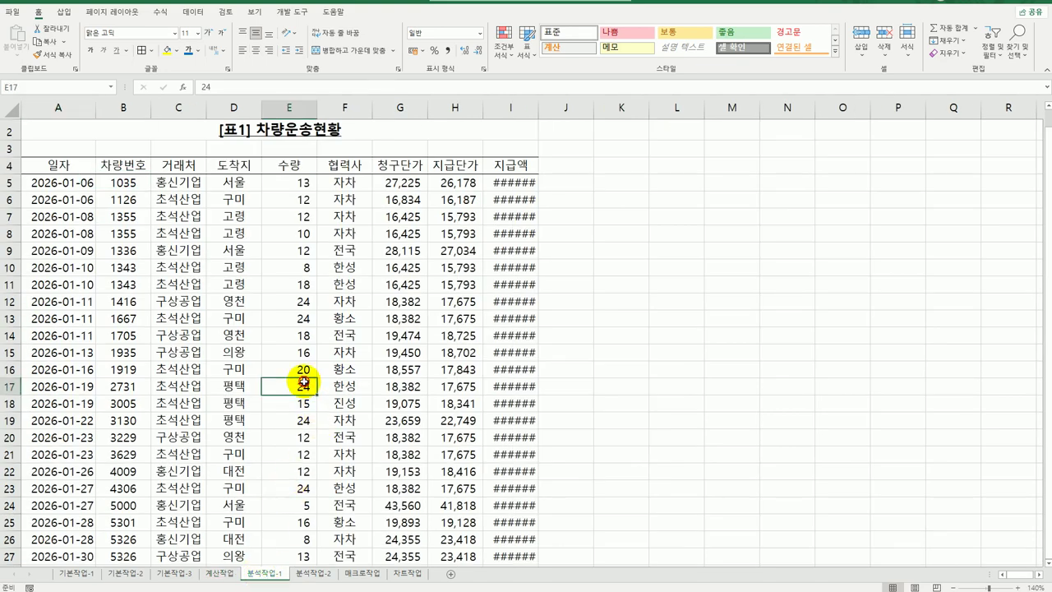
Fit the 지급액 column's width to its contents and set the 차량운송현황 table's first sort level to 거래처, ascending.
double_click(538, 109)
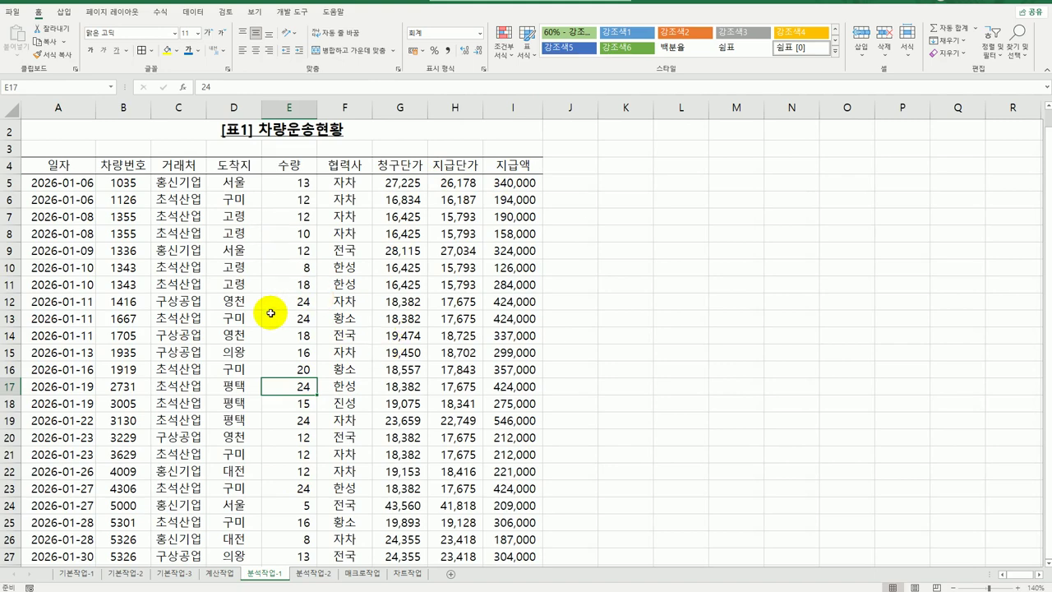
left_click(180, 183)
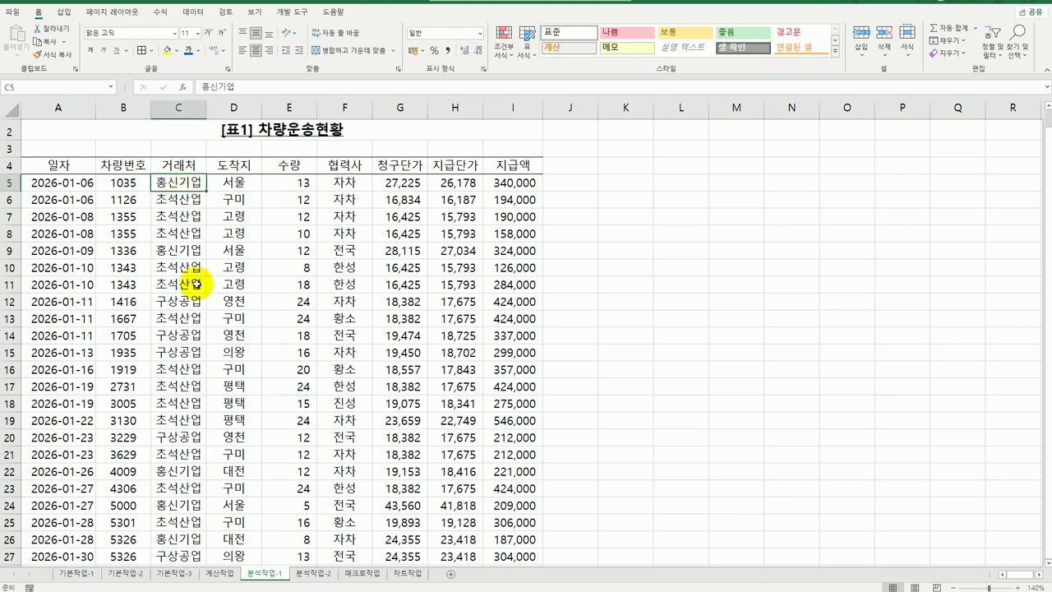
left_click(191, 12)
left_click(286, 35)
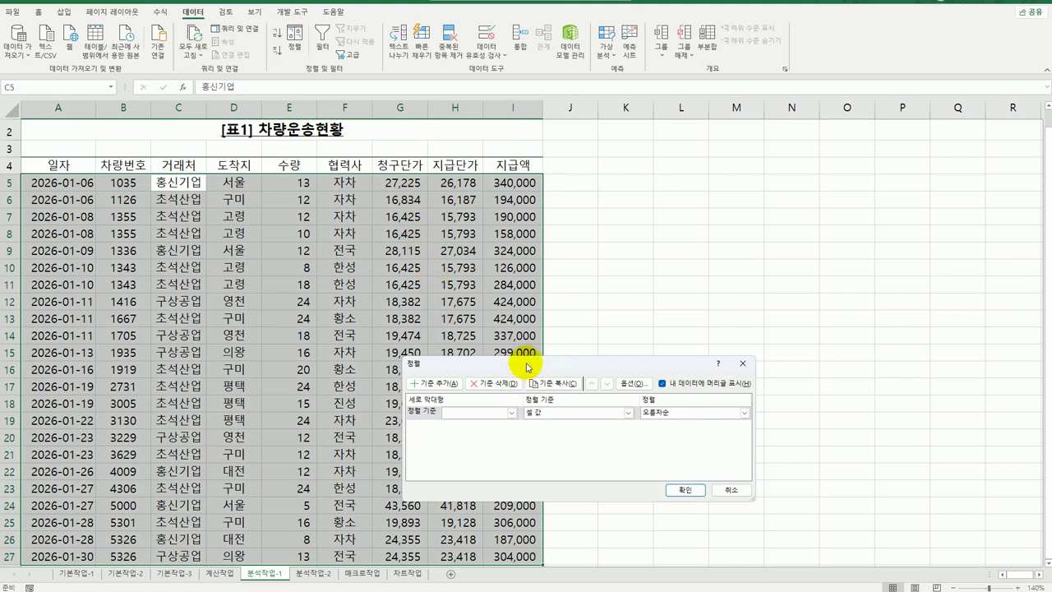
left_click_drag(528, 362, 672, 219)
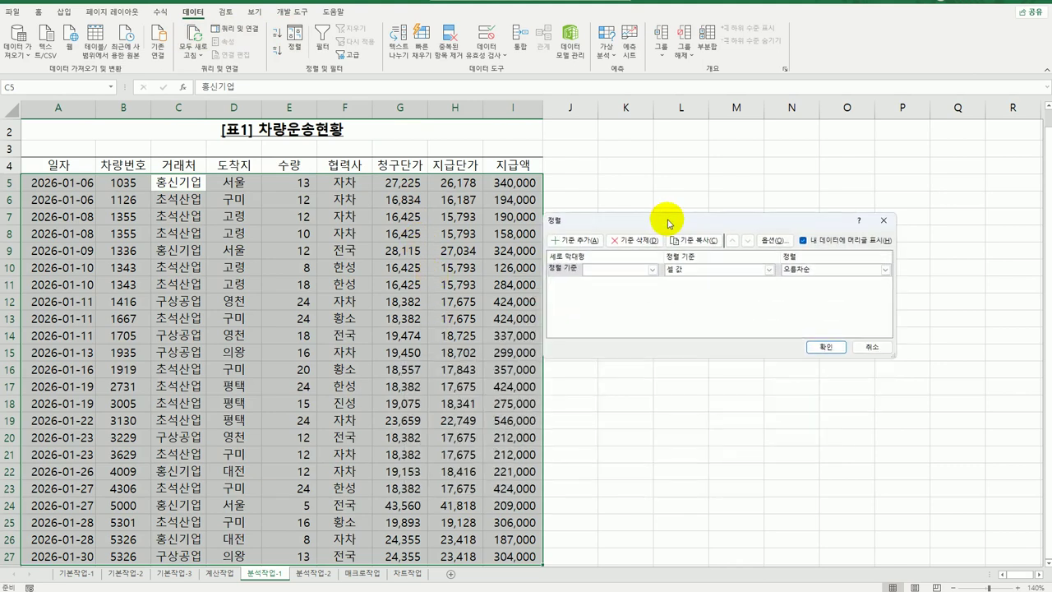
left_click(655, 266)
left_click(638, 299)
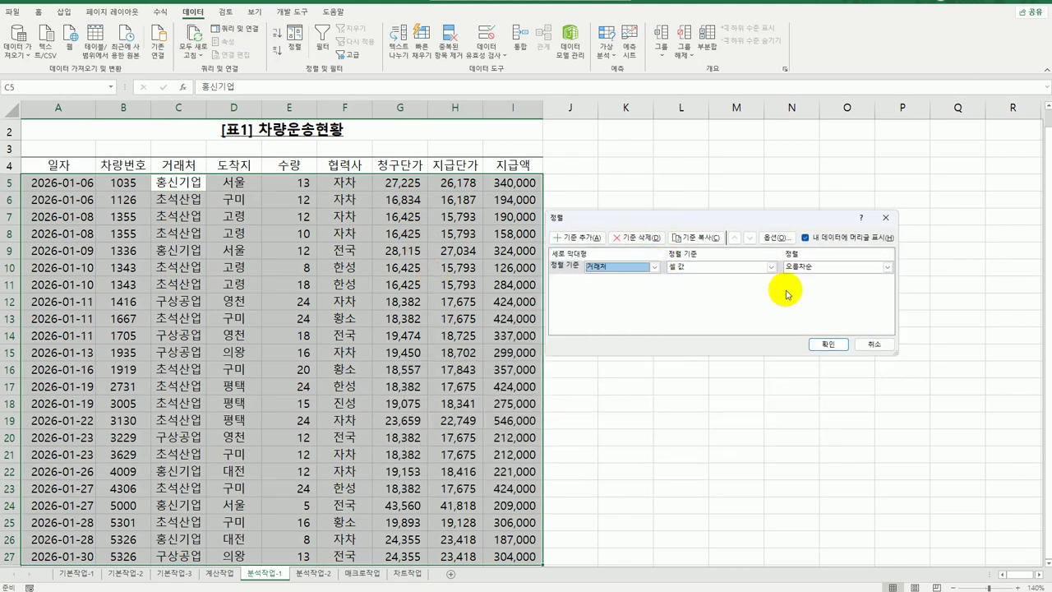
Add a second sort level on 도착지 in ascending order and apply the sort.
left_click(577, 237)
left_click(654, 280)
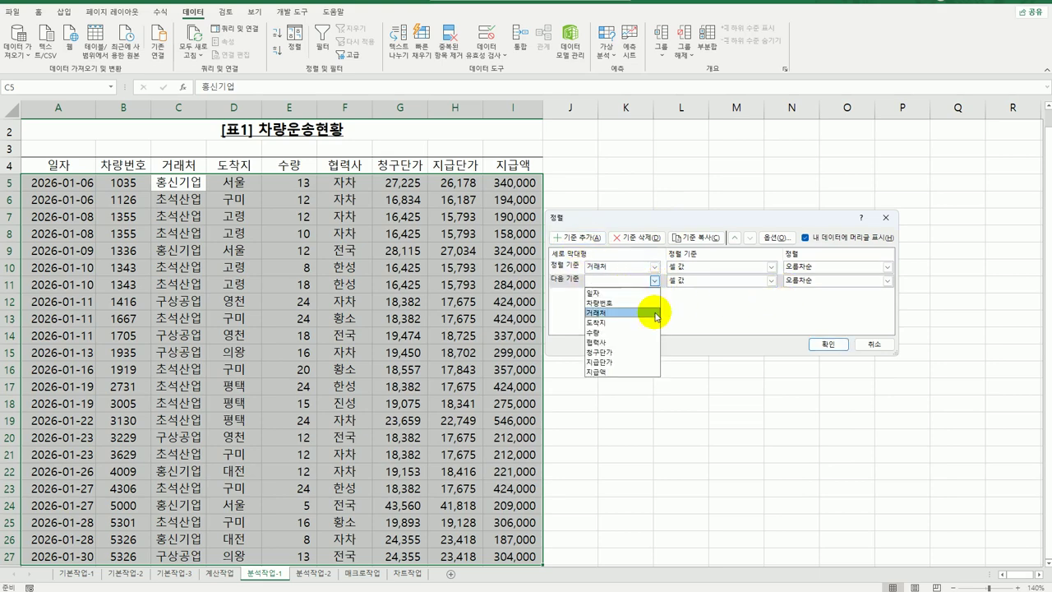
left_click(652, 324)
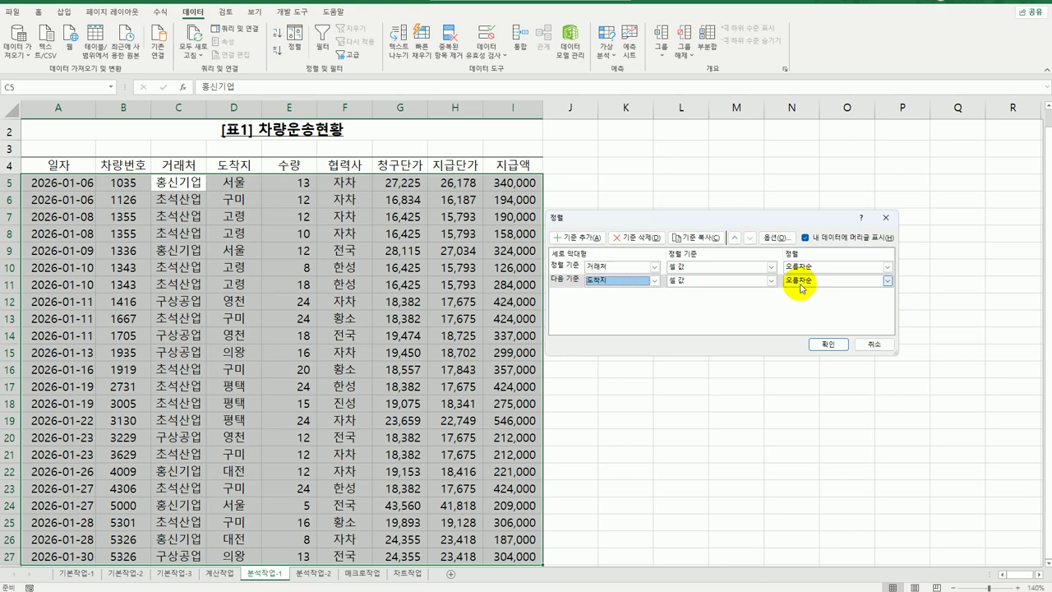
left_click(825, 344)
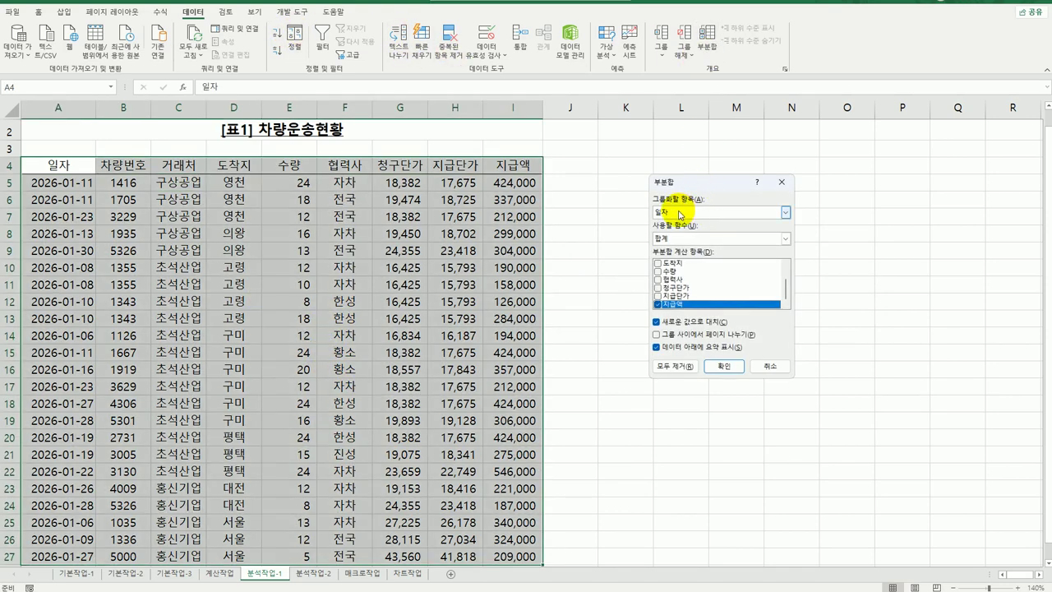
Add subtotals grouped by 거래처 that sum 지급액, and widen the 지급액 column so the totals fit.
left_click(679, 213)
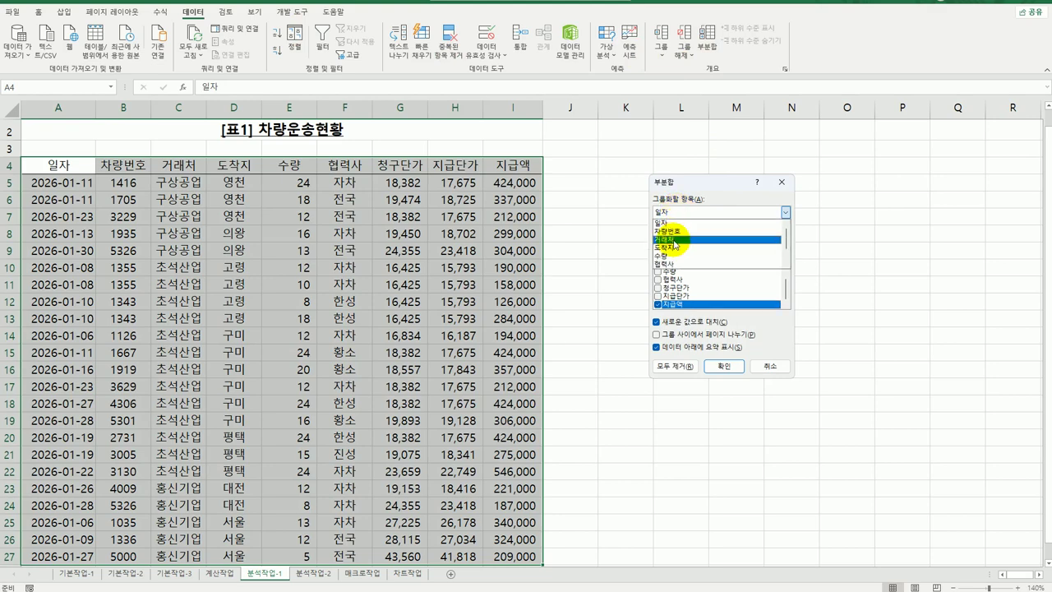
left_click(672, 240)
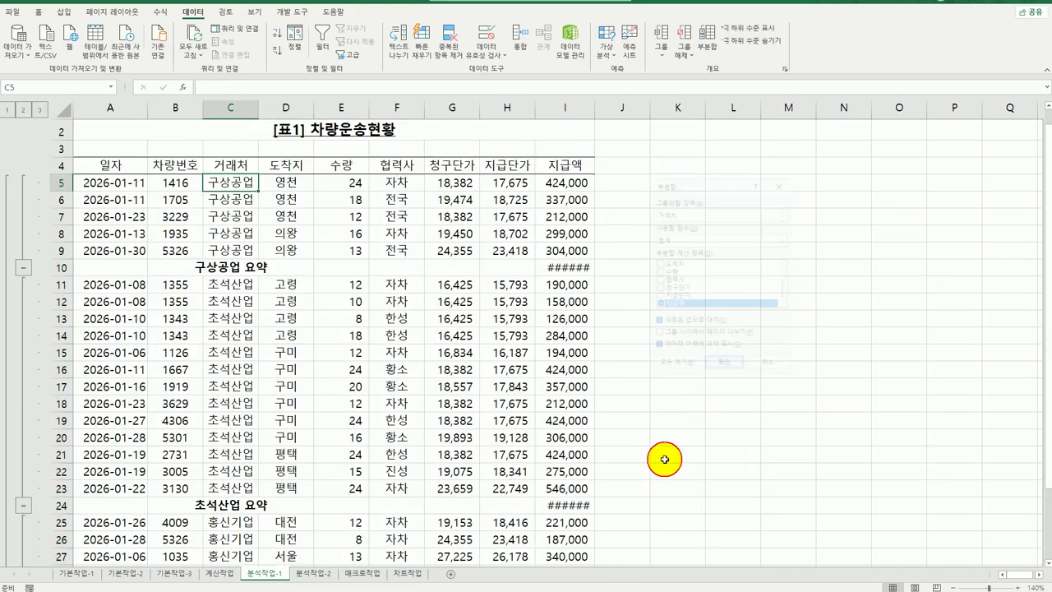
left_click(724, 366)
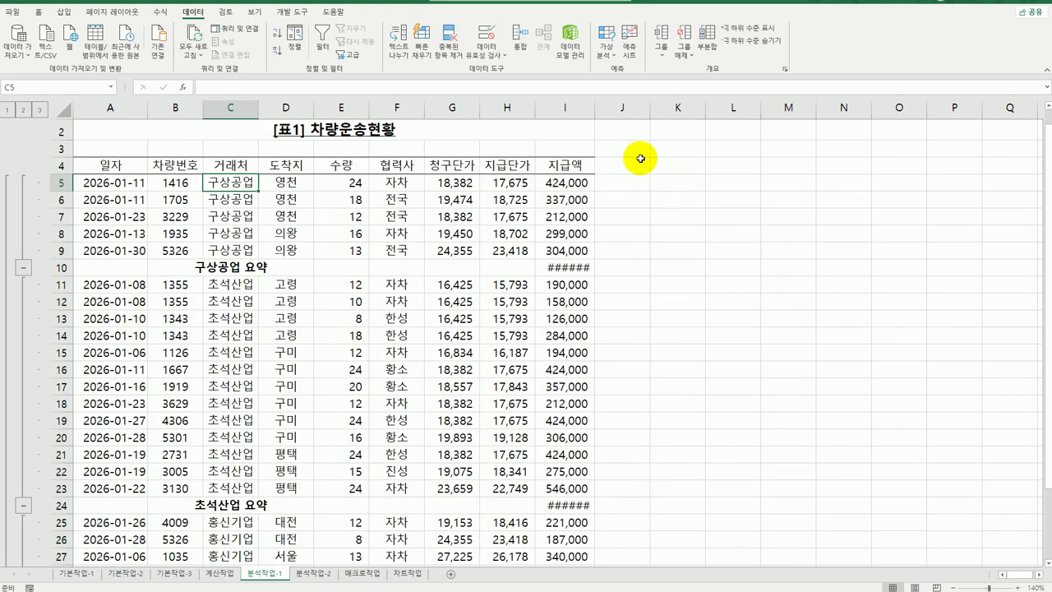
left_click_drag(594, 109, 601, 109)
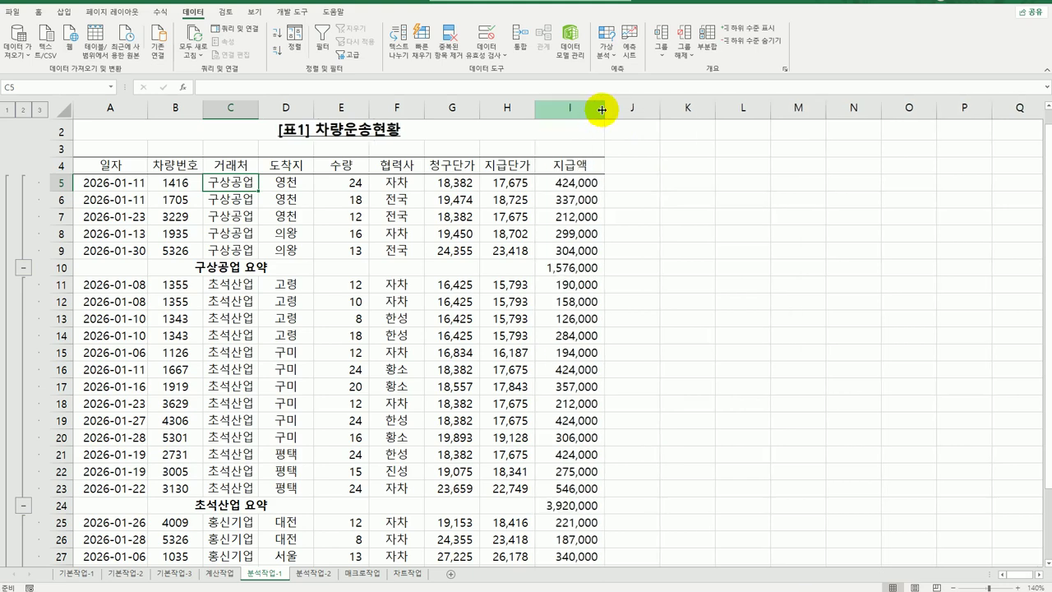
Add a nested subtotal grouped by 도착지 that counts (개수) only 수량, without replacing the current subtotals.
left_click(707, 37)
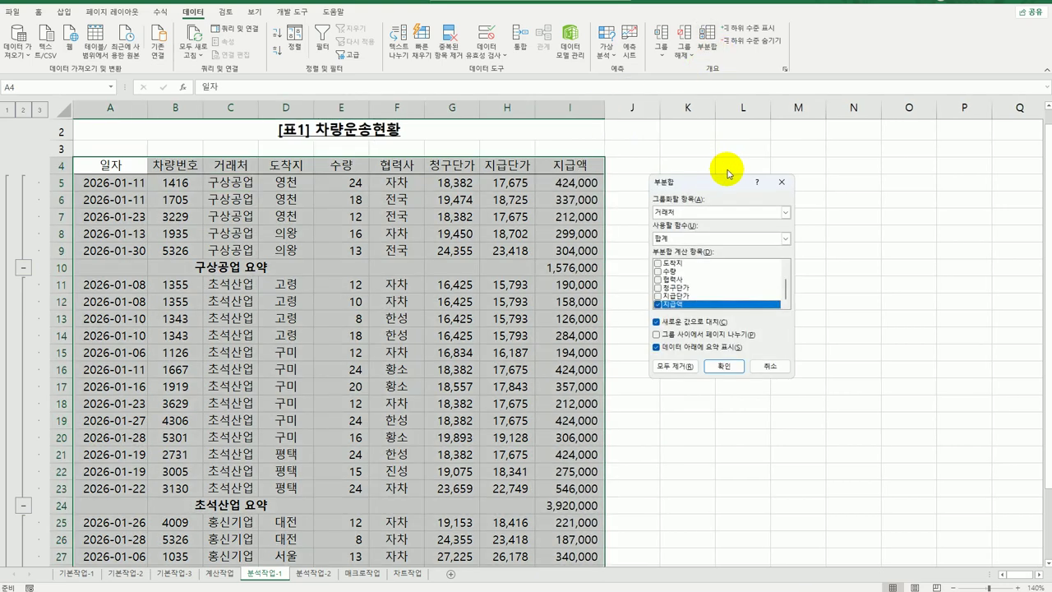
left_click(713, 212)
left_click(705, 250)
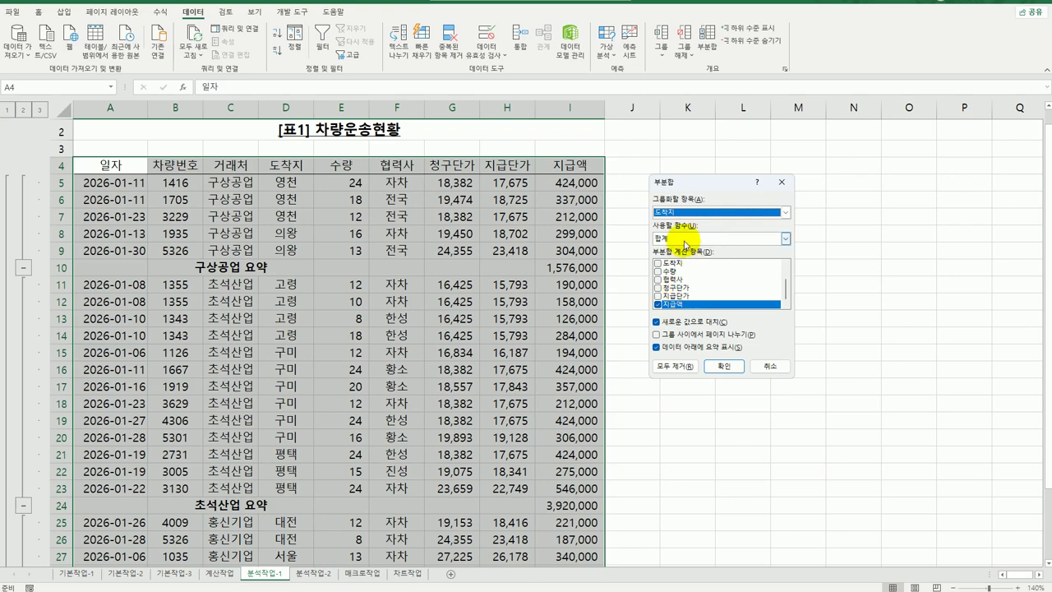
left_click(685, 239)
left_click(681, 258)
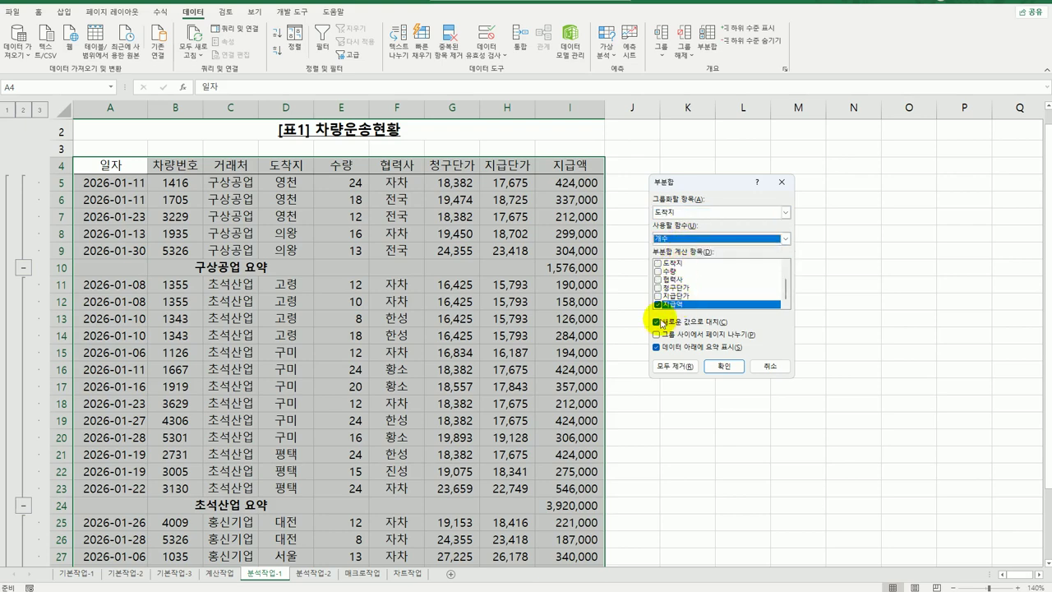
left_click(656, 306)
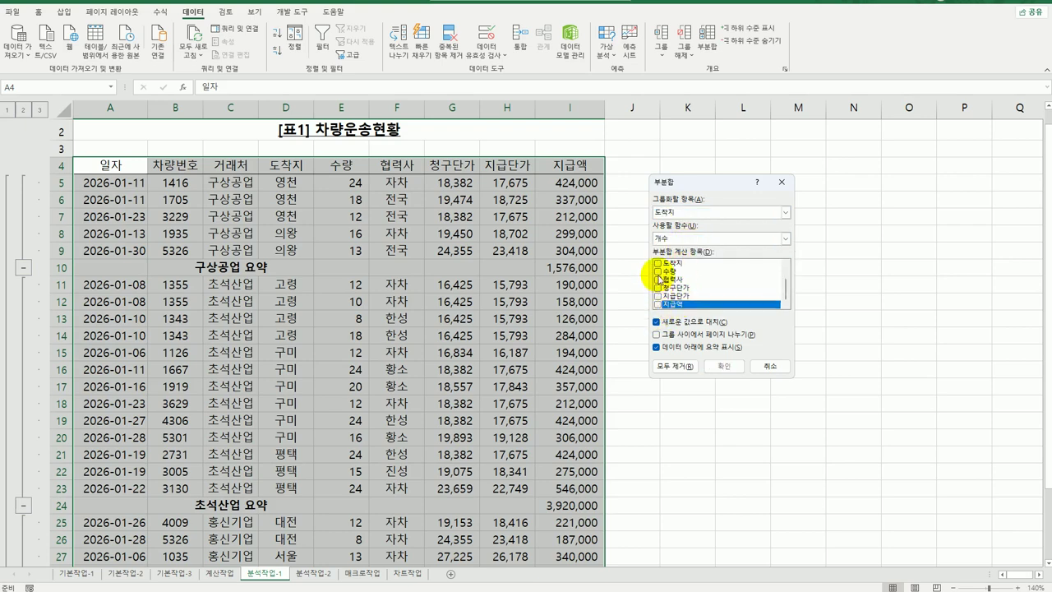
left_click(658, 272)
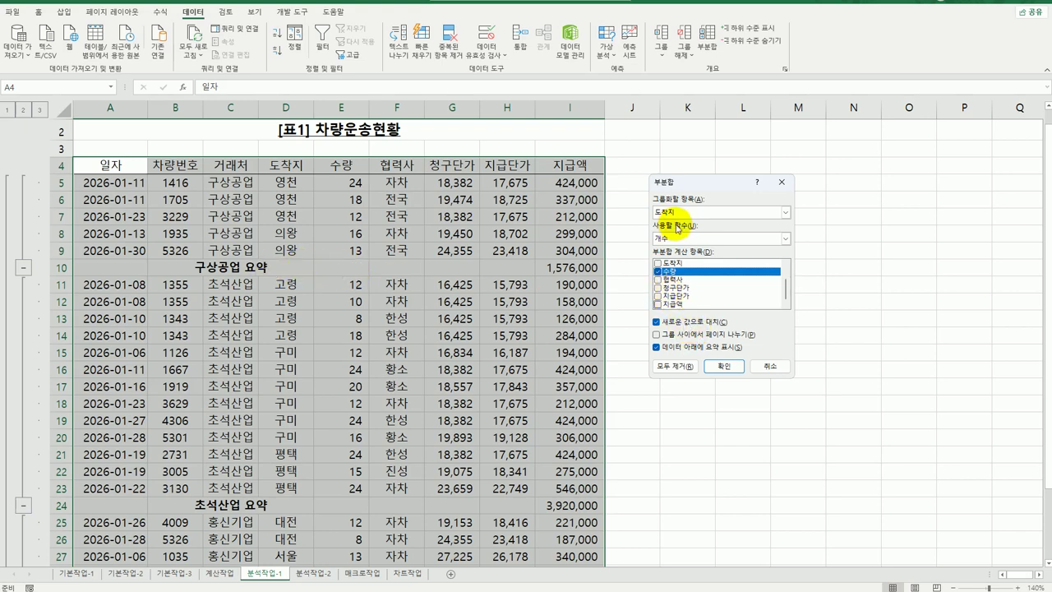
left_click(680, 323)
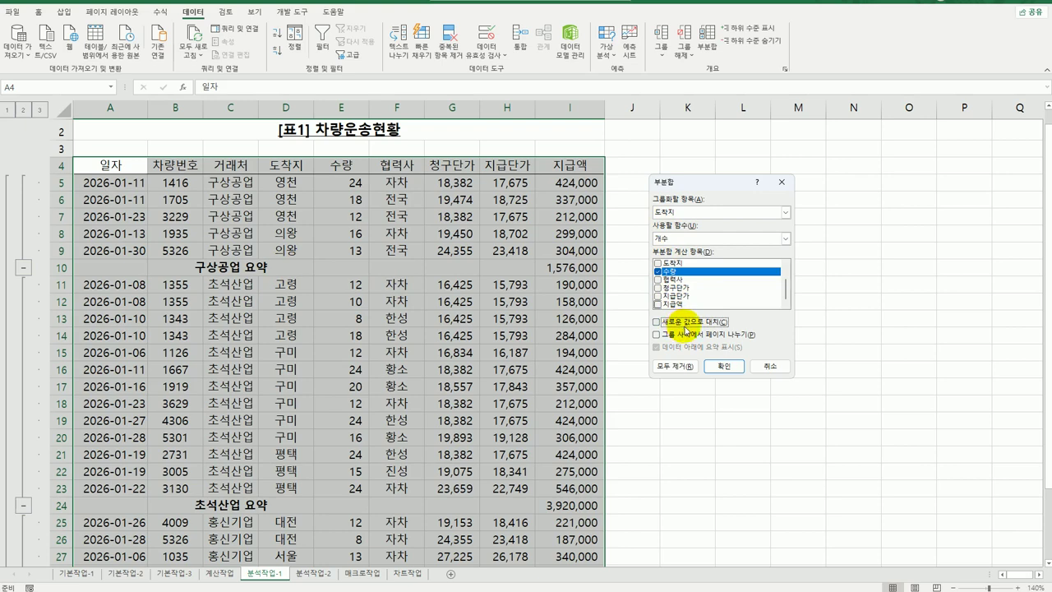
left_click(727, 366)
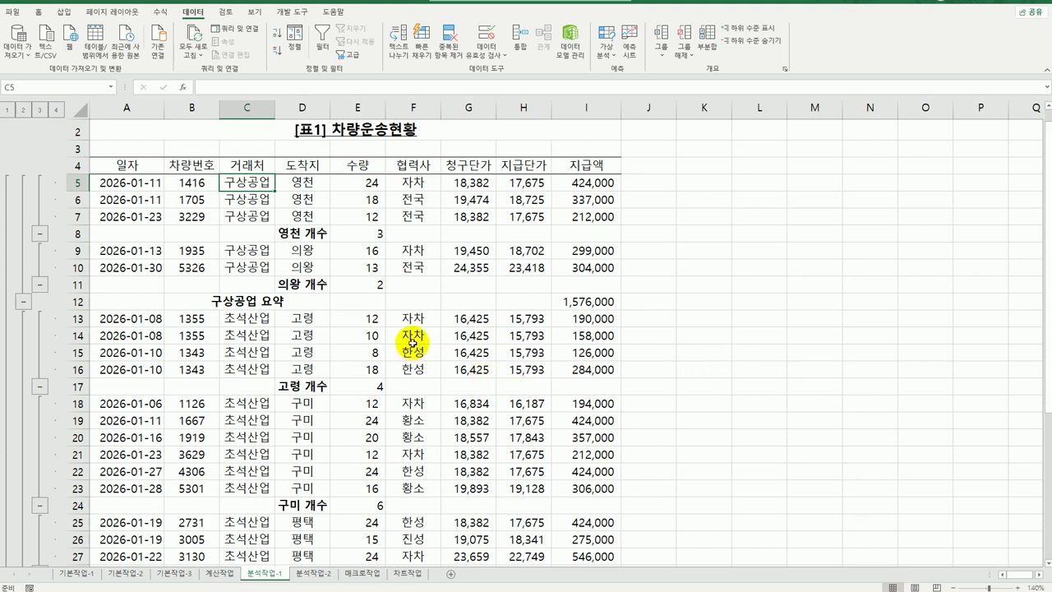
Format the range A4:I39, headers included, as a table with the green style from the first row of medium (중간) styles.
left_click(38, 12)
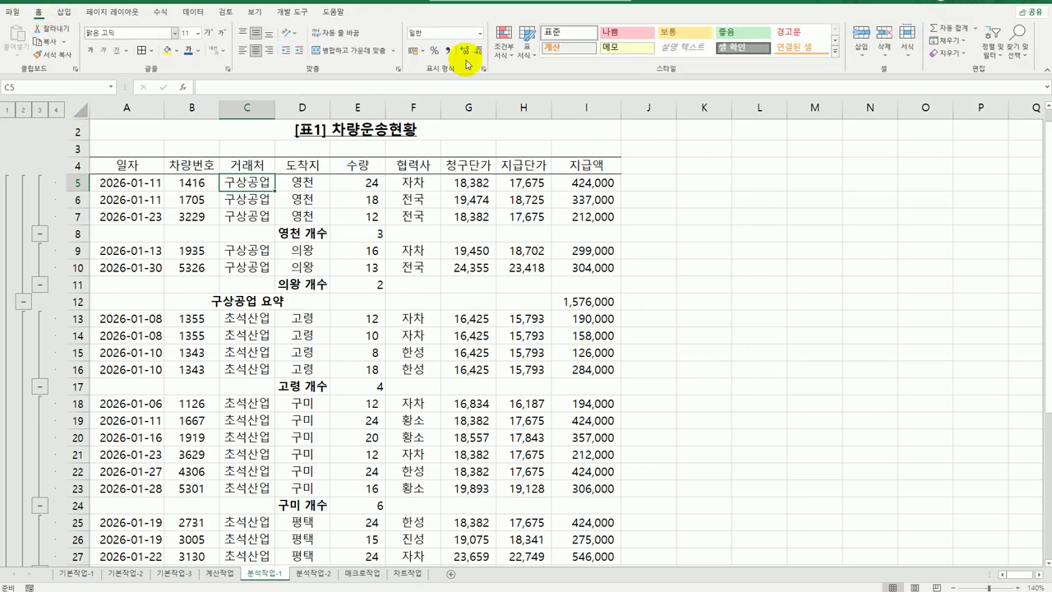
left_click(530, 53)
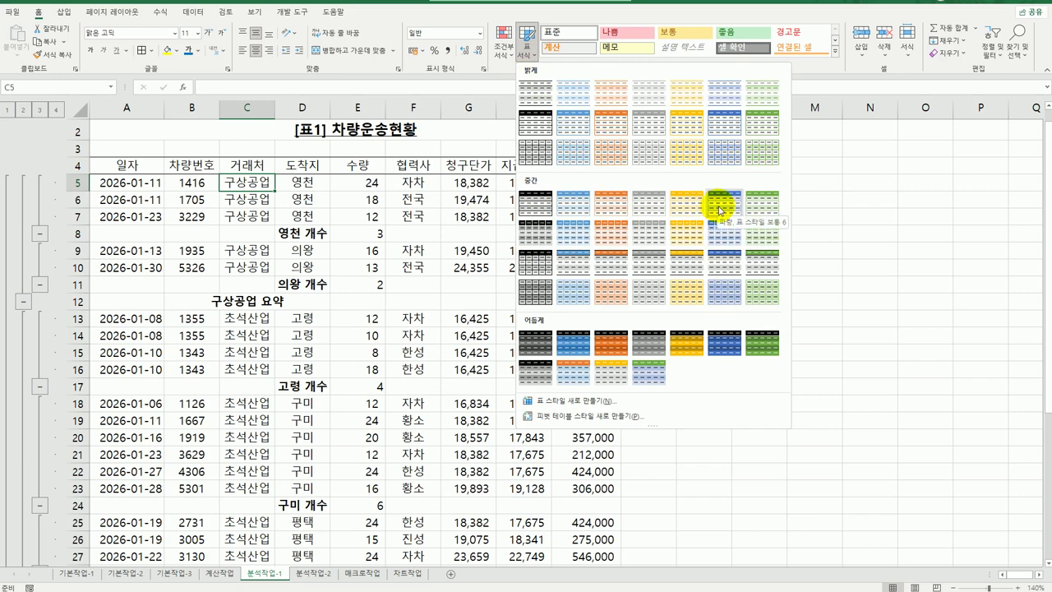
left_click(768, 215)
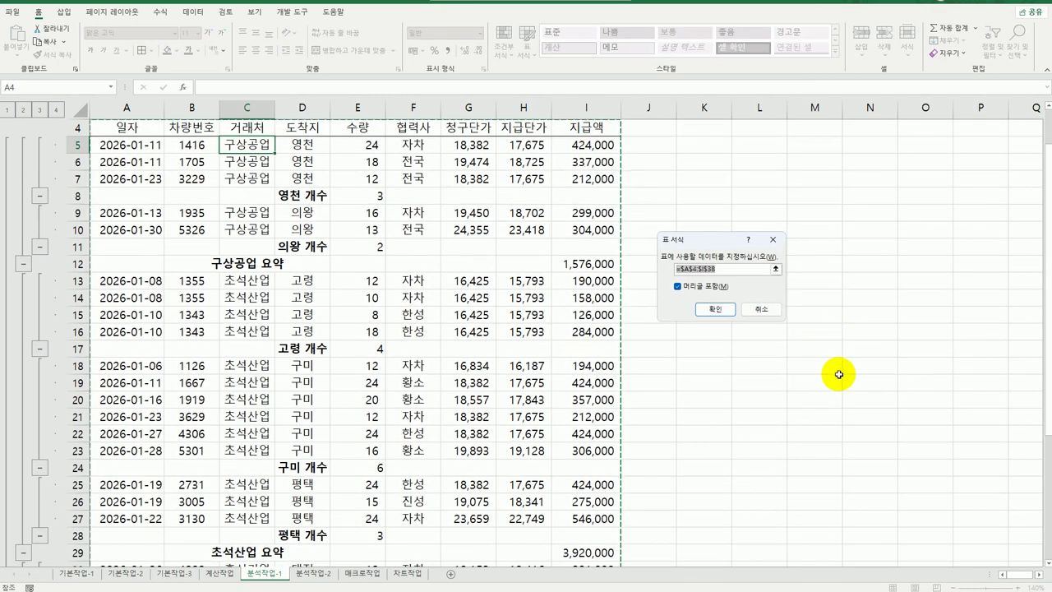
scroll(838, 374, "down", 5)
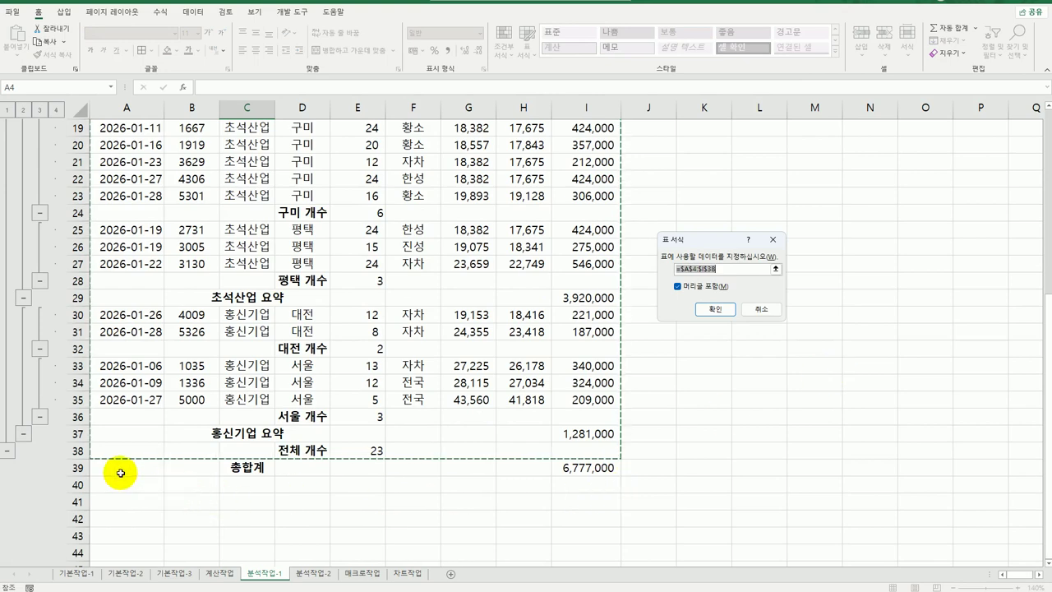
scroll(579, 465, "up", 3)
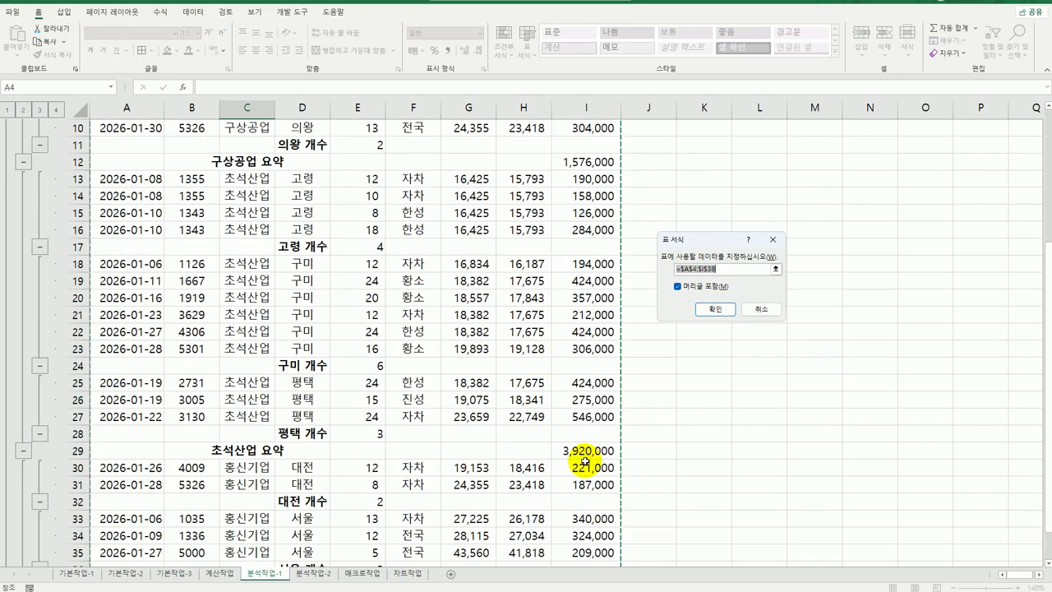
scroll(585, 463, "up", 3)
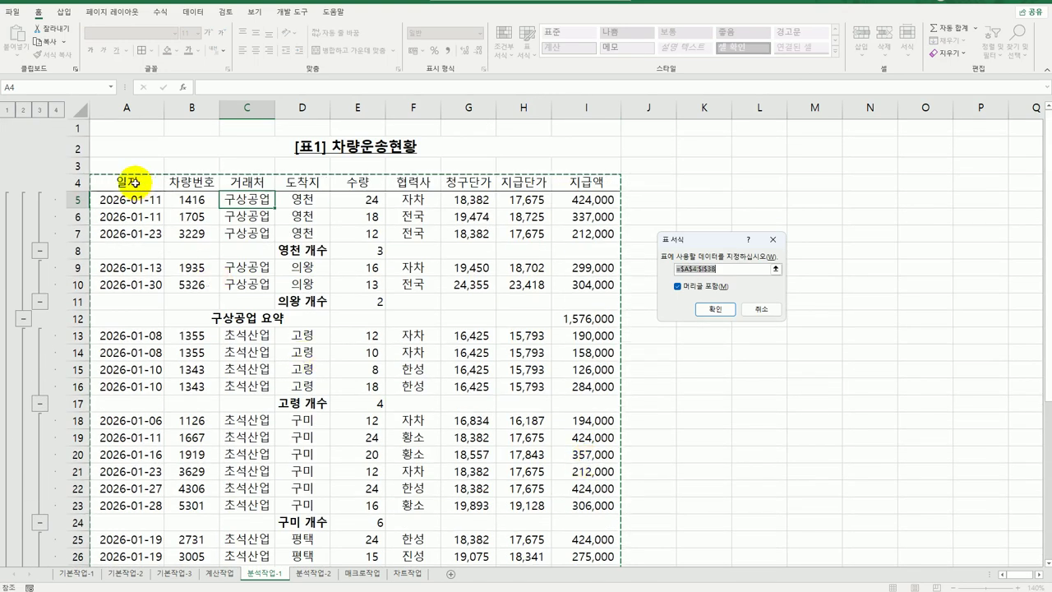
left_click_drag(134, 181, 579, 535)
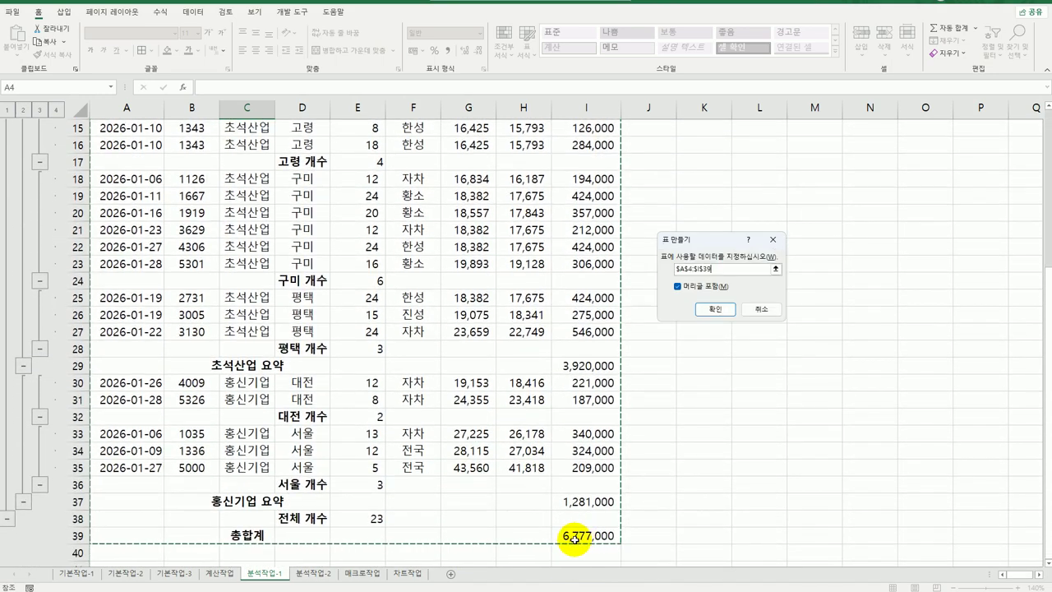
left_click(705, 312)
left_click(732, 362)
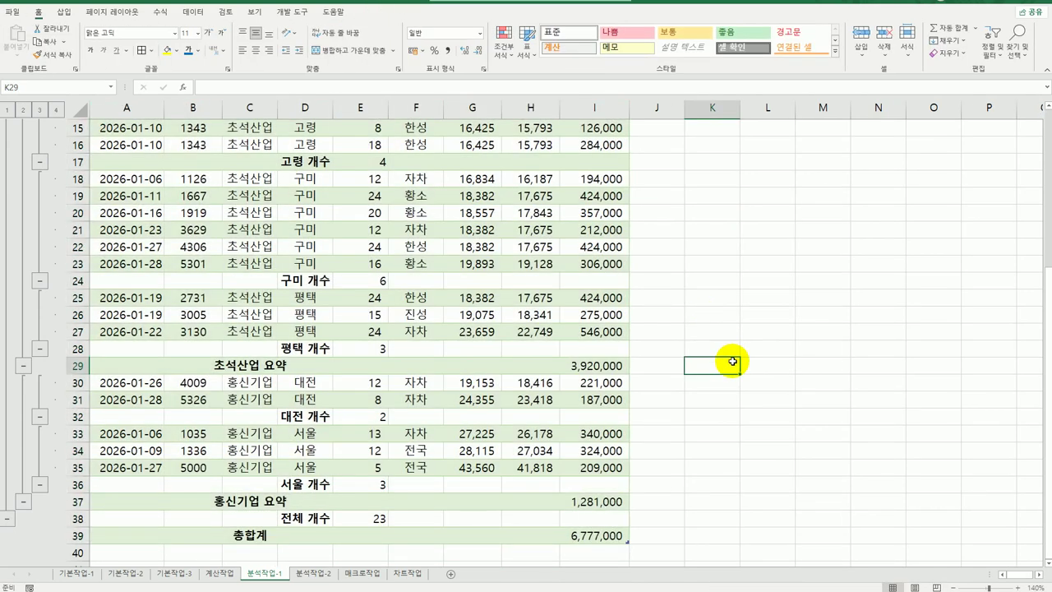
scroll(732, 361, "up", 5)
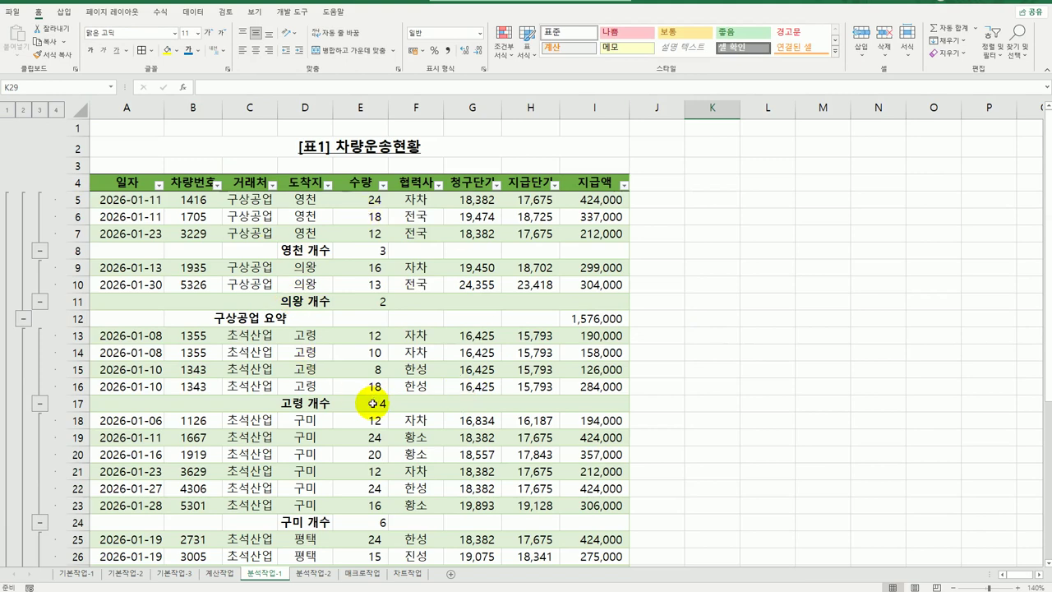
On the 분석작업-2 sheet, give cell D13 the name 연평균성장률.
left_click(310, 573)
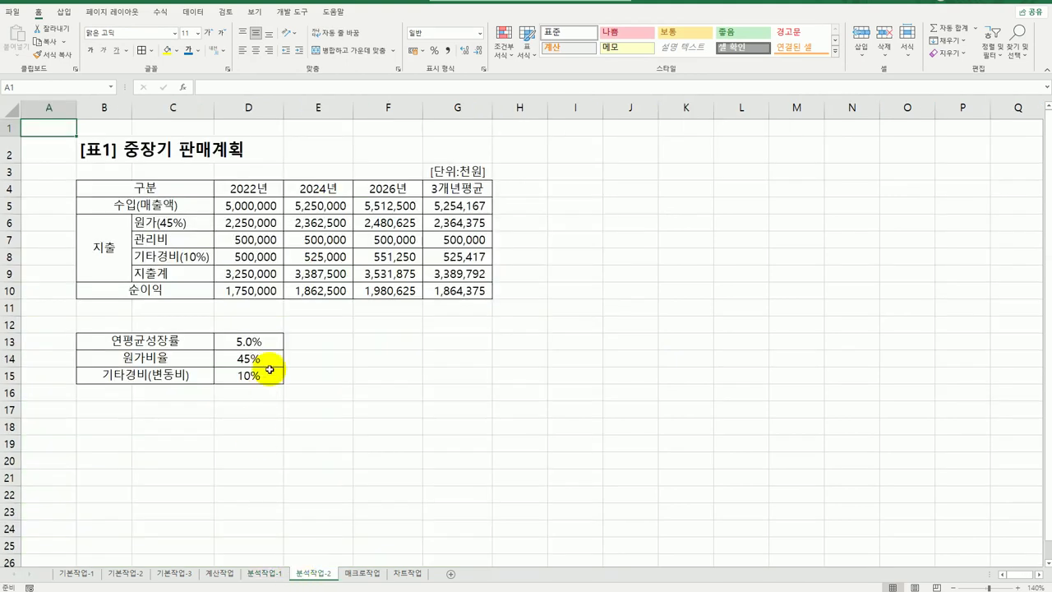
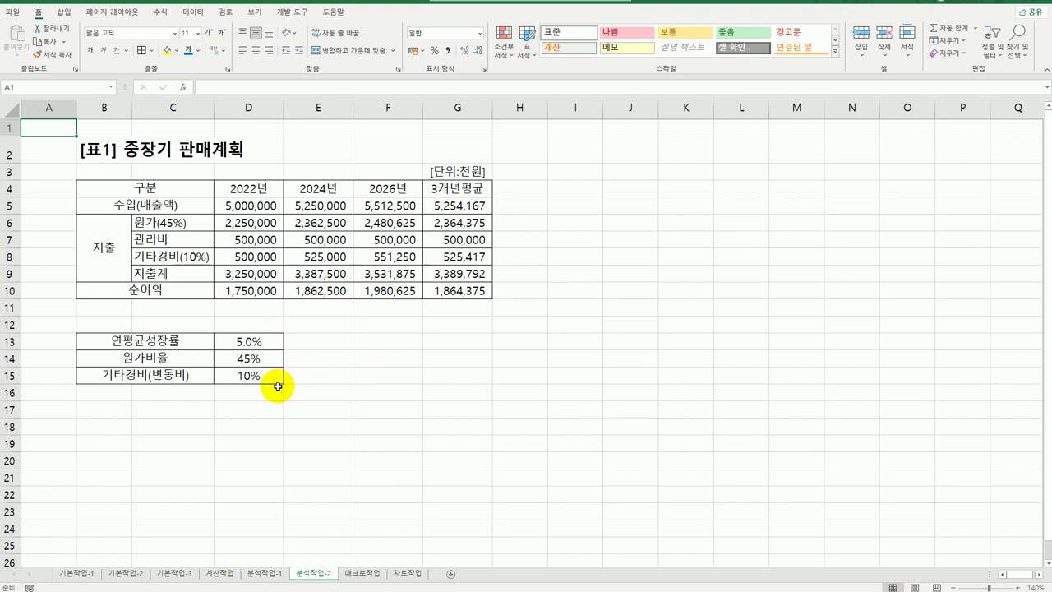
left_click(270, 342)
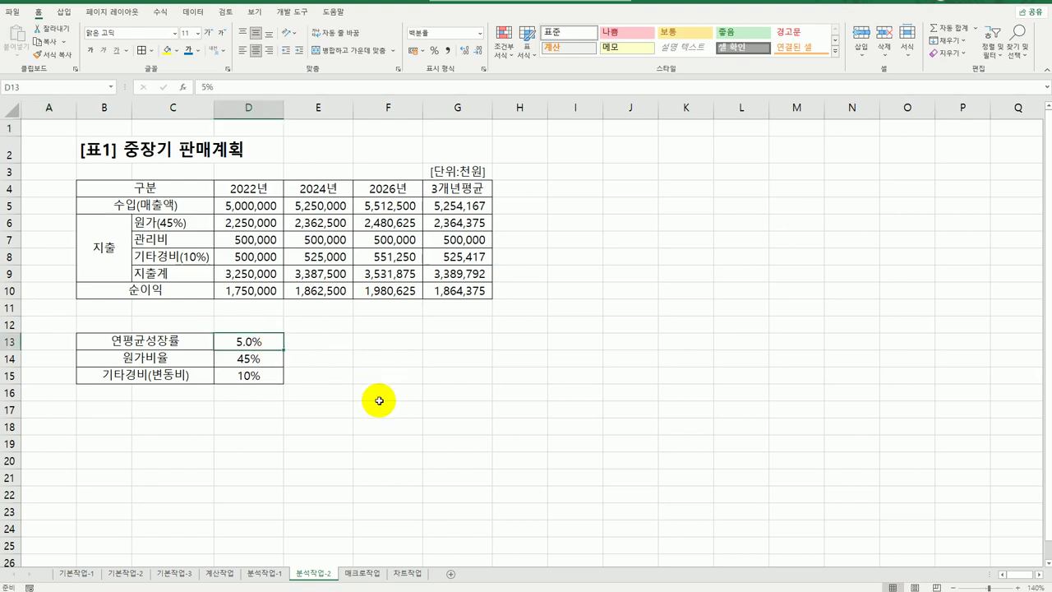
left_click(54, 88)
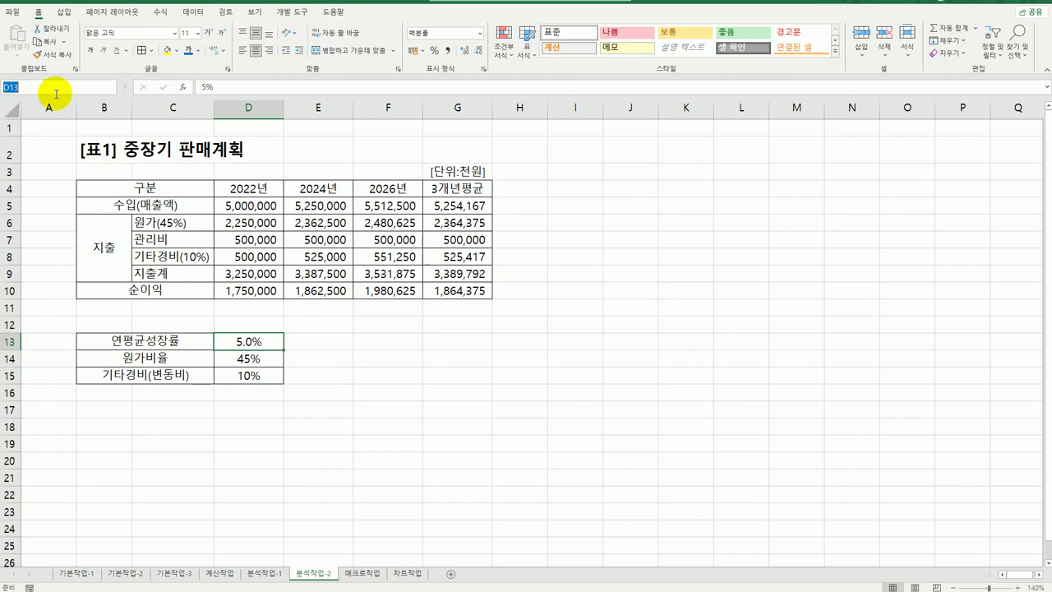
type("dus")
type("연평균성장")
type("ㄹ")
type("률")
key("Return")
Give cell D14 the name 원가비율 and select the 기타경비(변동비) value in D15.
left_click(245, 358)
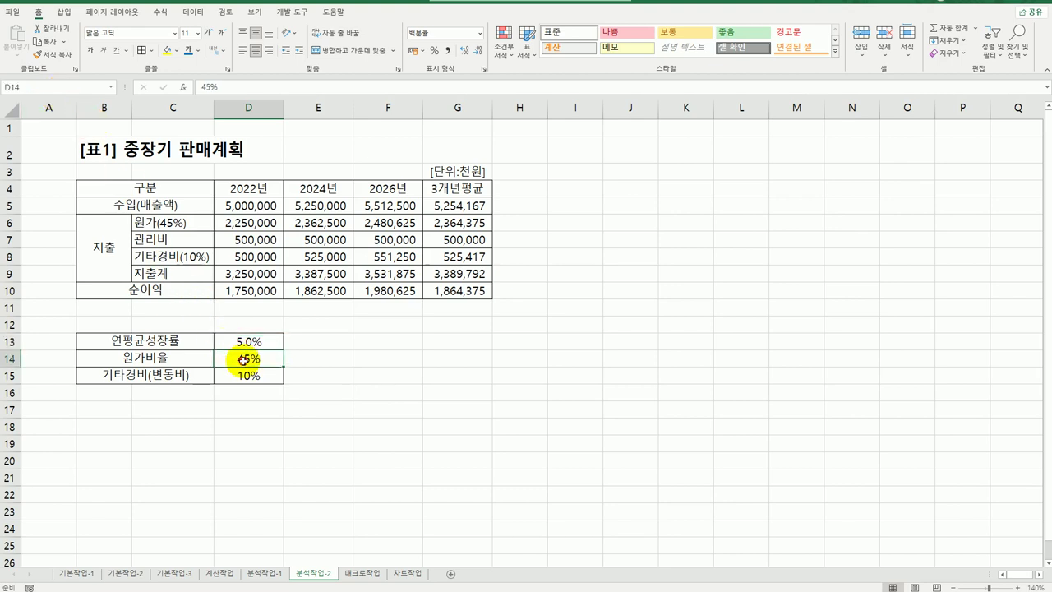
left_click(59, 85)
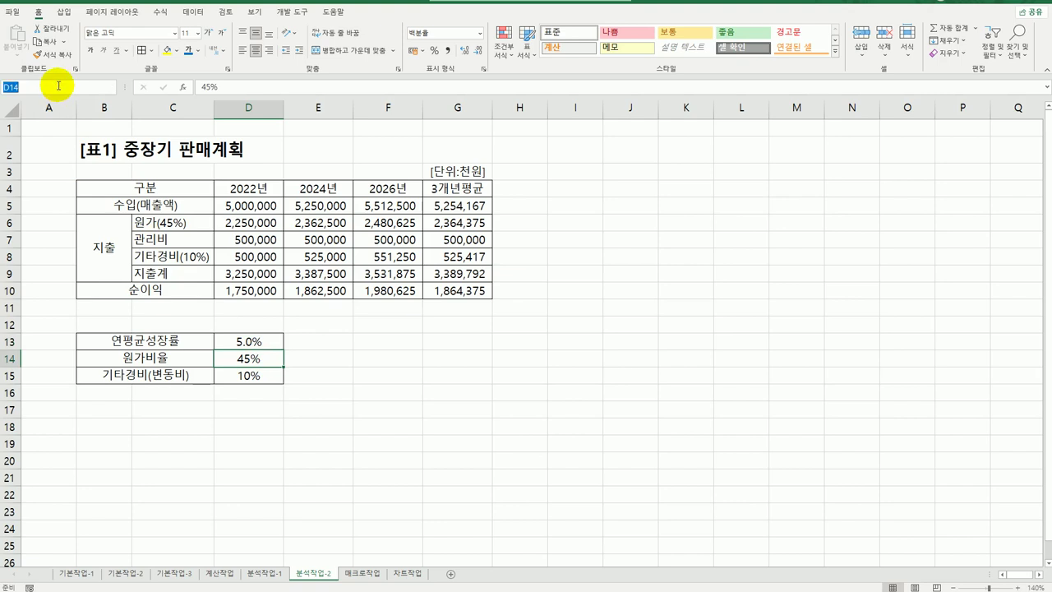
type("원가비")
key("Escape")
left_click(241, 378)
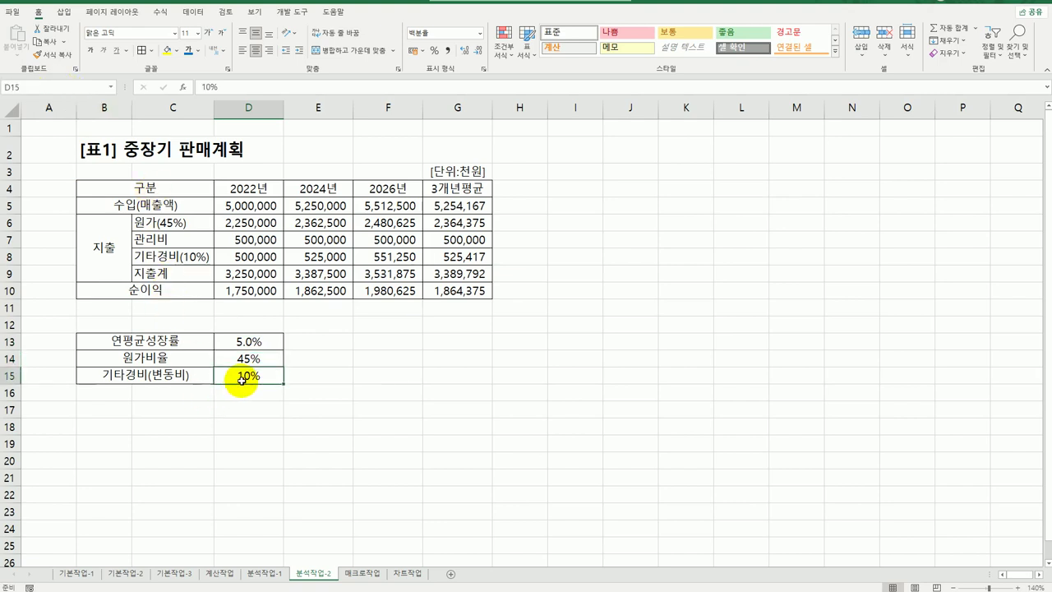
Give cell D15 the name 기타경비.
left_click(41, 88)
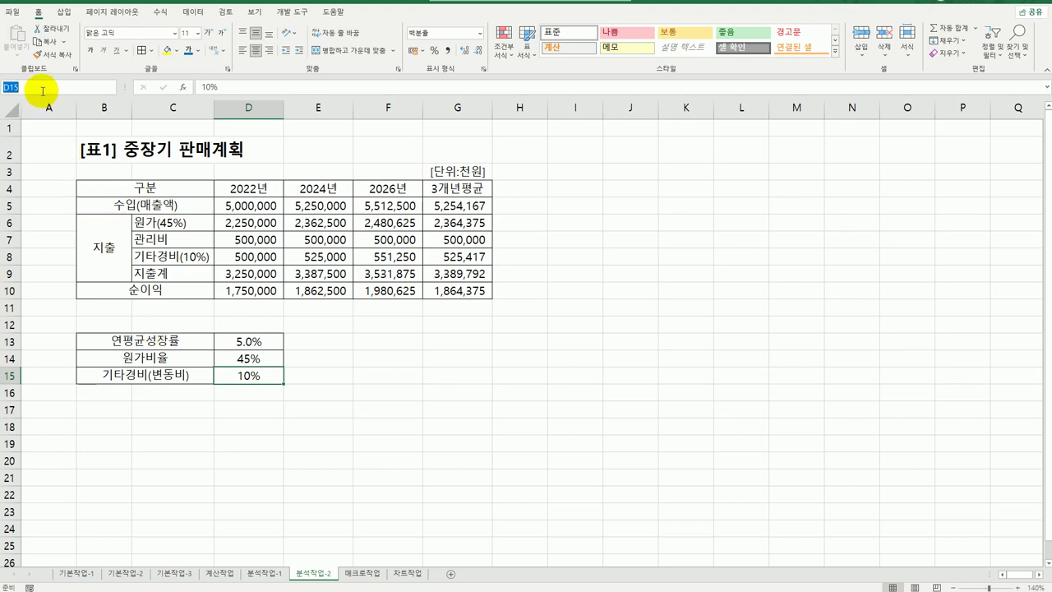
type("기타경비")
key("Return")
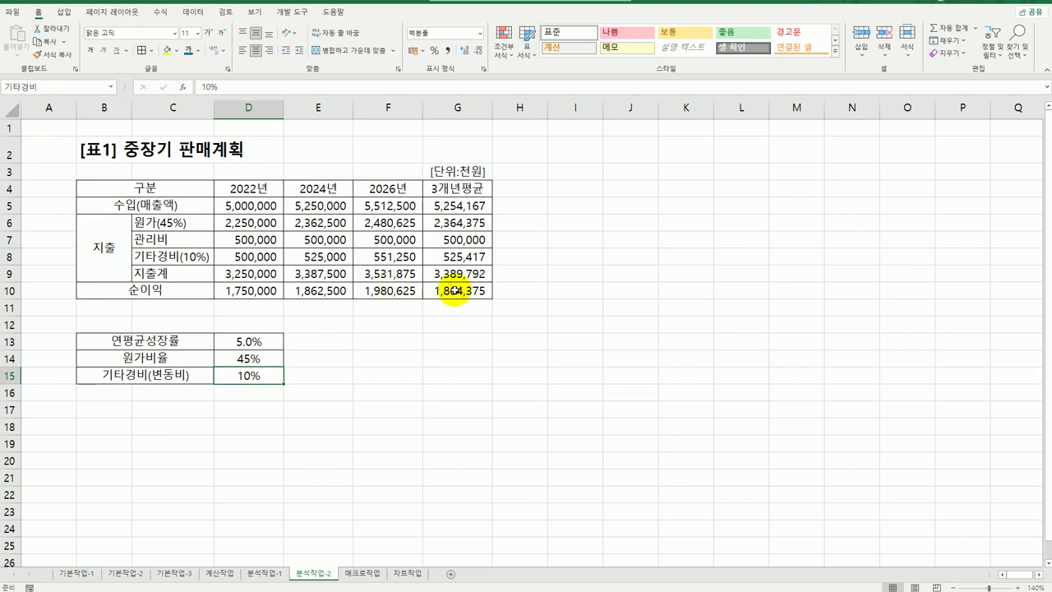
Give cell G10, the 3개년평균 순이익, the name 순이익평균.
left_click(455, 290)
left_click(39, 83)
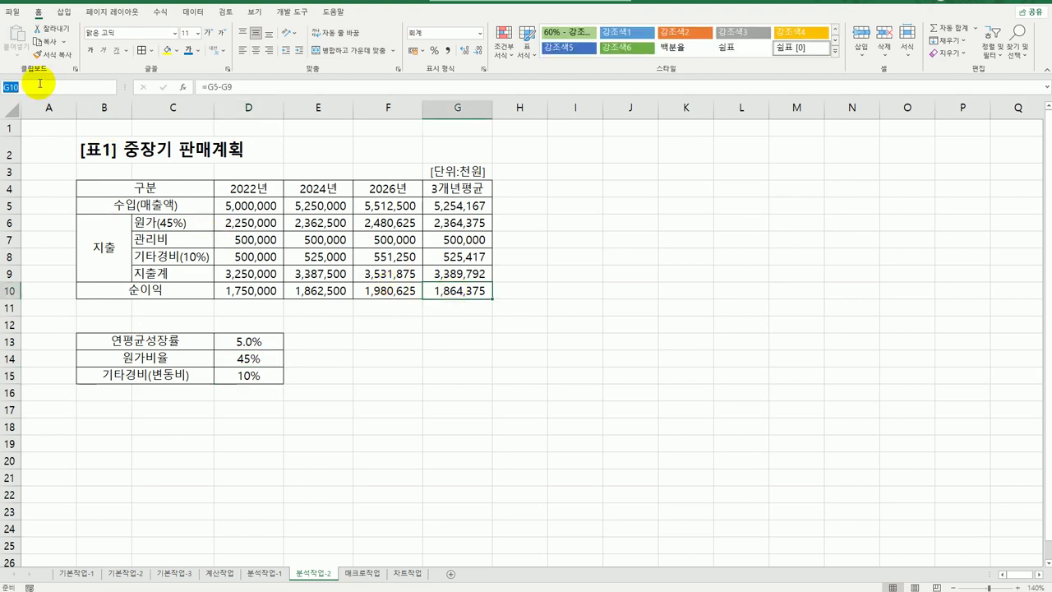
type("ㅅ")
type("순이익평균")
key("Escape")
left_click(503, 397)
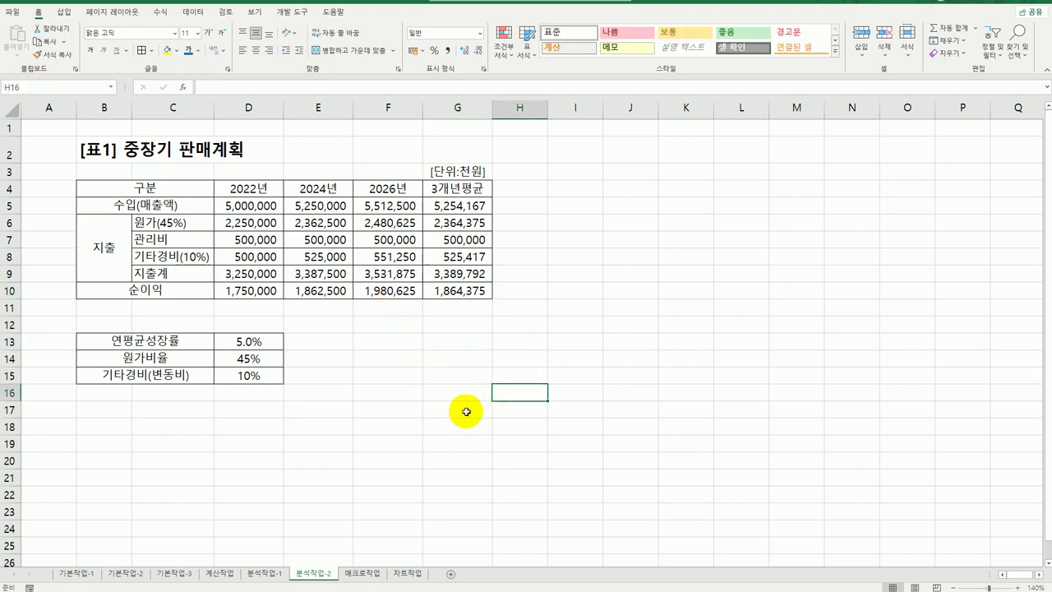
Define a new scenario named 이익증가 with D13:D15 as the changing cells and an empty description.
left_click_drag(261, 345, 248, 376)
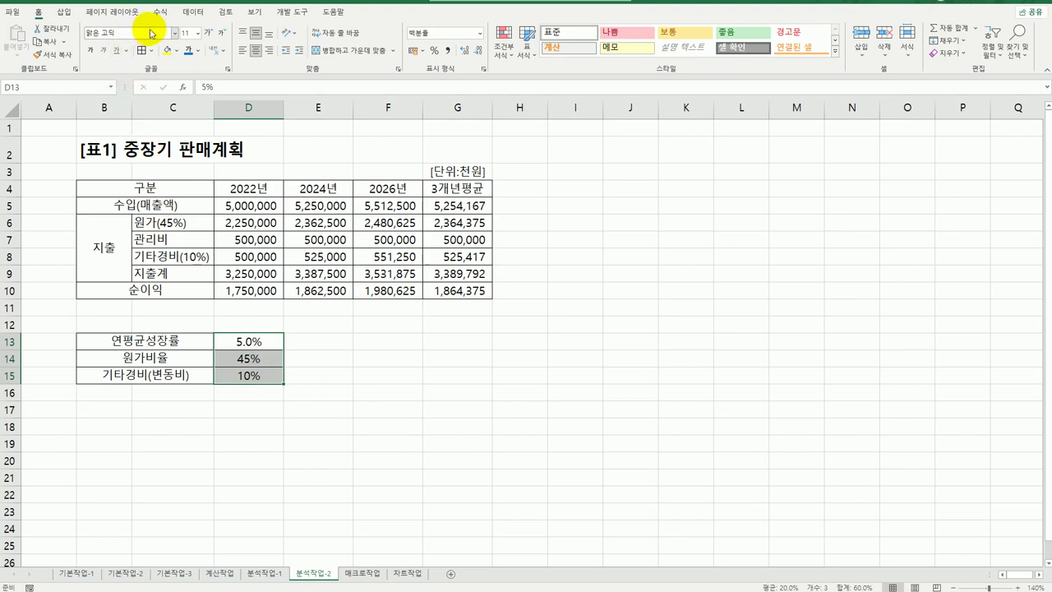
left_click(193, 12)
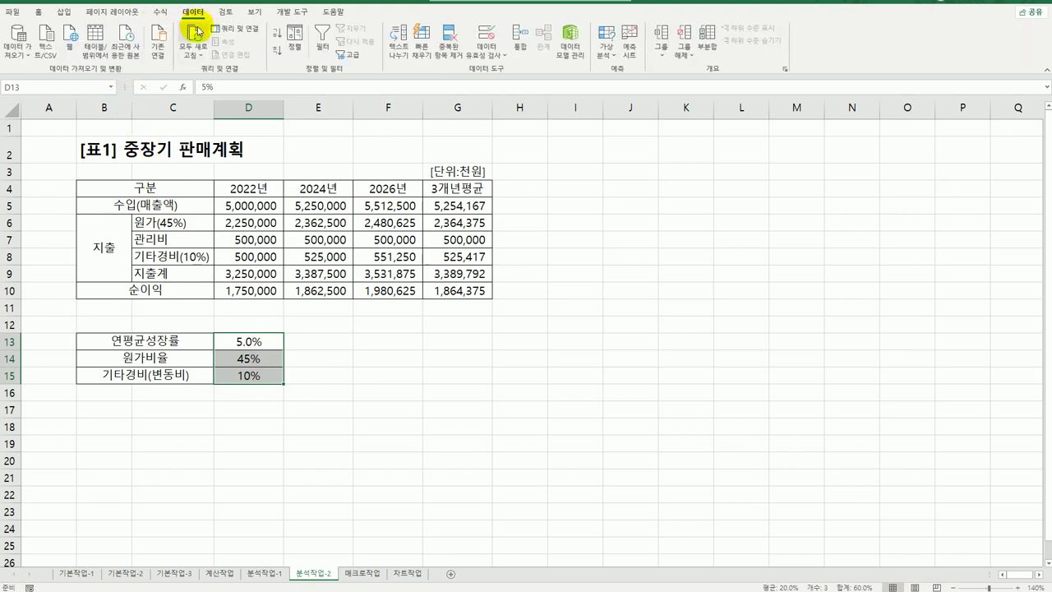
left_click(604, 66)
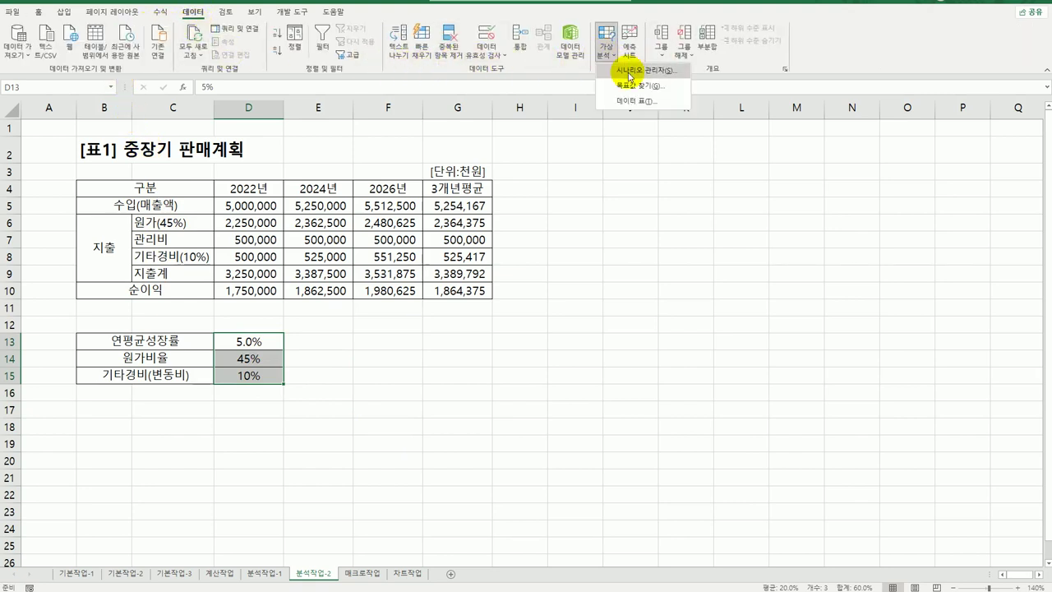
left_click(650, 129)
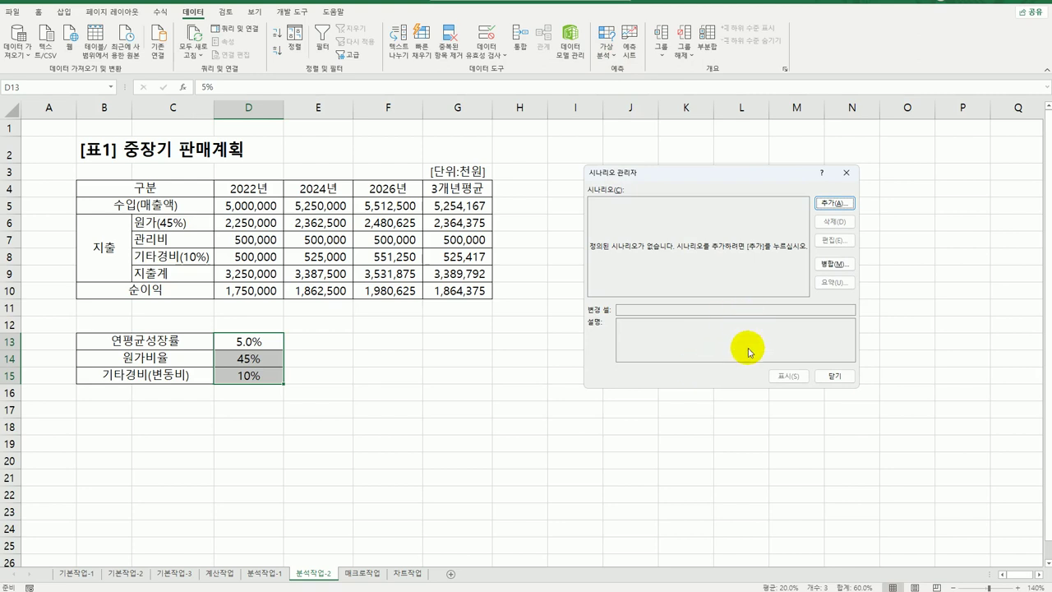
left_click(833, 203)
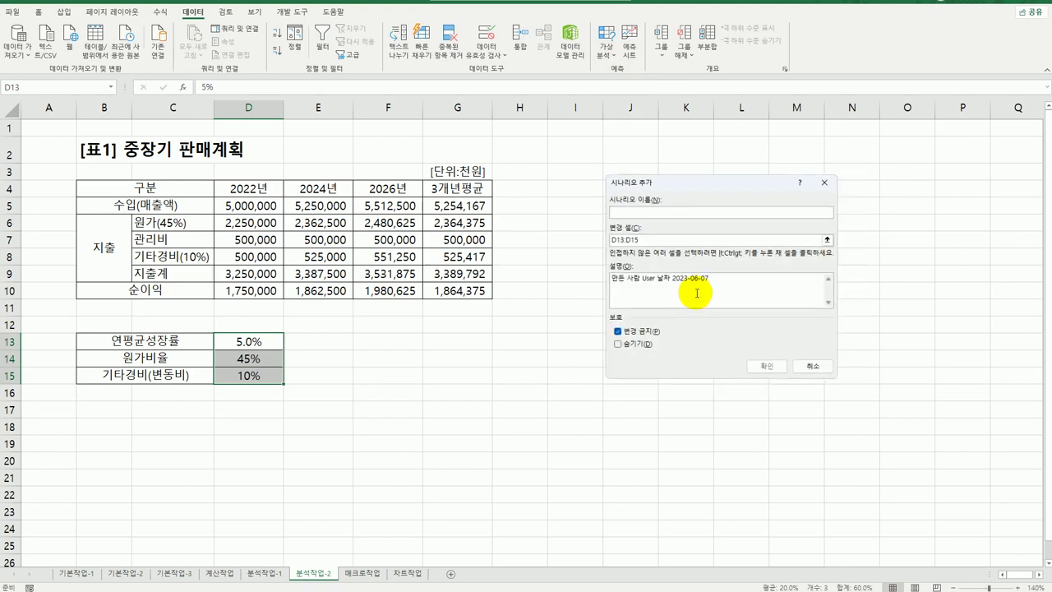
left_click_drag(715, 278, 566, 272)
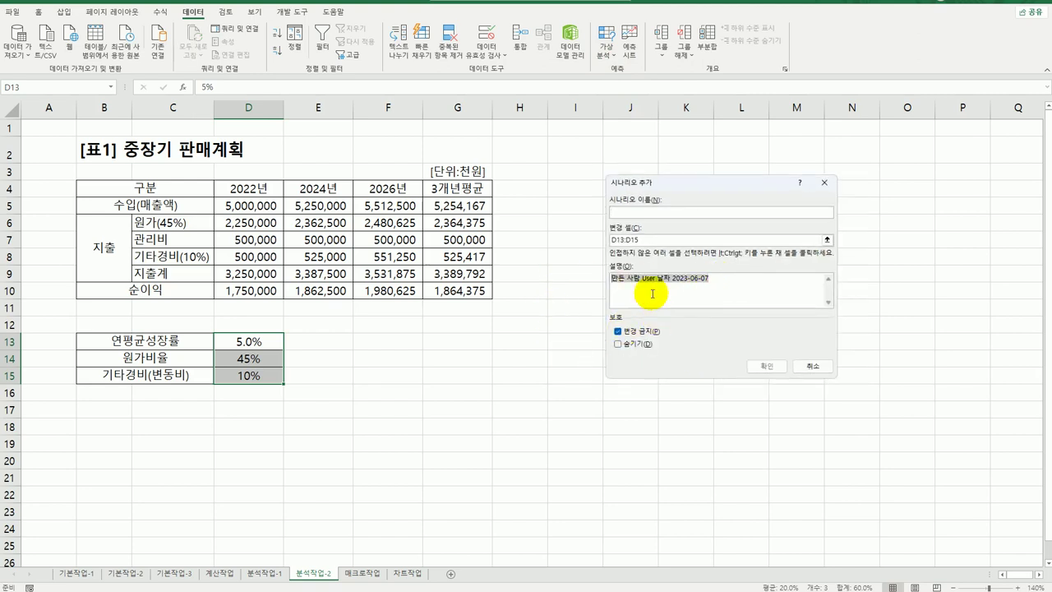
key("Delete")
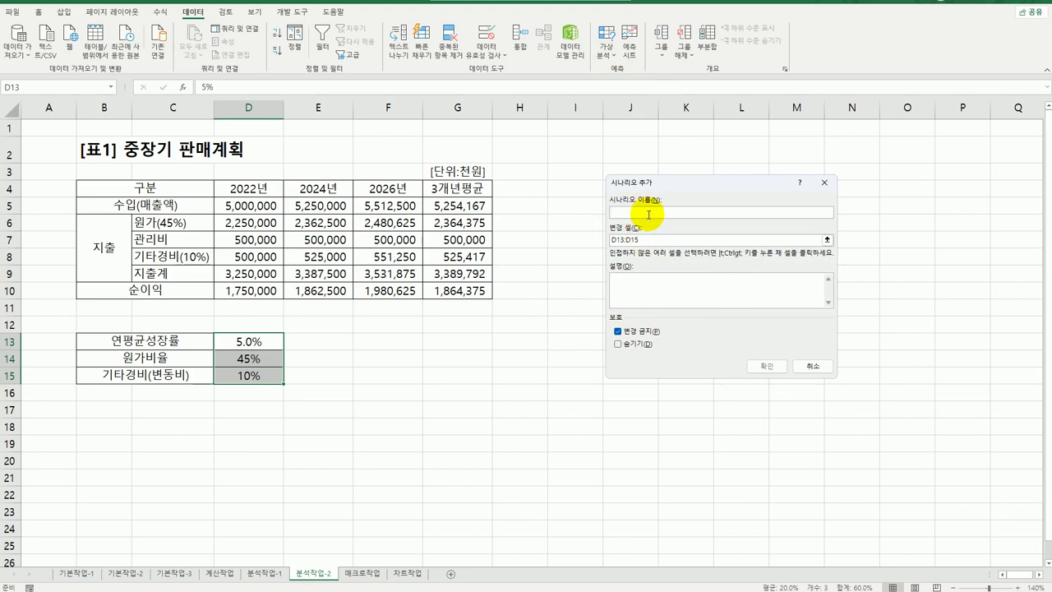
left_click(648, 212)
type("이익증가")
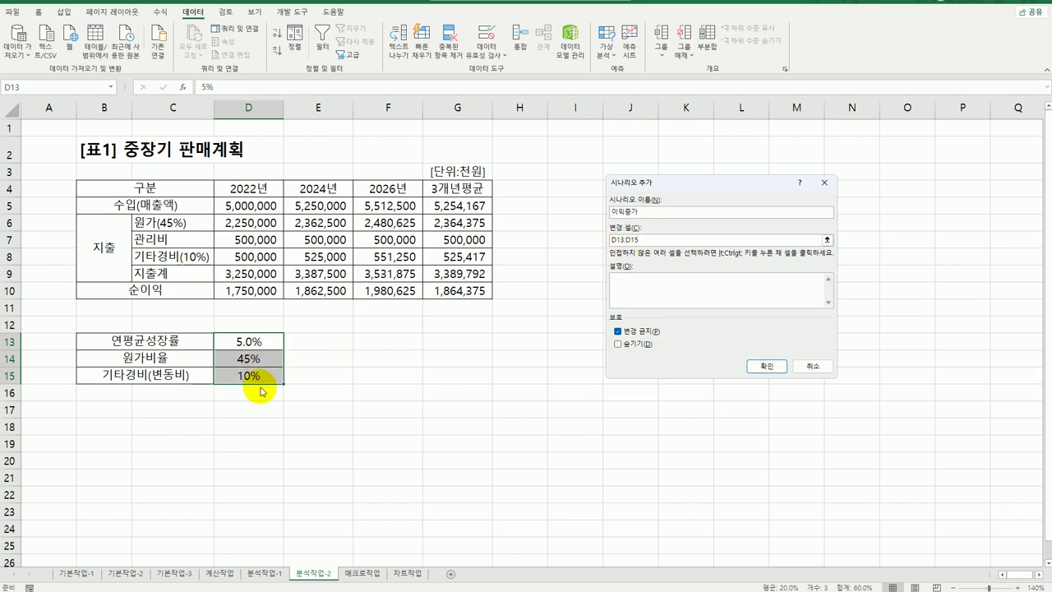
Set the 이익증가 scenario values to 연평균성장률 6%, 원가비율 35% and 기타경비 8%, and continue to adding another scenario.
left_click(763, 374)
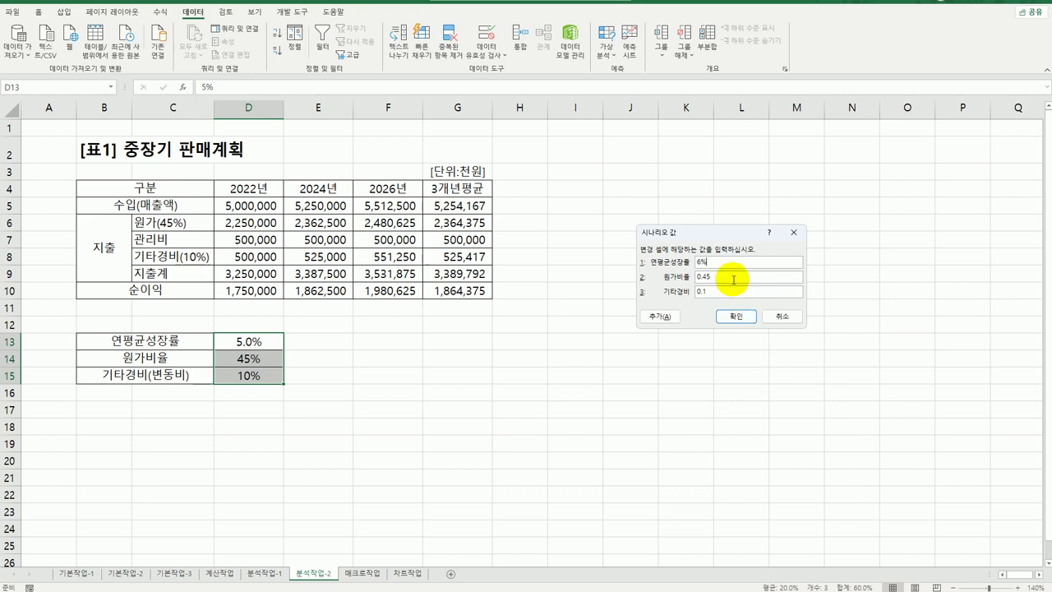
left_click_drag(728, 274, 657, 275)
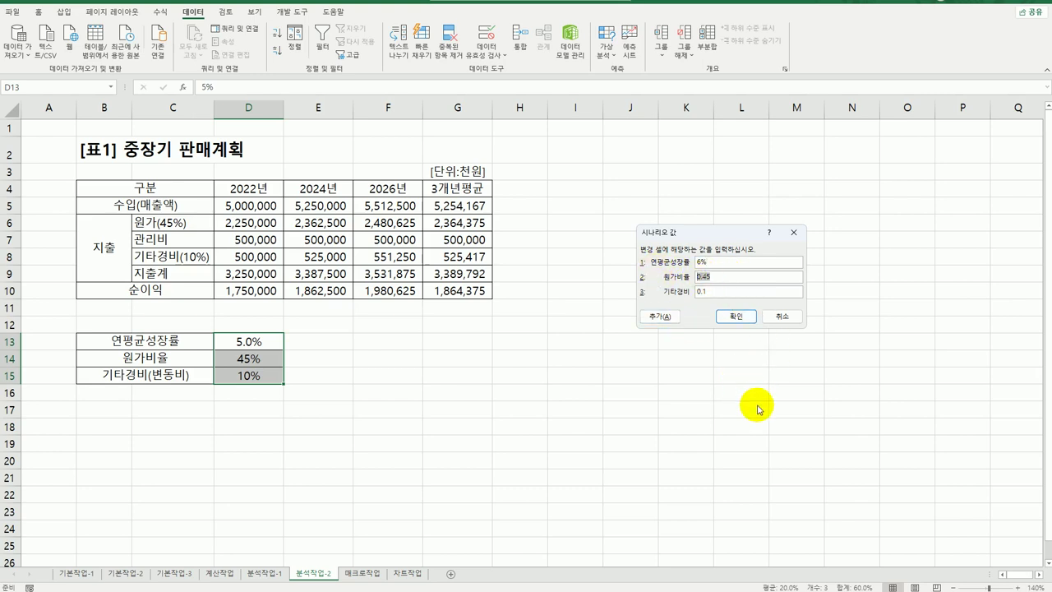
type("35")
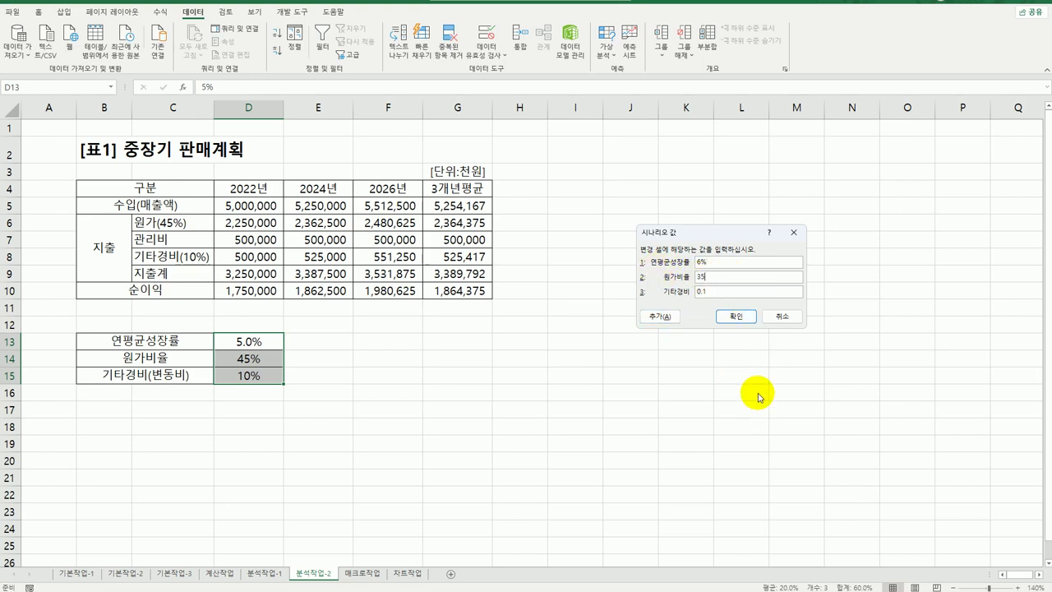
type("%")
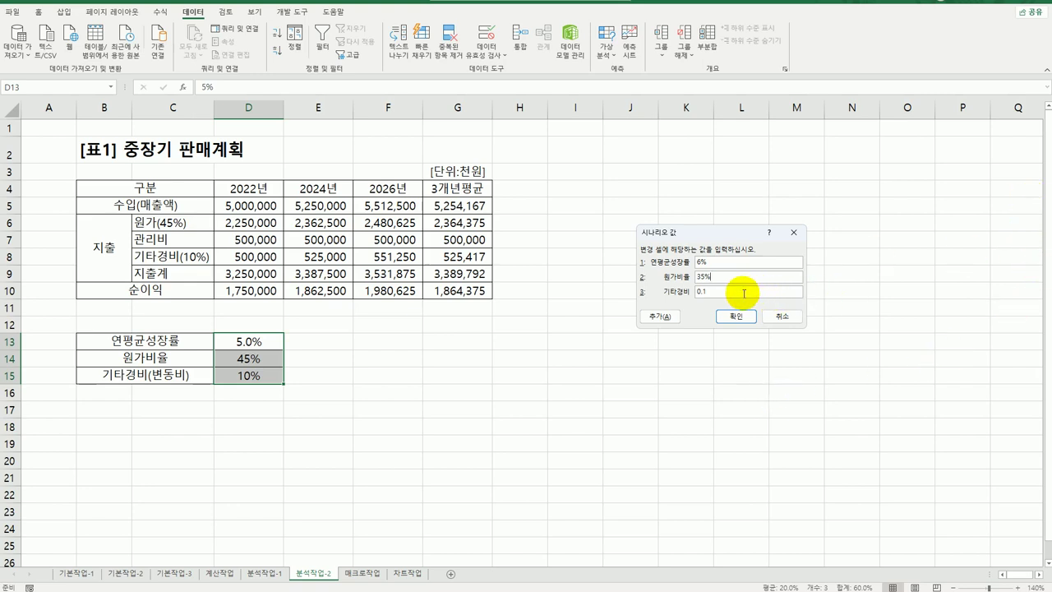
left_click_drag(735, 292, 649, 272)
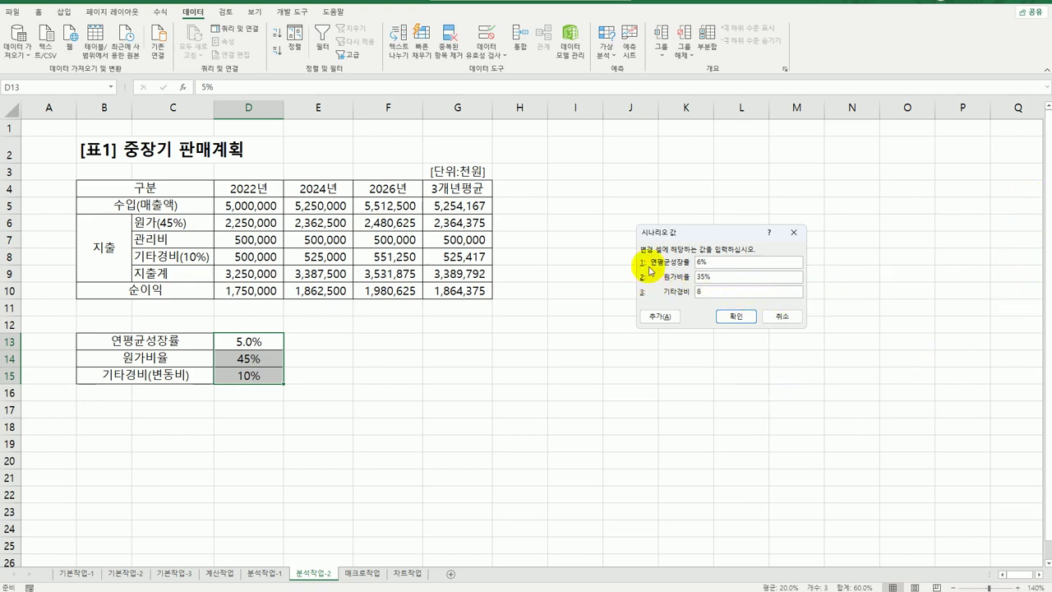
left_click(659, 317)
Add the scenario 이익감소 for D13:D15 with an empty description and values 연평균성장률 4%, 원가비율 55%, 기타경비 12%.
left_click_drag(713, 277, 608, 276)
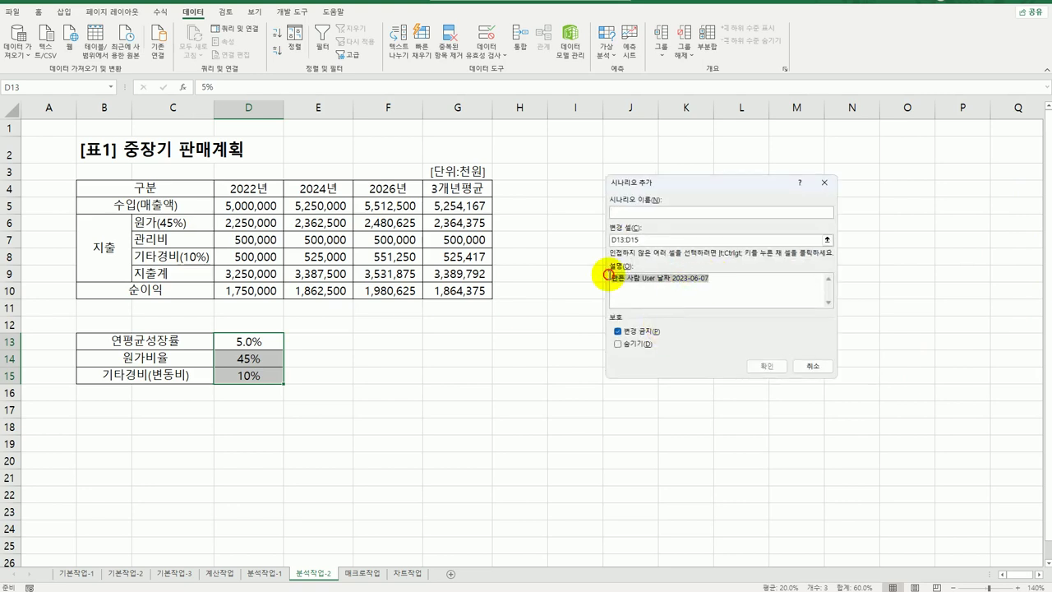
key("Delete")
left_click(632, 216)
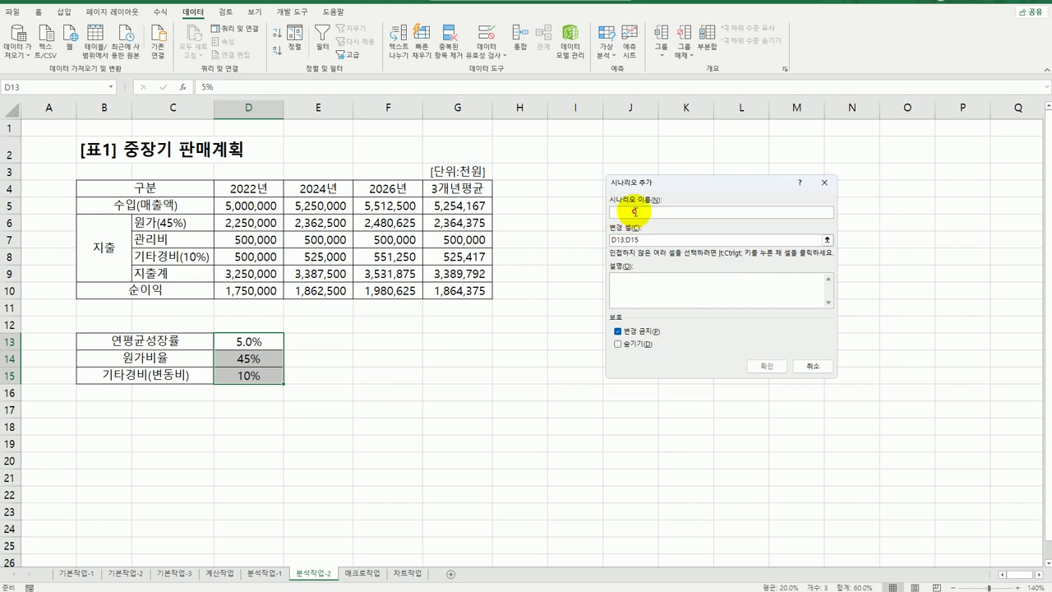
type("이익감소")
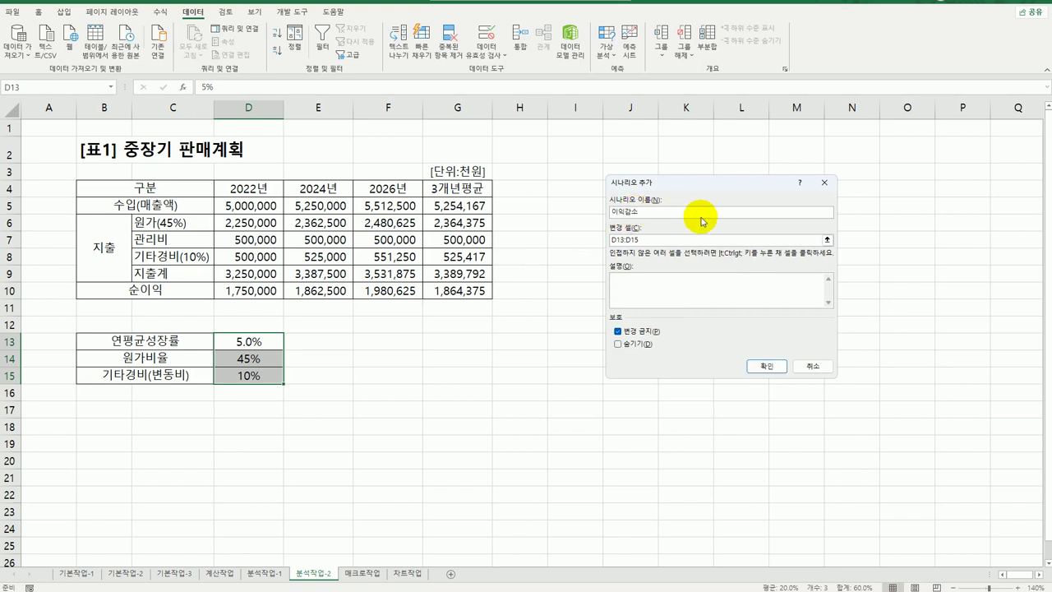
left_click(766, 367)
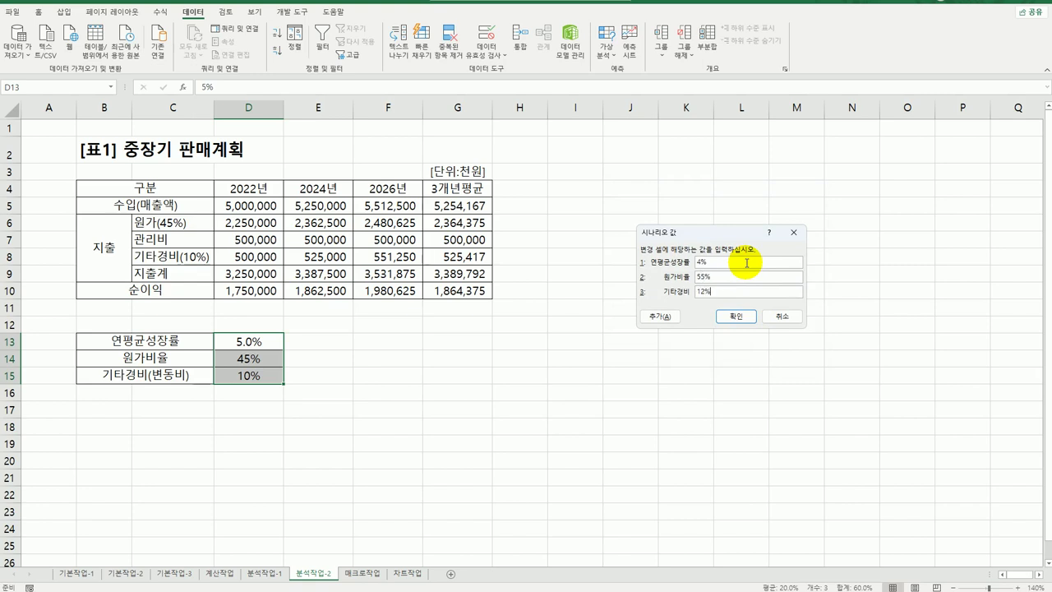
left_click(740, 321)
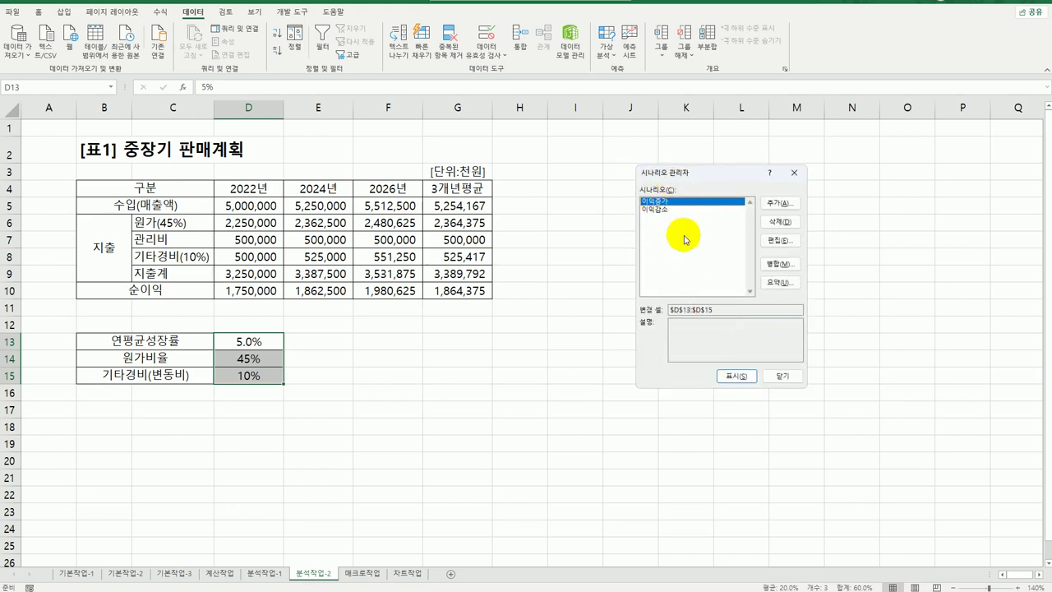
Create a scenario summary report with G10 as the result cell and move its sheet directly after 분석작업-2.
left_click(777, 282)
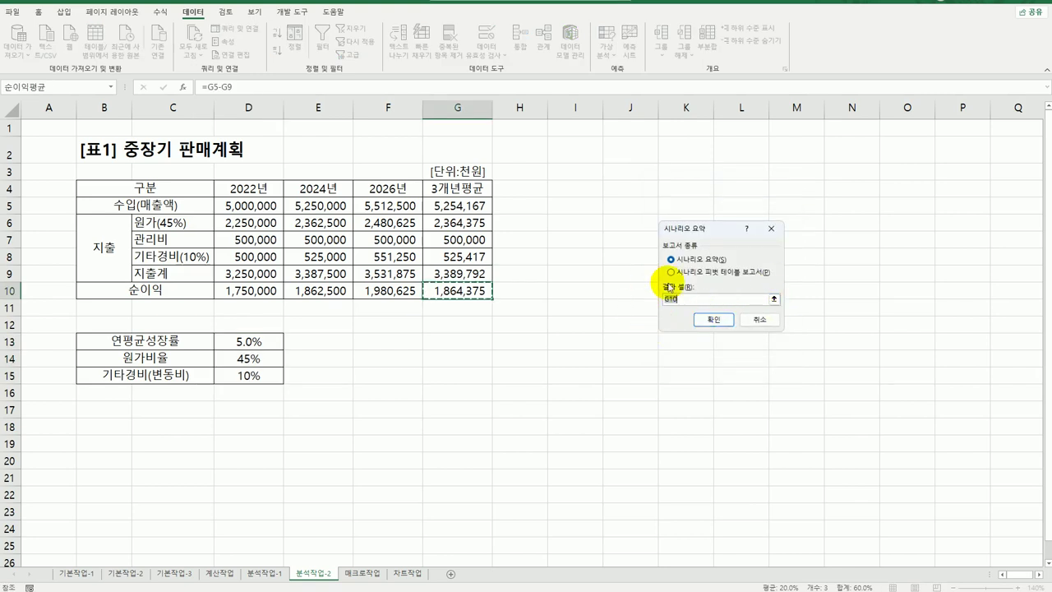
left_click(708, 319)
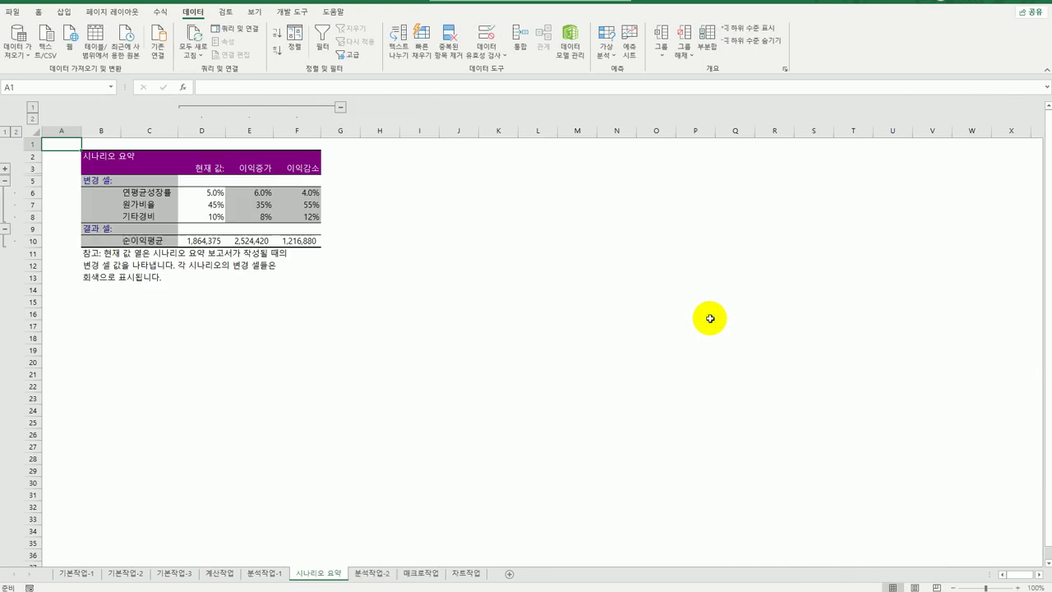
left_click(1016, 587)
left_click(1016, 587)
left_click(1016, 587)
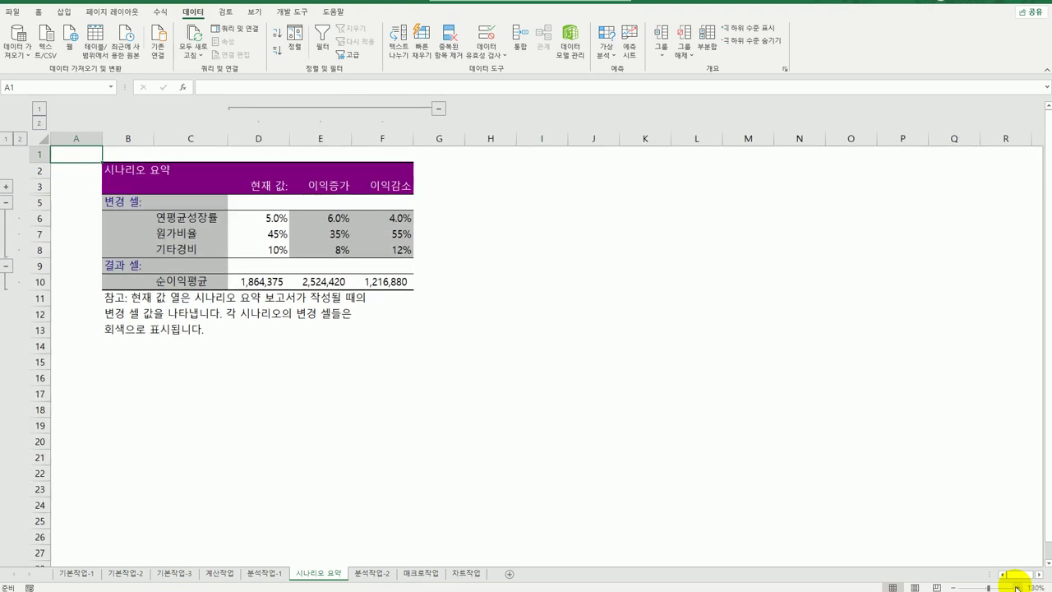
left_click(1016, 587)
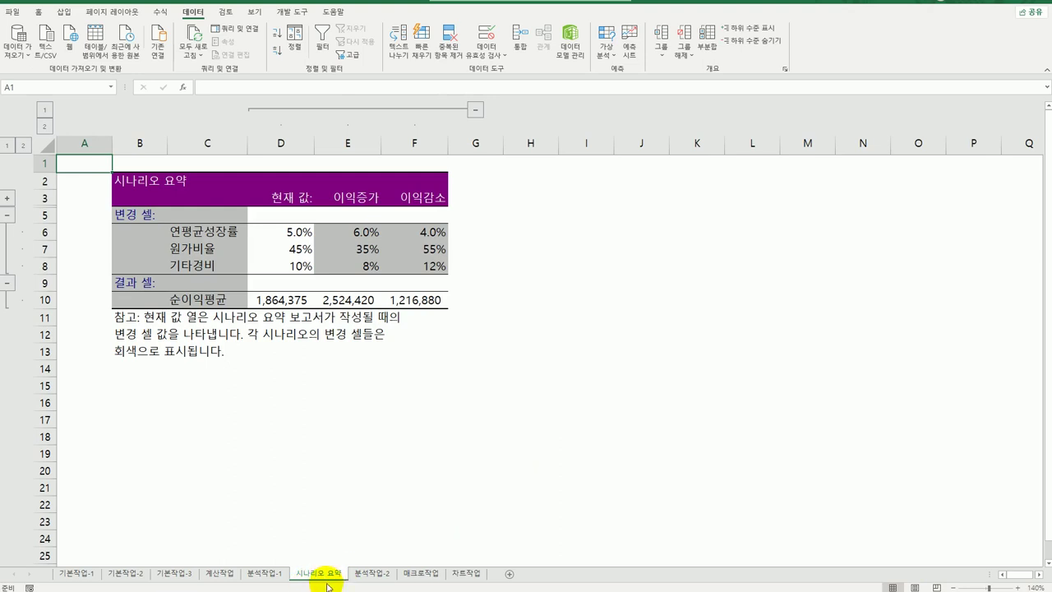
left_click_drag(326, 585, 438, 586)
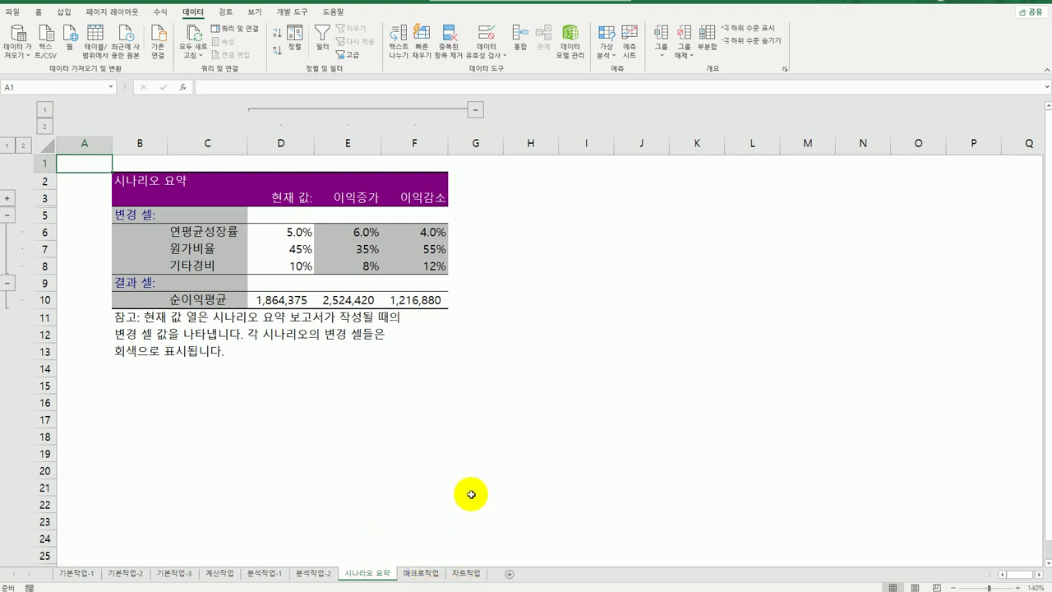
Switch to the 매크로작업 sheet.
left_click(421, 574)
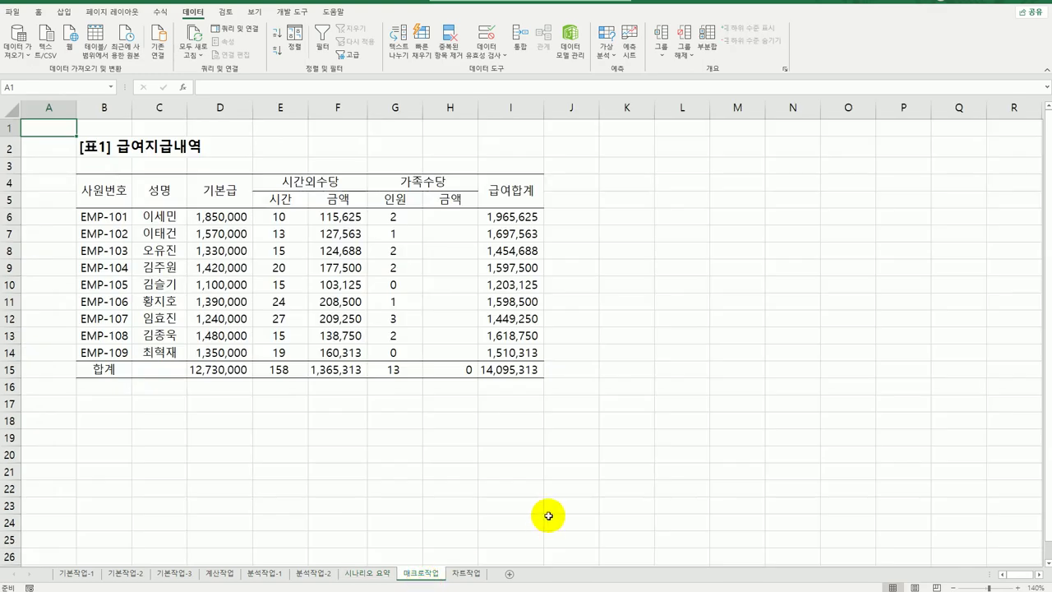
left_click(569, 502)
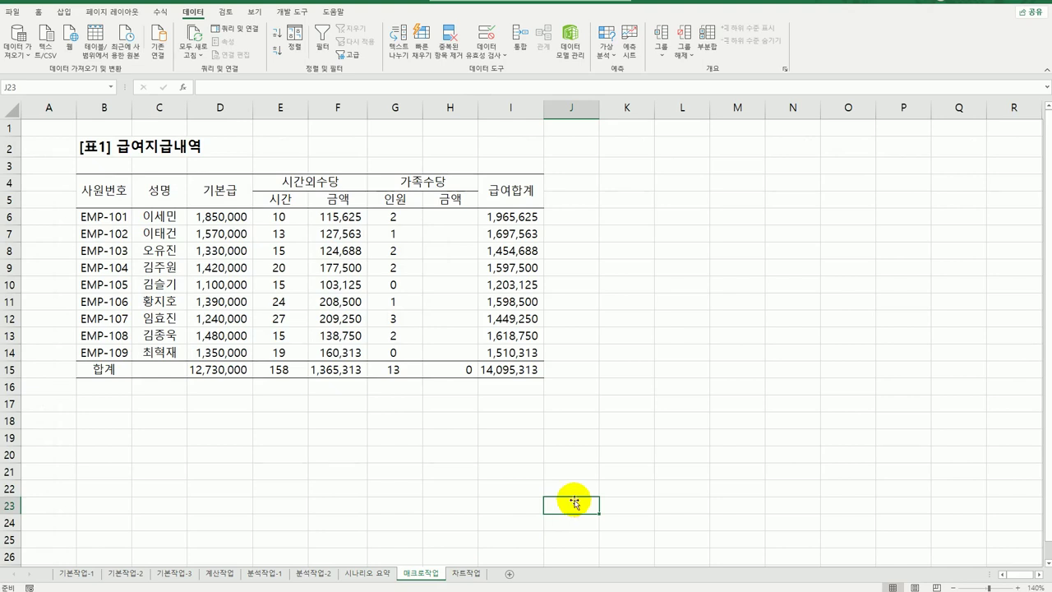
left_click(638, 458)
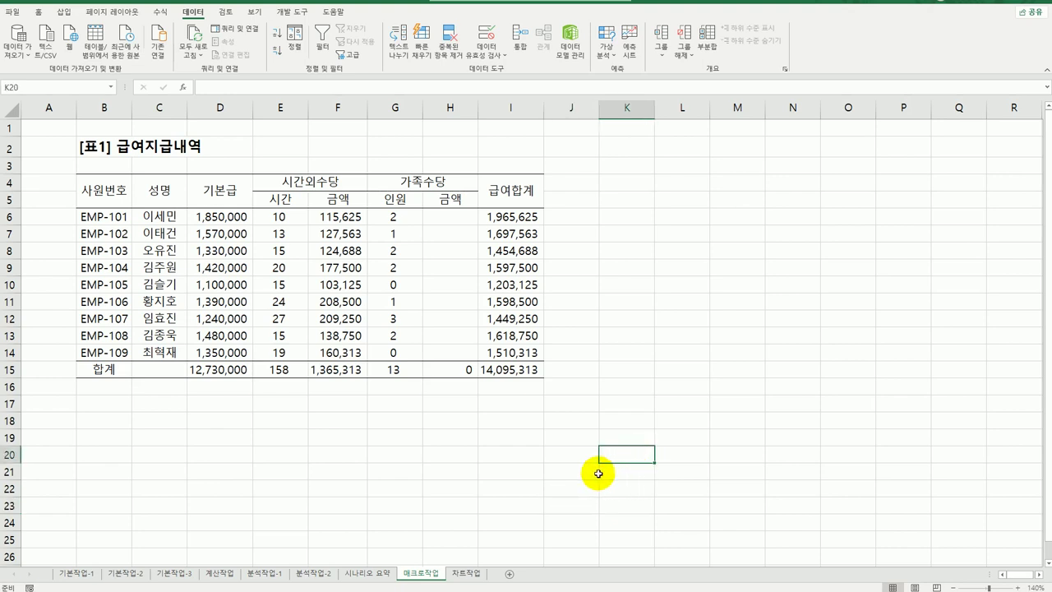
left_click(677, 230)
left_click(406, 398)
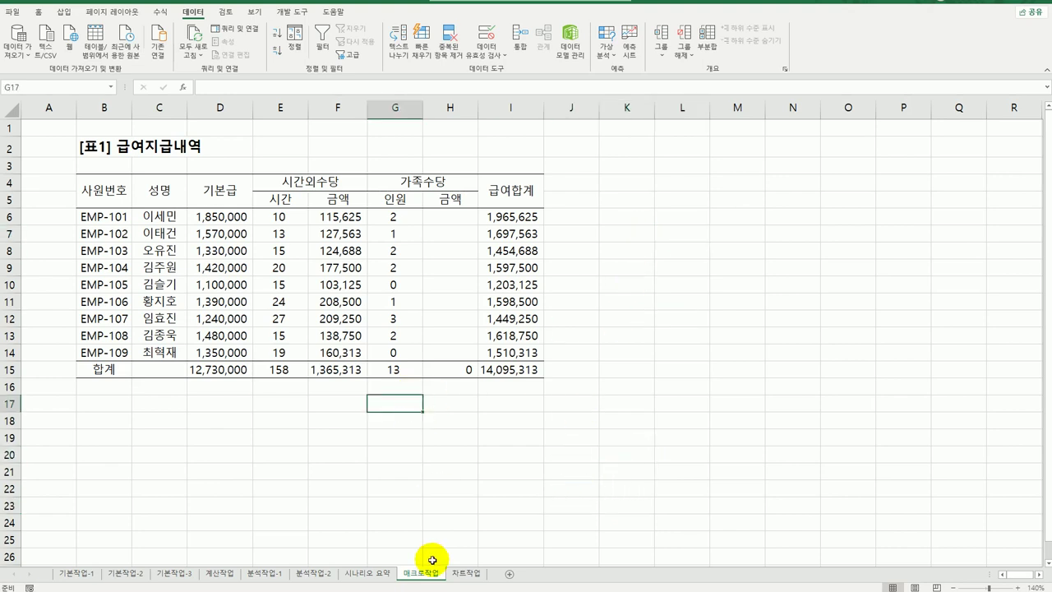
Start recording a newly named macro stored in the current workbook and select H6, the first 가족수당 금액 cell.
left_click(292, 12)
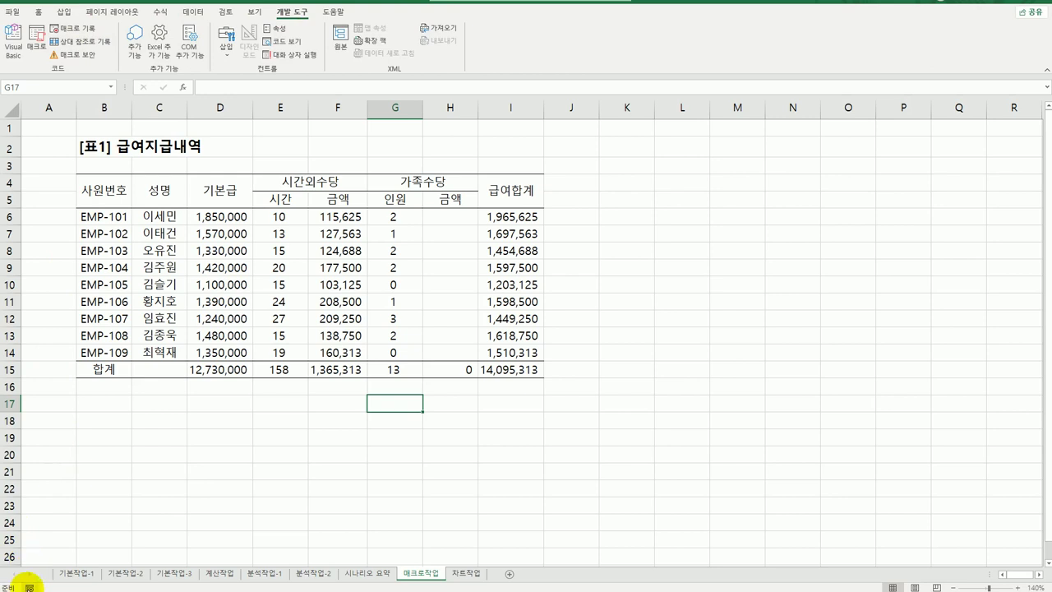
left_click(28, 587)
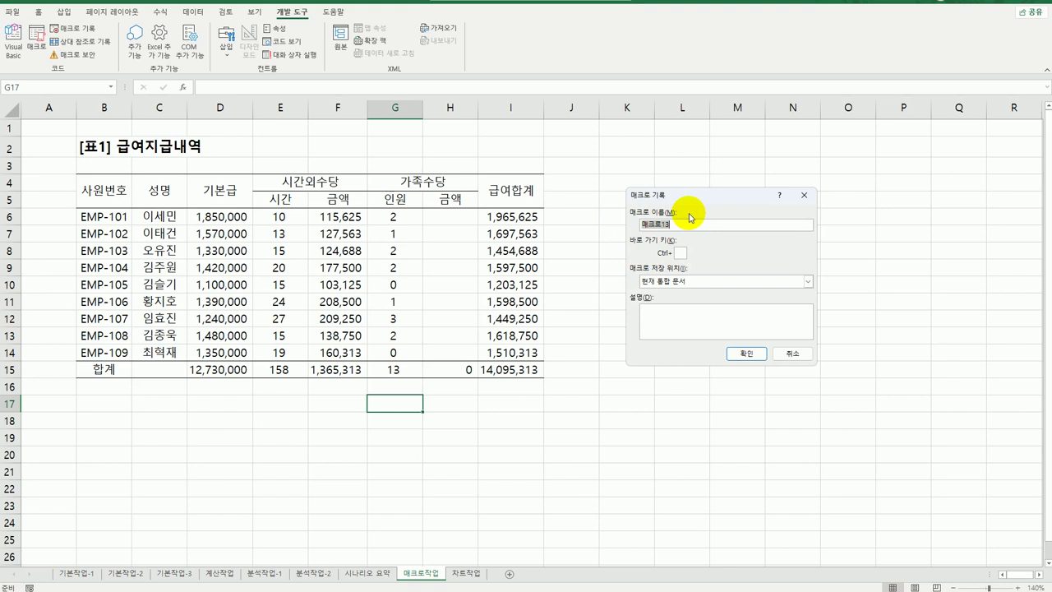
type("ㄱ")
left_click(746, 353)
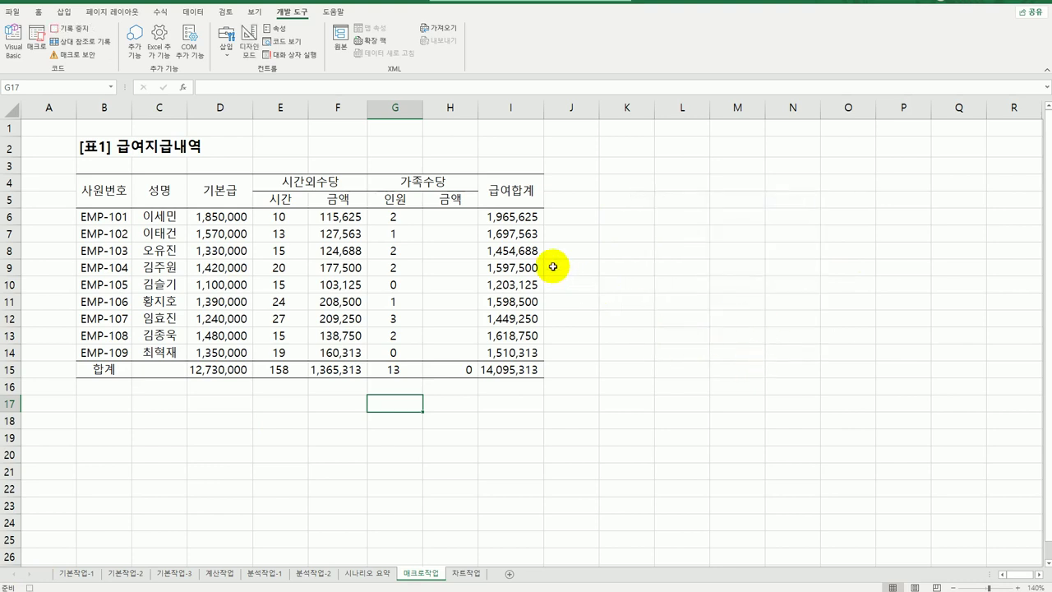
left_click(457, 216)
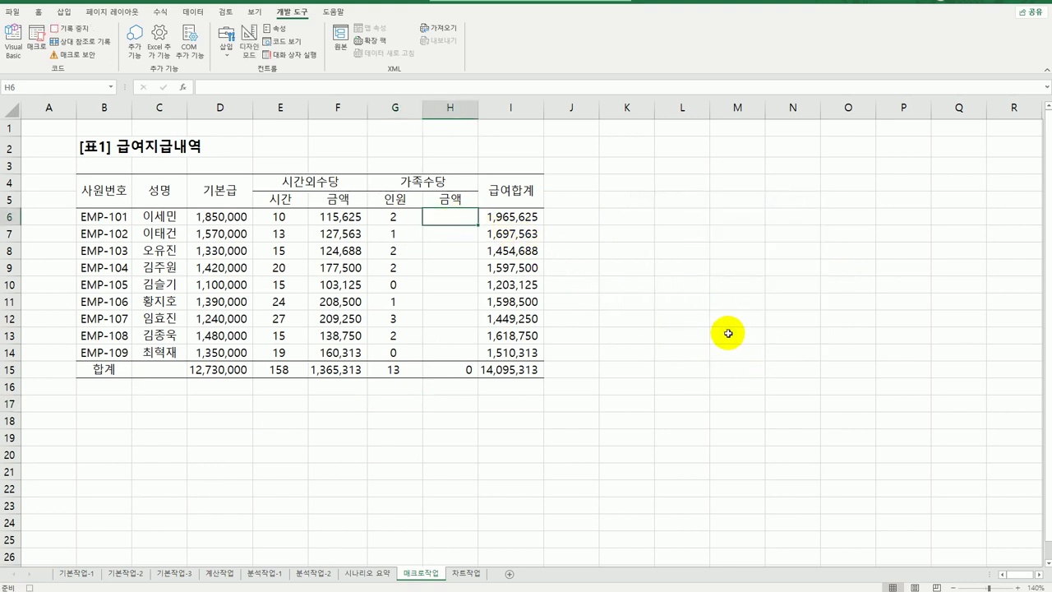
Enter =G6*100000 in H6 and fill the formula down through H14.
type("=")
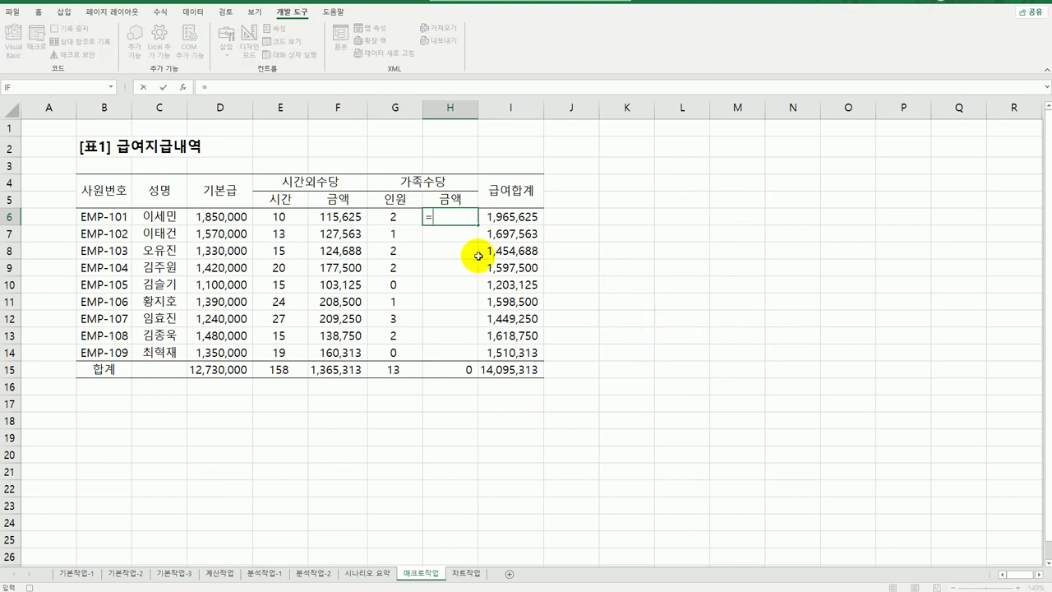
left_click(393, 216)
type("*")
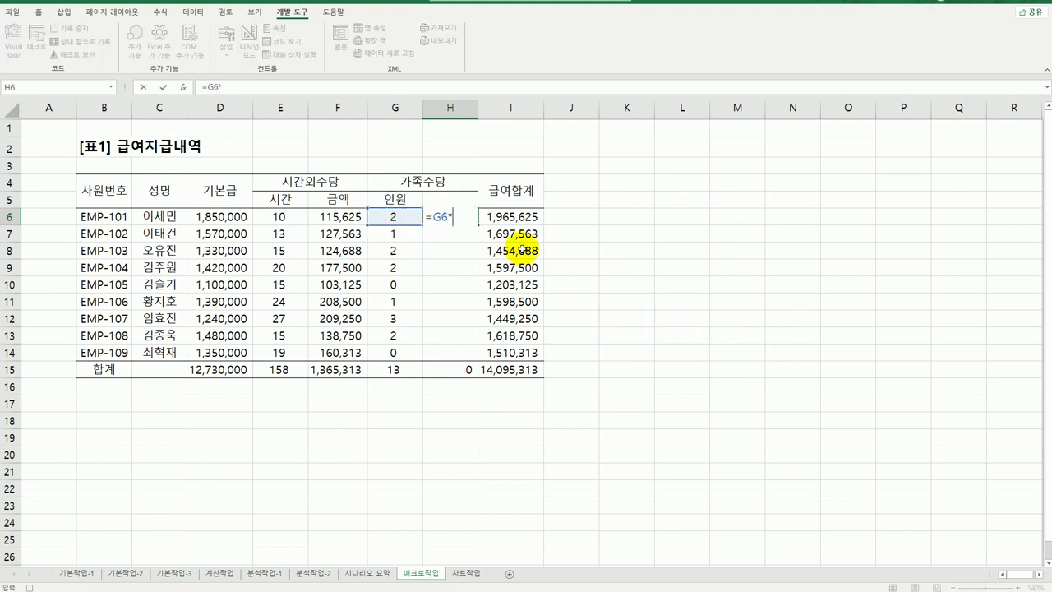
type("100000")
key("Return")
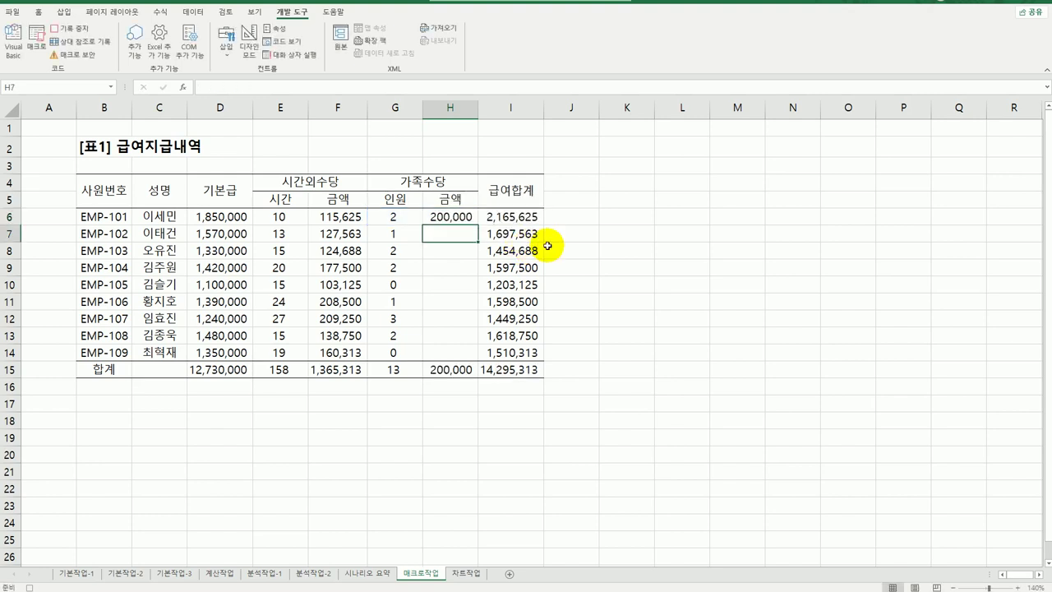
left_click(457, 216)
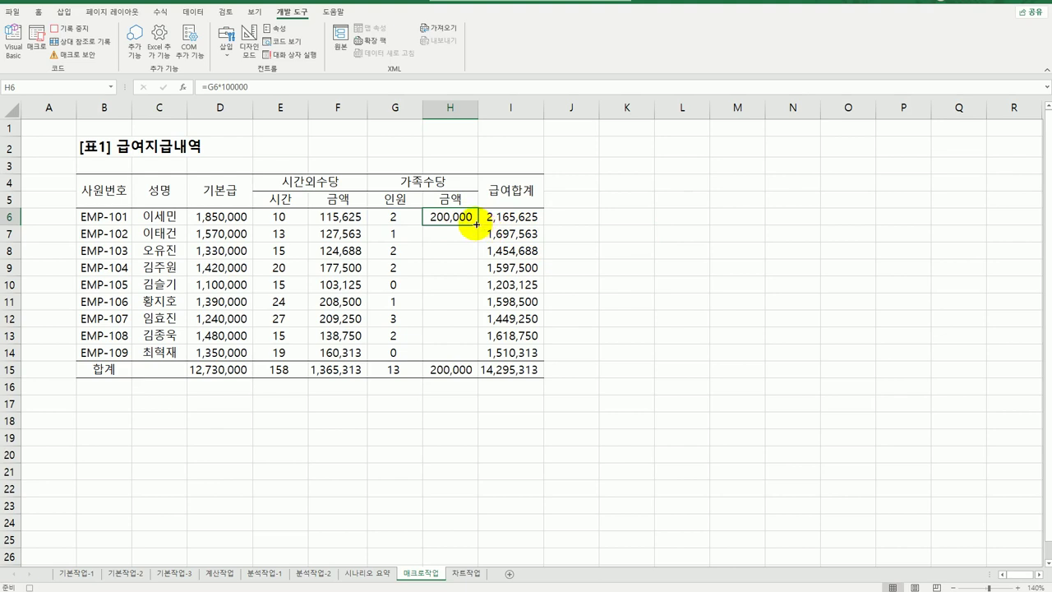
left_click_drag(478, 225, 465, 361)
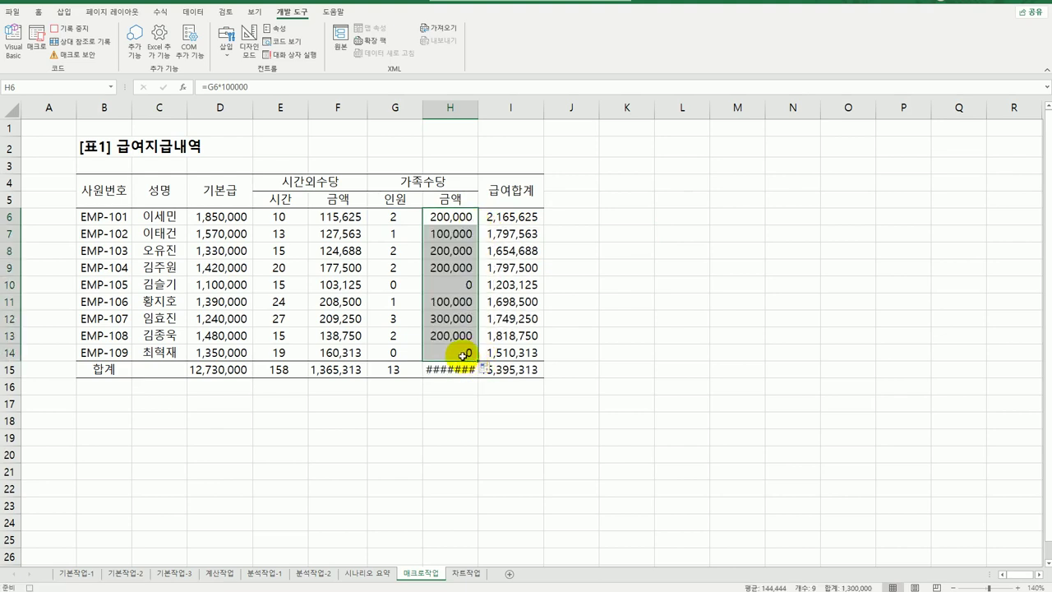
left_click(465, 355)
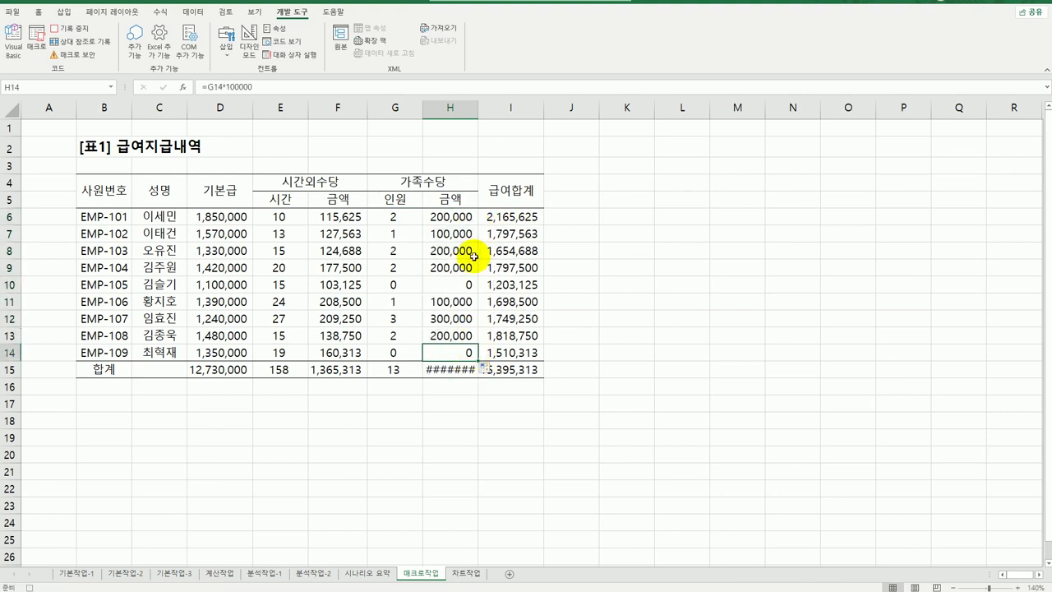
AutoFit the width of column H and stop recording the macro.
double_click(477, 107)
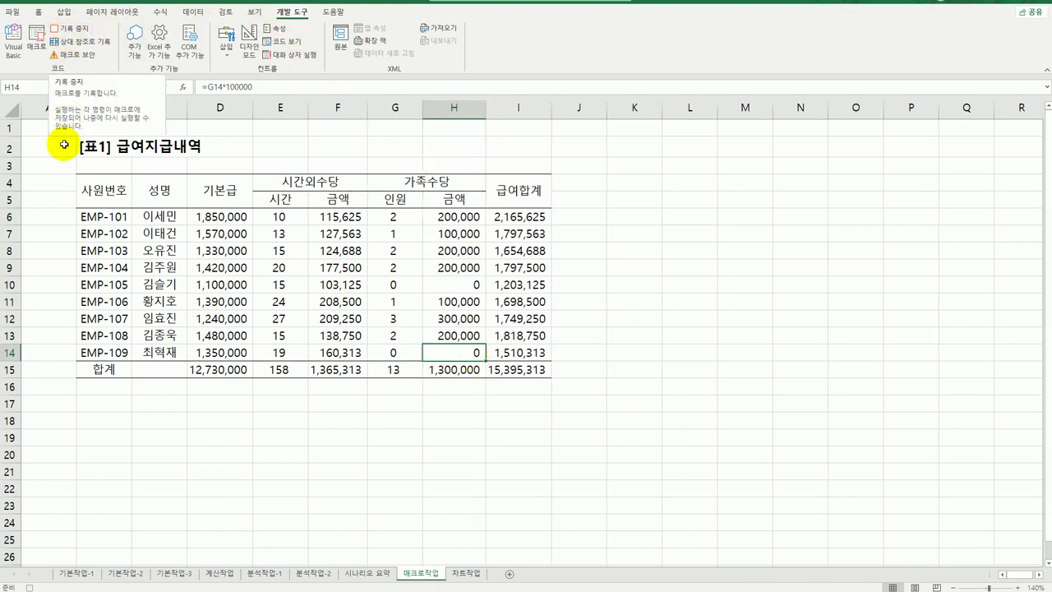
left_click(30, 586)
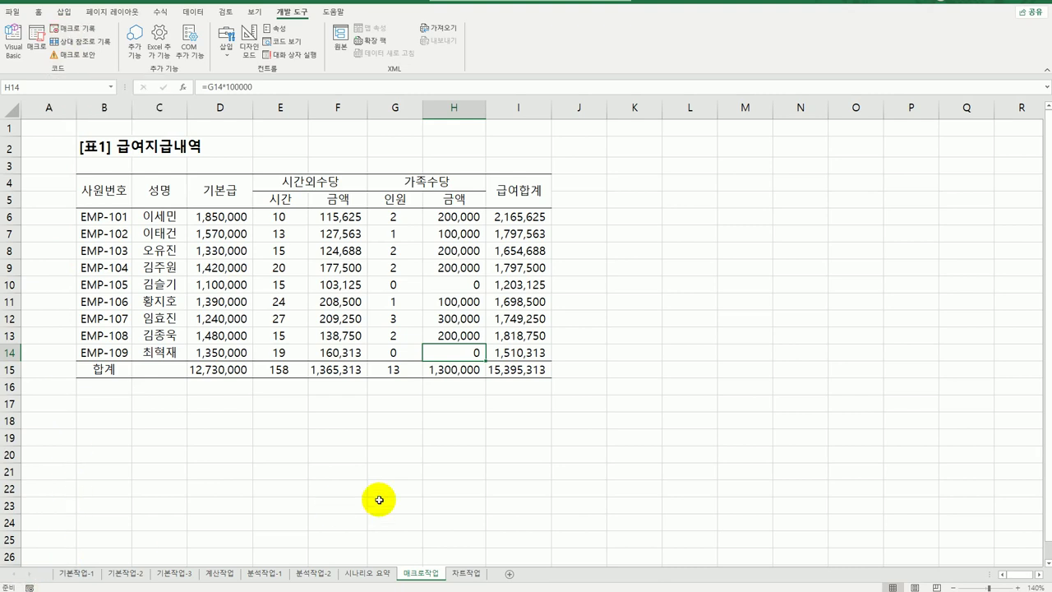
left_click(691, 400)
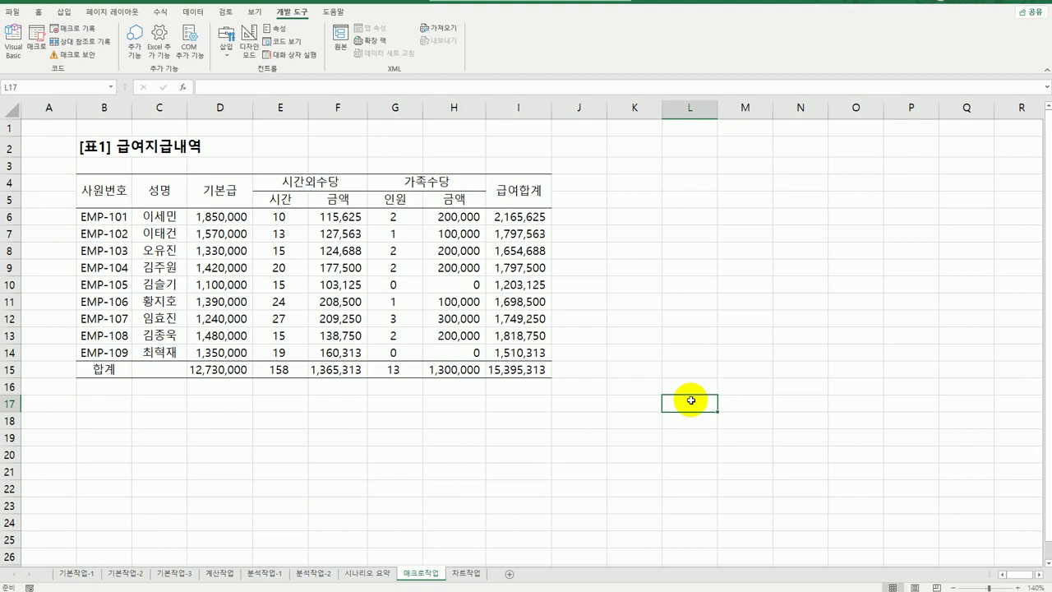
Draw an ellipse about 3.95 cm wide and 2.93 cm high over F19:G23 and label it 가족수당.
left_click(61, 11)
left_click(129, 41)
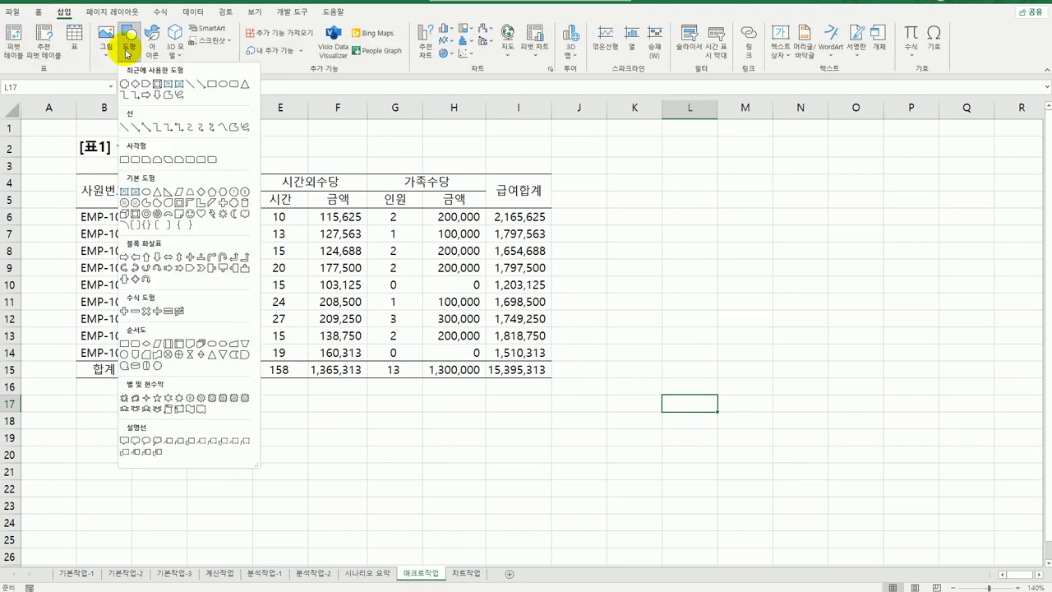
left_click(145, 191)
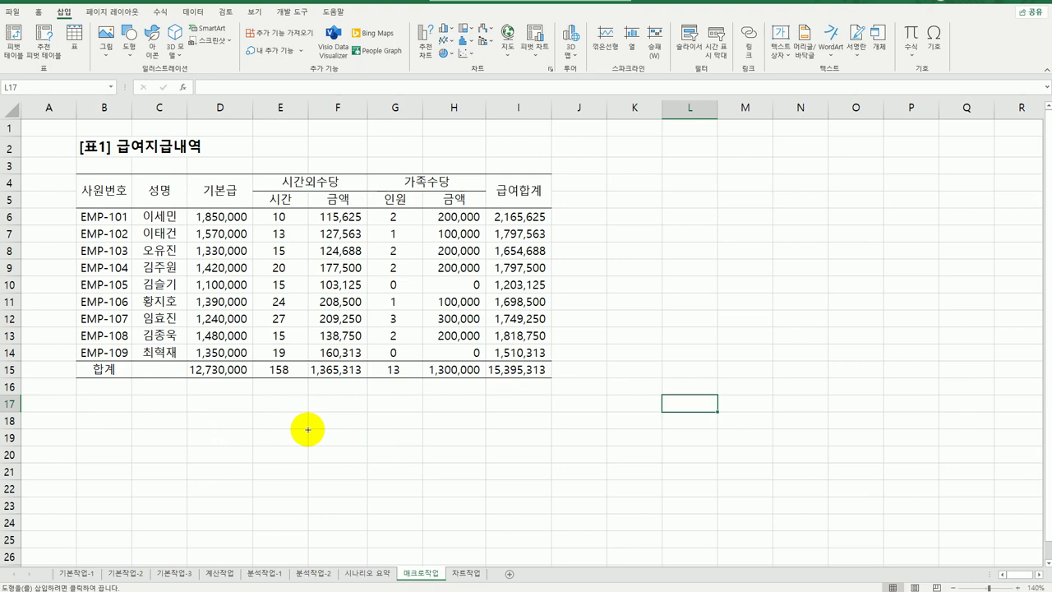
left_click_drag(307, 429, 364, 429)
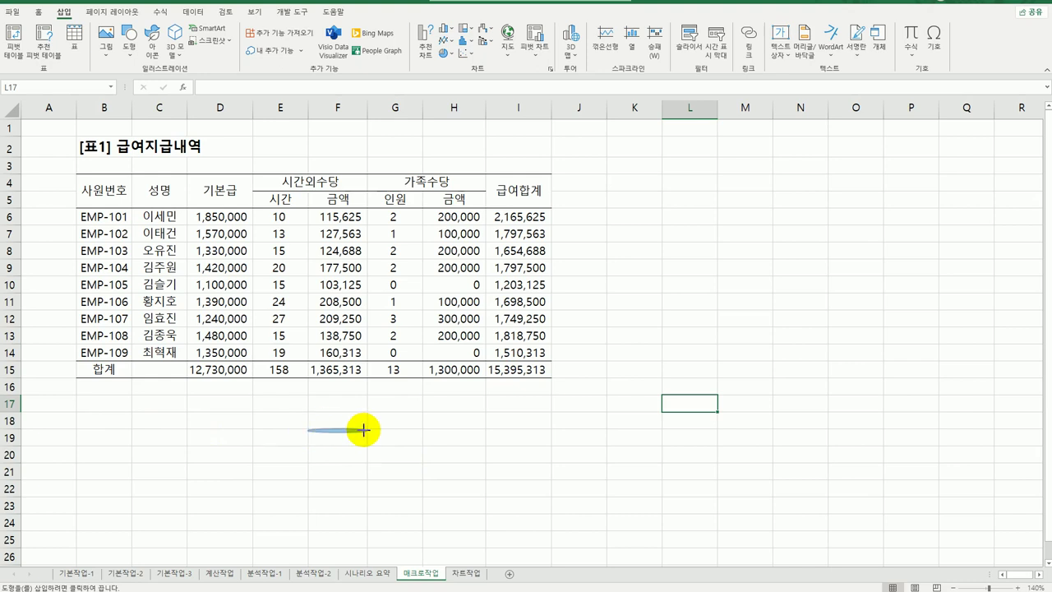
left_click_drag(363, 429, 412, 513)
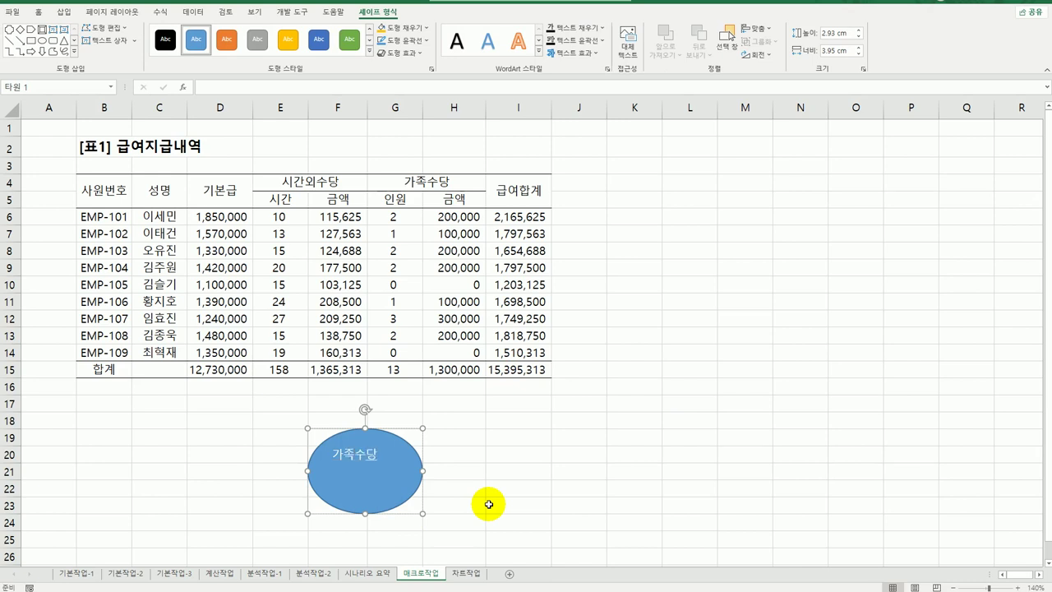
Assign the 가족수당 macro to the ellipse and deselect the shape.
right_click(406, 448)
key("Escape")
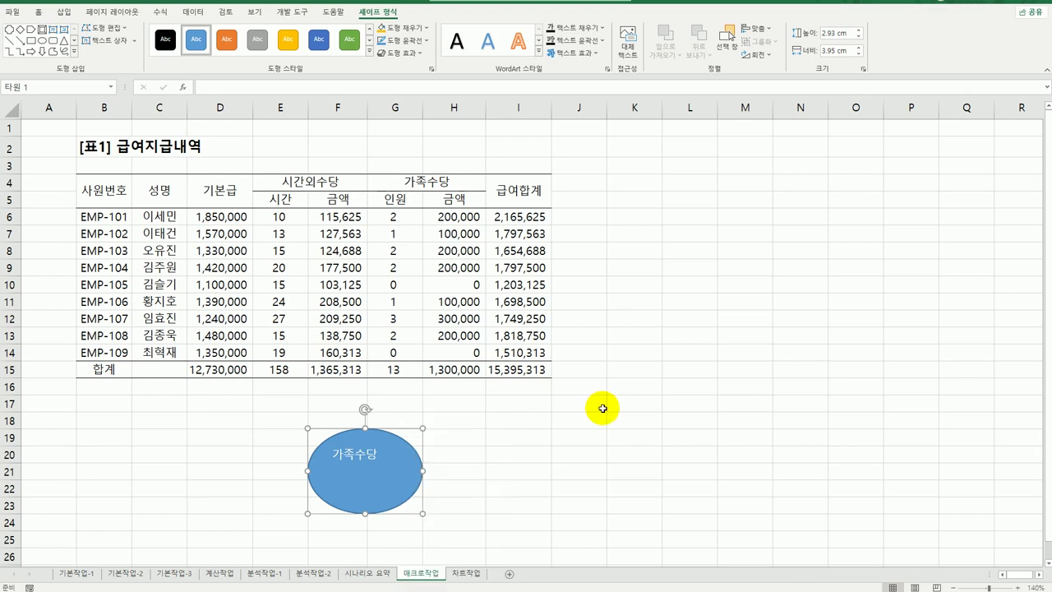
scroll(604, 411, "down", 3)
right_click(380, 294)
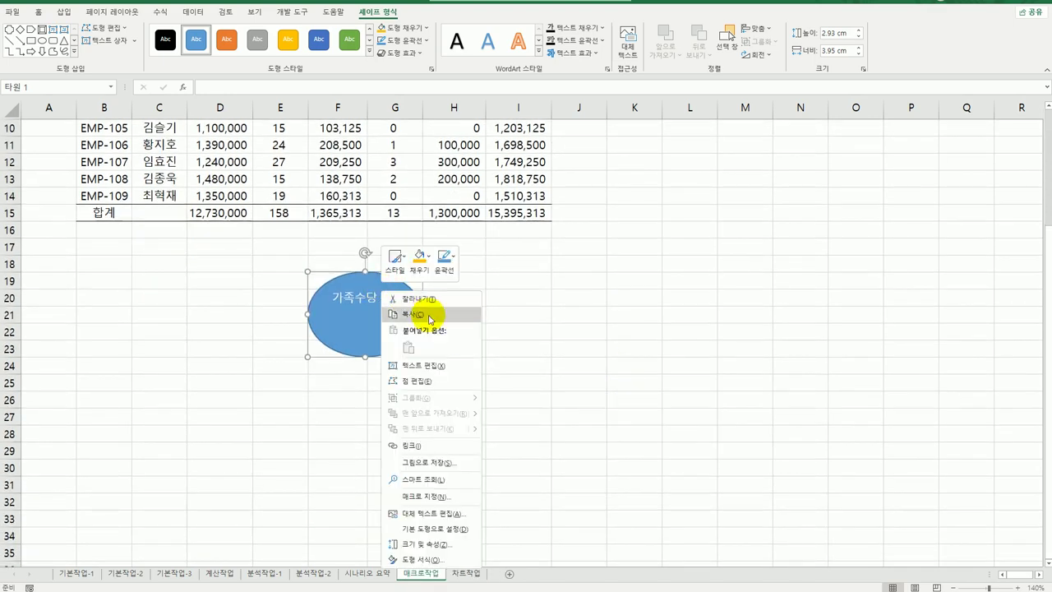
left_click(441, 497)
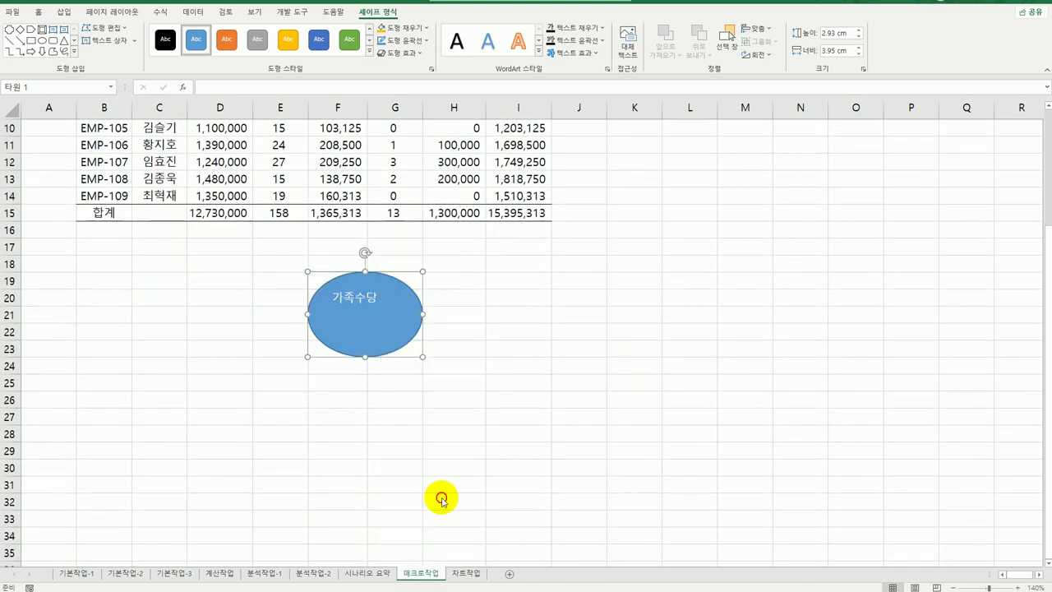
left_click(343, 424)
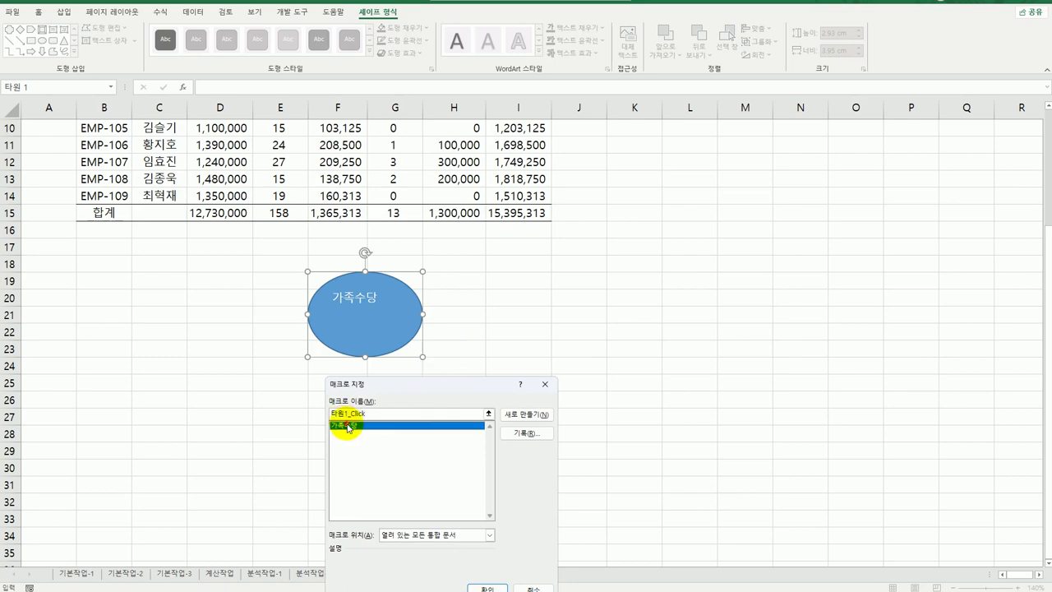
left_click(483, 588)
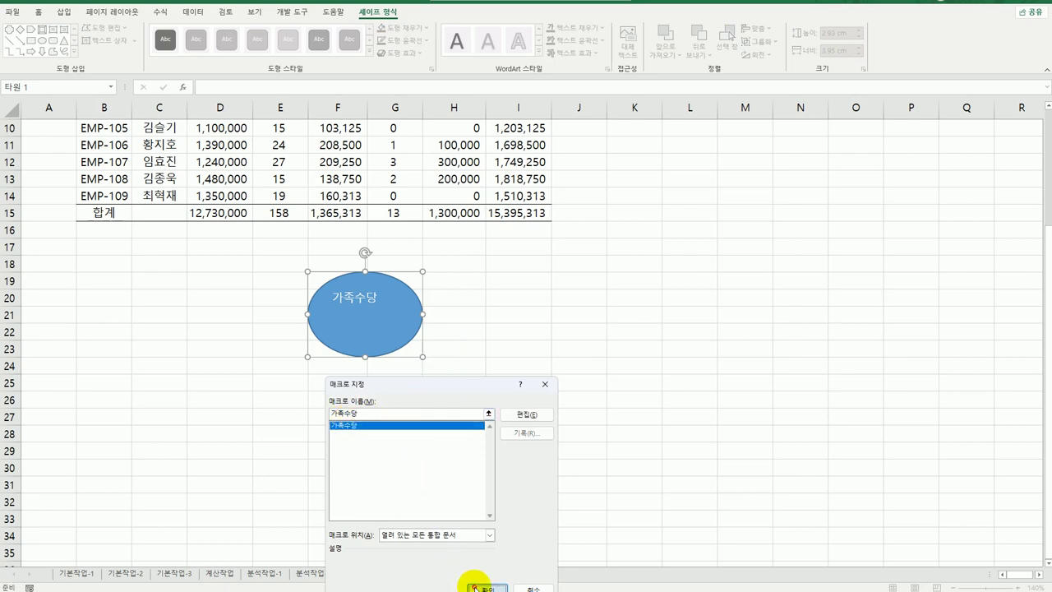
left_click(664, 453)
scroll(663, 459, "up", 2)
scroll(664, 458, "up", 1)
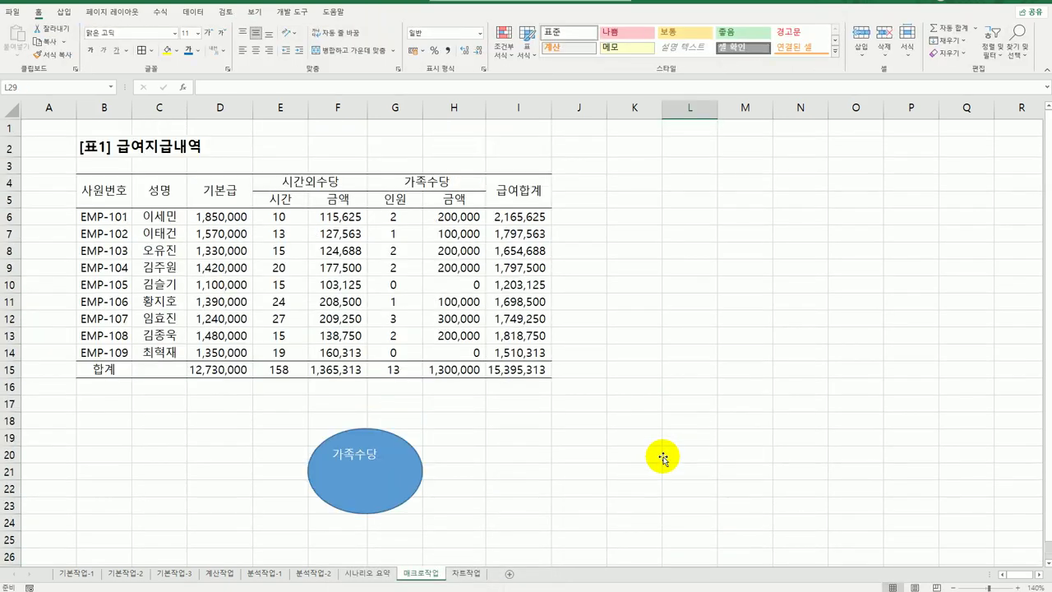
left_click(676, 321)
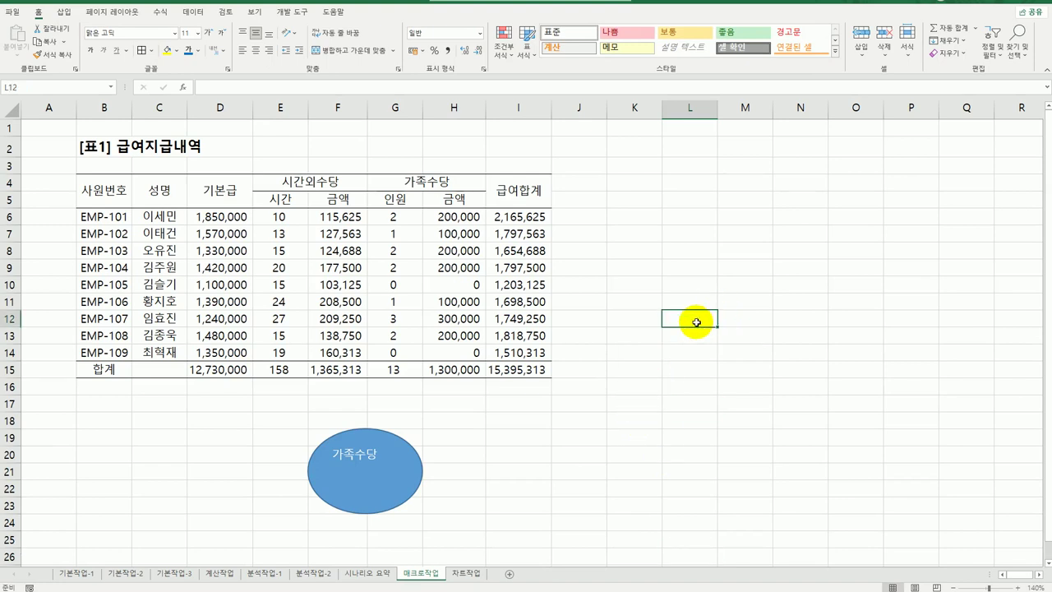
Start recording a macro named 서식지정 stored in the current workbook.
left_click(289, 13)
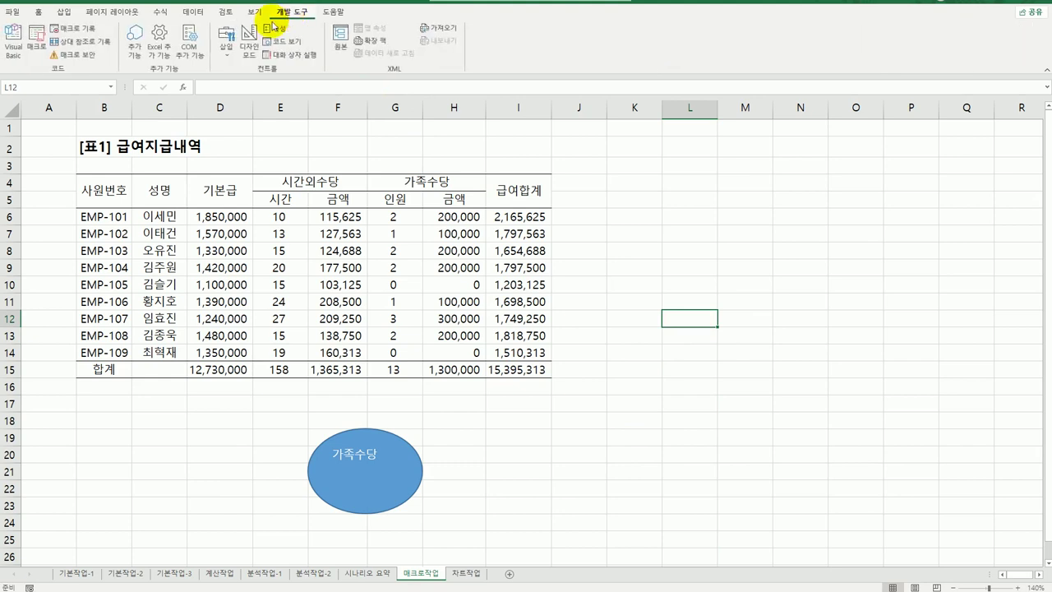
left_click(86, 35)
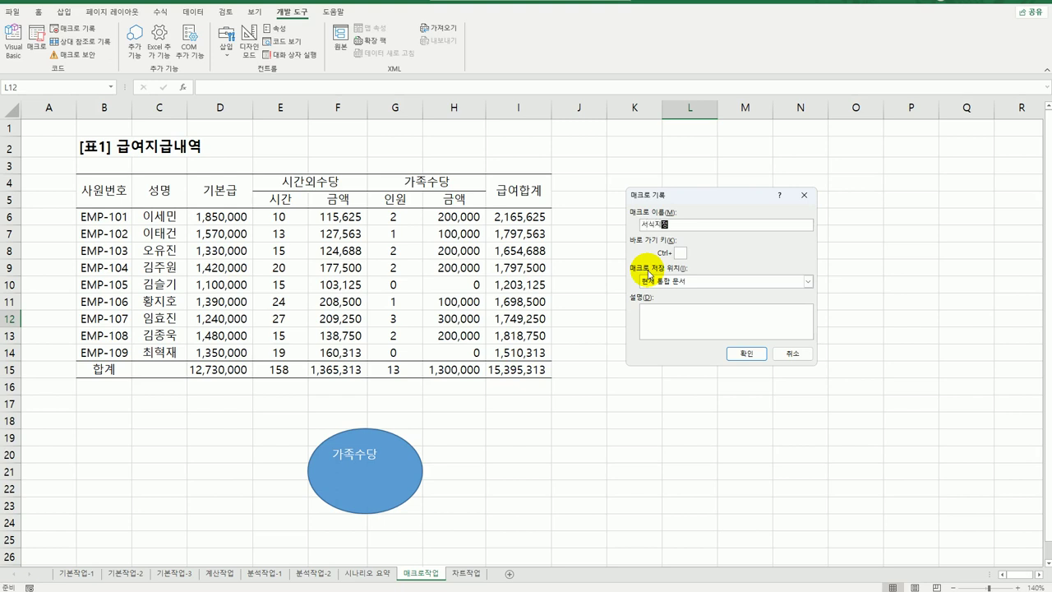
type("서식지정")
left_click(745, 354)
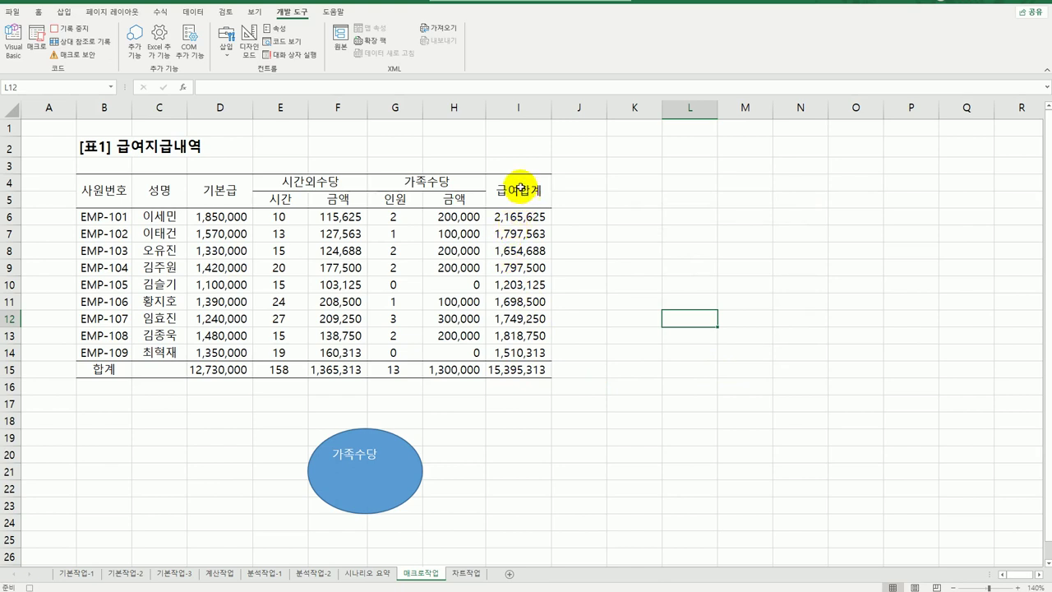
Format the 급여합계 column I4:I15 in italics with a standard yellow fill.
left_click_drag(516, 182, 536, 378)
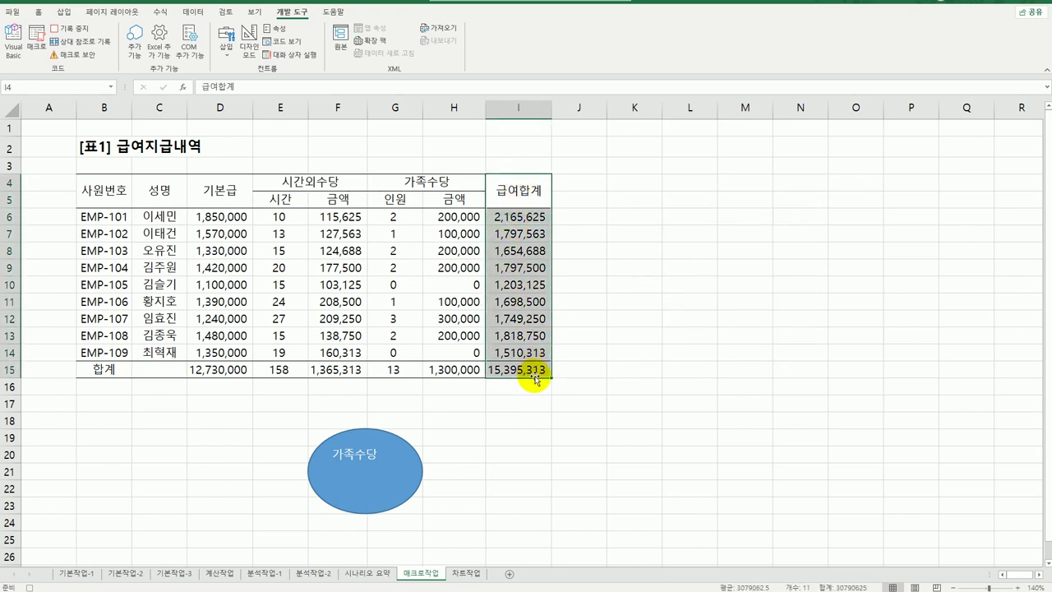
left_click(37, 11)
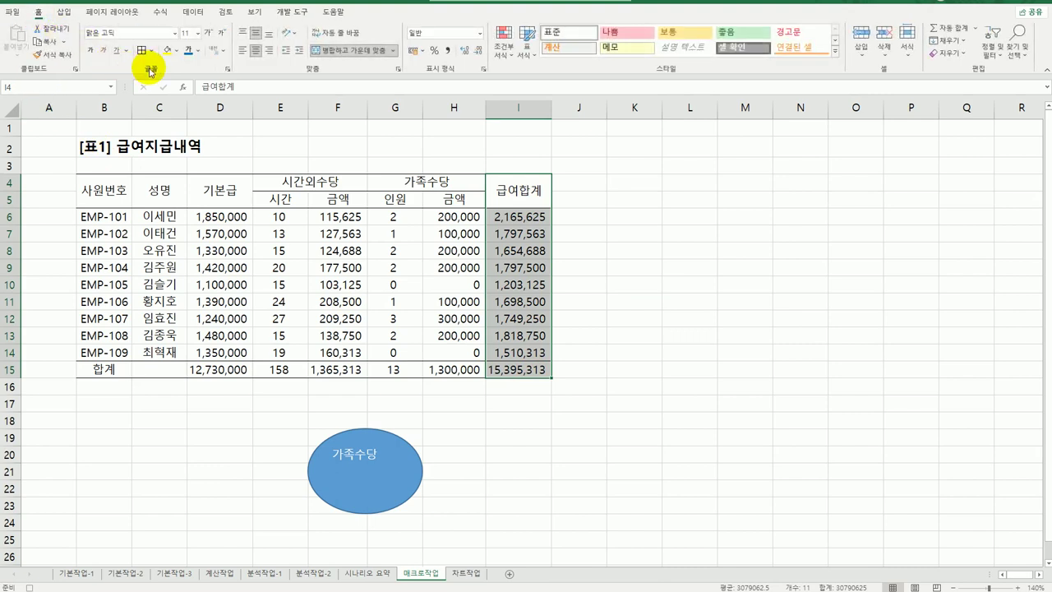
left_click(104, 51)
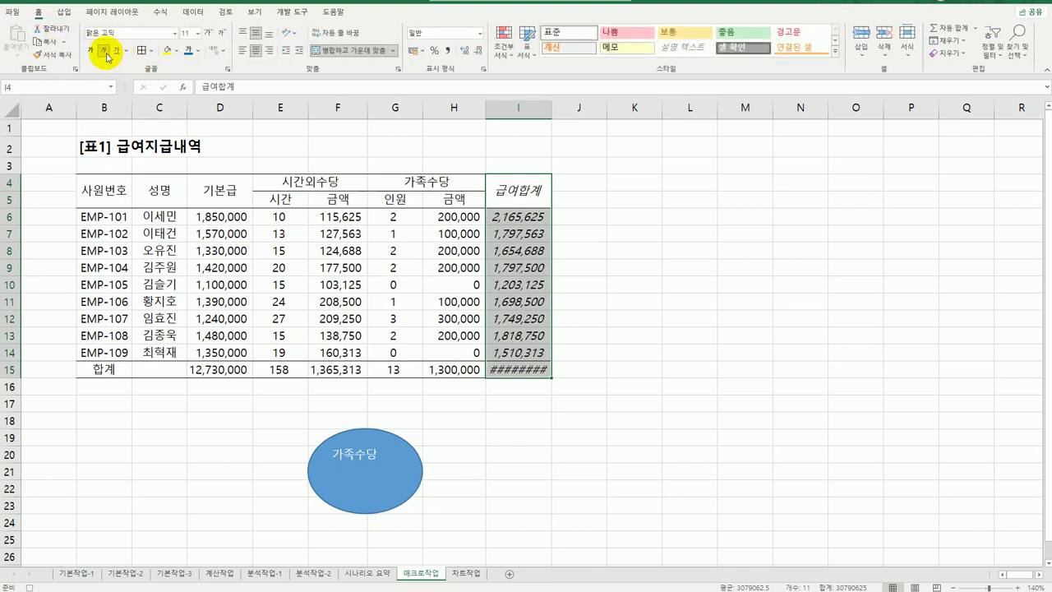
left_click(175, 50)
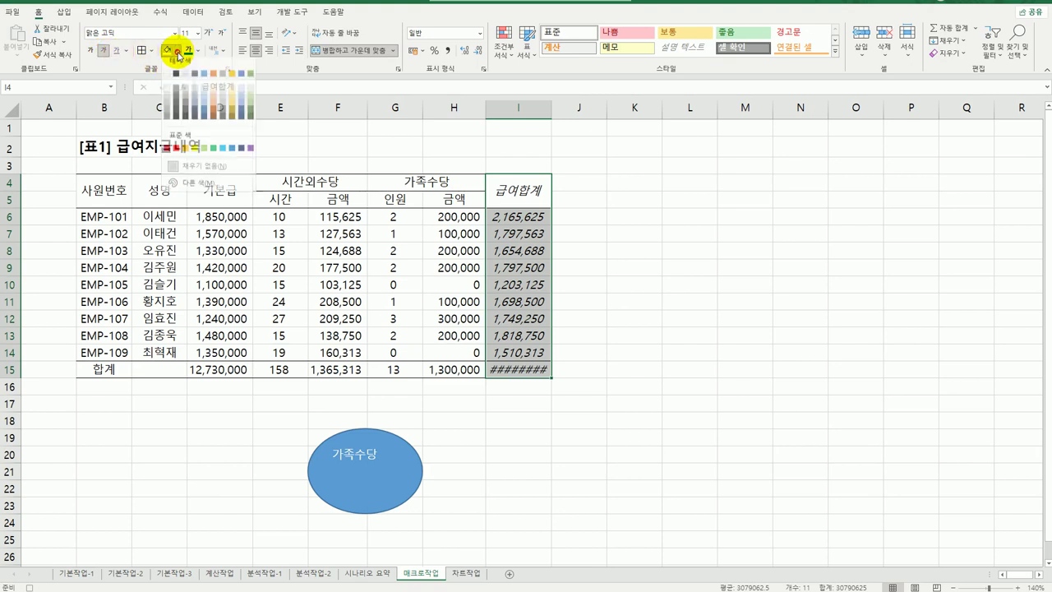
left_click(194, 153)
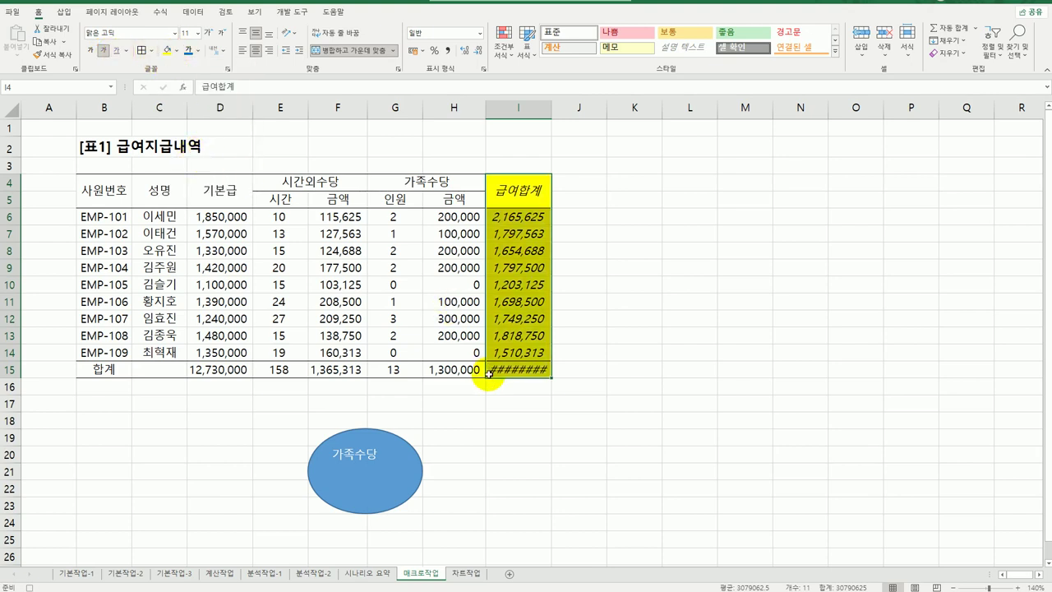
Widen column I slightly so the I15 total fits, and stop recording the macro.
left_click(525, 377)
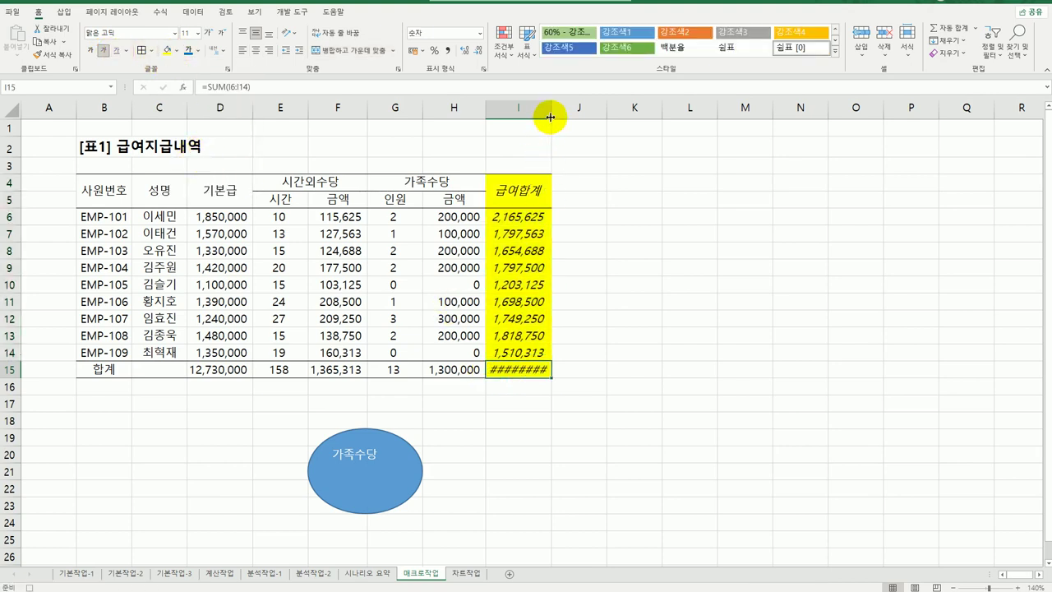
left_click_drag(551, 108, 563, 108)
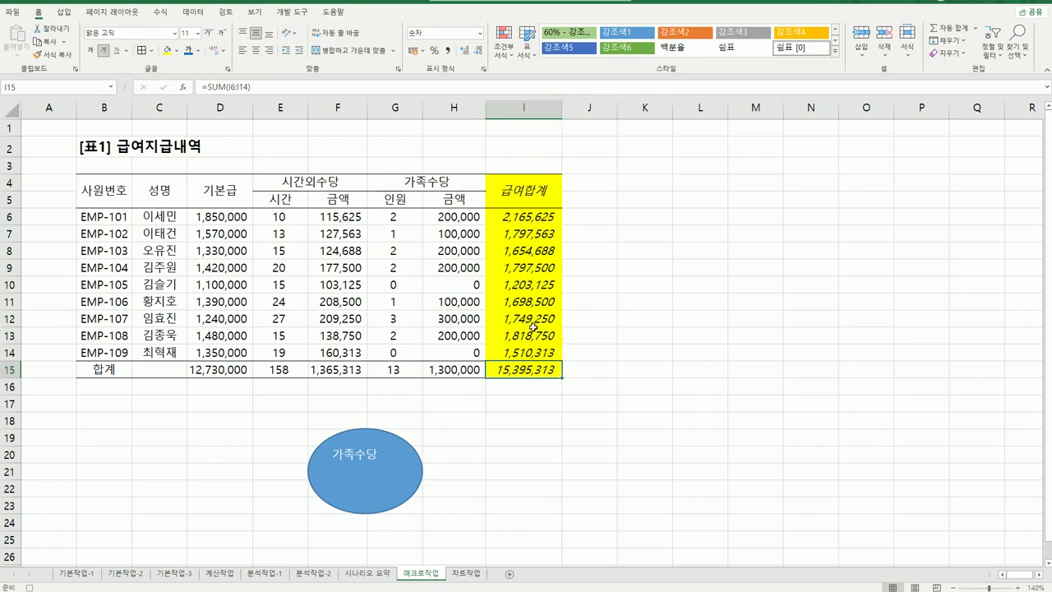
left_click(280, 12)
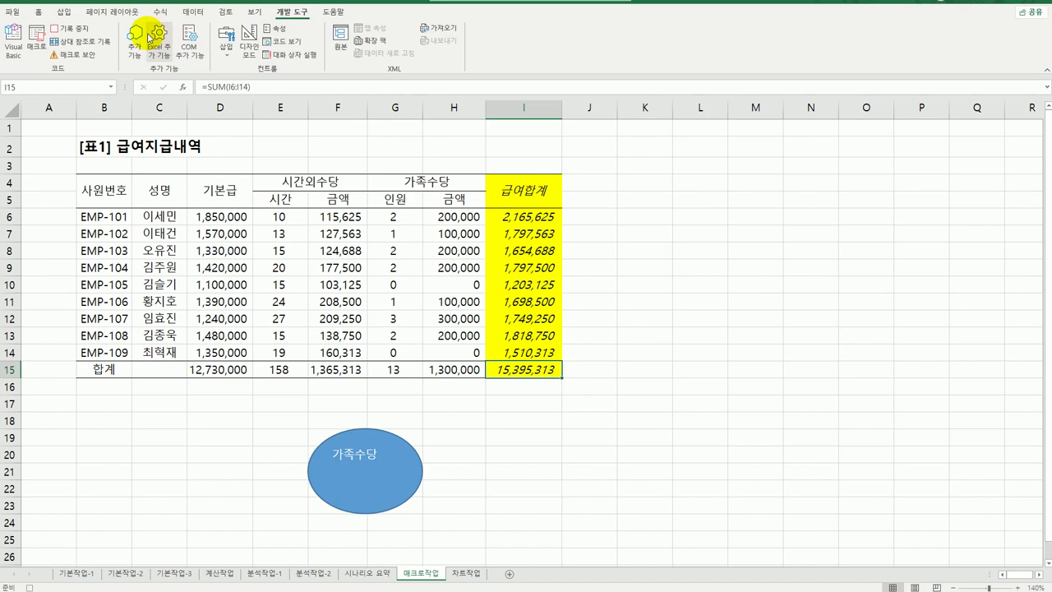
left_click(74, 30)
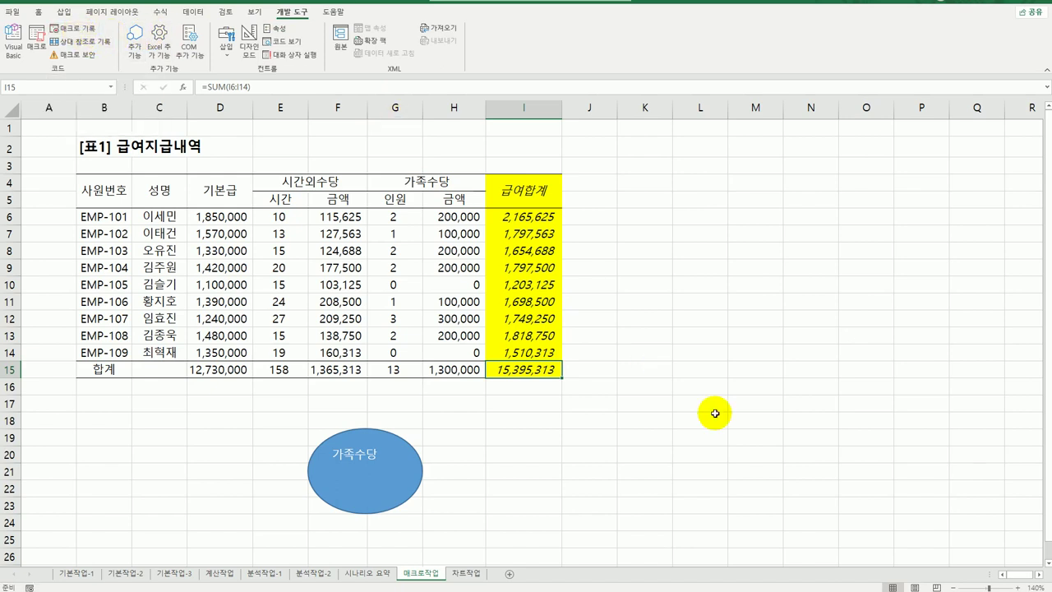
left_click(733, 434)
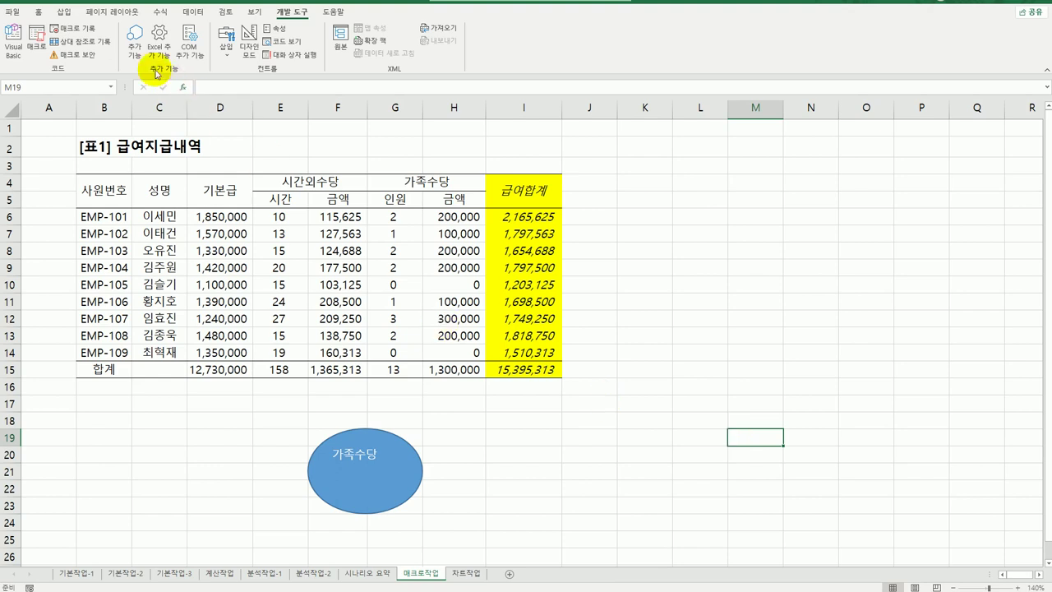
Draw a rectangle over cells H19:I23 beside the ellipse and label it 서식지정.
left_click(64, 14)
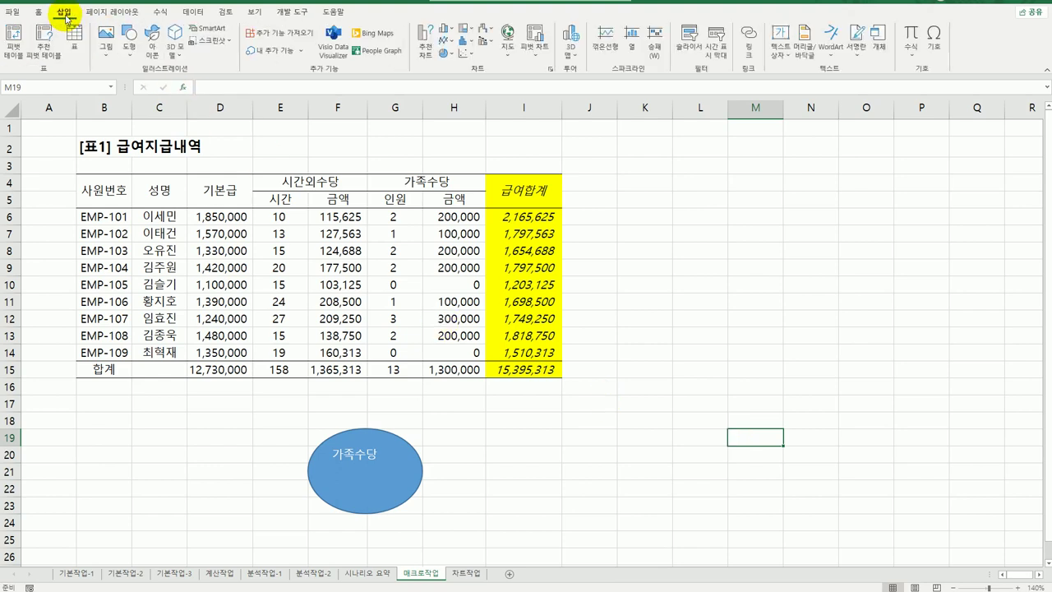
left_click(129, 41)
left_click(124, 160)
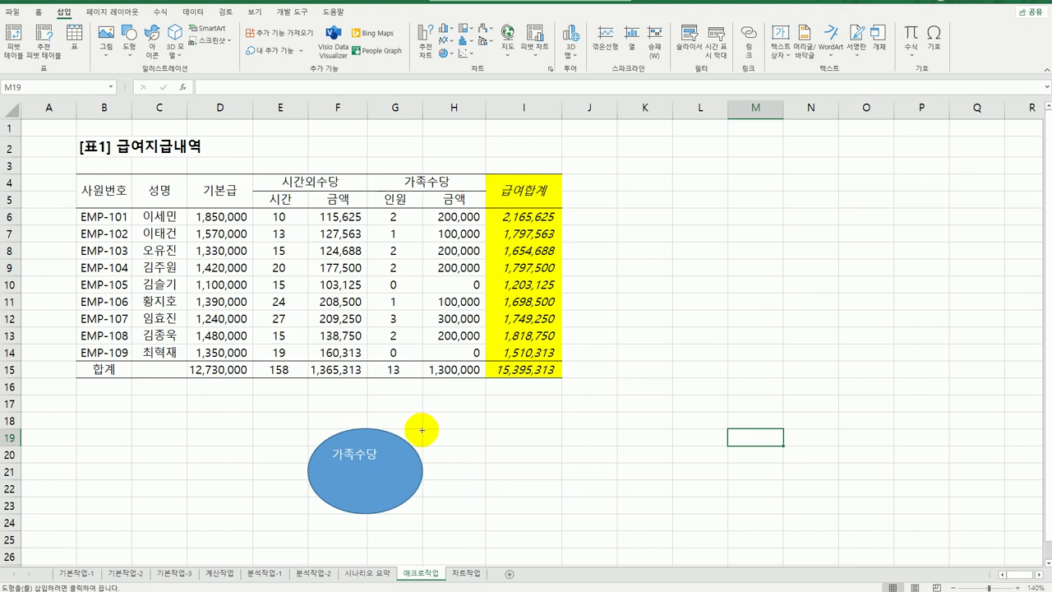
left_click_drag(421, 428, 539, 508)
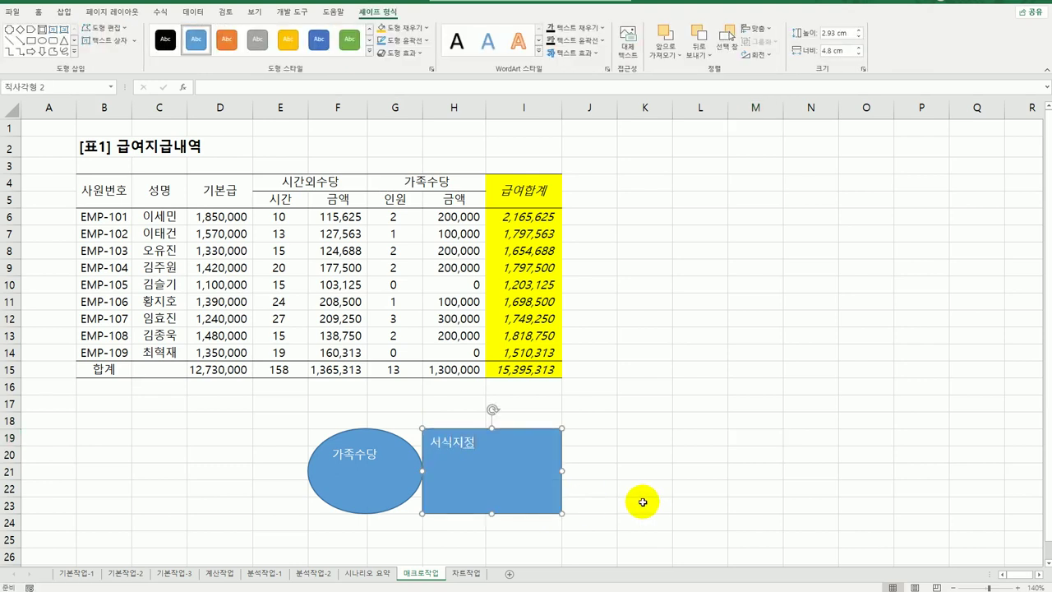
left_click(704, 456)
Assign the 서식지정 macro to the rectangle and deselect the shape.
scroll(704, 453, "down", 4)
right_click(490, 256)
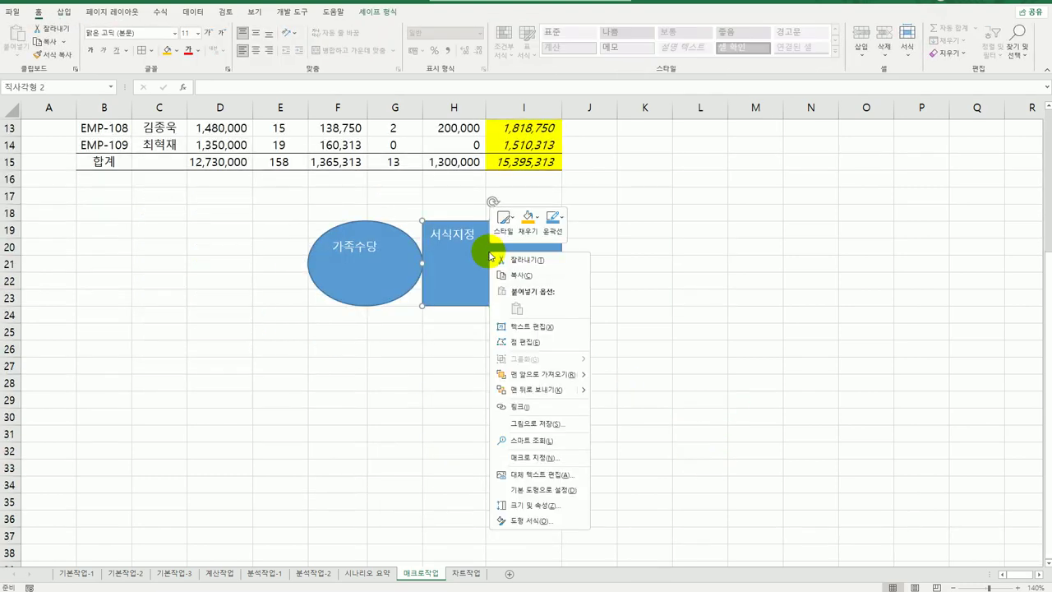
left_click(534, 457)
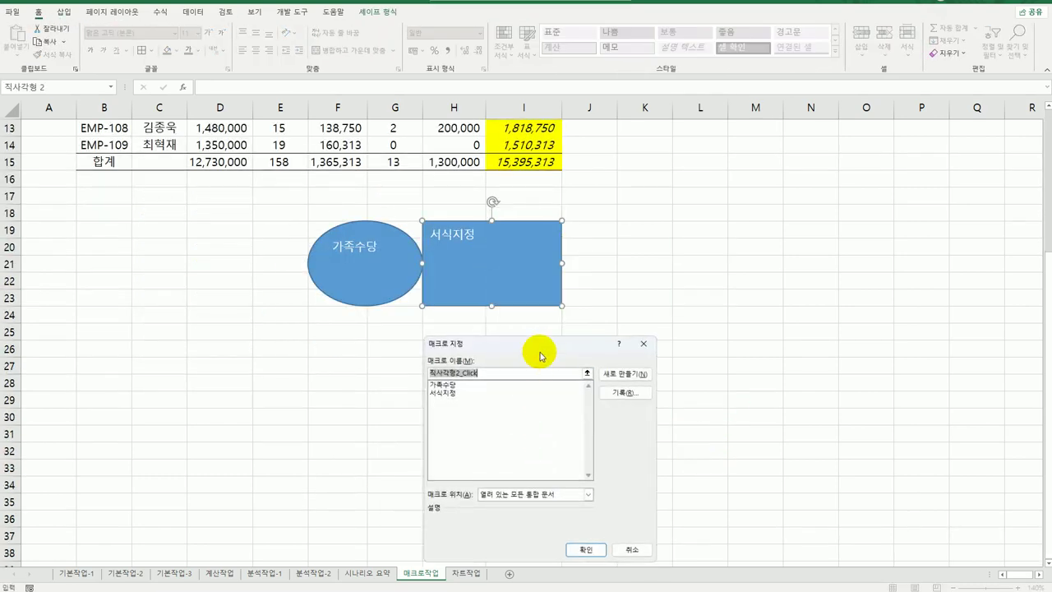
left_click_drag(540, 356, 703, 203)
left_click(642, 241)
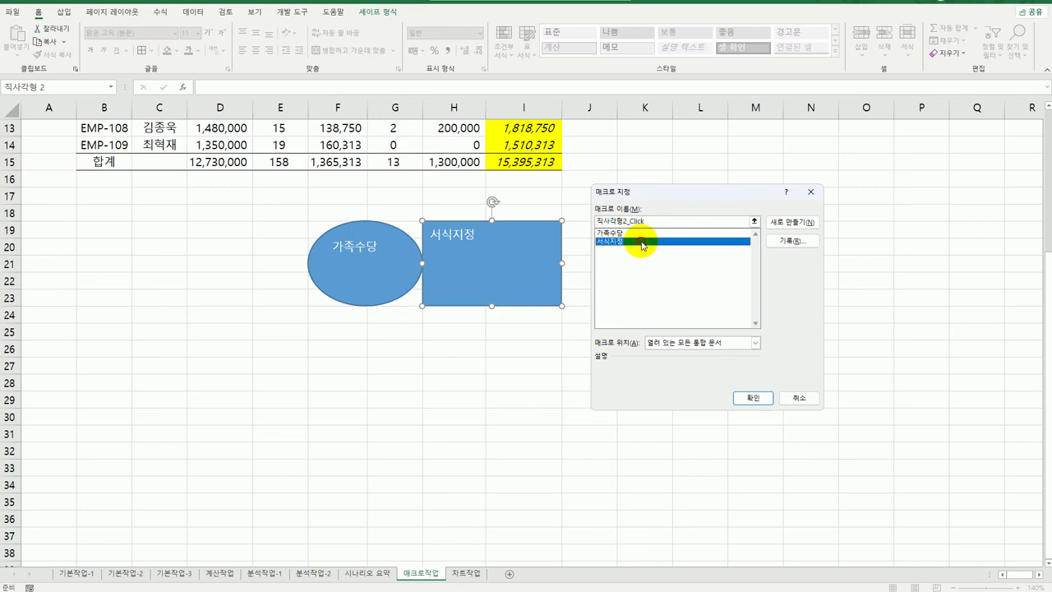
left_click(753, 397)
left_click(760, 448)
scroll(760, 449, "up", 4)
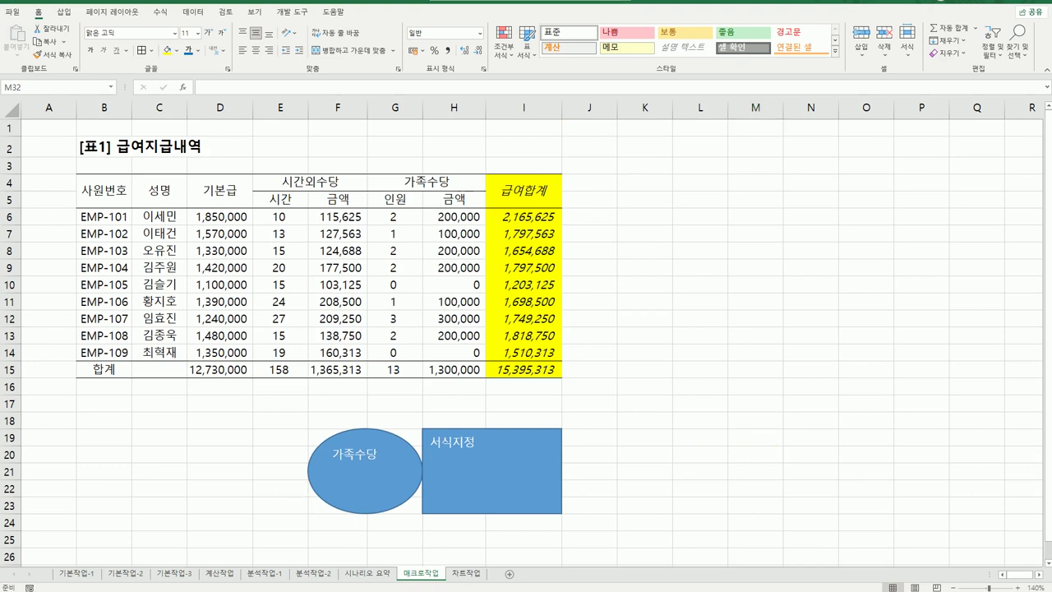
Delete the 종가 series from the chart on the 차트작업 sheet.
left_click(472, 574)
scroll(654, 516, "down", 3)
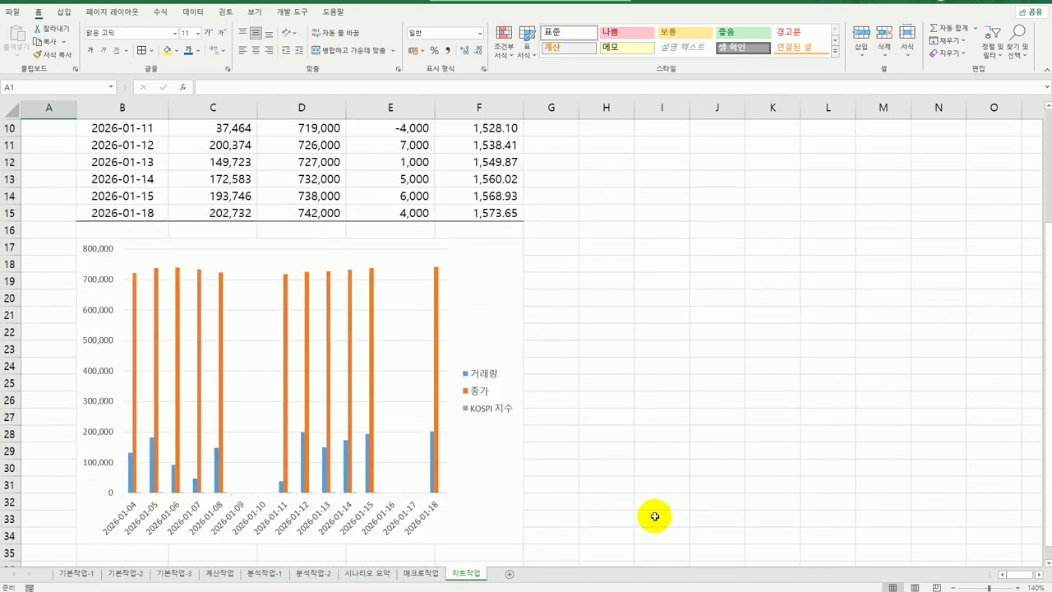
scroll(654, 516, "down", 1)
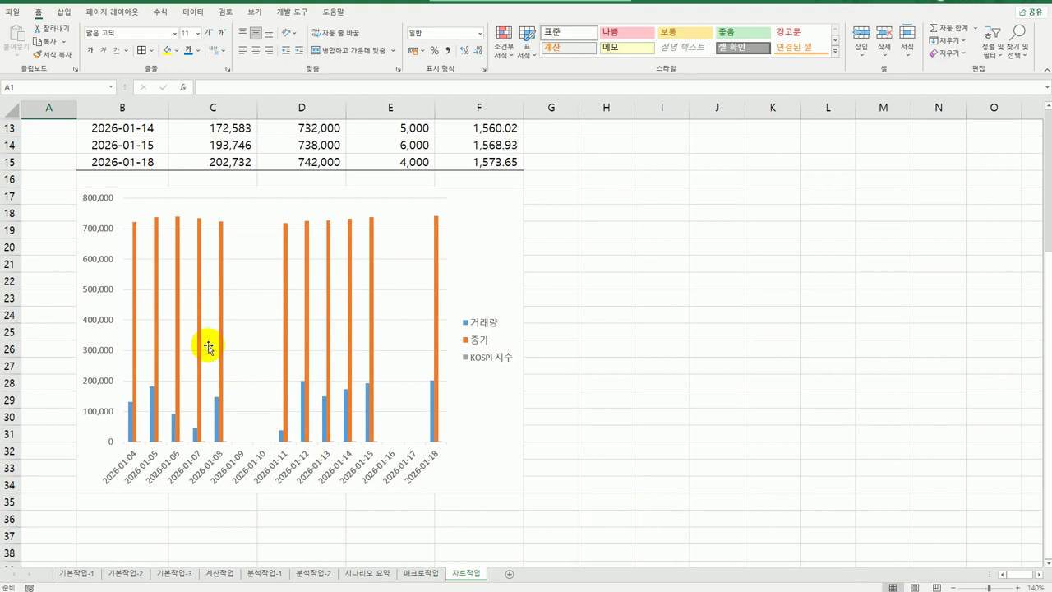
left_click(157, 282)
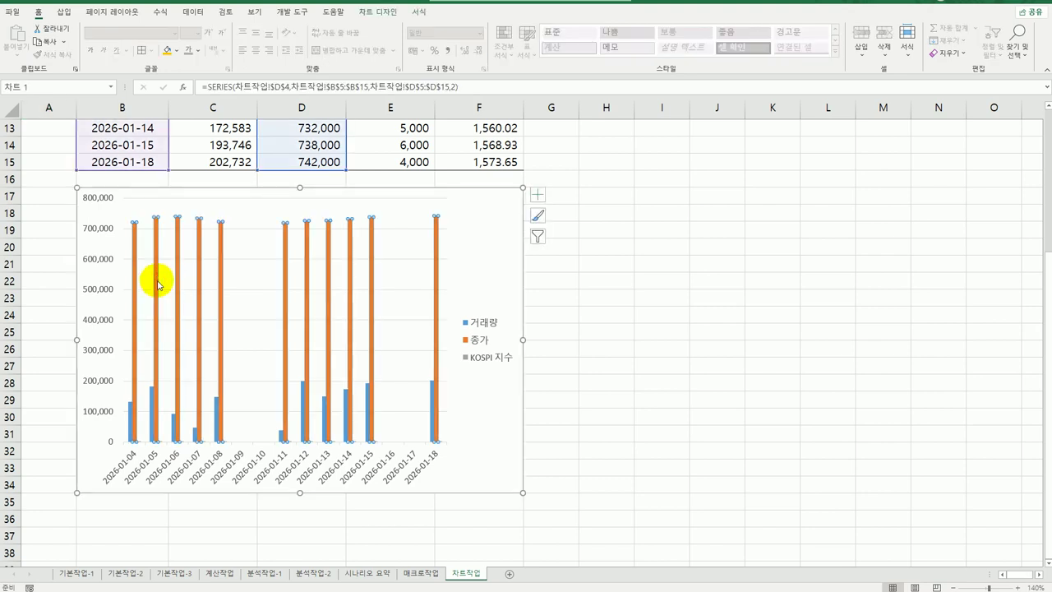
right_click(159, 284)
left_click(185, 287)
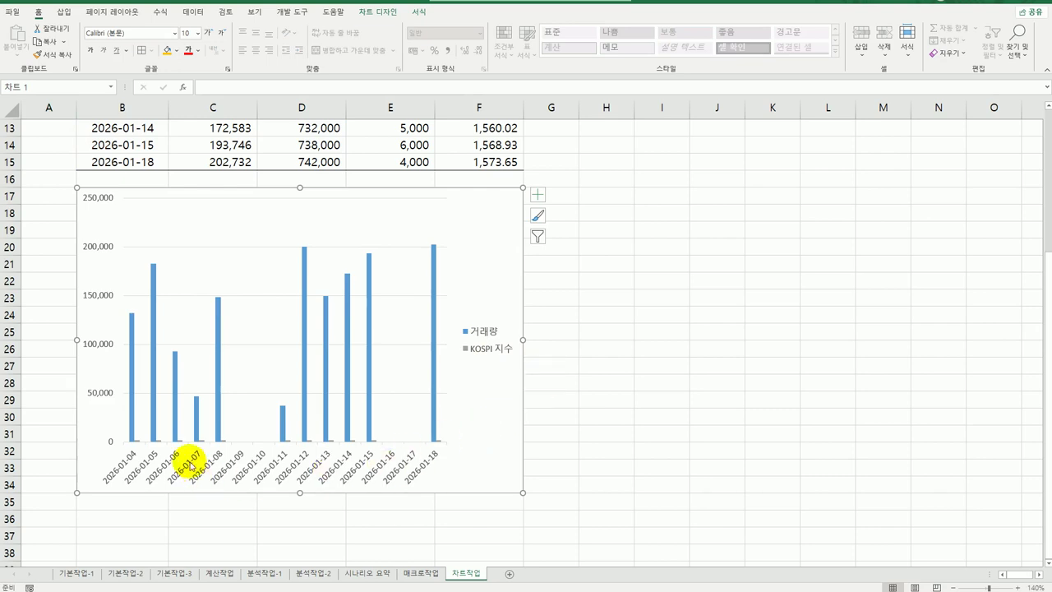
Change the KOSPI 지수 series to a line with markers (표식이 있는 꺾은선형) plotted on the secondary axis.
left_click(153, 285)
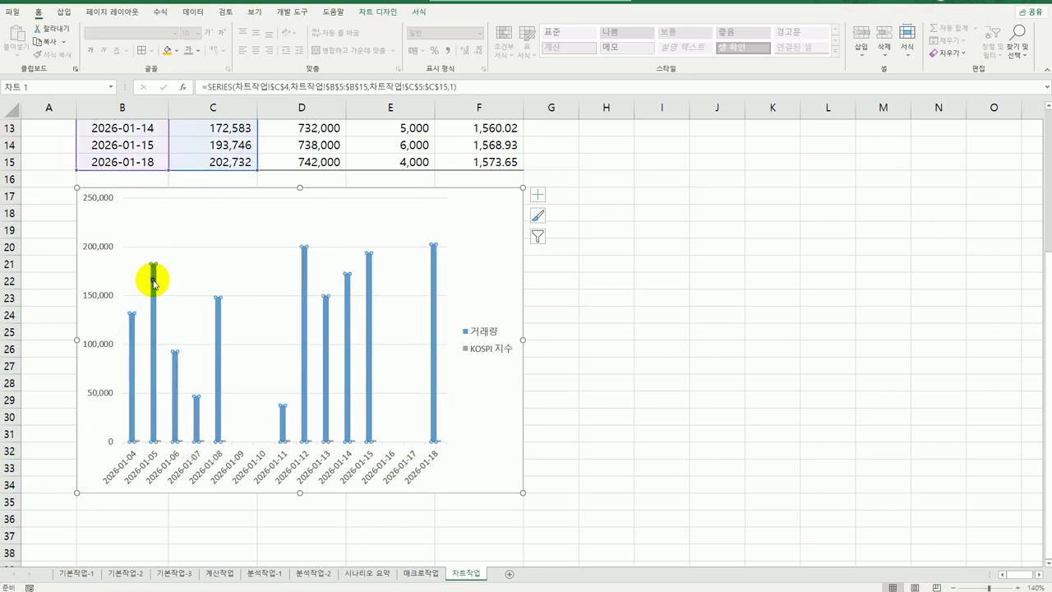
right_click(154, 285)
key("Escape")
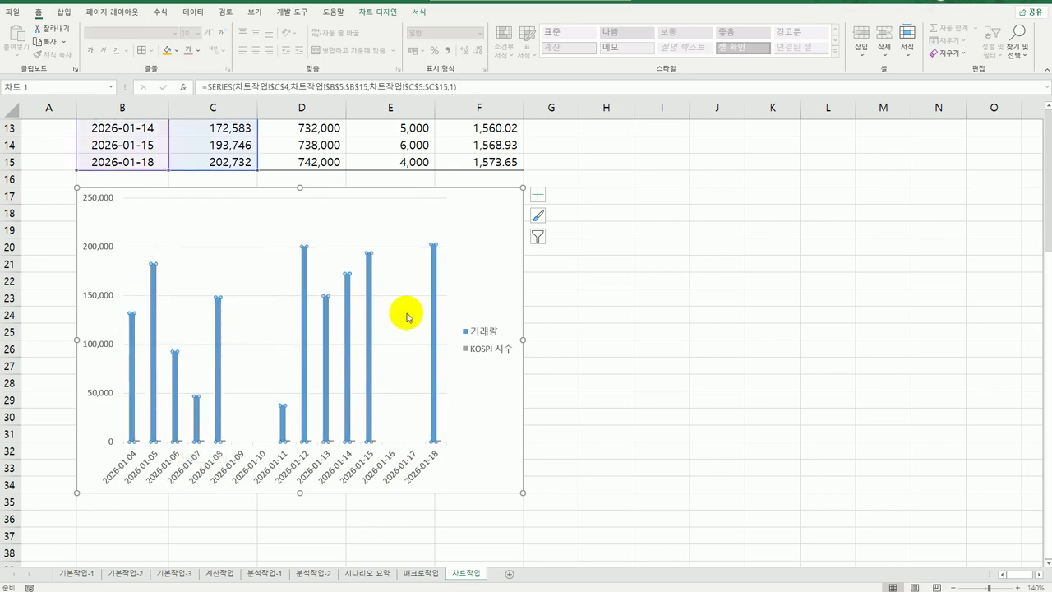
left_click_drag(512, 131, 696, 159)
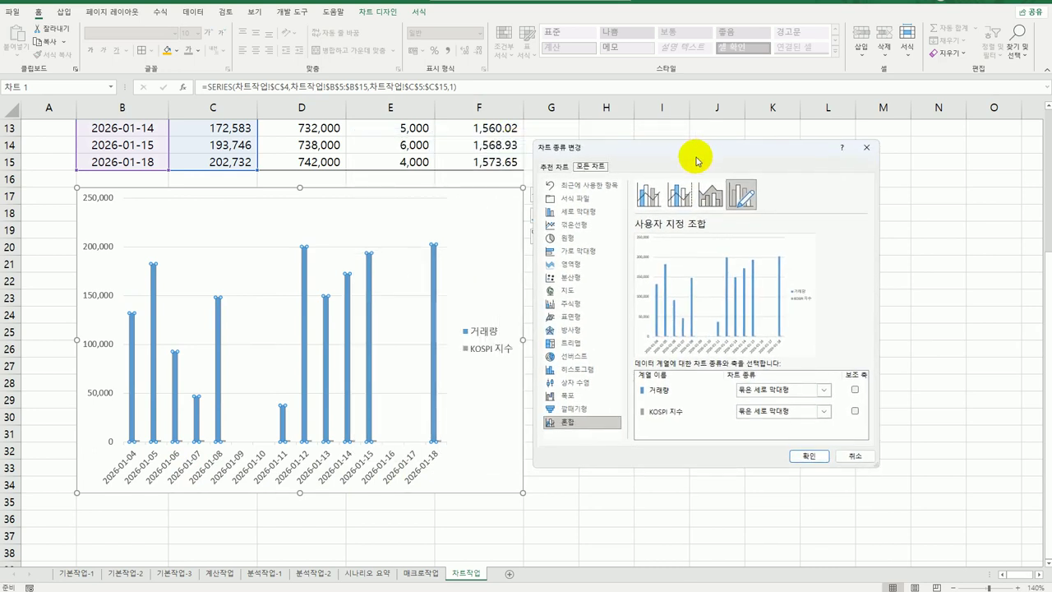
left_click(822, 413)
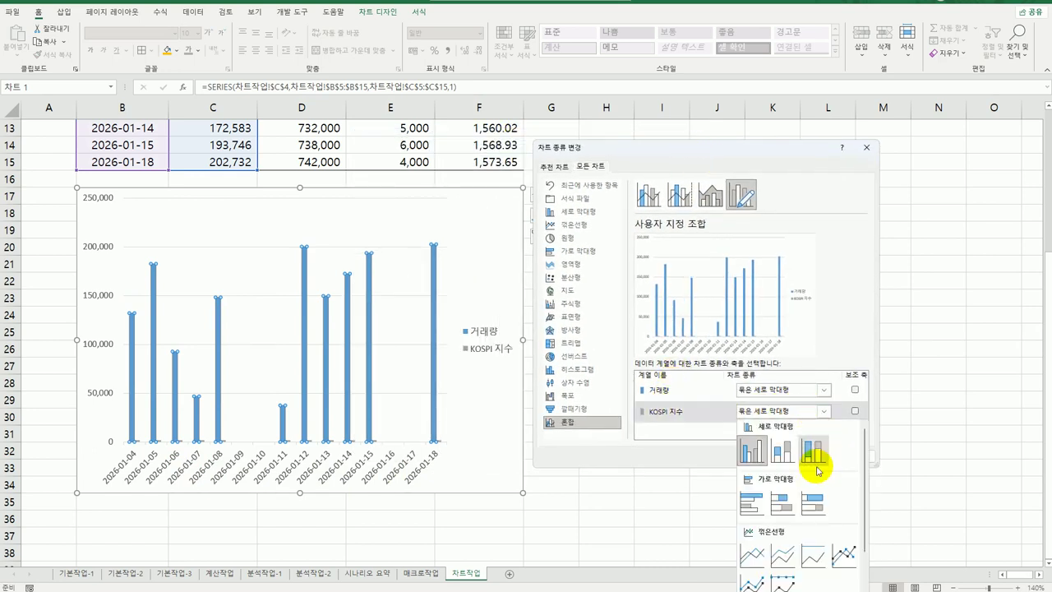
left_click(842, 557)
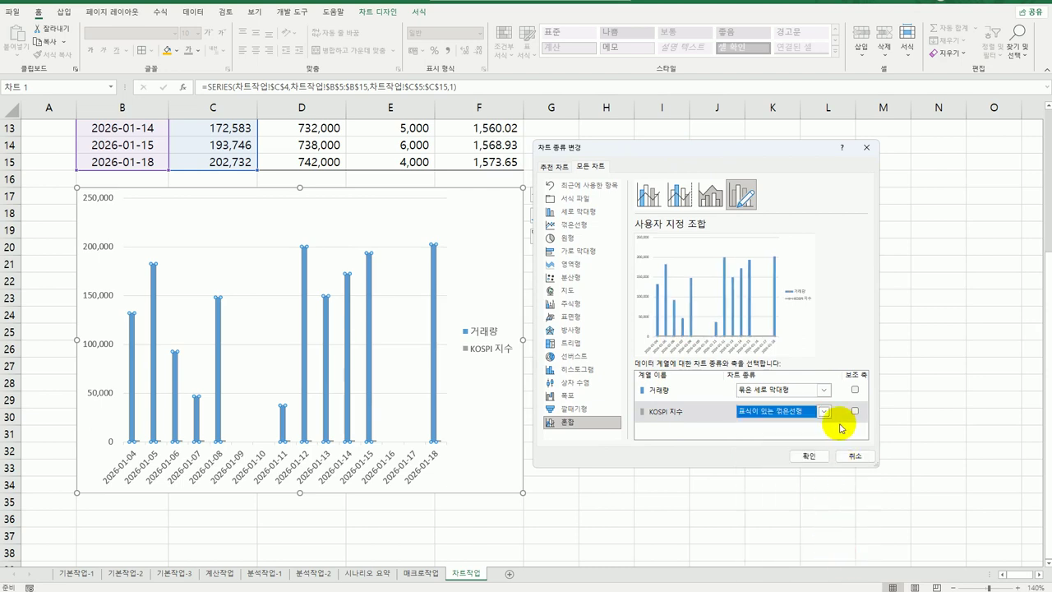
left_click(854, 410)
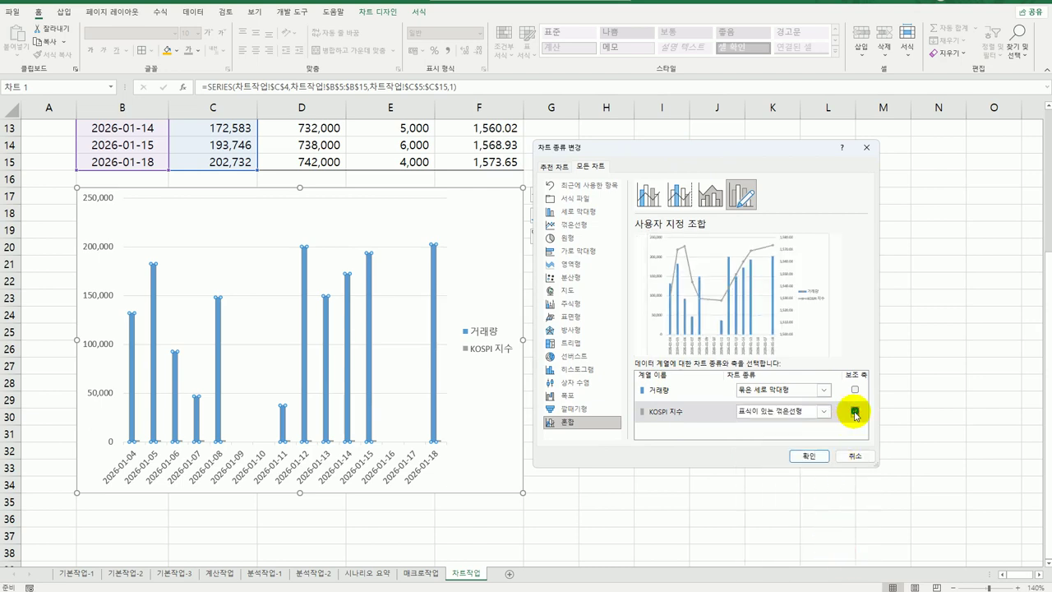
left_click(811, 457)
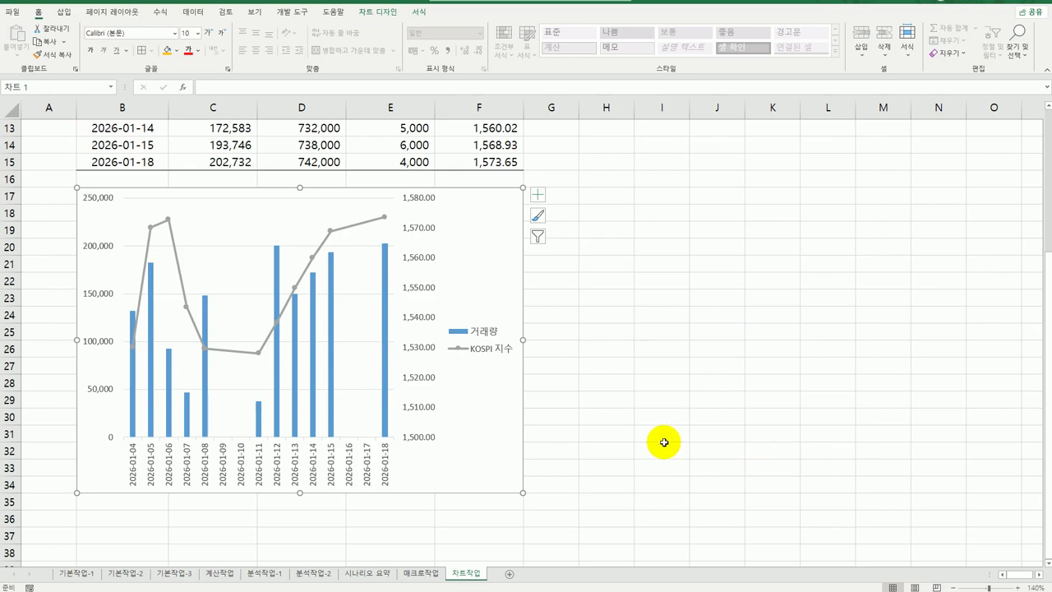
Add a chart title above the plot reading 주식거래현황.
left_click(537, 195)
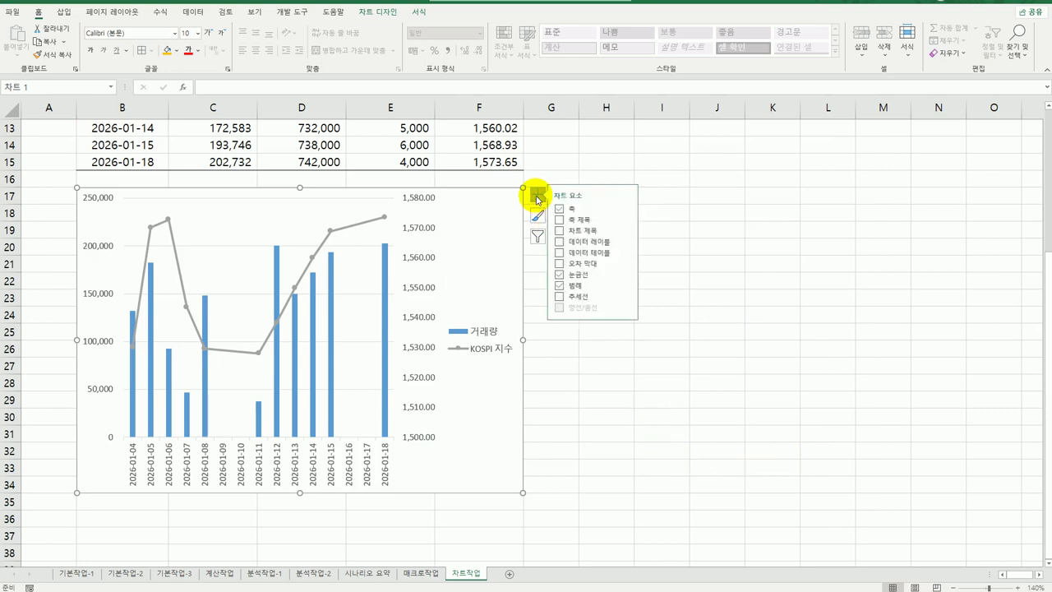
left_click(590, 230)
left_click_drag(272, 209, 331, 217)
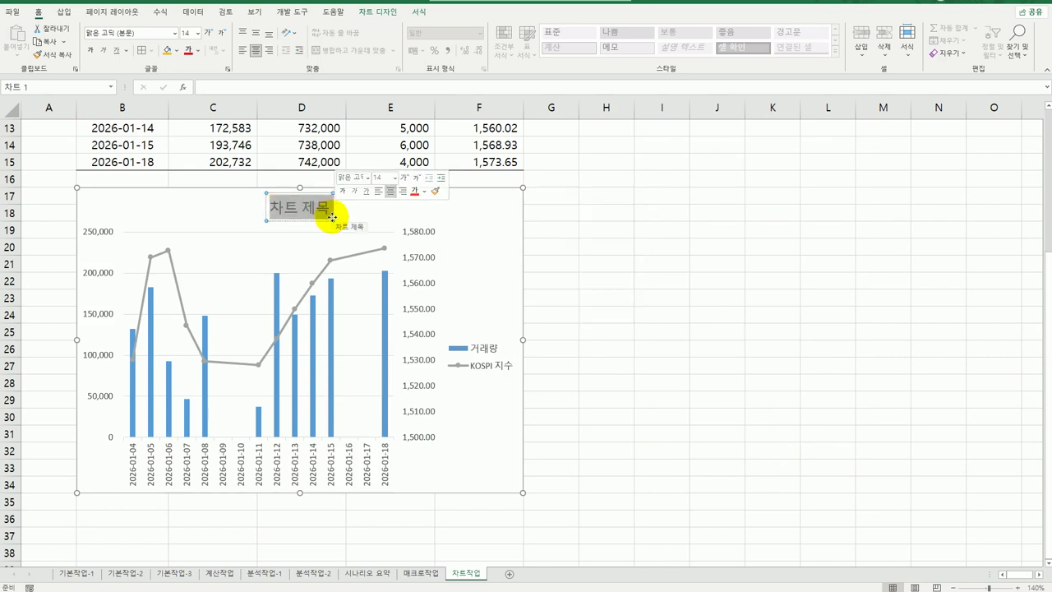
type("주식거래현")
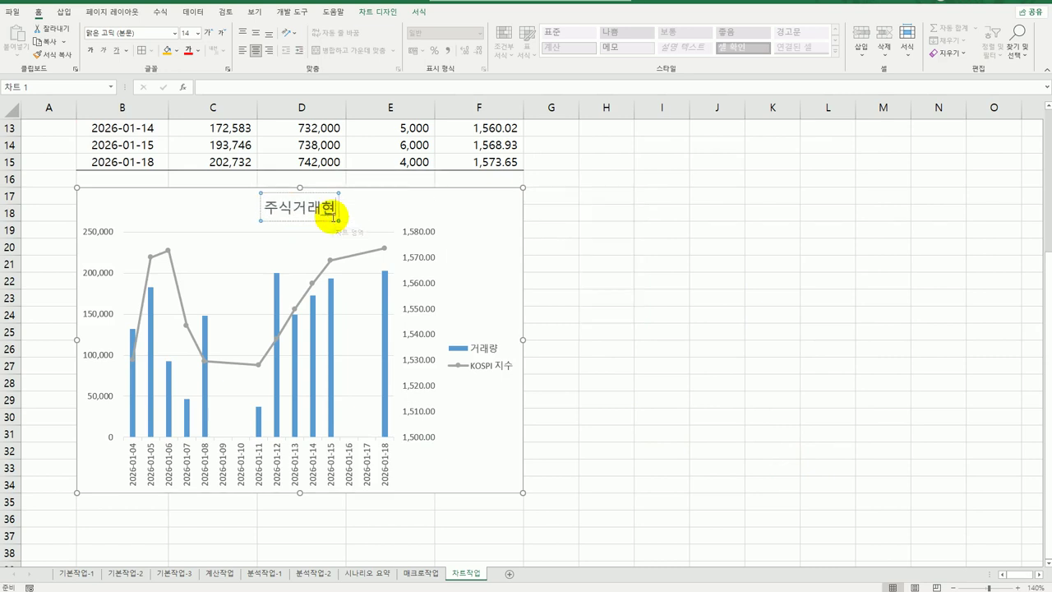
type("황")
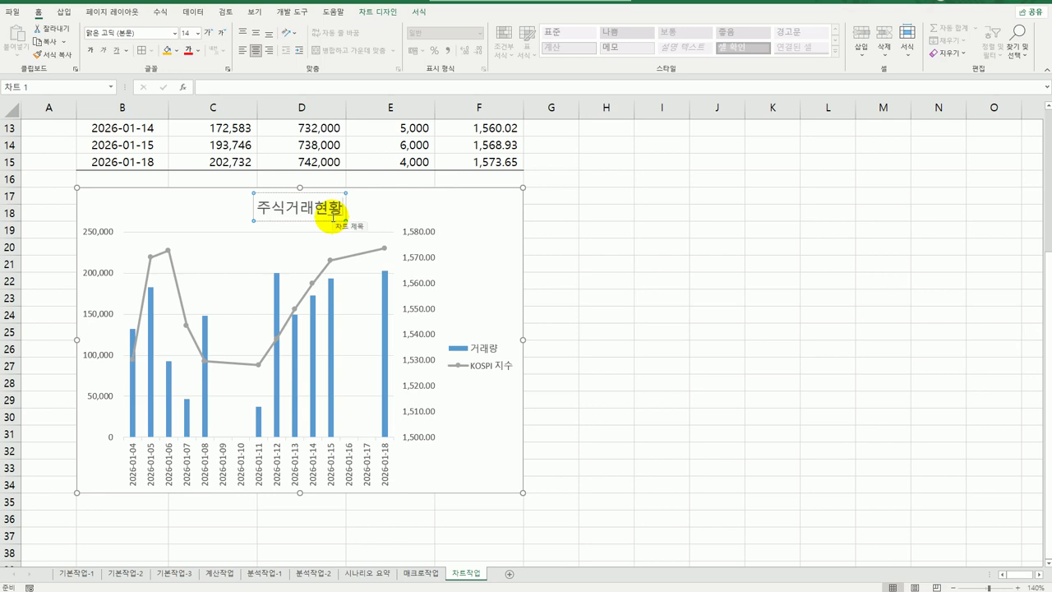
left_click(614, 311)
Format the chart title in 궁서체, size 14, with bold, italic and underline, and deselect the chart.
left_click(295, 221)
left_click(286, 220)
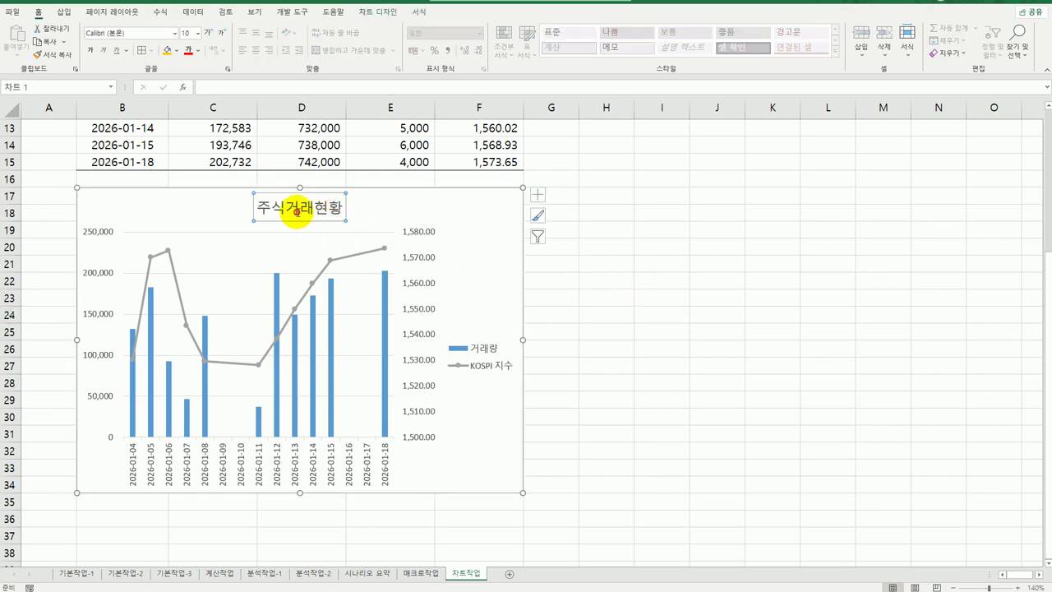
left_click(175, 32)
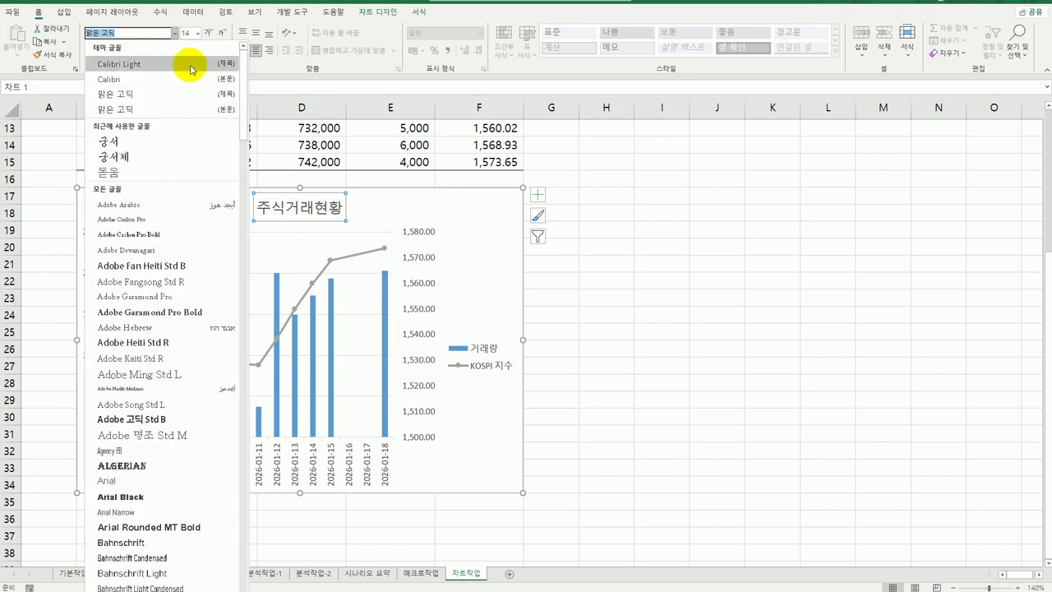
left_click(186, 156)
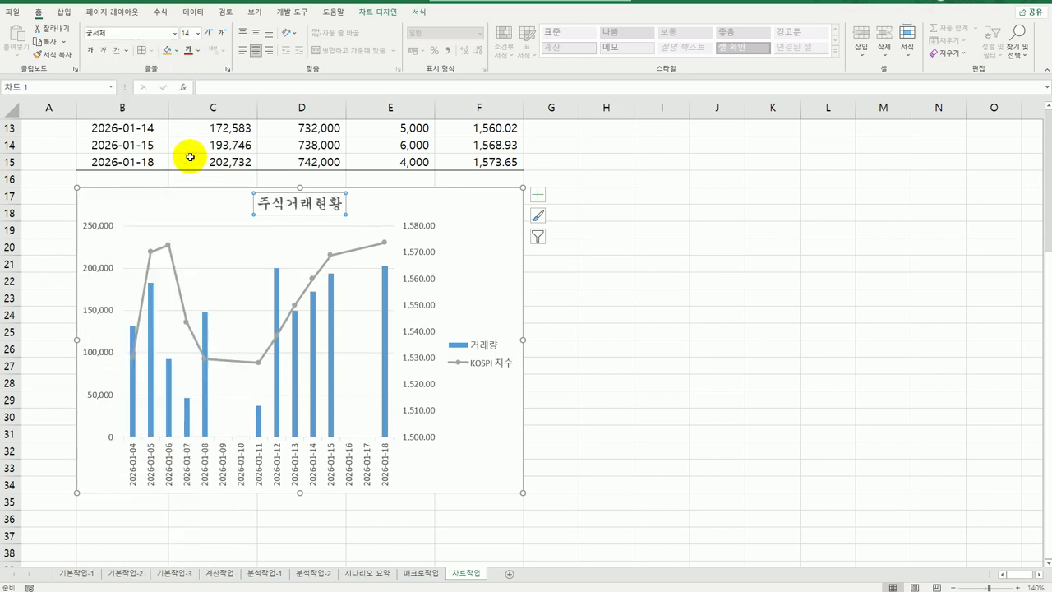
left_click(197, 33)
left_click(192, 122)
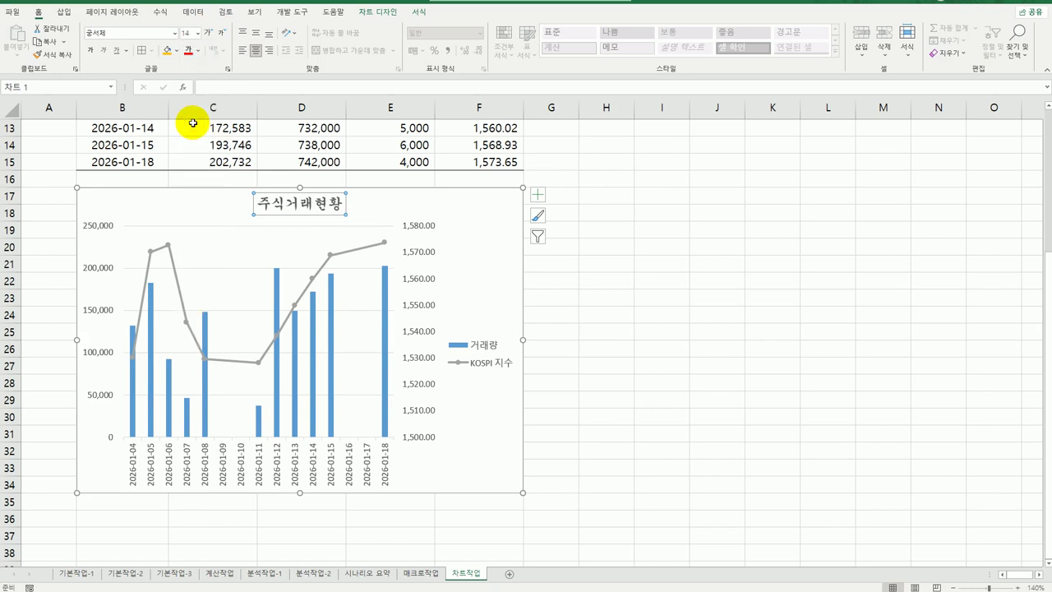
left_click(95, 52)
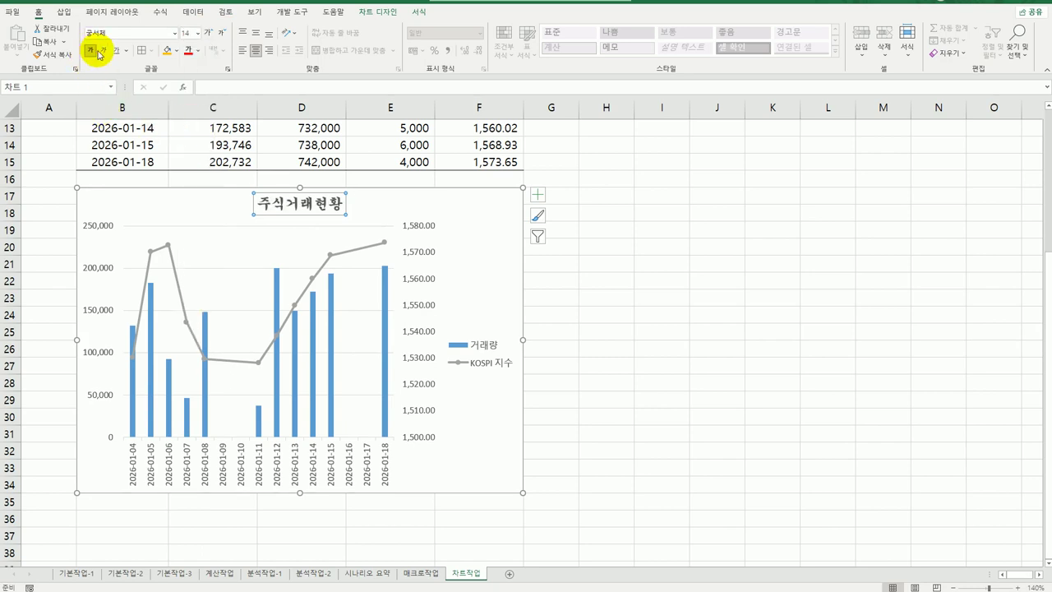
left_click(102, 51)
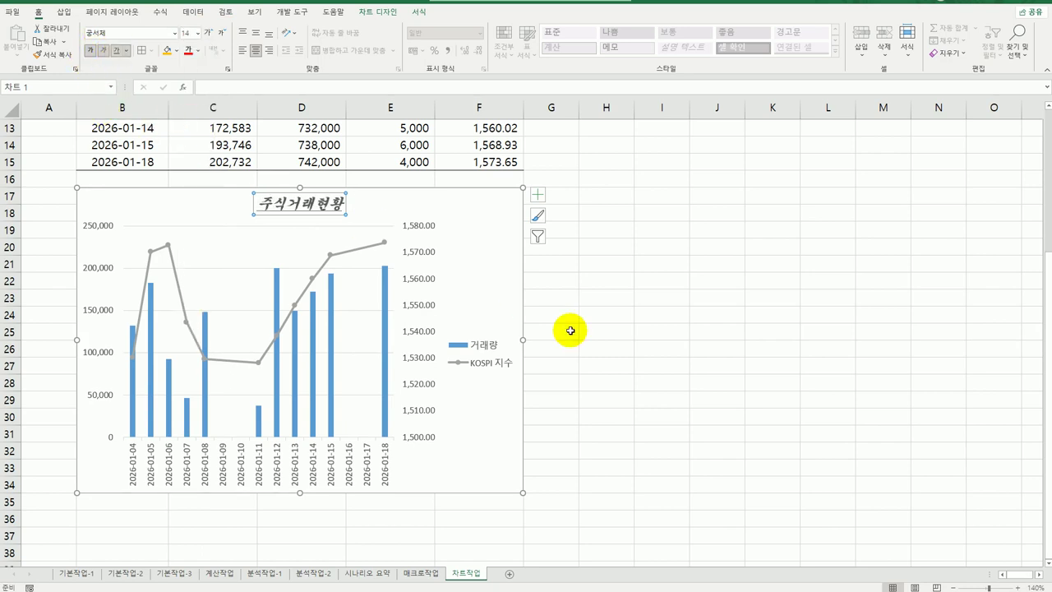
left_click(614, 363)
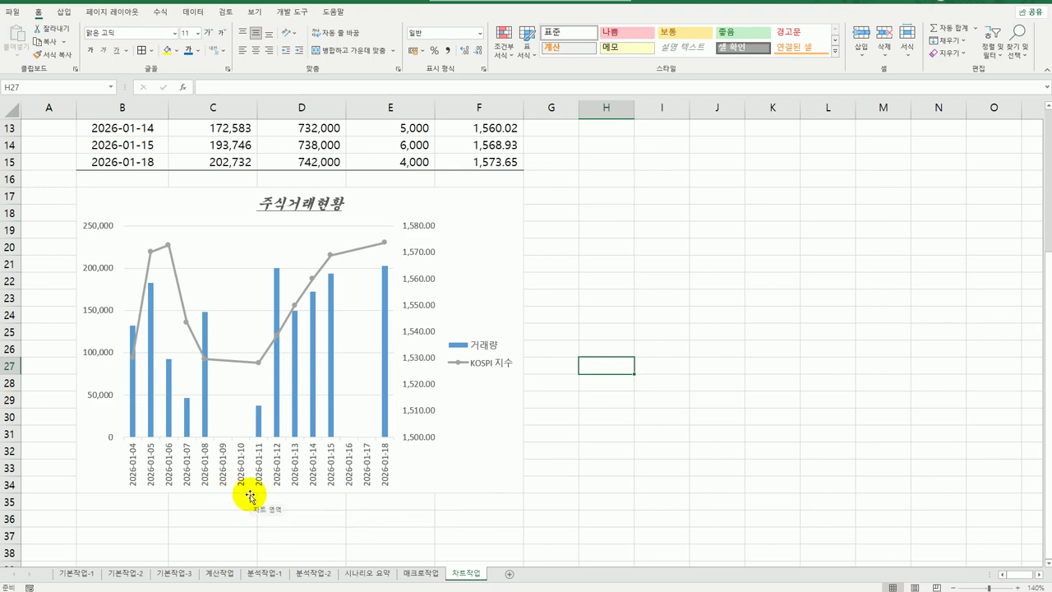
Add a data label to only the 2026-01-12 column of the 거래량 series.
left_click(276, 301)
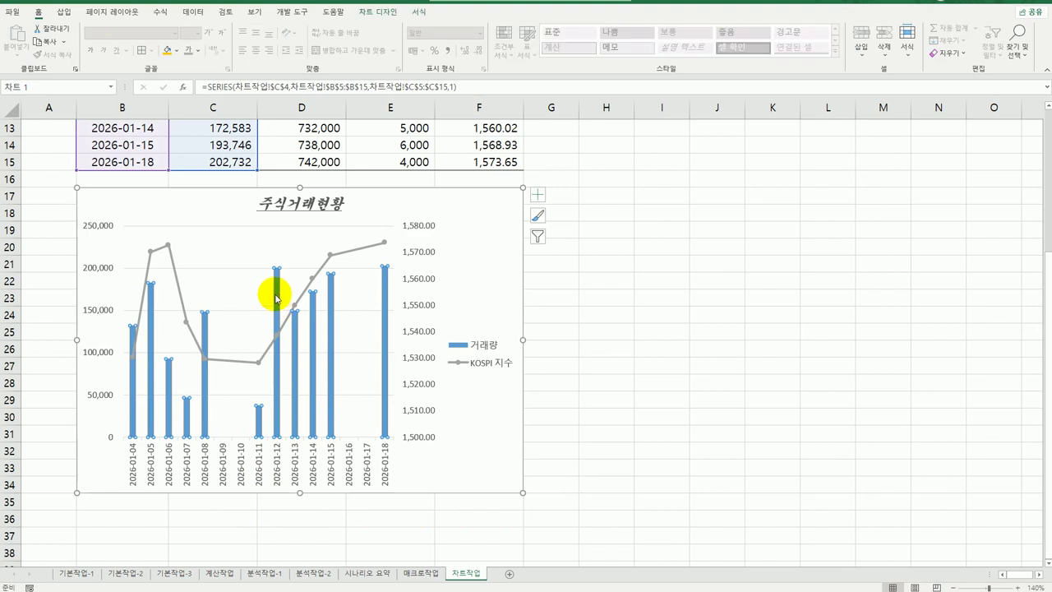
left_click(276, 299)
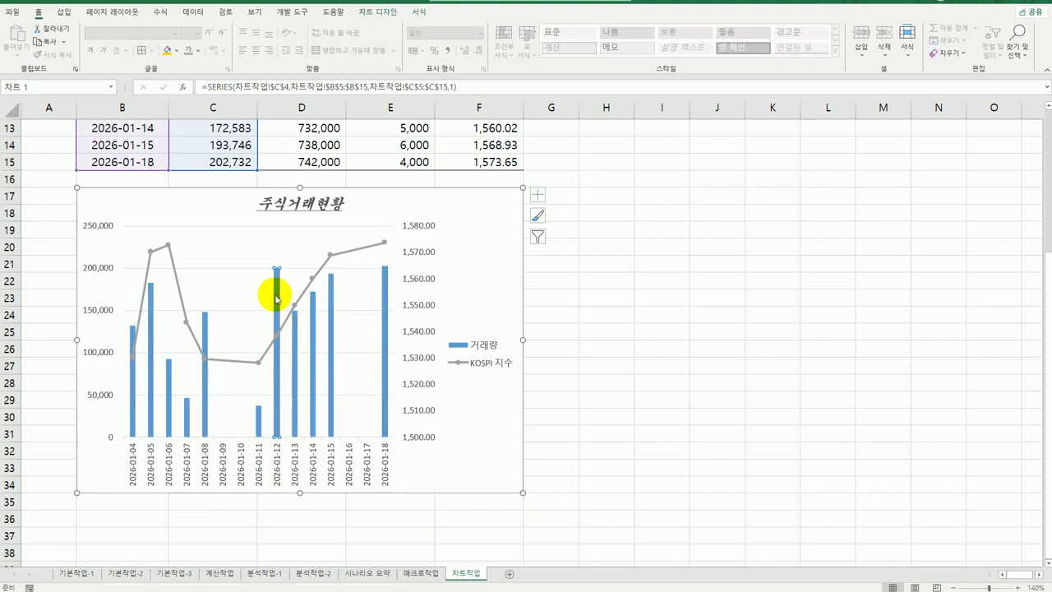
right_click(276, 299)
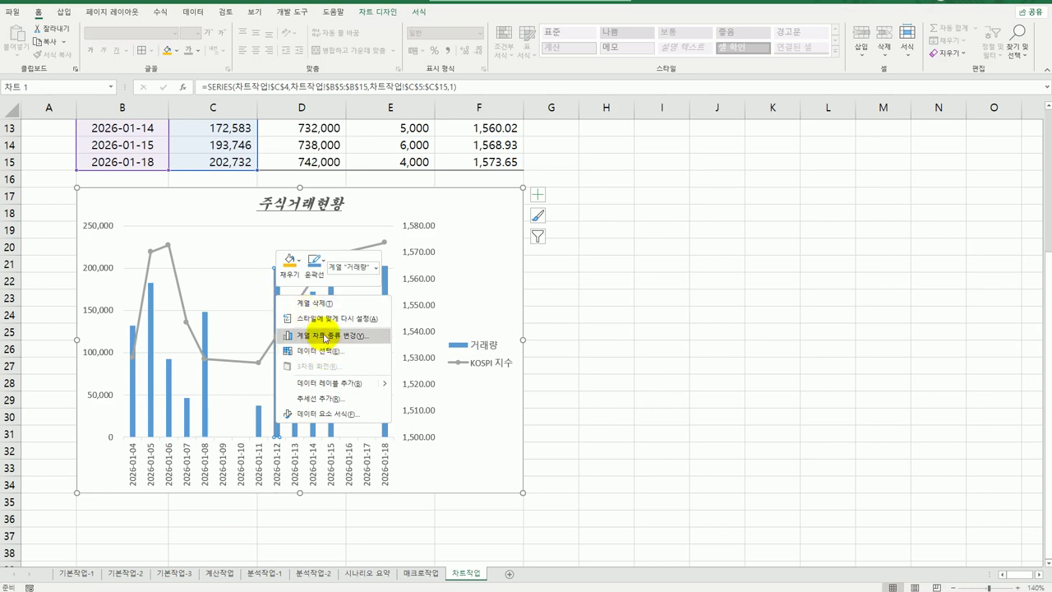
left_click(333, 383)
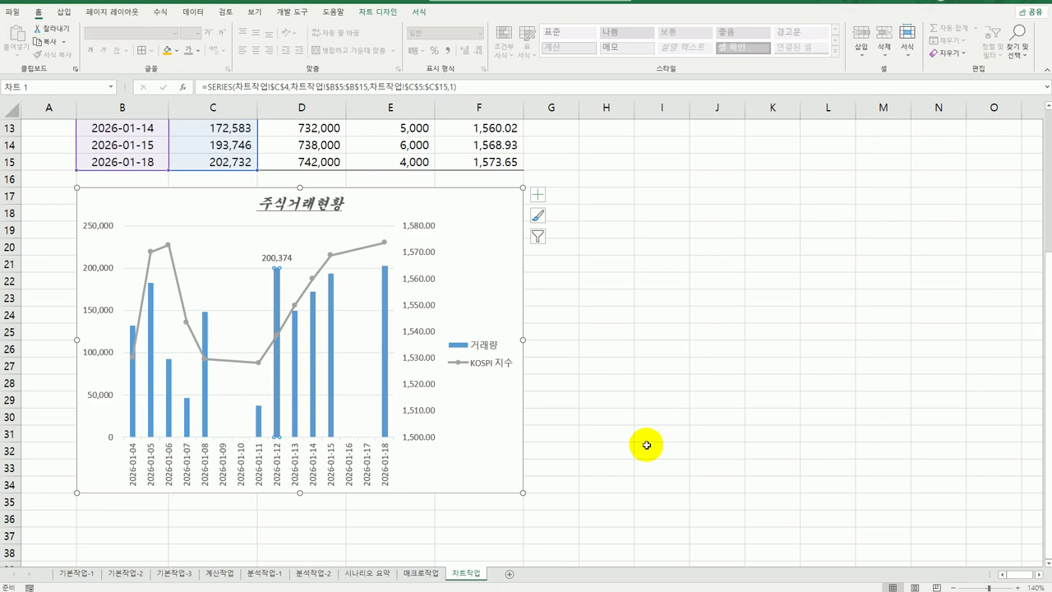
Set the display unit of the chart's primary vertical axis to 천 (thousands), with the unit label shown.
left_click(96, 273)
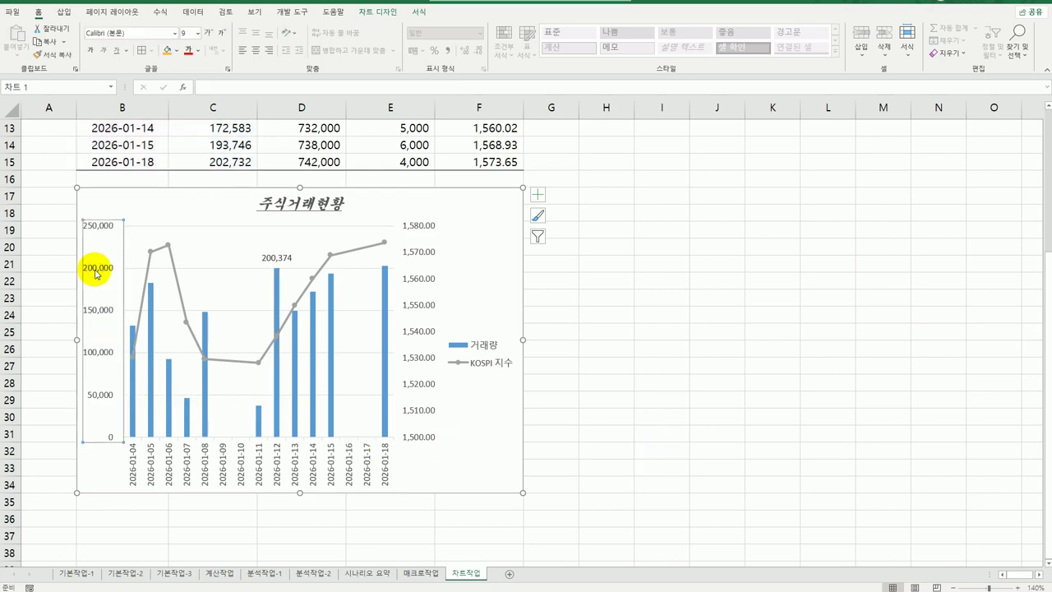
right_click(96, 273)
left_click(165, 403)
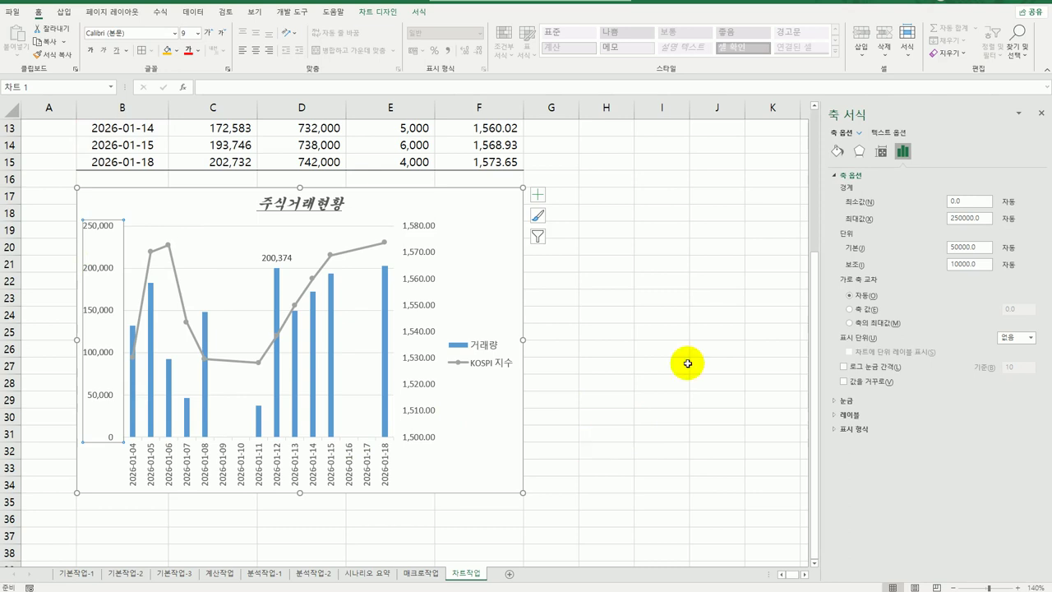
left_click(1027, 337)
left_click(1009, 371)
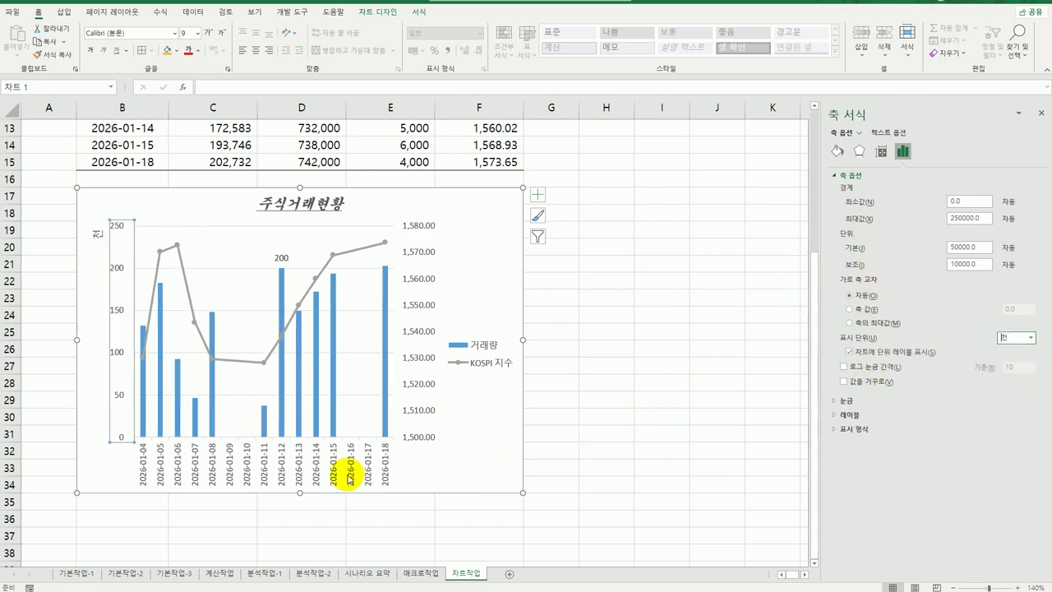
Set the text direction of the vertical axis's 천 unit label to horizontal (가로).
left_click(97, 235)
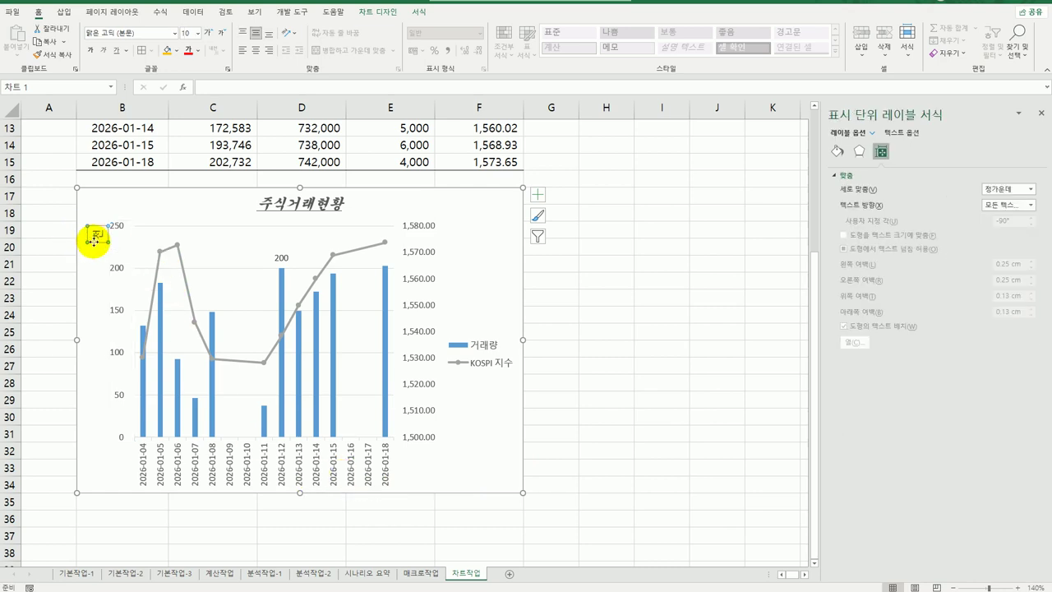
left_click(1031, 206)
left_click(1003, 228)
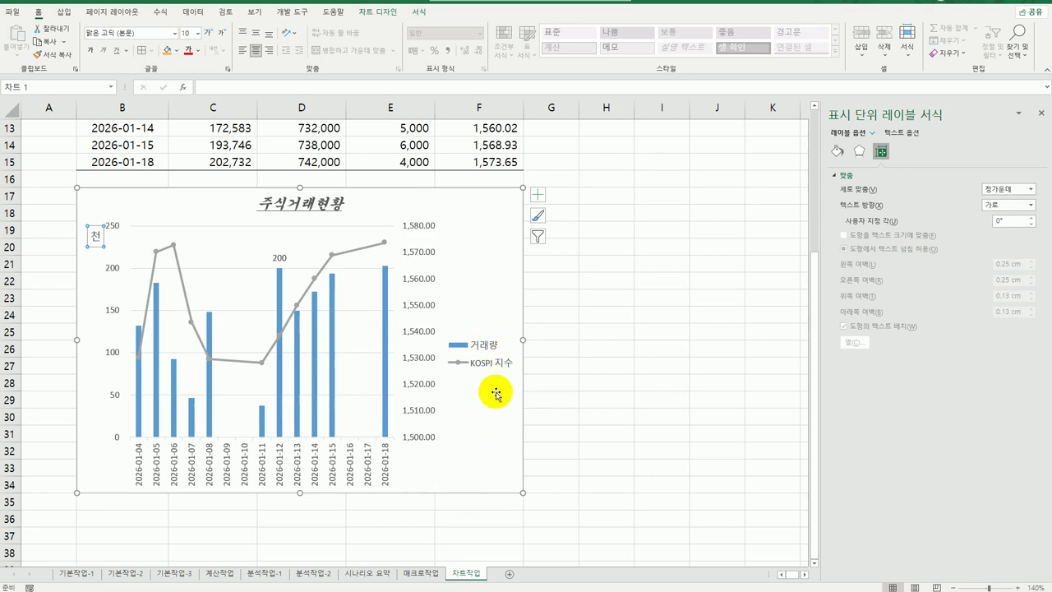
Position the chart legend above the plot area (위쪽).
left_click(537, 195)
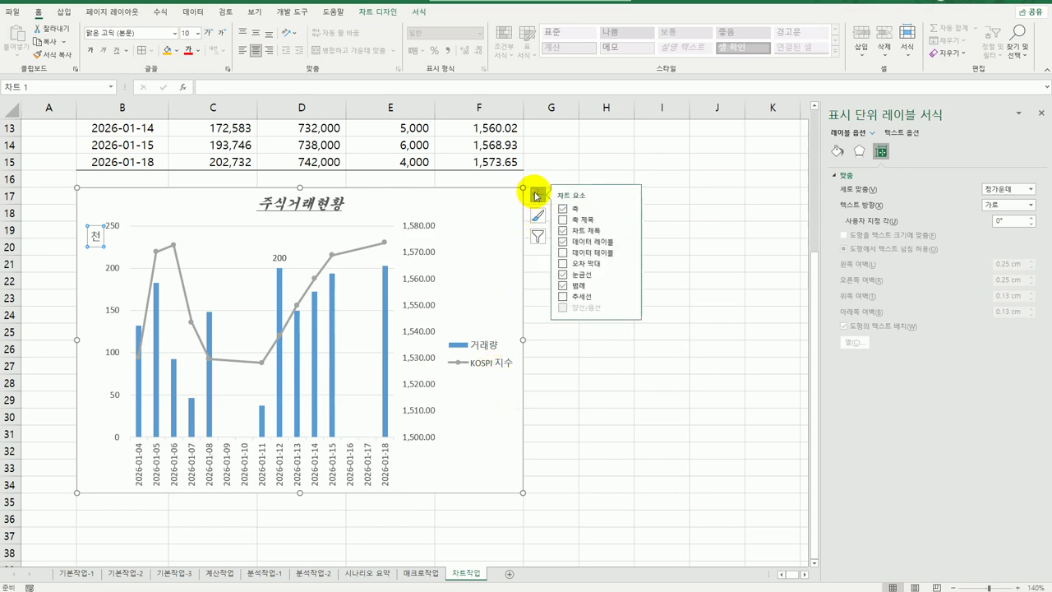
left_click(497, 361)
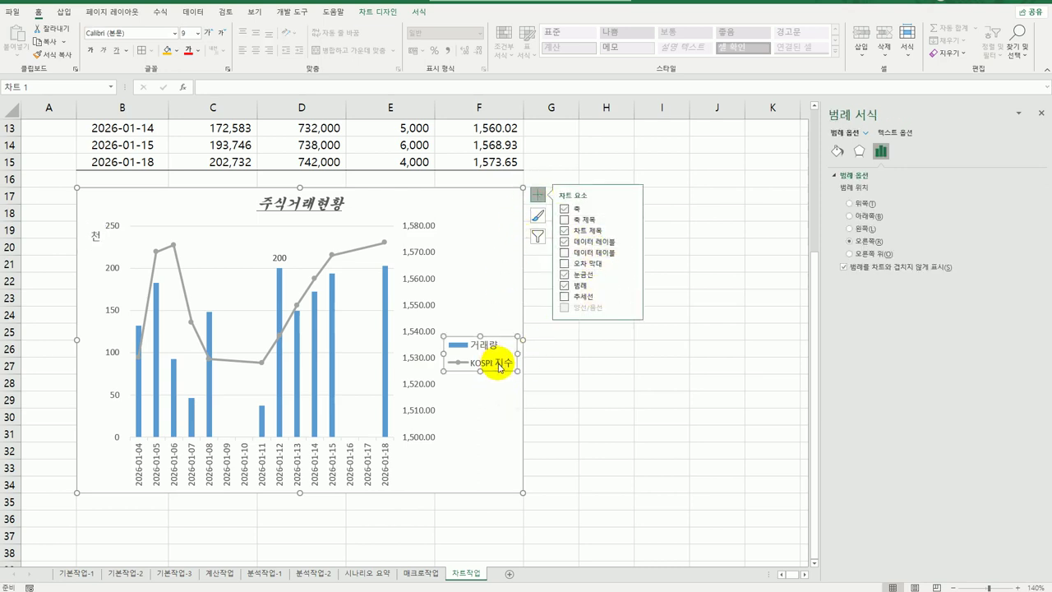
left_click(859, 206)
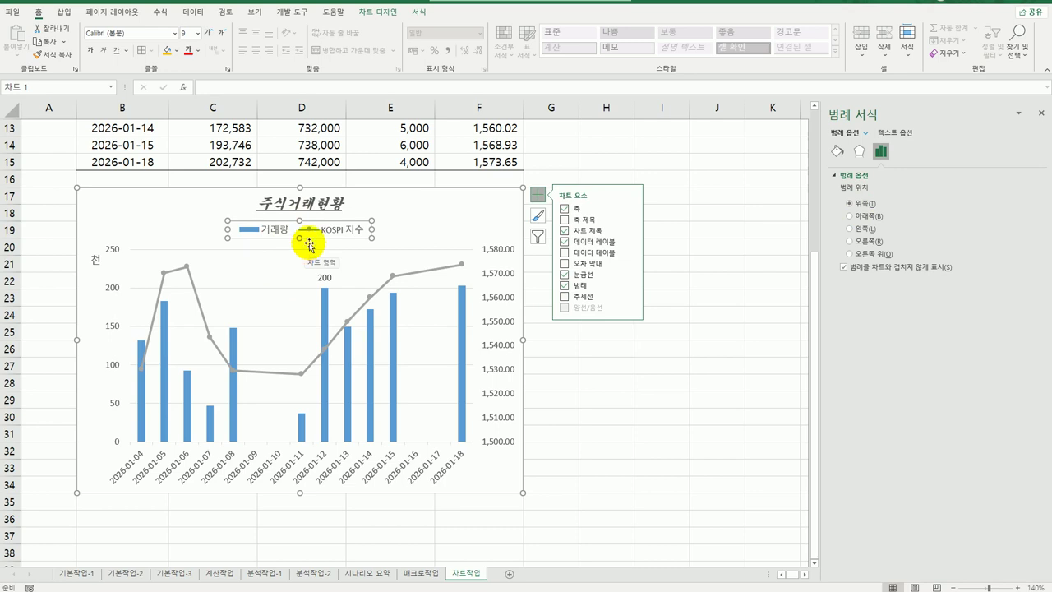
Give the chart legend a solid white fill (단색 채우기).
left_click(838, 152)
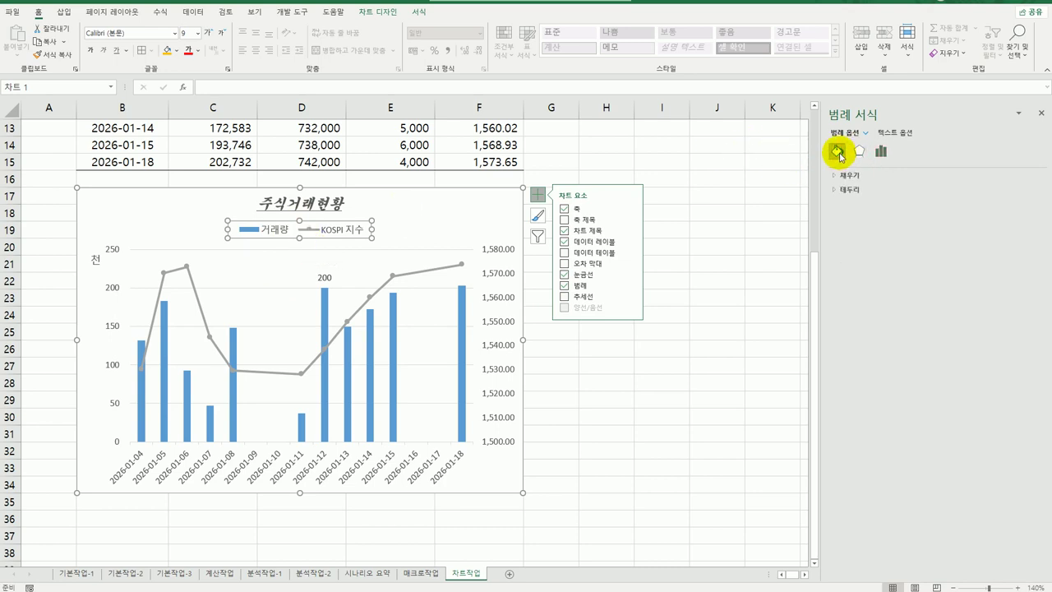
left_click(849, 183)
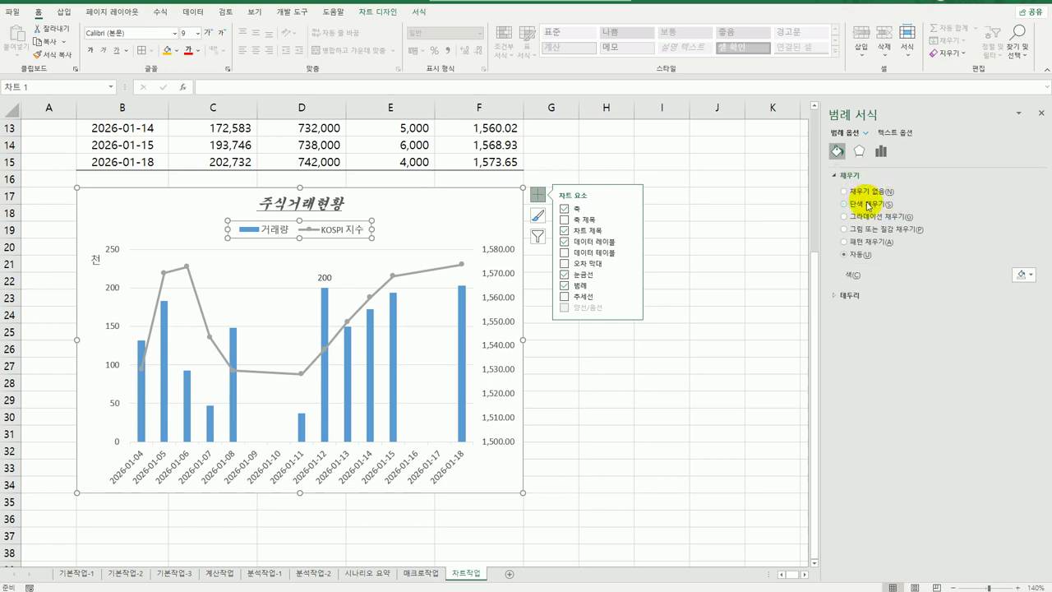
left_click(868, 205)
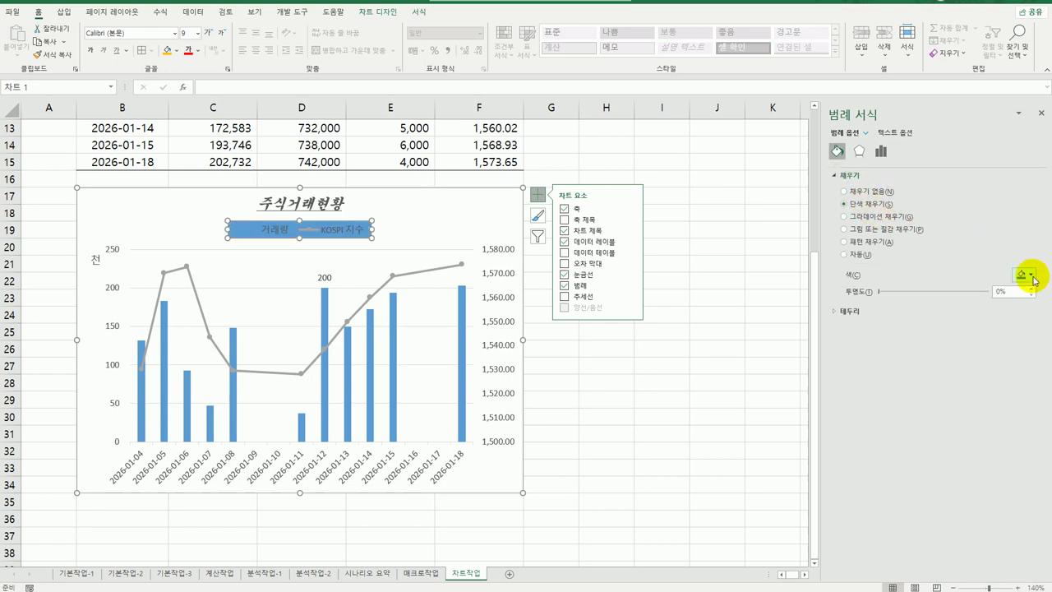
left_click(1023, 274)
left_click(990, 303)
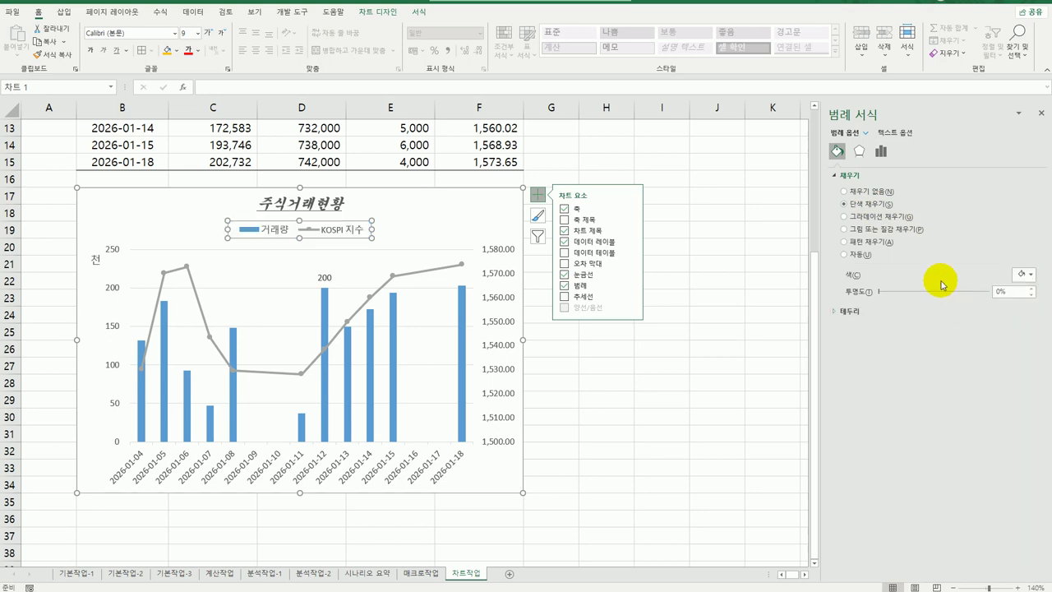
Apply the outer shadow preset 오프셋: 오른쪽 아래 to the legend and deselect the chart.
left_click(860, 154)
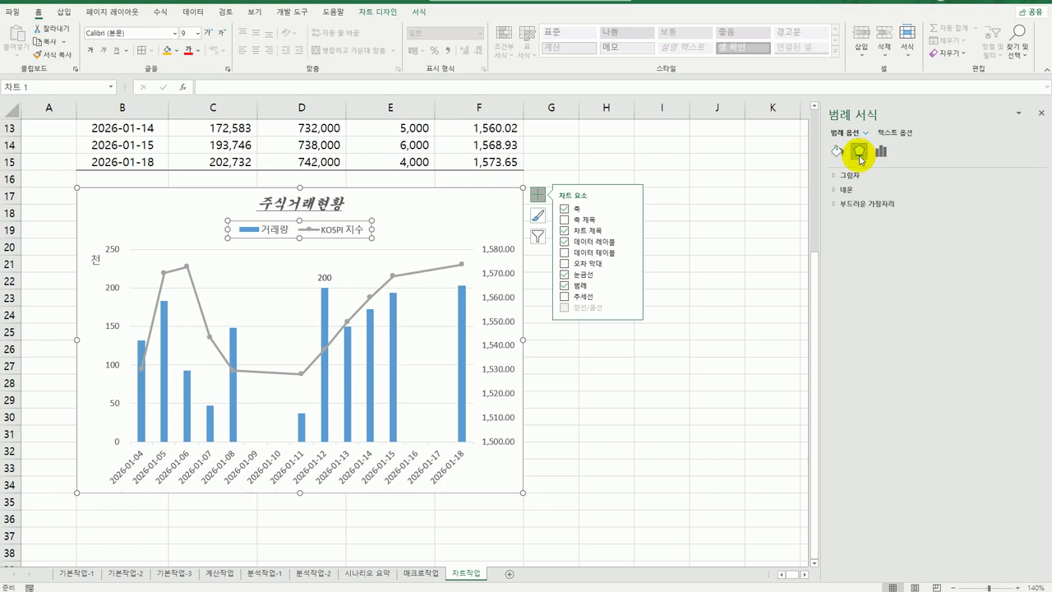
left_click(854, 176)
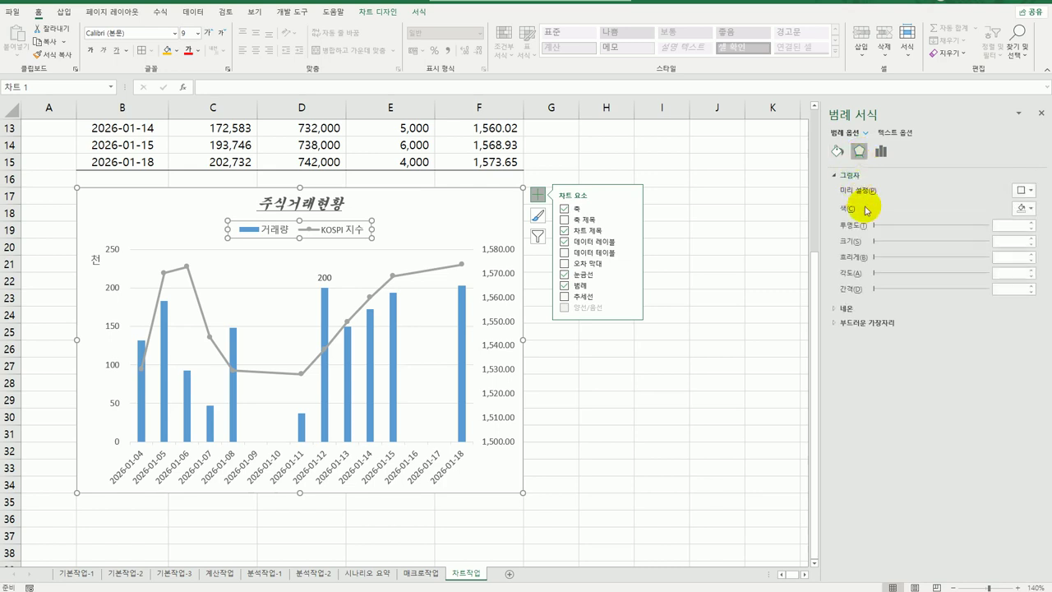
left_click(1022, 191)
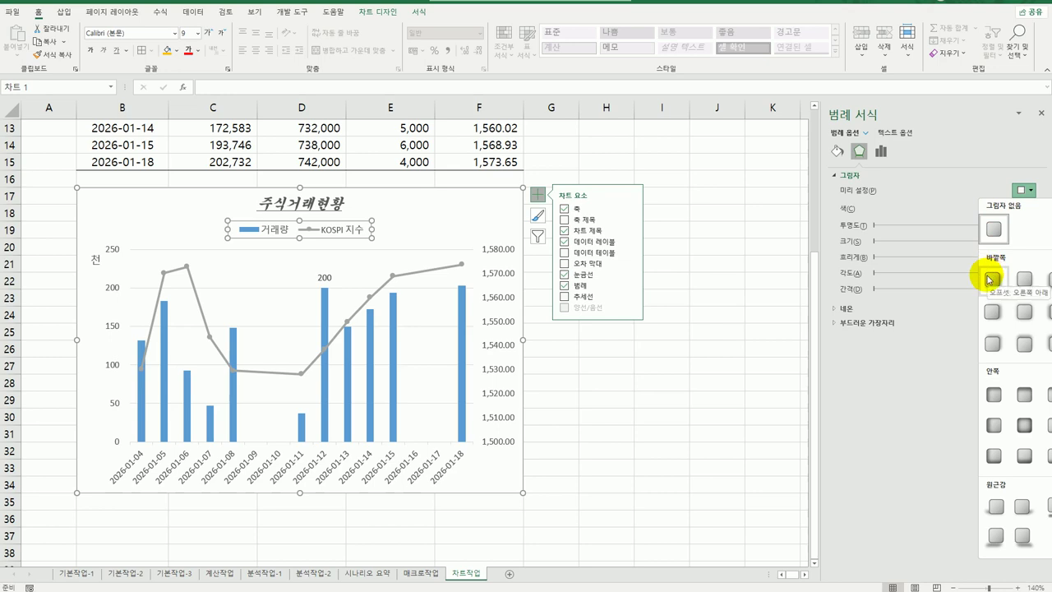
left_click(988, 280)
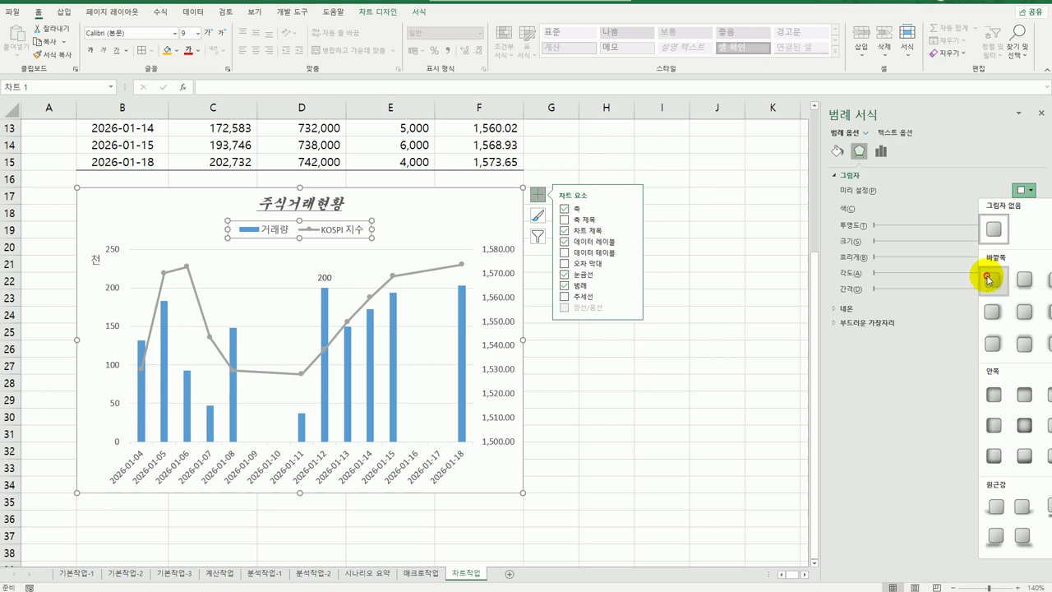
left_click(720, 416)
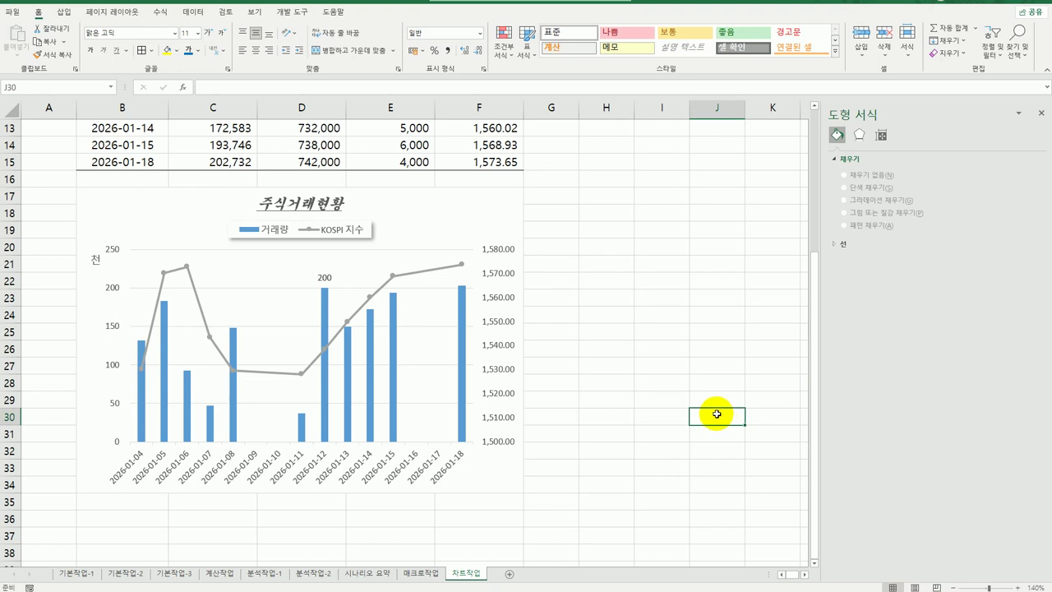